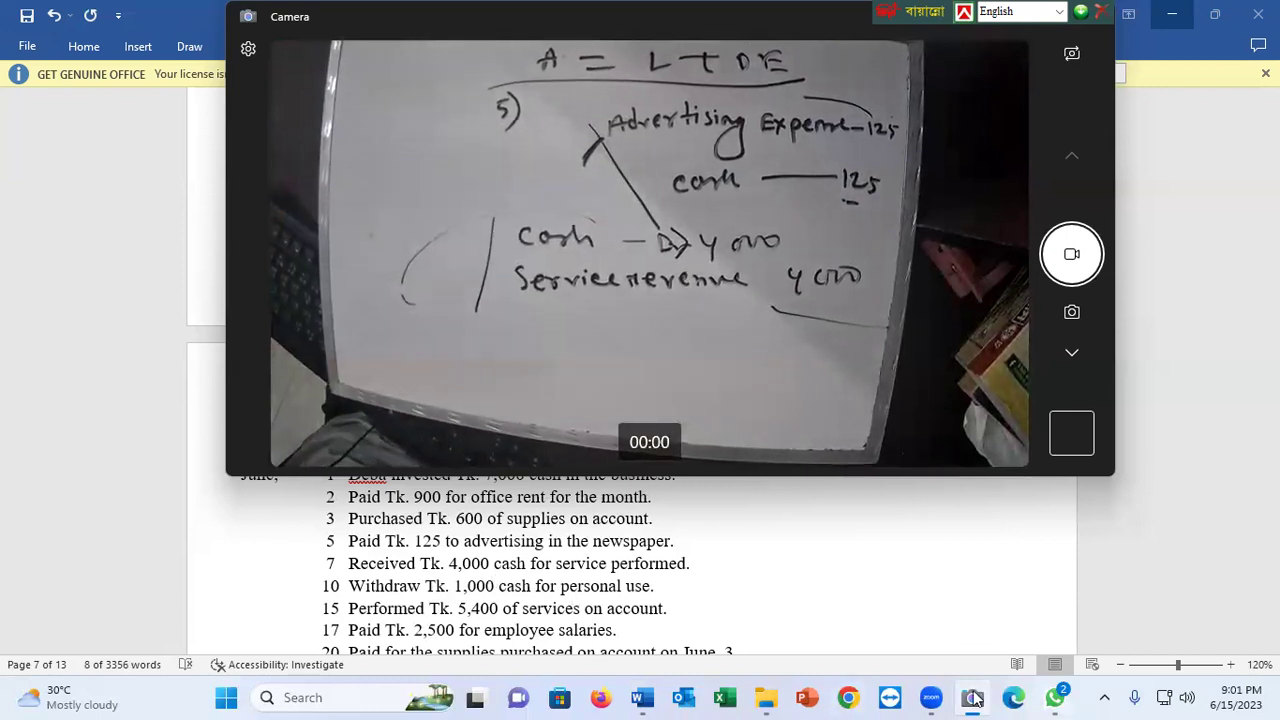
Date the row after June-5 as June-7 and add 4000 beneath the balances in its Cash and Capital cells
{"action": "left_click", "coordinate": [415, 515]}
{"action": "scroll", "coordinate": [415, 515], "scroll_direction": "down", "scroll_amount": 8}
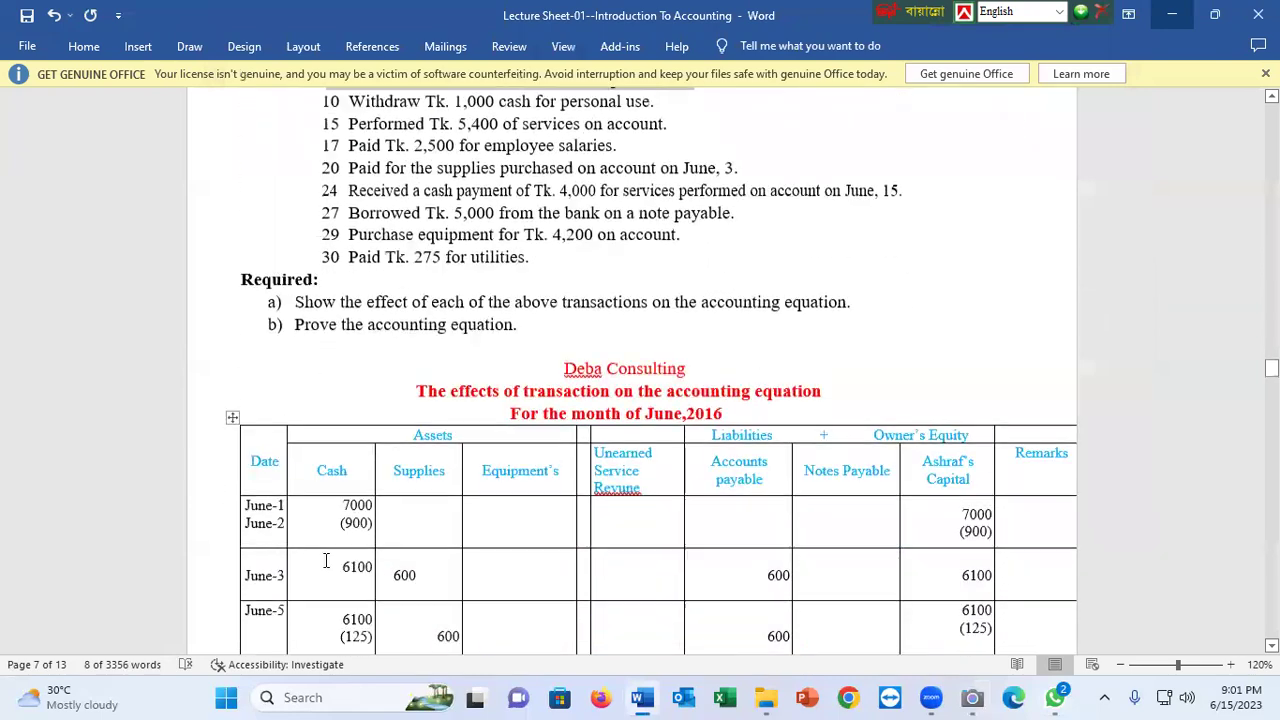
{"action": "scroll", "coordinate": [337, 537], "scroll_direction": "up", "scroll_amount": 5}
{"action": "scroll", "coordinate": [296, 523], "scroll_direction": "down", "scroll_amount": 5}
{"action": "scroll", "coordinate": [296, 523], "scroll_direction": "down", "scroll_amount": 4}
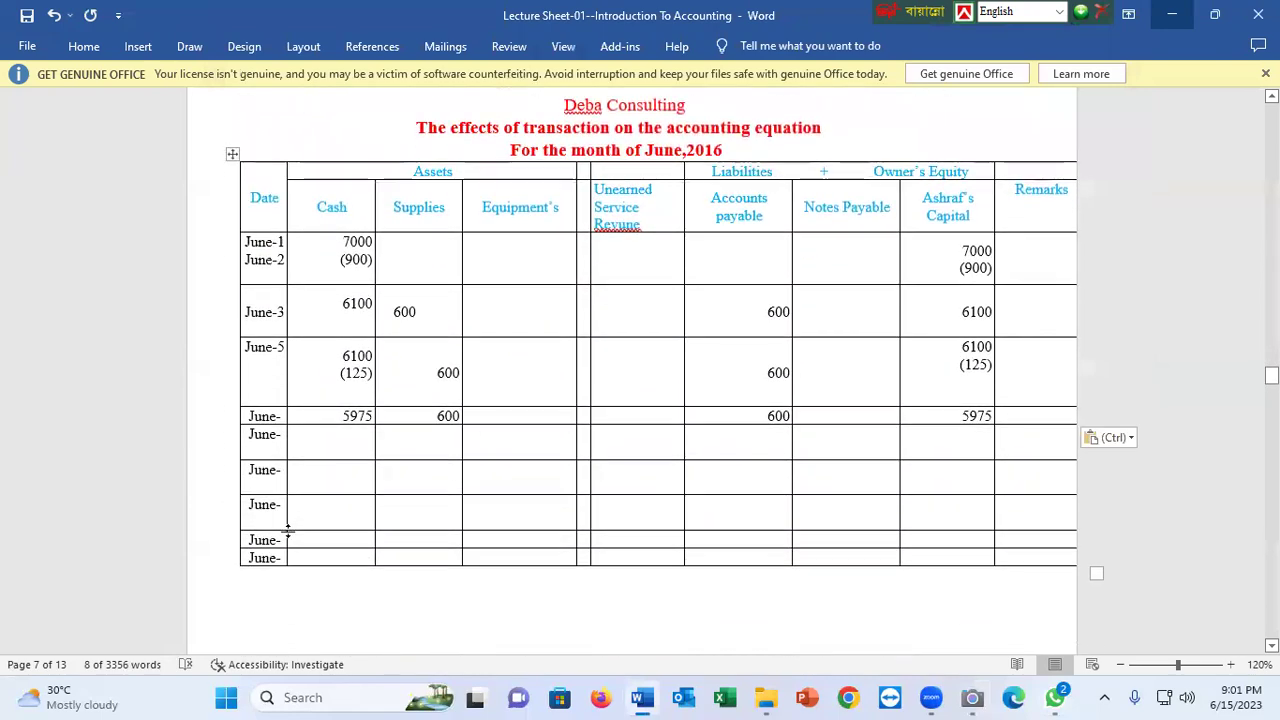
{"action": "left_click", "coordinate": [284, 418]}
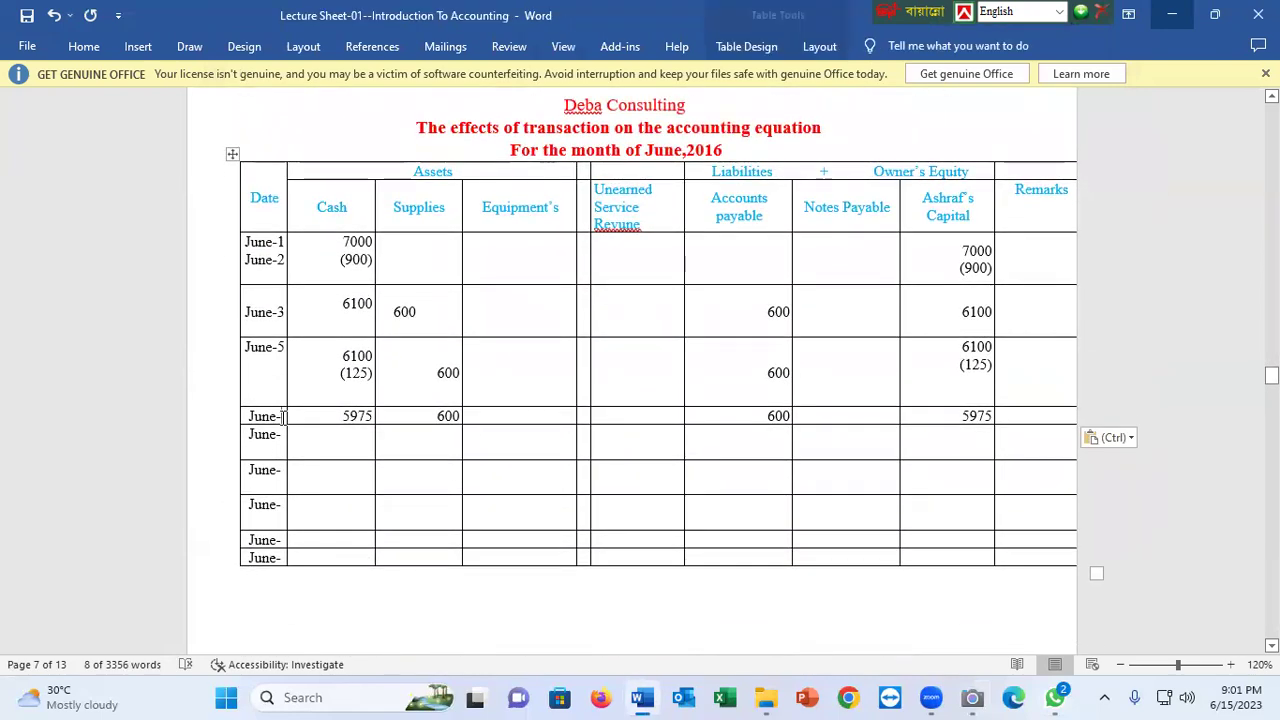
{"action": "type", "text": "7"}
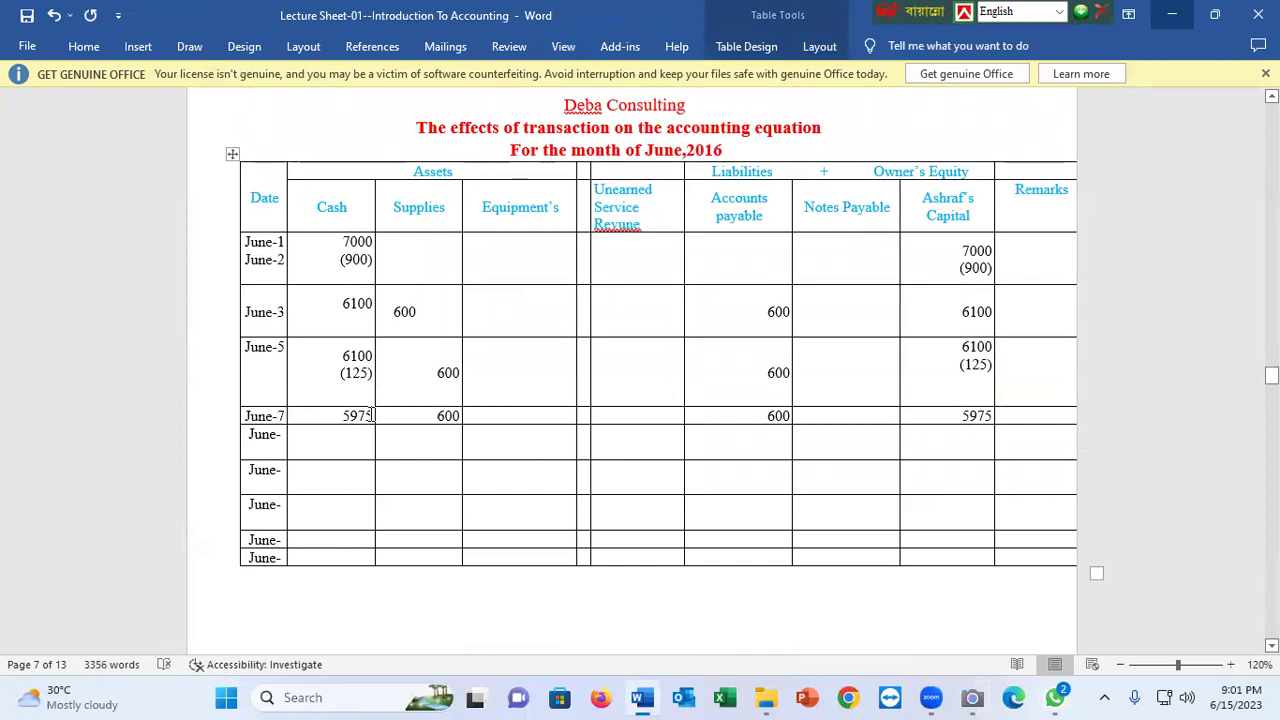
{"action": "key", "text": "Return"}
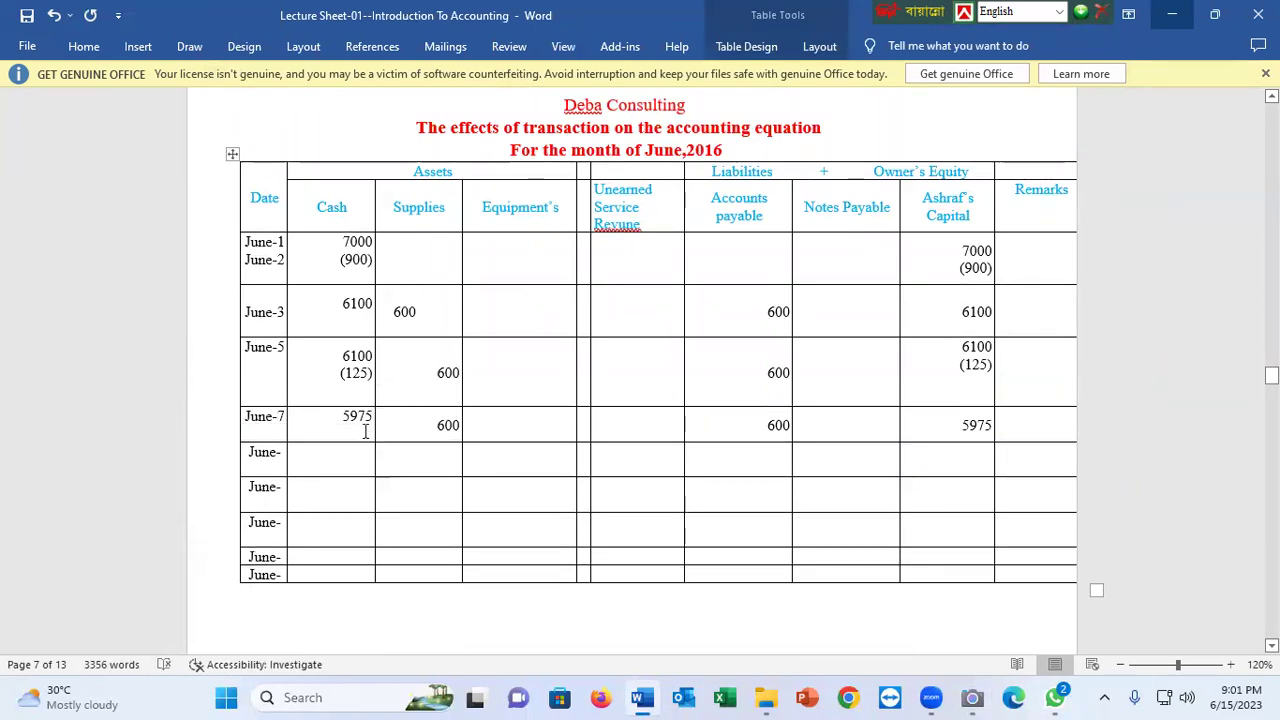
{"action": "type", "text": "4000"}
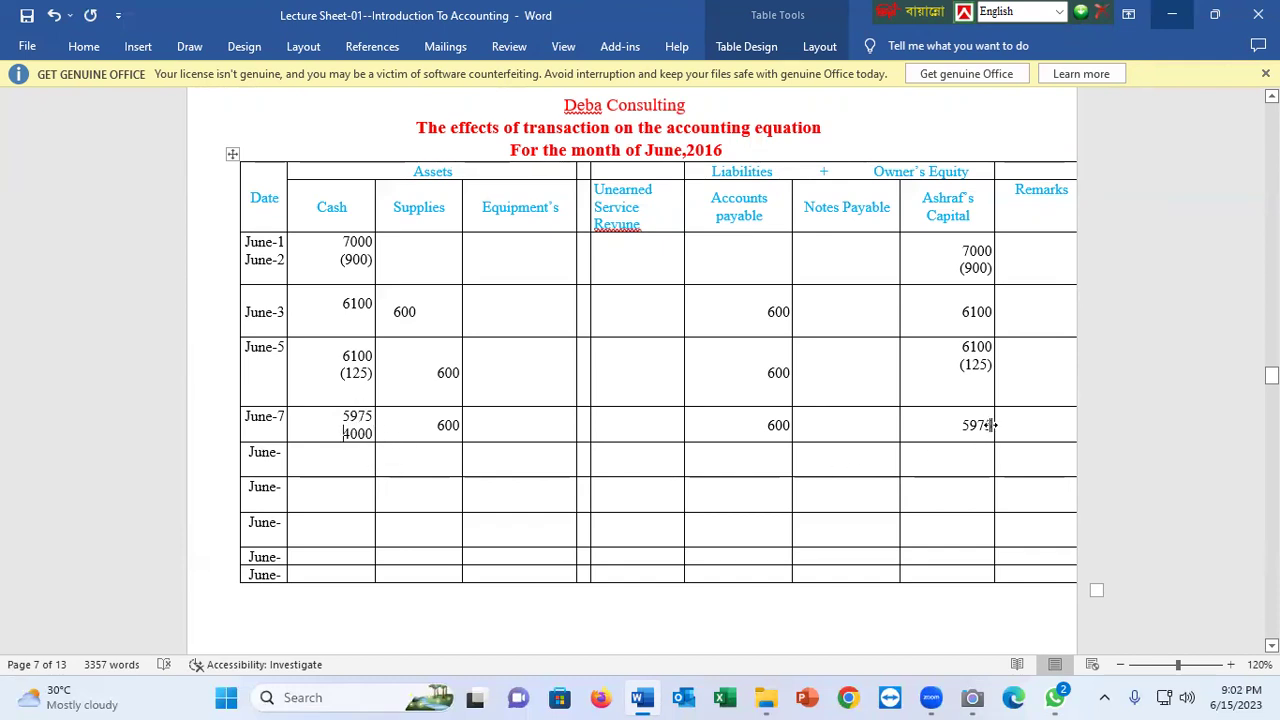
{"action": "key", "text": "Return"}
{"action": "type", "text": "4000"}
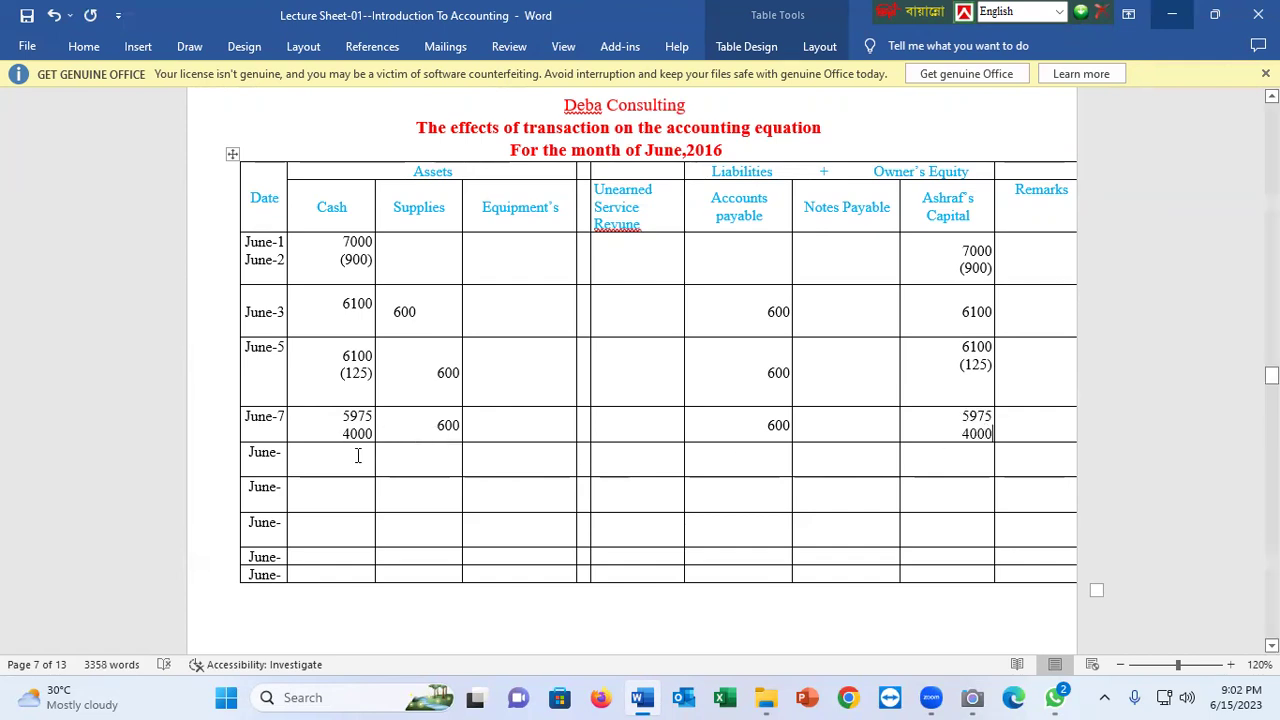
Fill the row below June-7 with 9975 under Cash and Capital, and copy the 600 amounts for Supplies and Accounts payable into it
{"action": "type", "text": "9976"}
{"action": "key", "text": "BackSpace"}
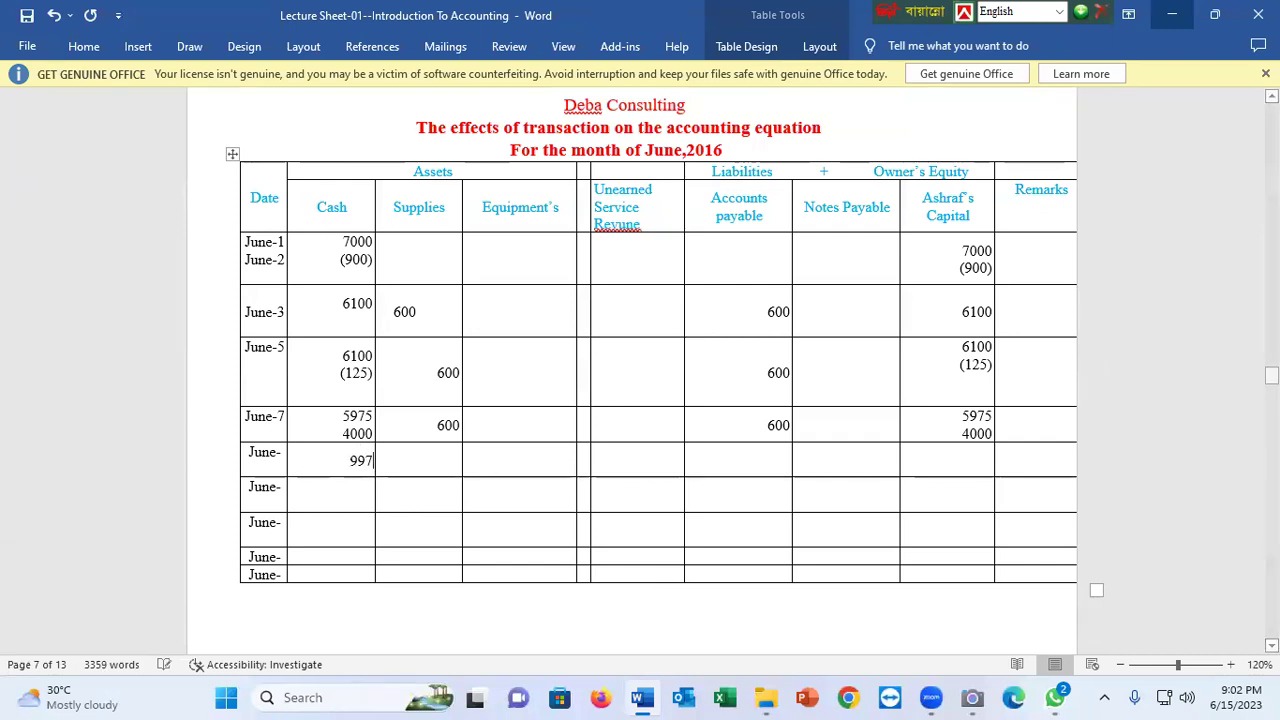
{"action": "left_click", "coordinate": [985, 455]}
{"action": "type", "text": "9975"}
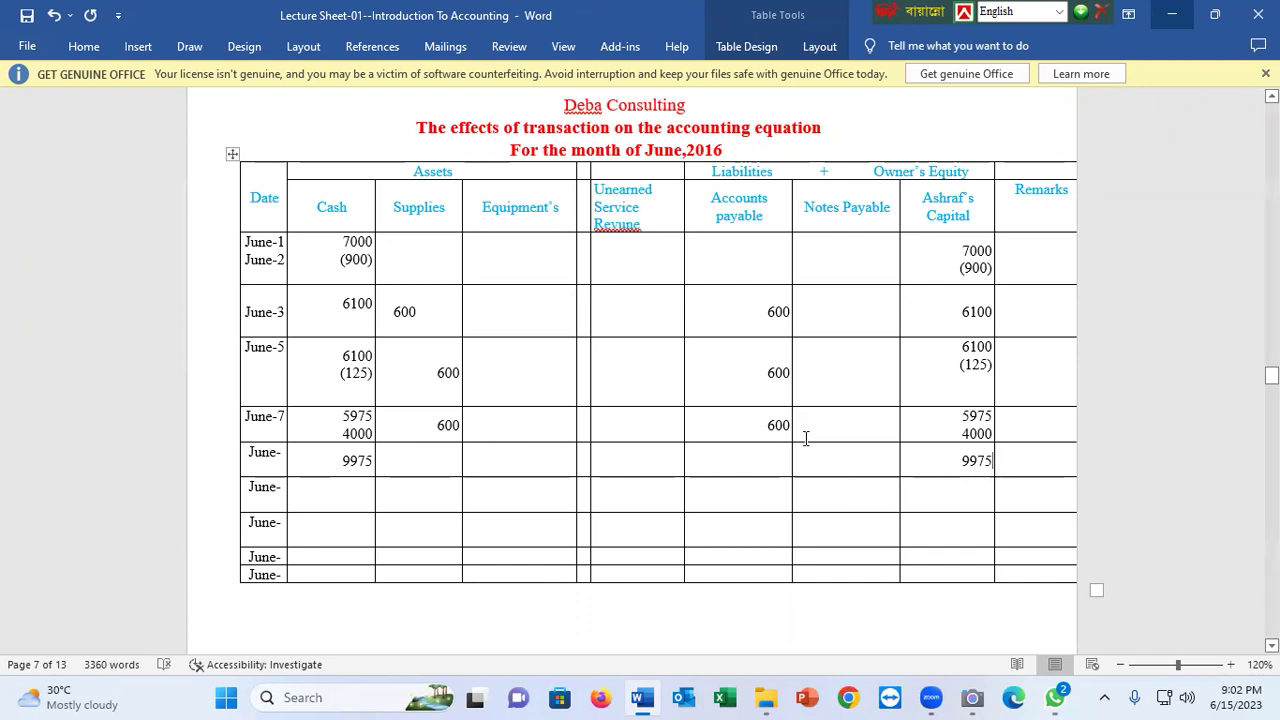
{"action": "left_click_drag", "start_coordinate": [803, 432], "coordinate": [445, 430]}
{"action": "key", "text": "ctrl+c"}
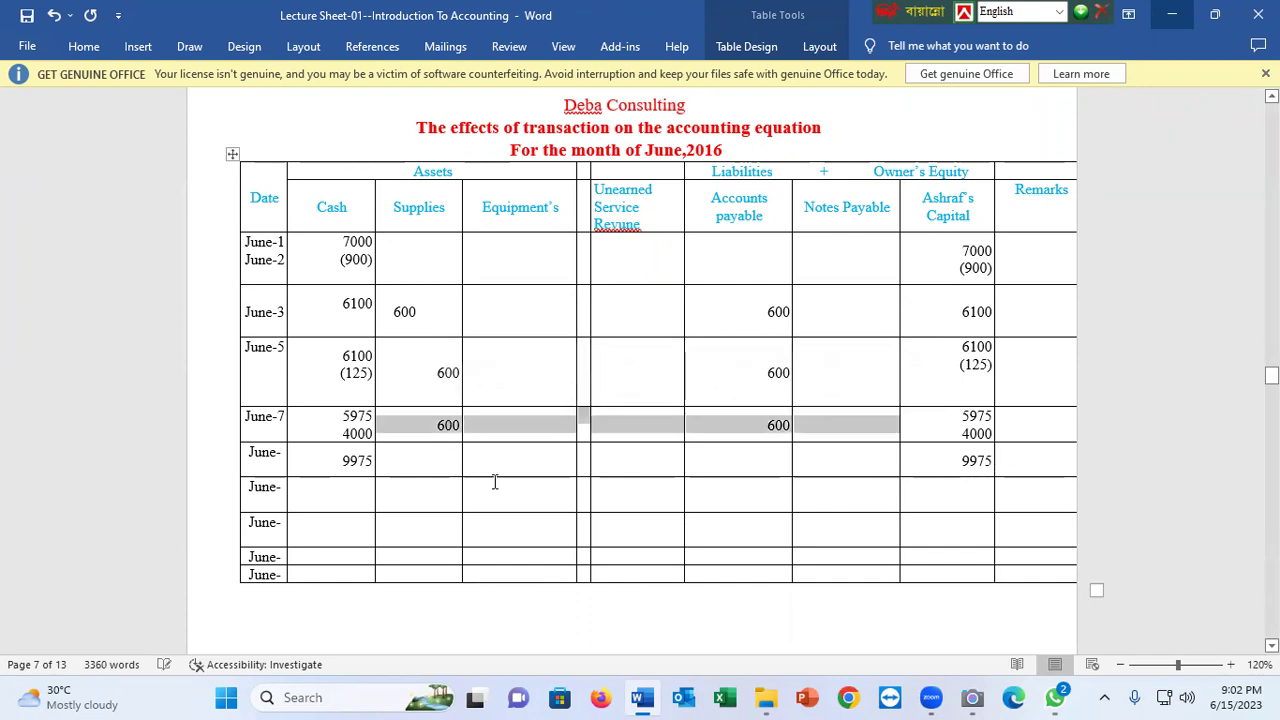
{"action": "left_click", "coordinate": [446, 459]}
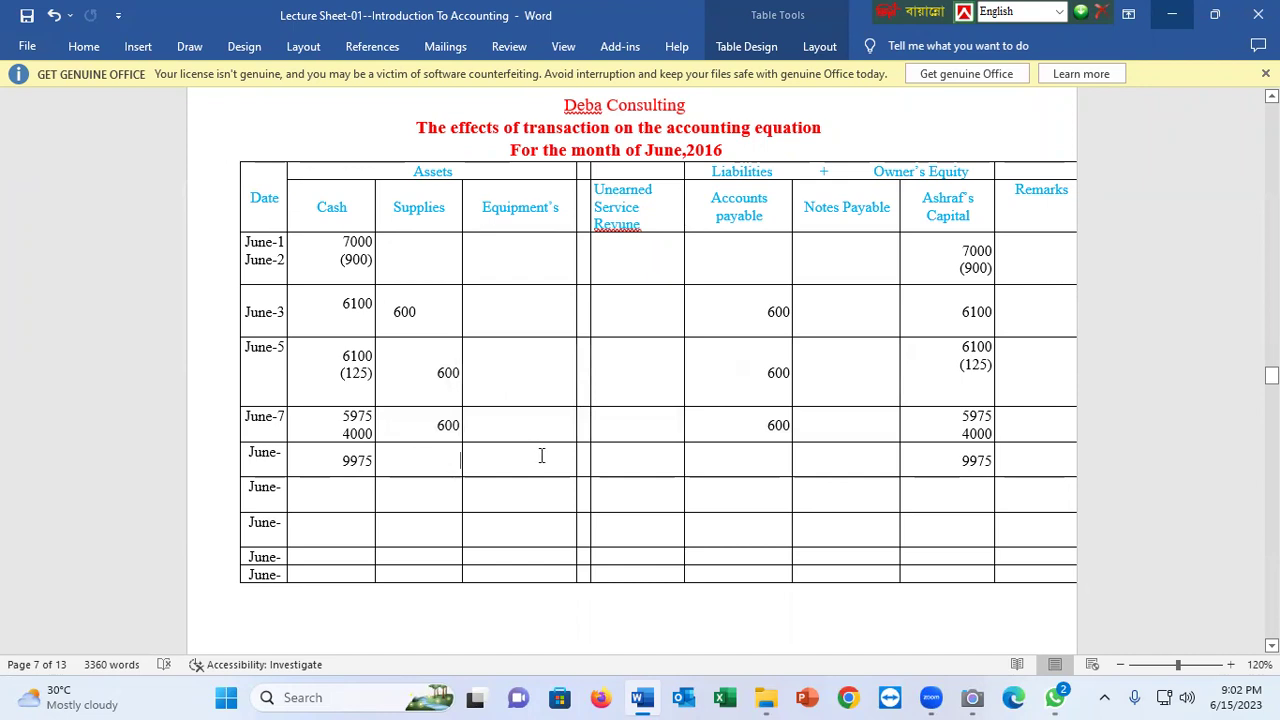
{"action": "left_click_drag", "start_coordinate": [541, 456], "coordinate": [789, 458]}
{"action": "key", "text": "ctrl+v"}
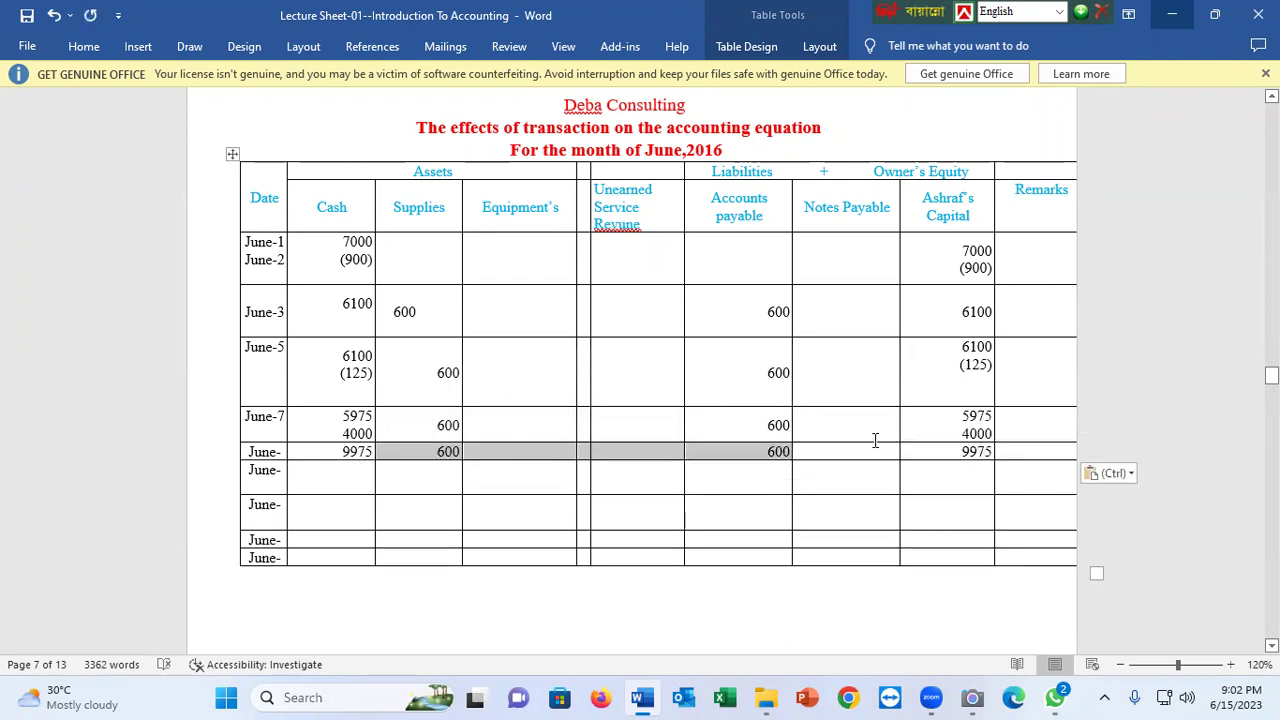
Widen the Capital column slightly so that its header fits on one line
{"action": "left_click", "coordinate": [927, 257]}
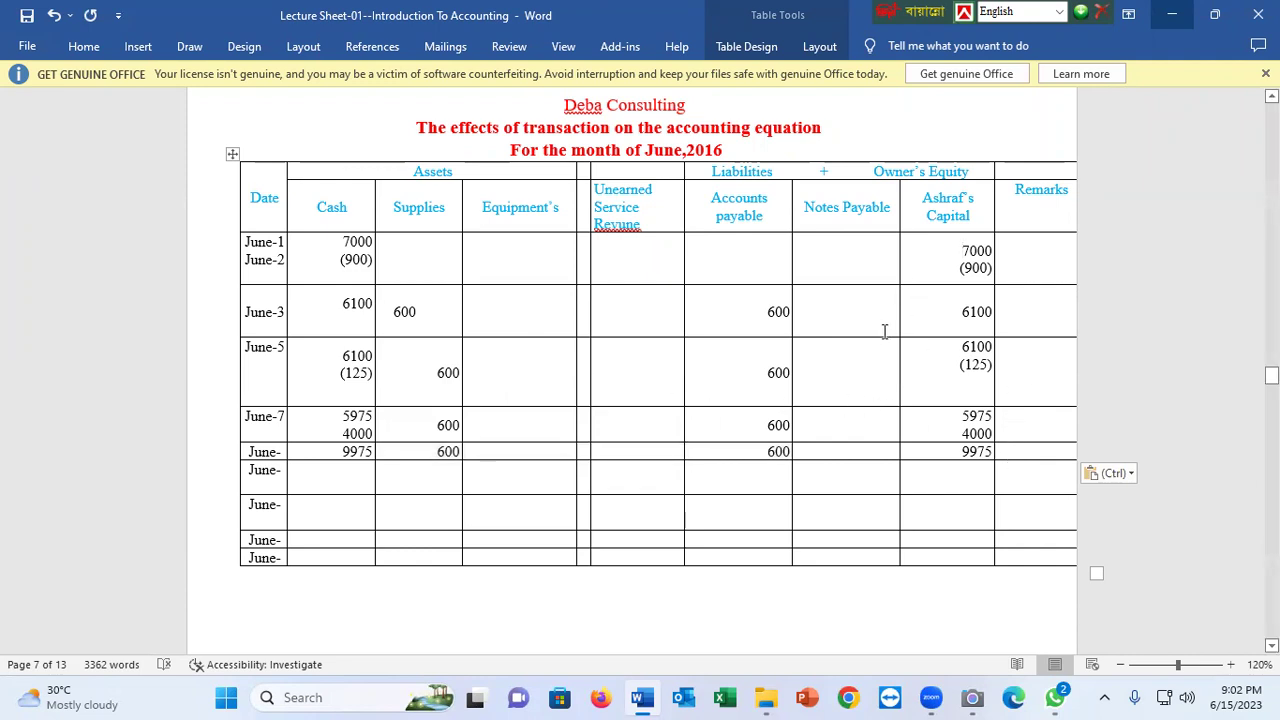
{"action": "left_click_drag", "start_coordinate": [897, 361], "coordinate": [887, 362]}
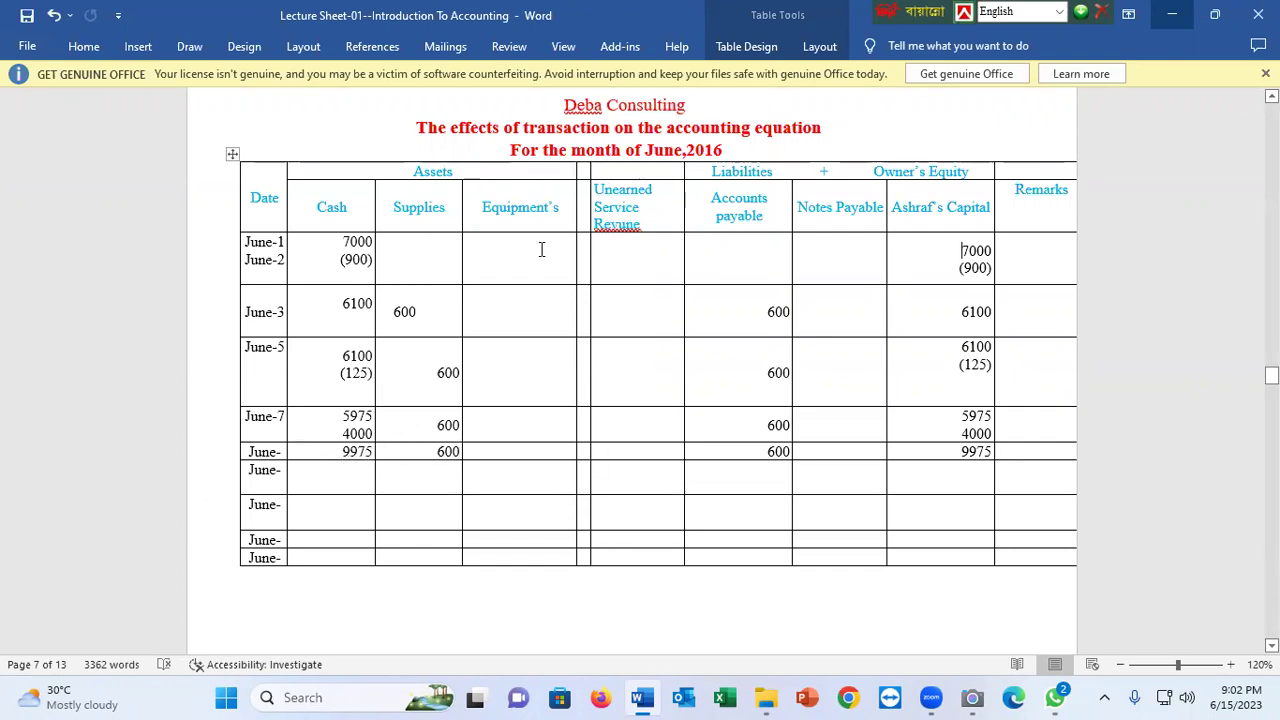
Enlarge the text of the June 10 withdrawal line in the Problem-19 transaction list
{"action": "scroll", "coordinate": [541, 249], "scroll_direction": "up", "scroll_amount": 5}
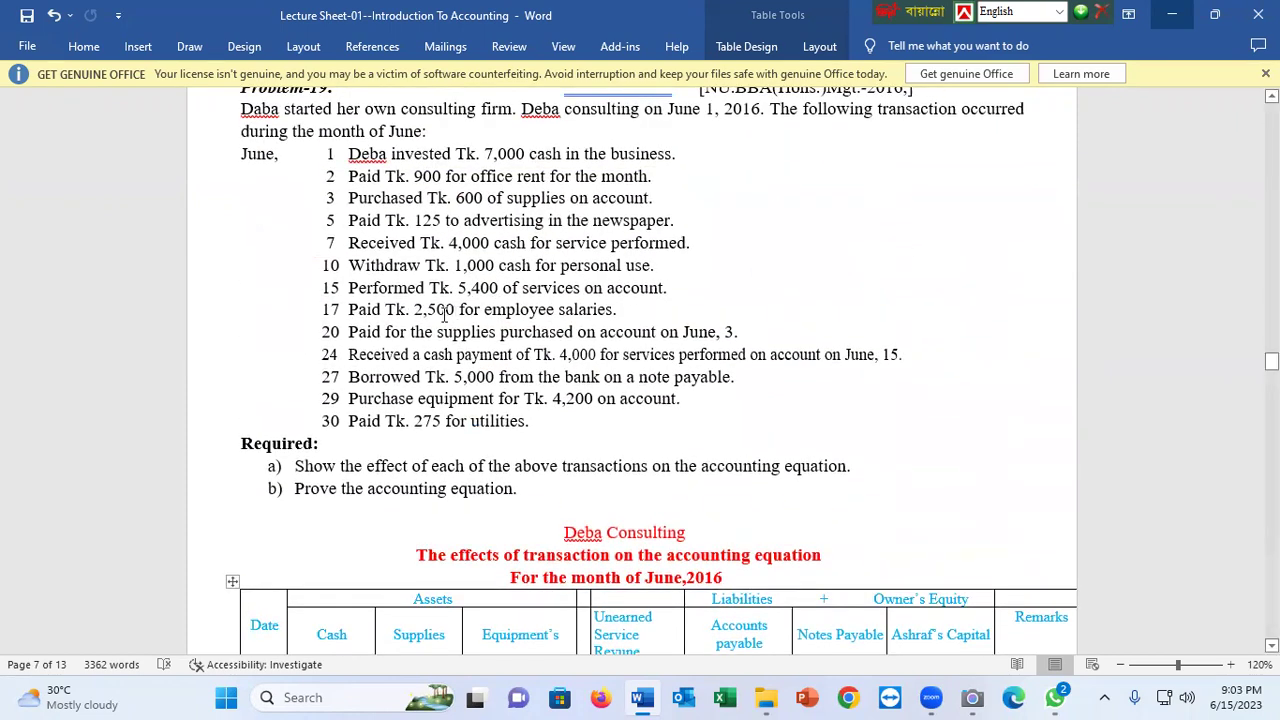
{"action": "left_click_drag", "start_coordinate": [624, 268], "coordinate": [323, 264]}
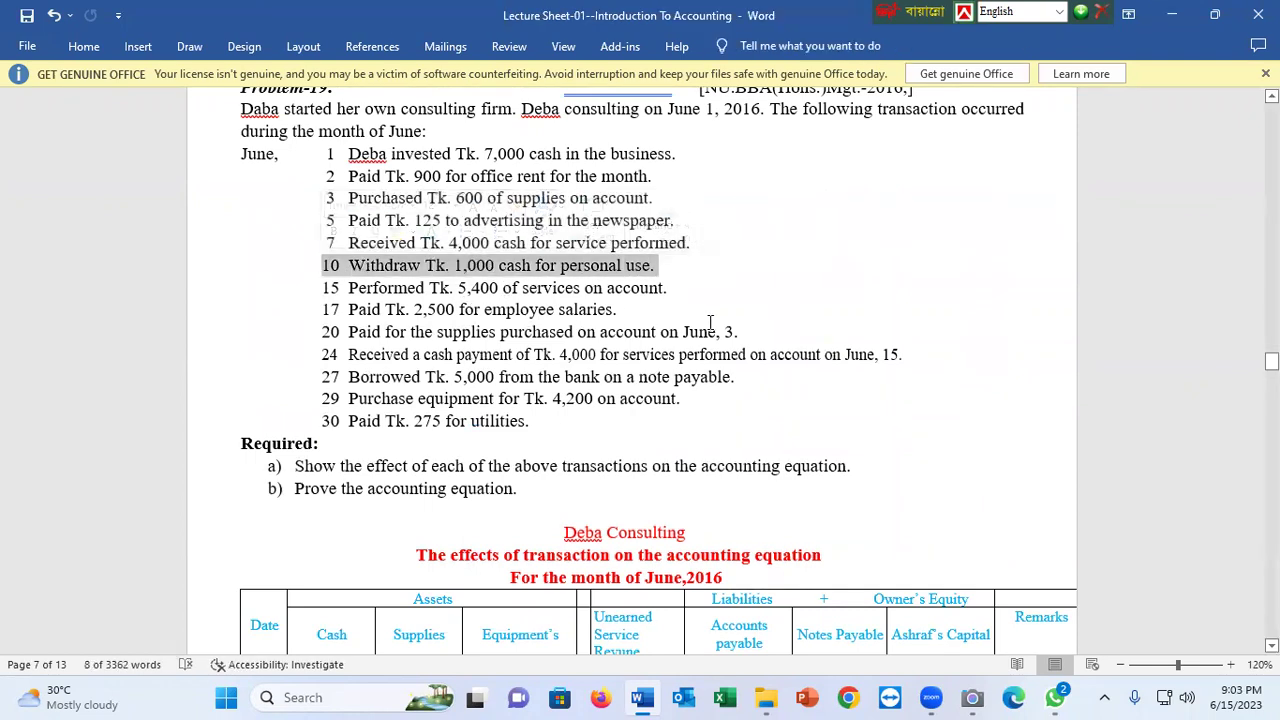
{"action": "left_click", "coordinate": [475, 207]}
{"action": "scroll", "coordinate": [666, 476], "scroll_direction": "up", "scroll_amount": 3}
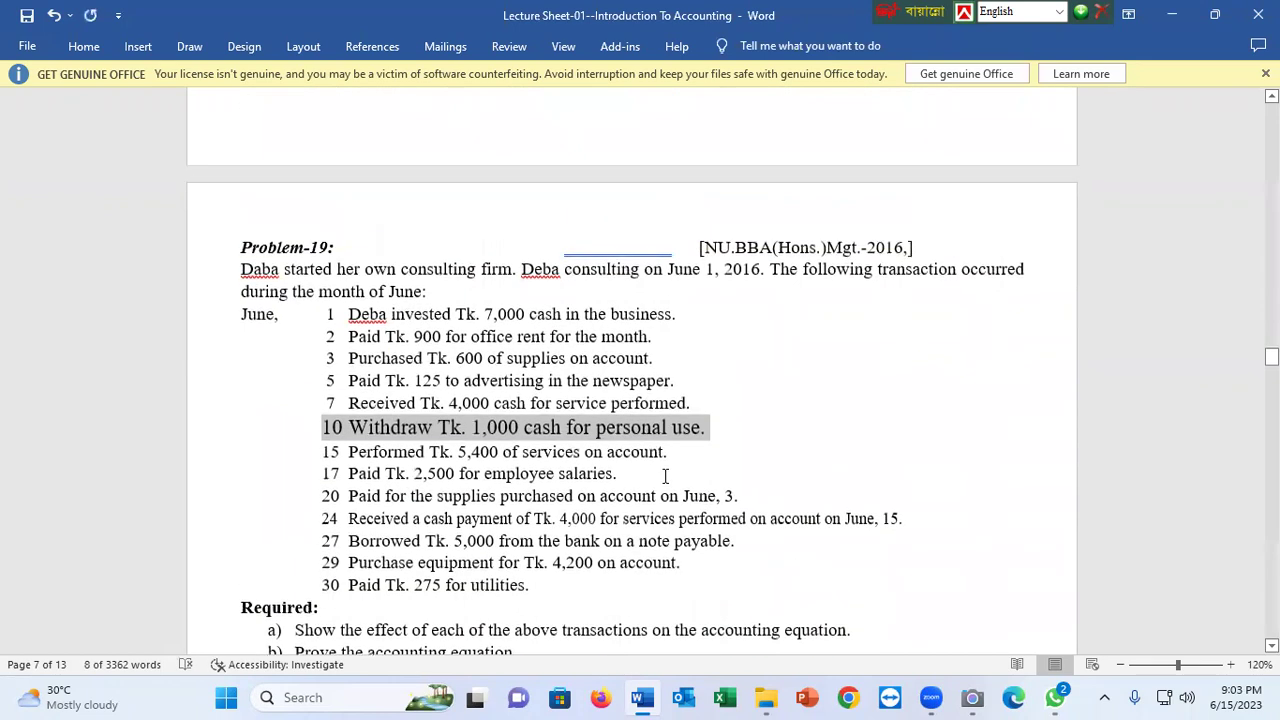
Switch to the Camera app to view the whiteboard entry for the June 10 transaction
{"action": "left_click", "coordinate": [973, 697]}
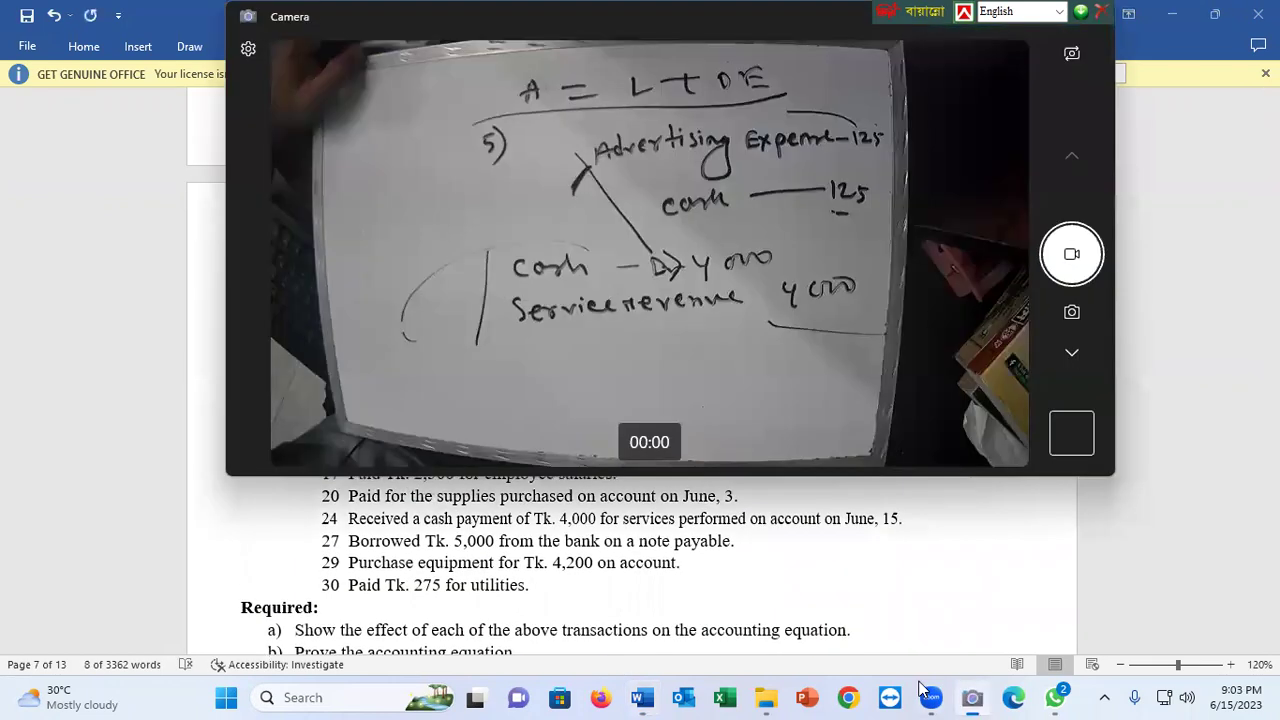
{"action": "scroll", "coordinate": [812, 588], "scroll_direction": "up", "scroll_amount": 2}
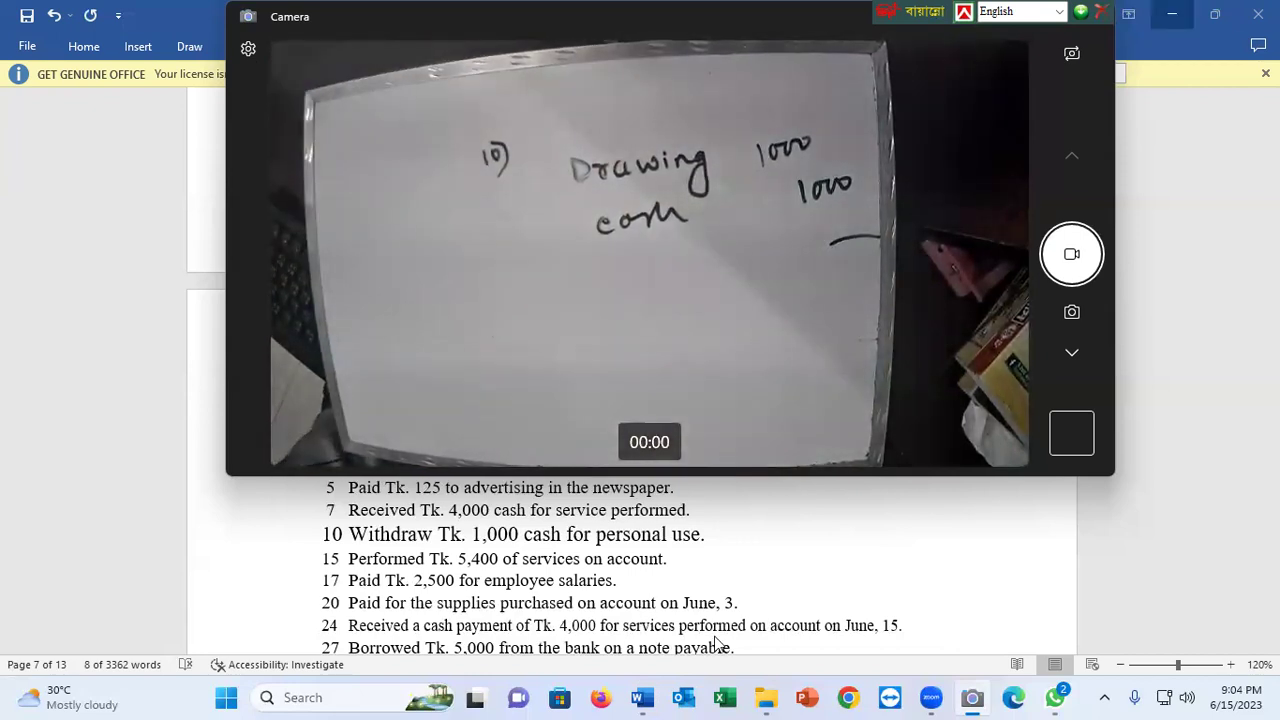
{"action": "scroll", "coordinate": [600, 578], "scroll_direction": "down", "scroll_amount": 5}
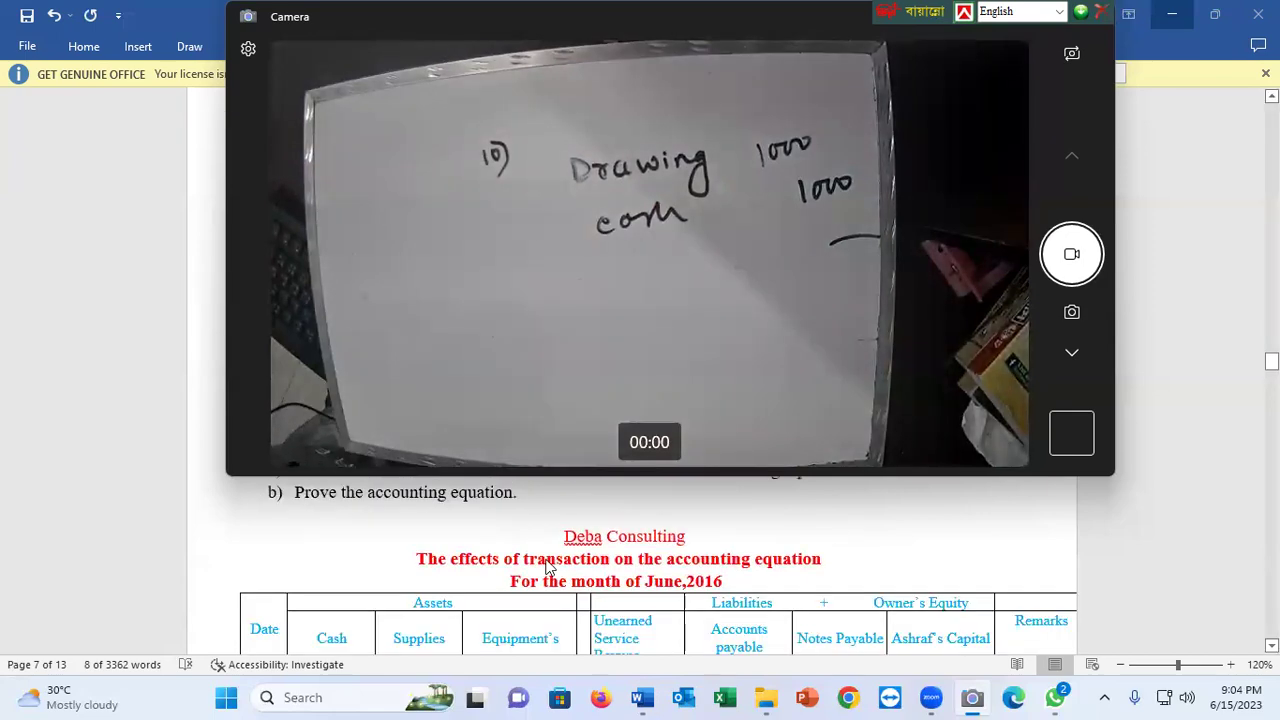
Back in Word, date the row after June-7 as June-10 and enter (1000) beneath the balances in its Cash and Capital cells
{"action": "left_click", "coordinate": [491, 553]}
{"action": "scroll", "coordinate": [491, 553], "scroll_direction": "down", "scroll_amount": 8}
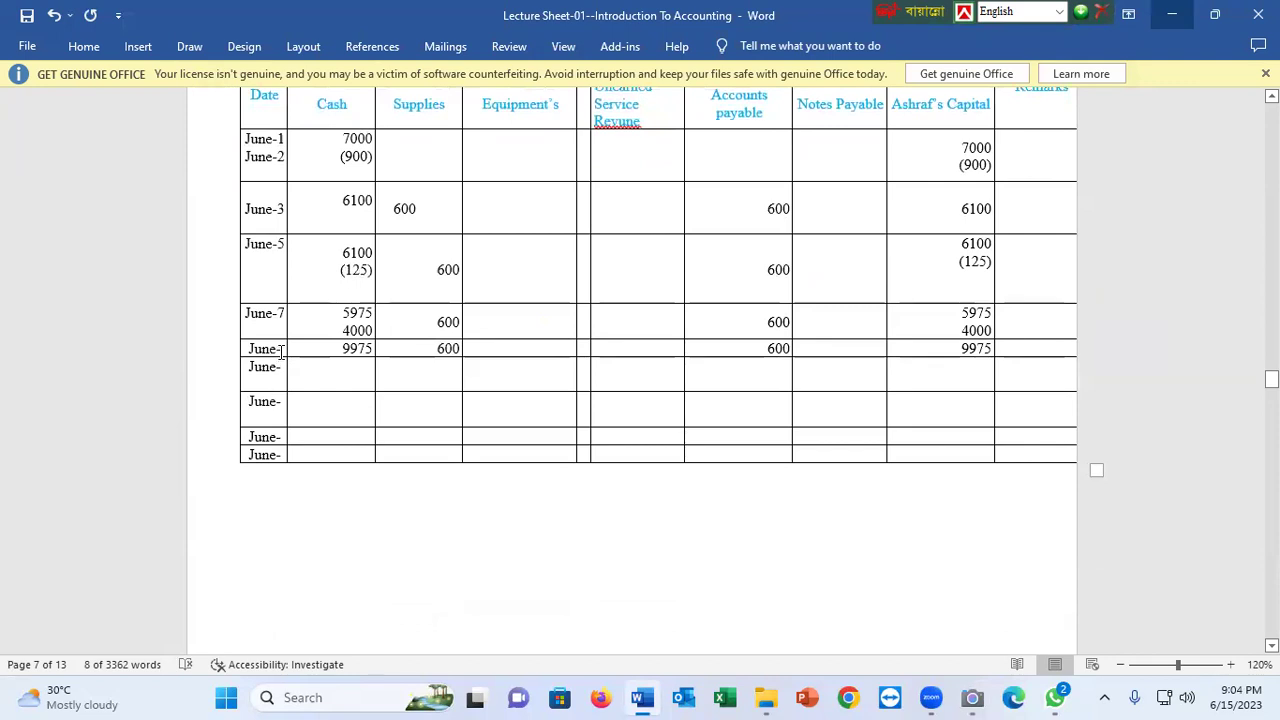
{"action": "left_click", "coordinate": [281, 350]}
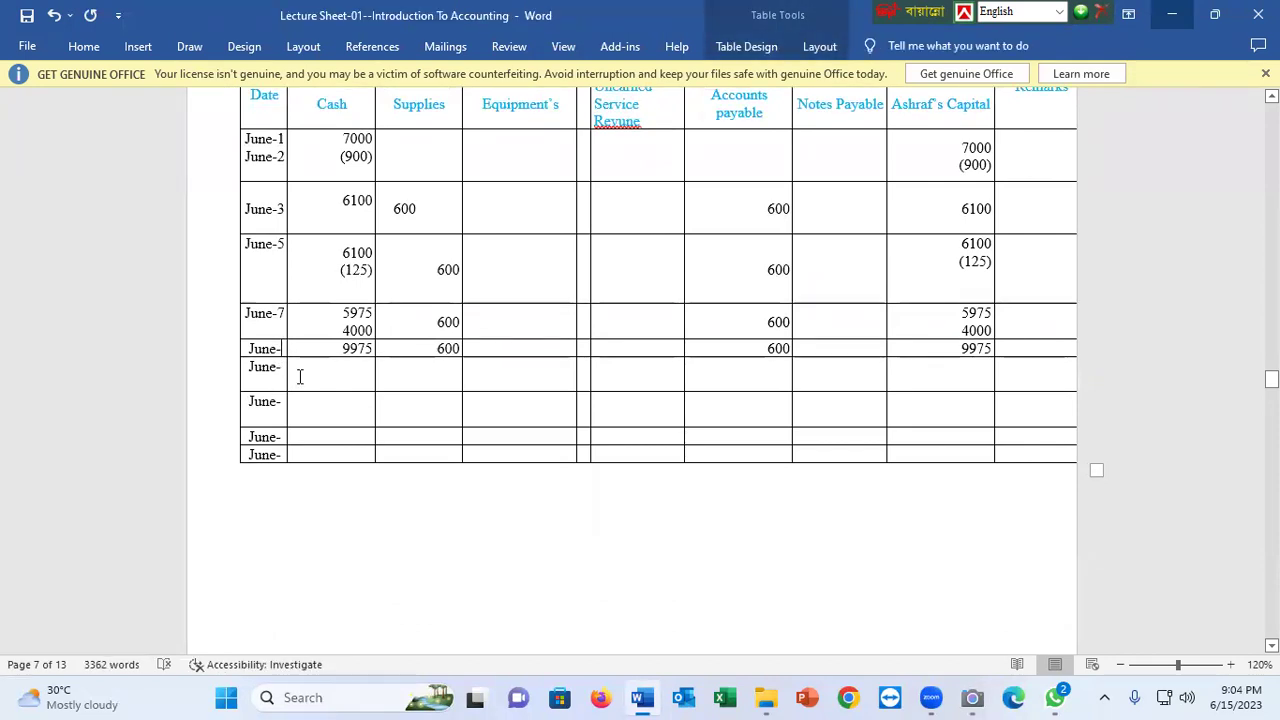
{"action": "type", "text": "10"}
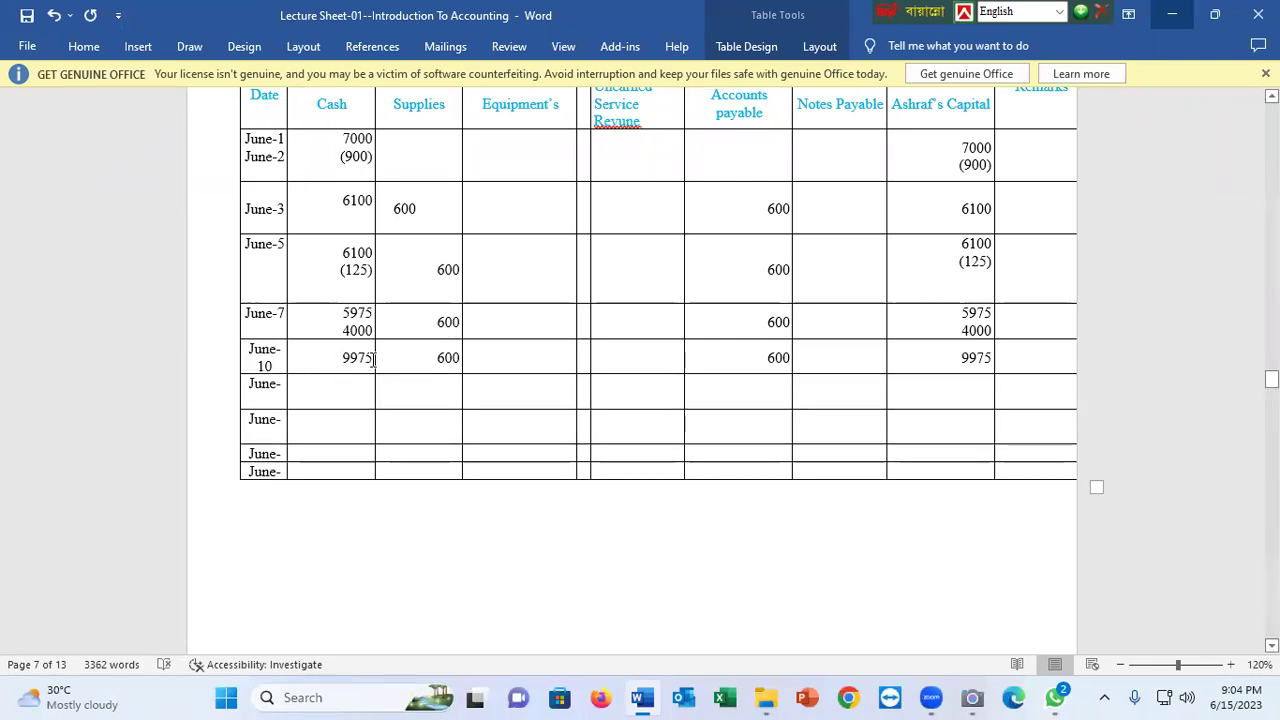
{"action": "key", "text": "ctrl+z"}
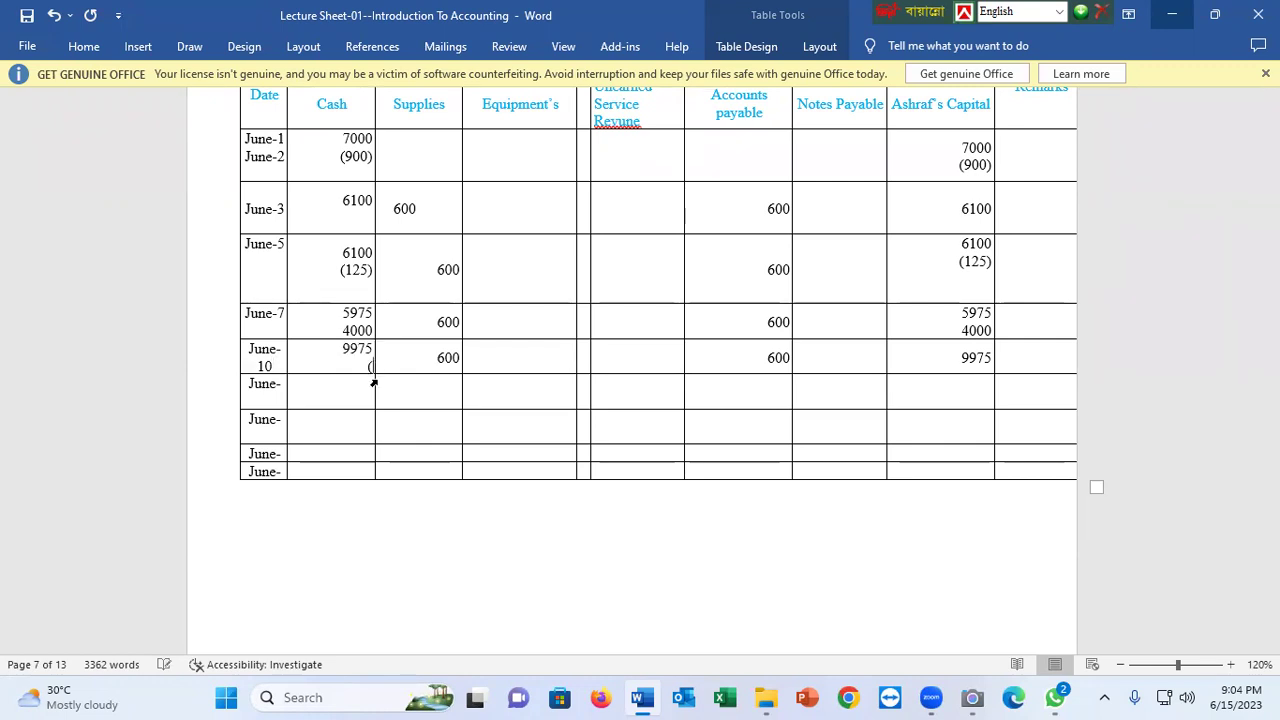
{"action": "type", "text": "0)"}
{"action": "scroll", "coordinate": [883, 417], "scroll_direction": "up", "scroll_amount": 2}
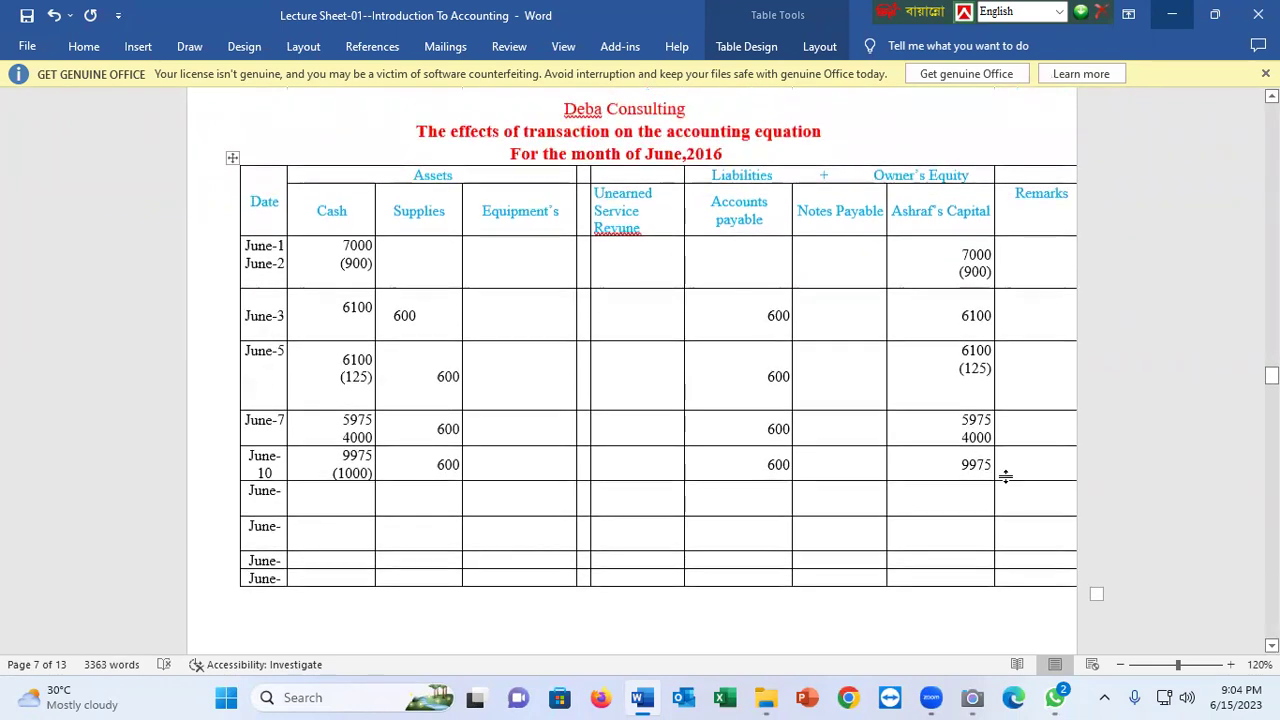
{"action": "key", "text": "Return"}
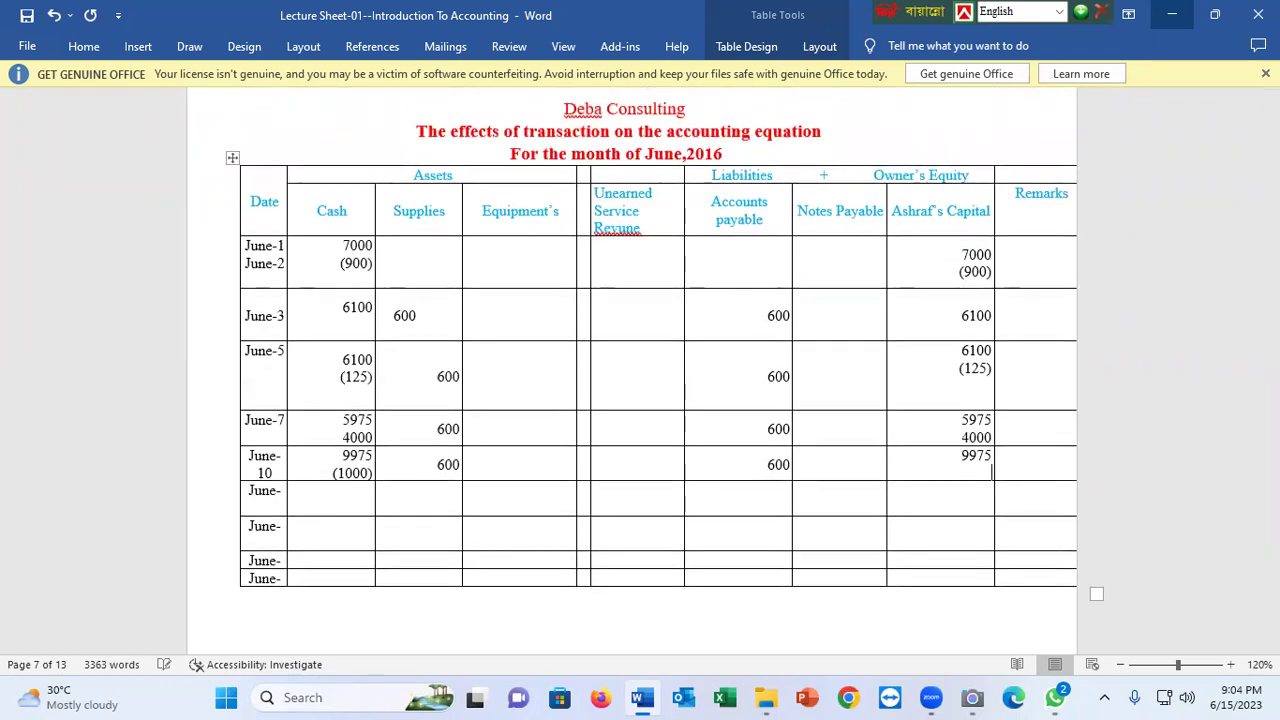
{"action": "type", "text": "(10"}
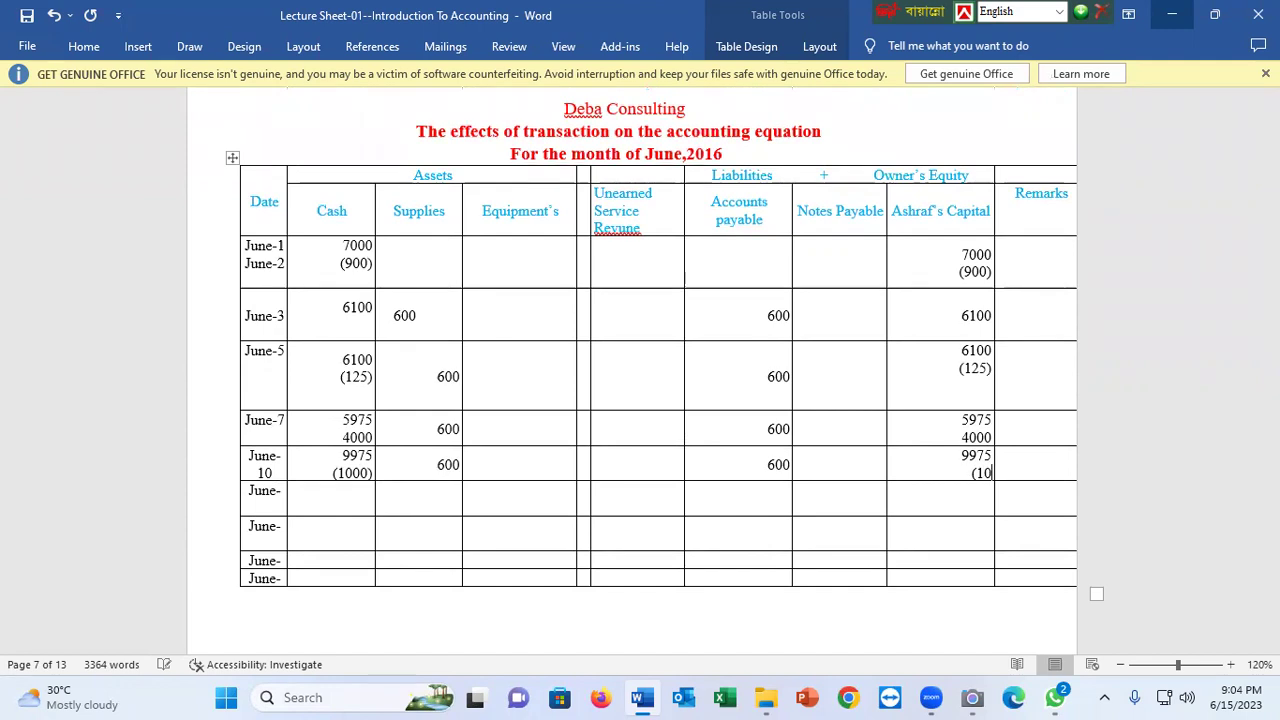
{"action": "type", "text": "00)"}
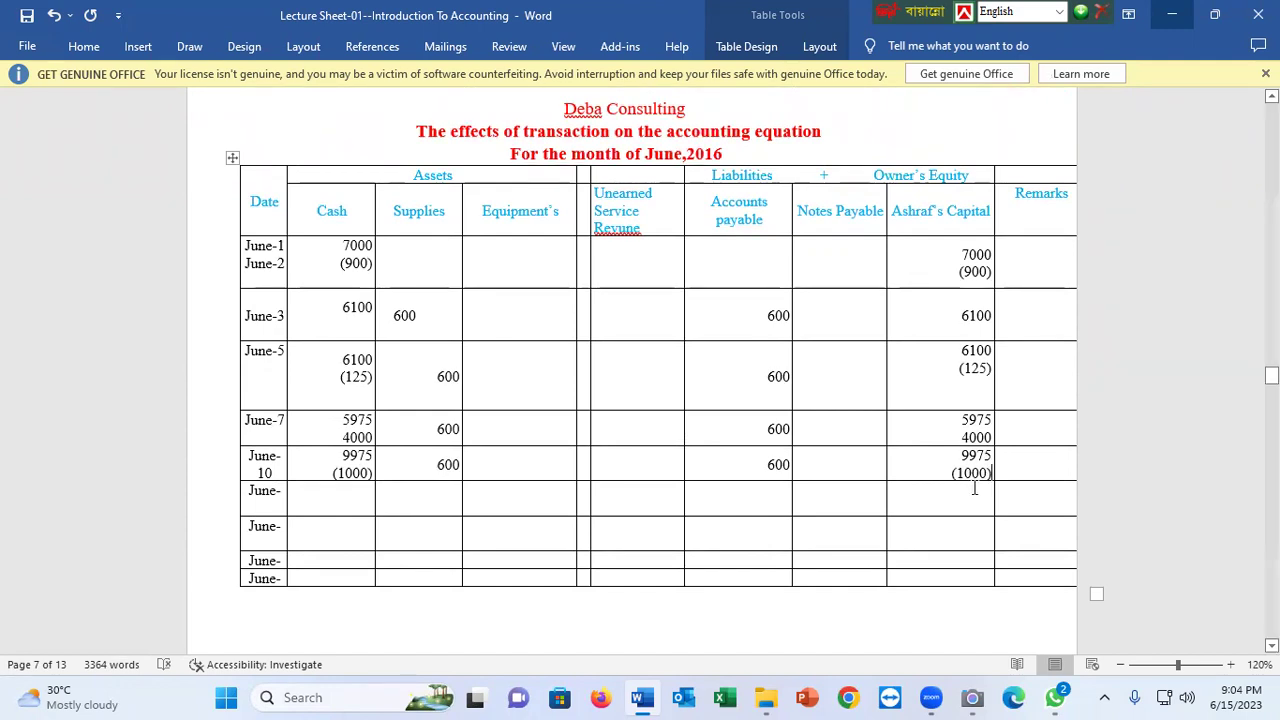
Fill the row below June-10 with 8975 under Cash and Capital, and 600 under Supplies and Accounts payable
{"action": "left_click", "coordinate": [354, 495]}
{"action": "type", "text": "8"}
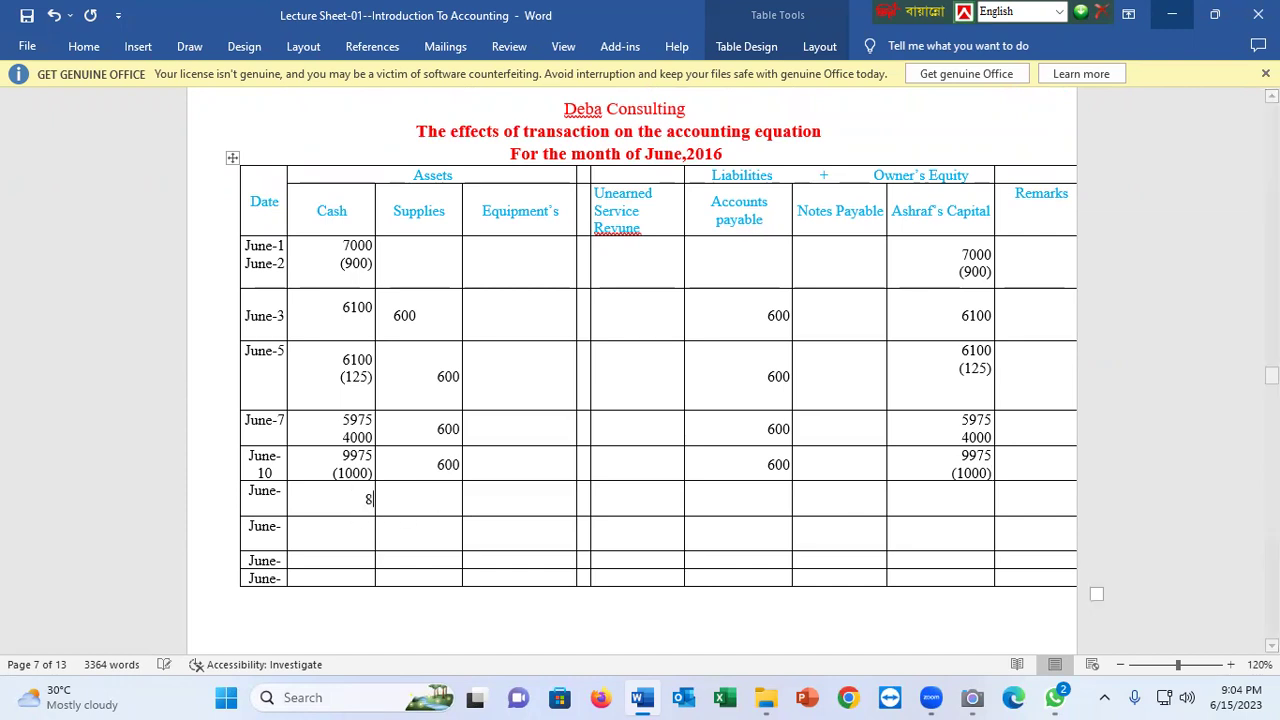
{"action": "type", "text": "975"}
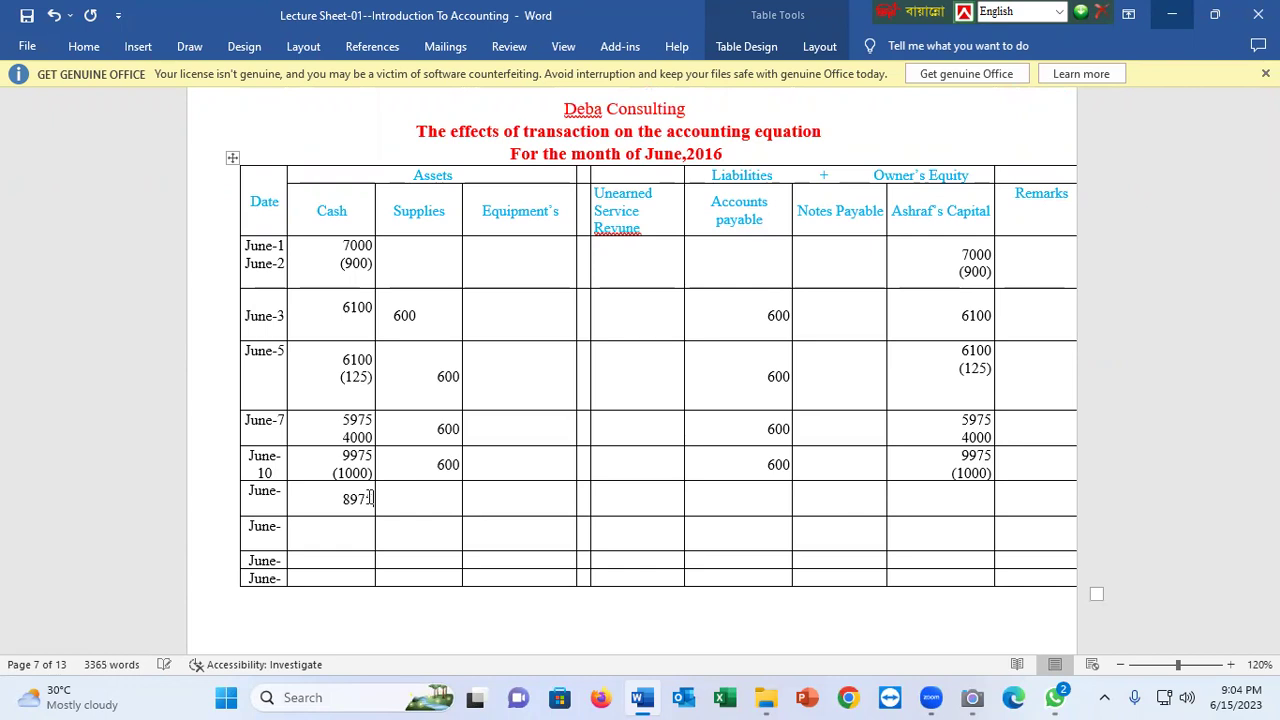
{"action": "left_click", "coordinate": [980, 492]}
{"action": "type", "text": "8975"}
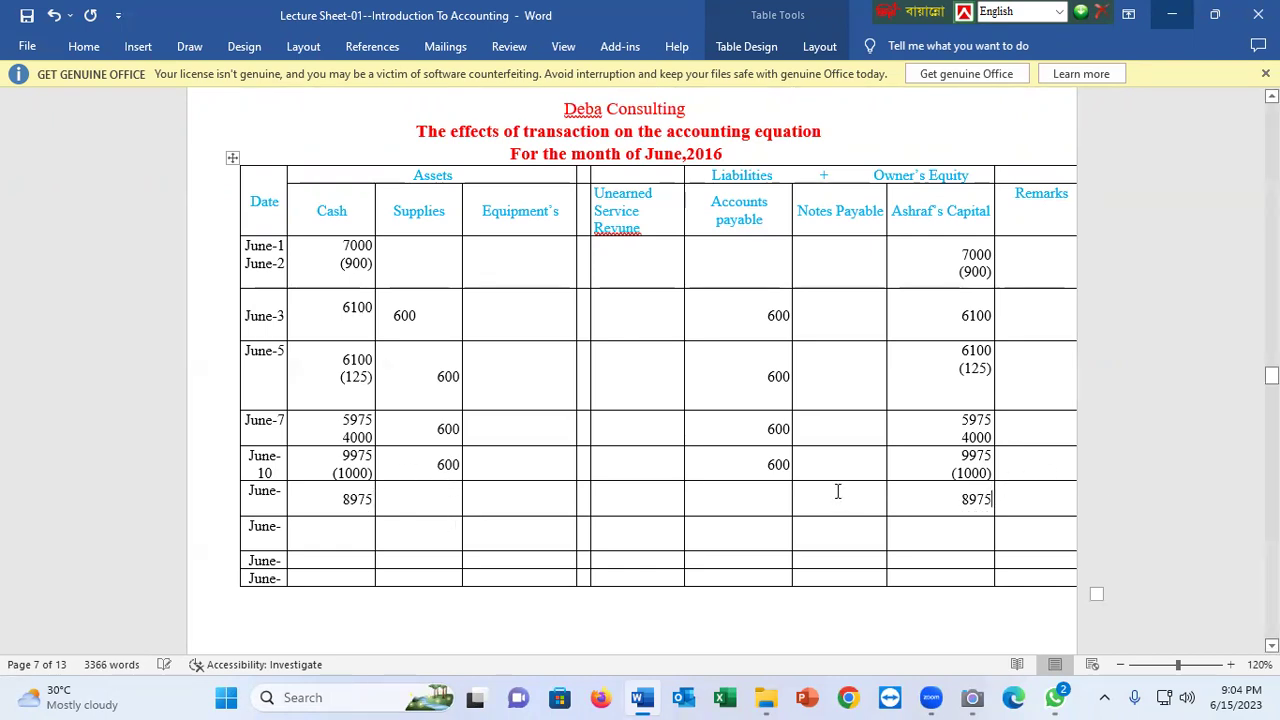
{"action": "left_click_drag", "start_coordinate": [814, 465], "coordinate": [712, 514]}
{"action": "type", "text": "600\t\t\t\t600"}
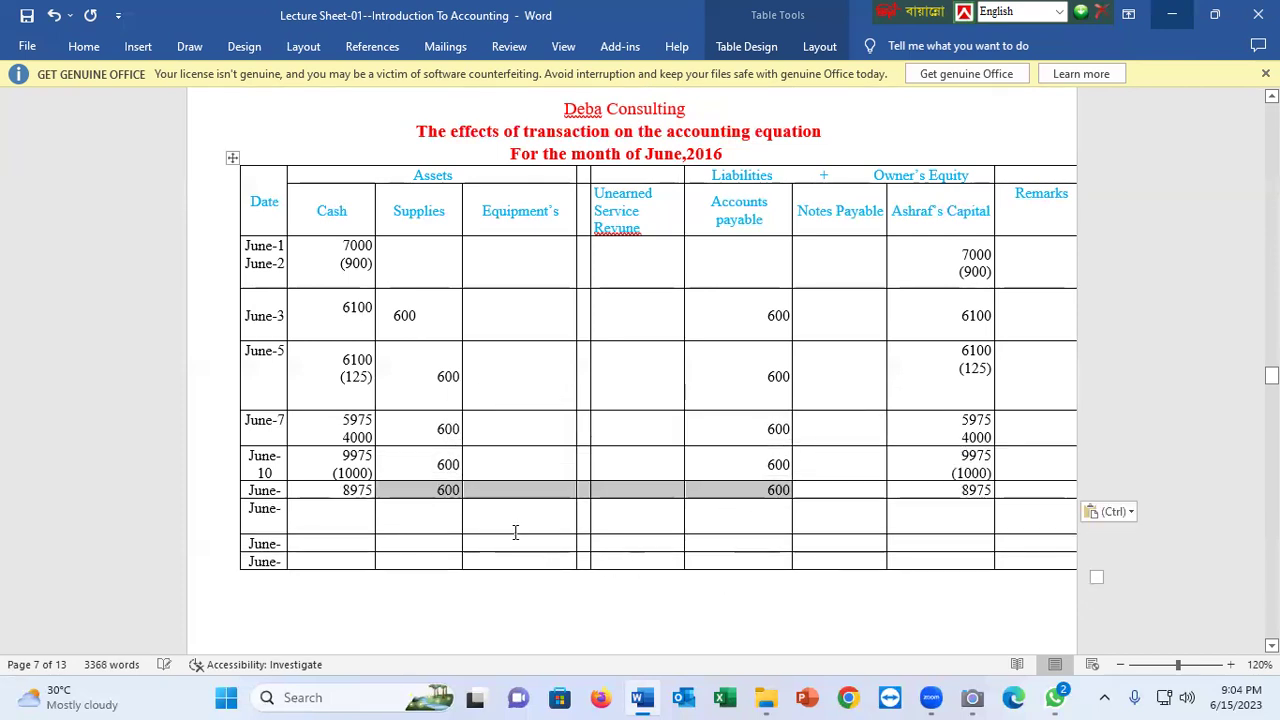
Select the June 15 services-on-account line in the Problem-19 transaction list for reading
{"action": "scroll", "coordinate": [514, 531], "scroll_direction": "up", "scroll_amount": 6}
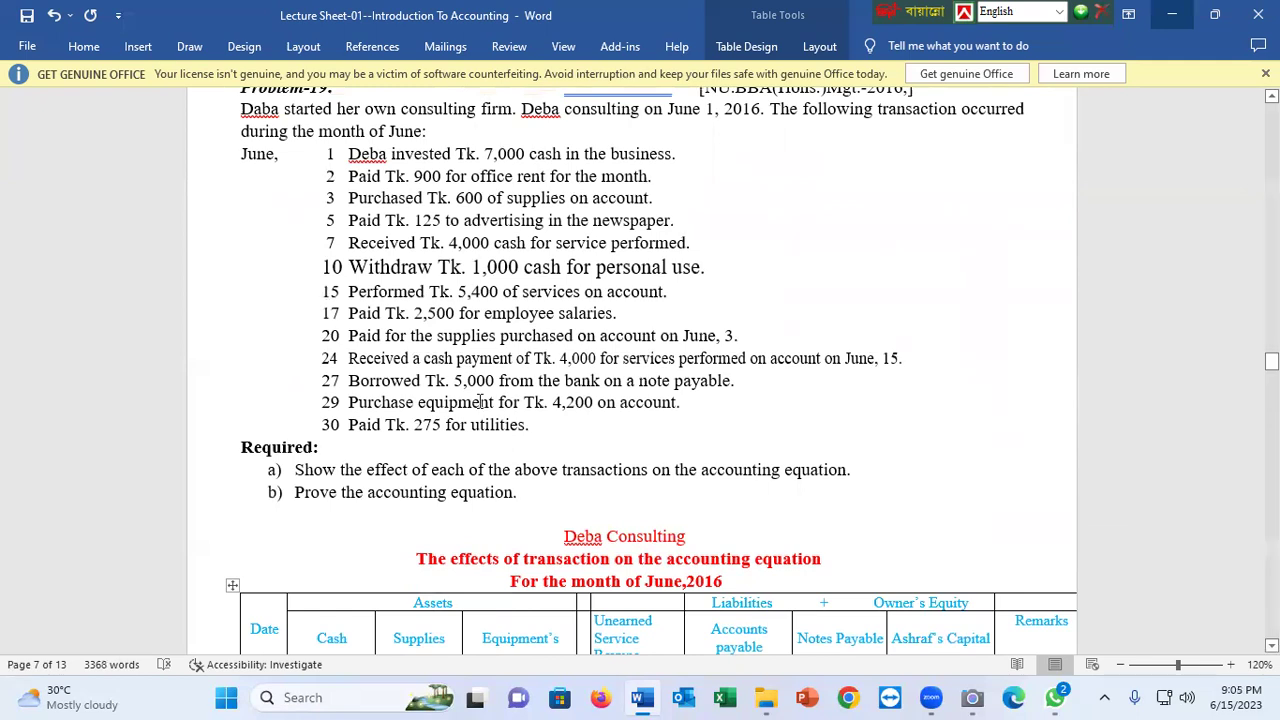
{"action": "left_click", "coordinate": [386, 293]}
{"action": "left_click_drag", "start_coordinate": [323, 291], "coordinate": [670, 297]}
{"action": "scroll", "coordinate": [614, 409], "scroll_direction": "up", "scroll_amount": 3}
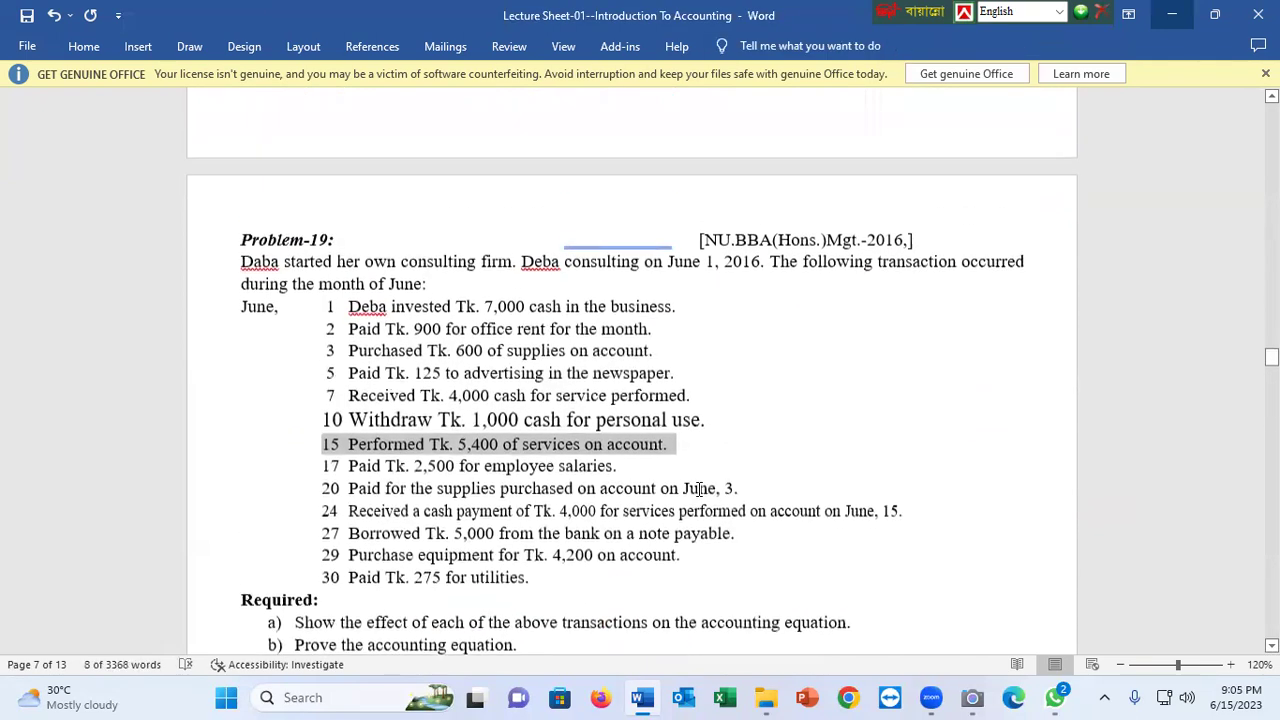
{"action": "scroll", "coordinate": [760, 543], "scroll_direction": "up", "scroll_amount": 1}
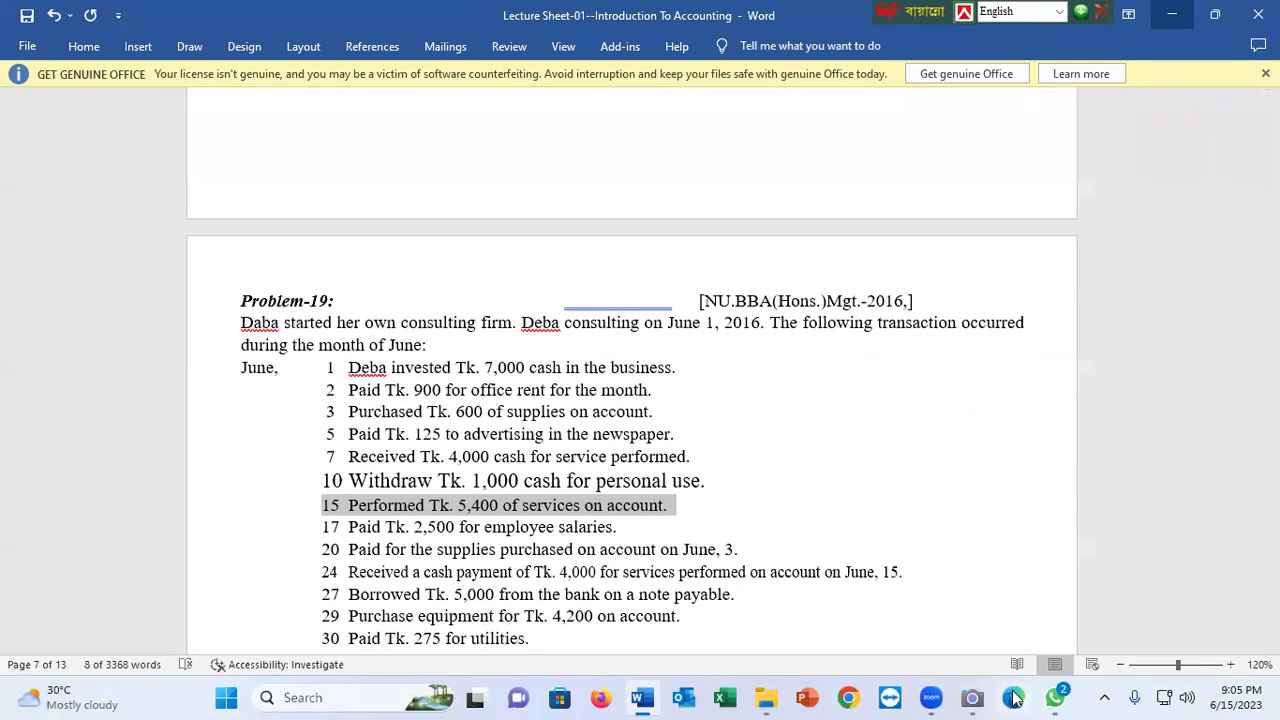
Switch to the Camera app to view the whiteboard entry for the June 15 transaction
{"action": "mouse_move", "coordinate": [990, 697]}
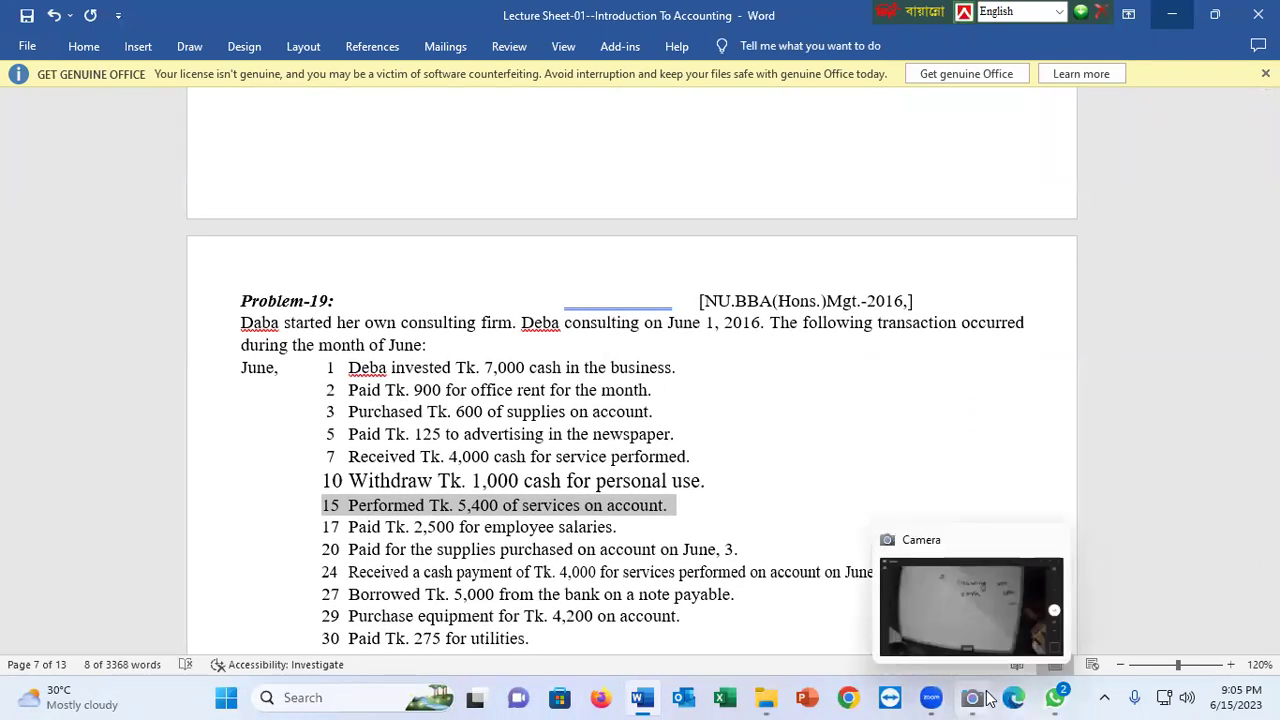
{"action": "left_click", "coordinate": [985, 697]}
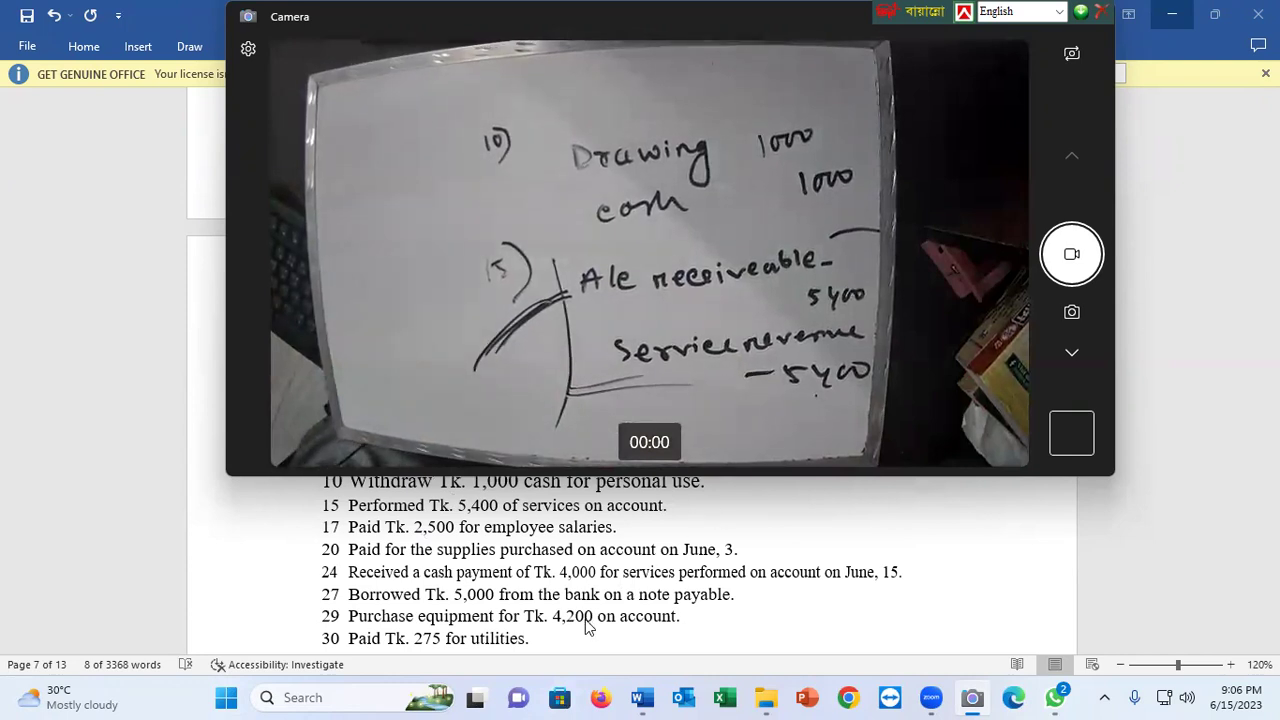
Back in Word, narrow the Supplies and Equipment's columns to widen the blank column beside them, and head it A/c Receiveable
{"action": "scroll", "coordinate": [586, 619], "scroll_direction": "down", "scroll_amount": 5}
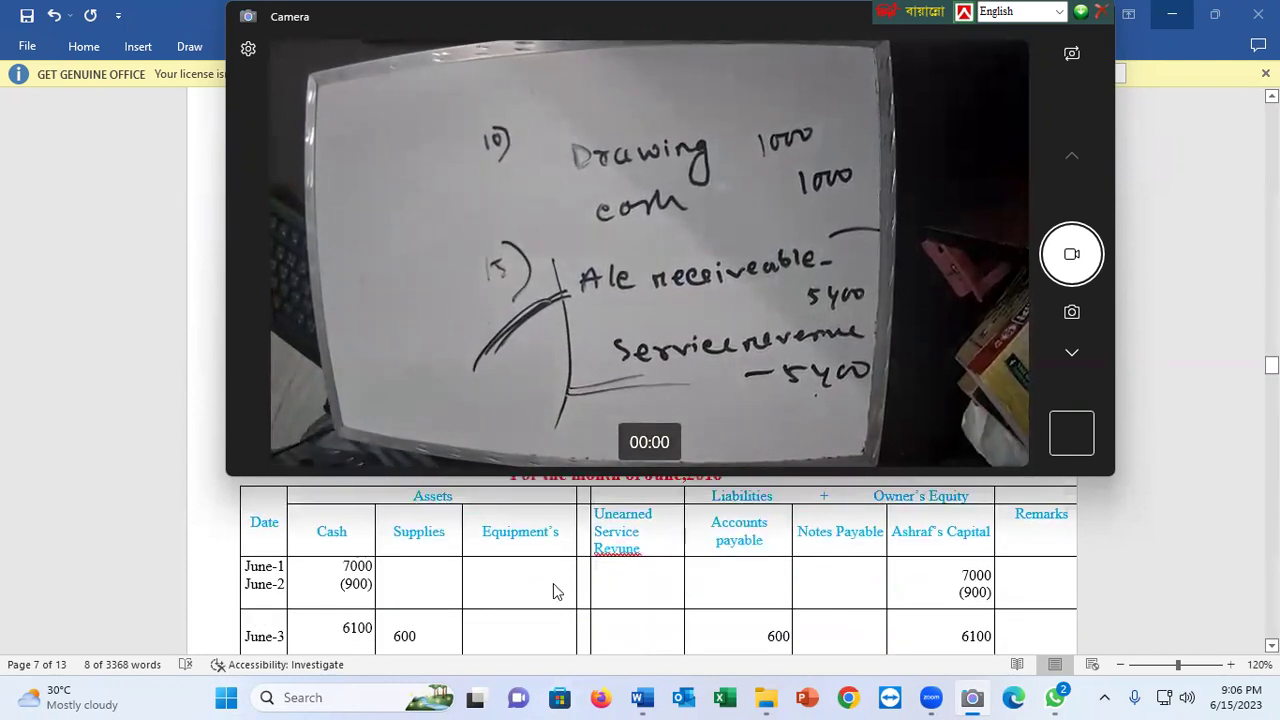
{"action": "left_click", "coordinate": [590, 550]}
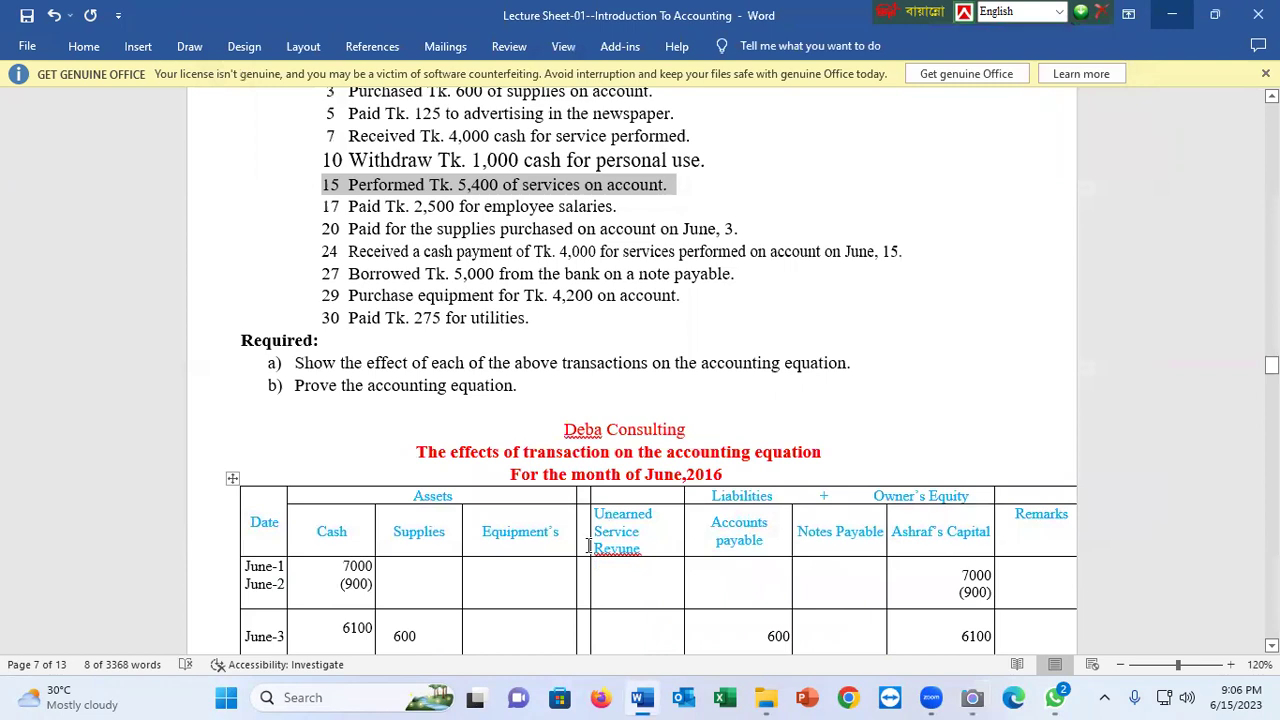
{"action": "left_click", "coordinate": [588, 545]}
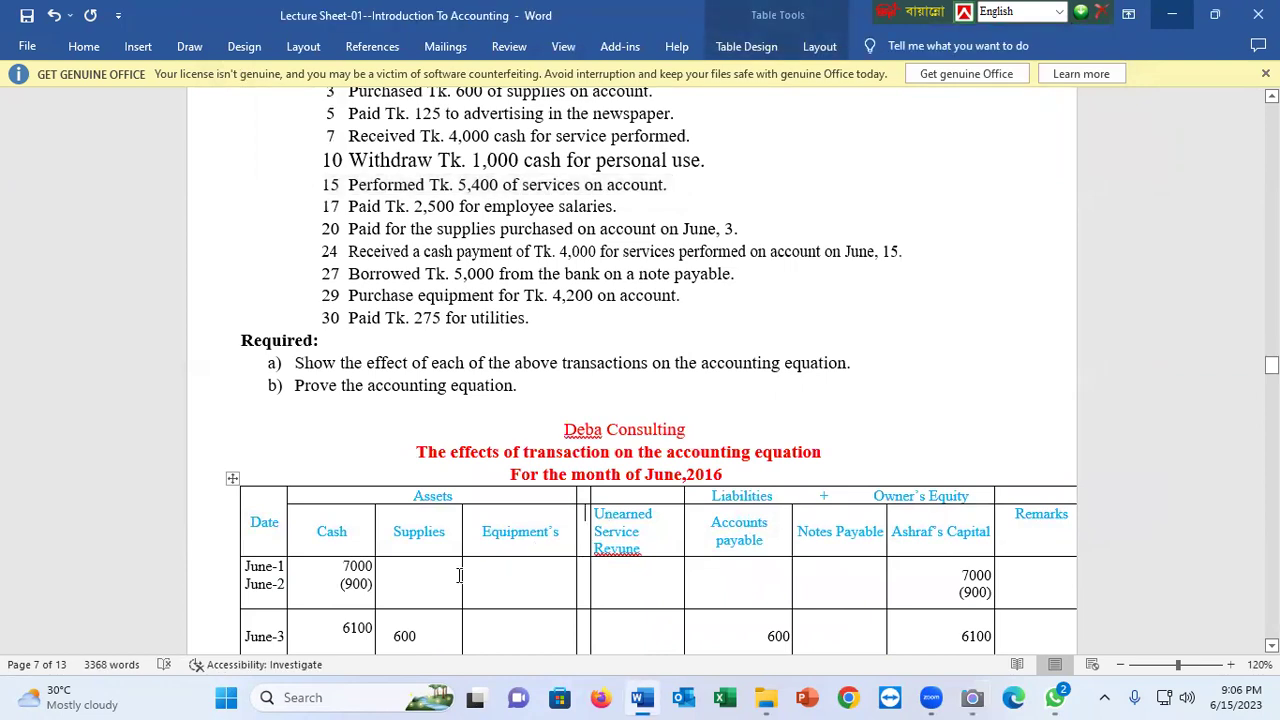
{"action": "left_click_drag", "start_coordinate": [460, 575], "coordinate": [442, 575]}
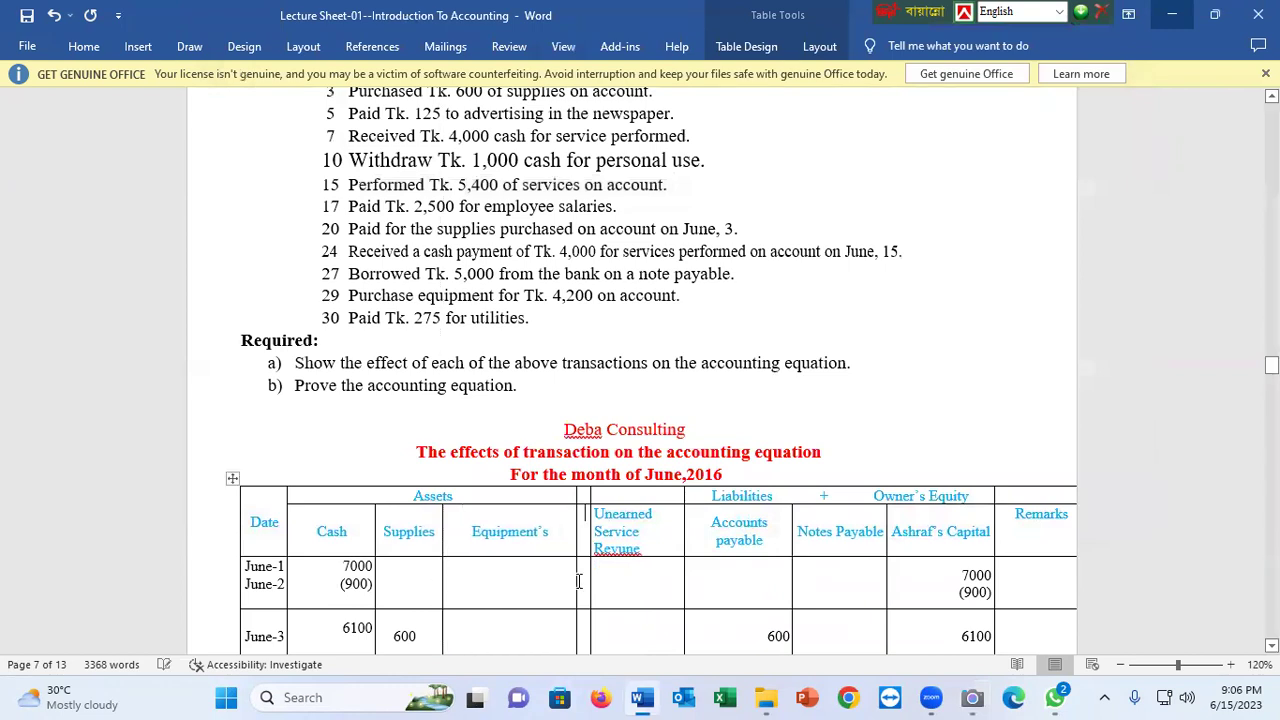
{"action": "left_click_drag", "start_coordinate": [567, 581], "coordinate": [523, 581]}
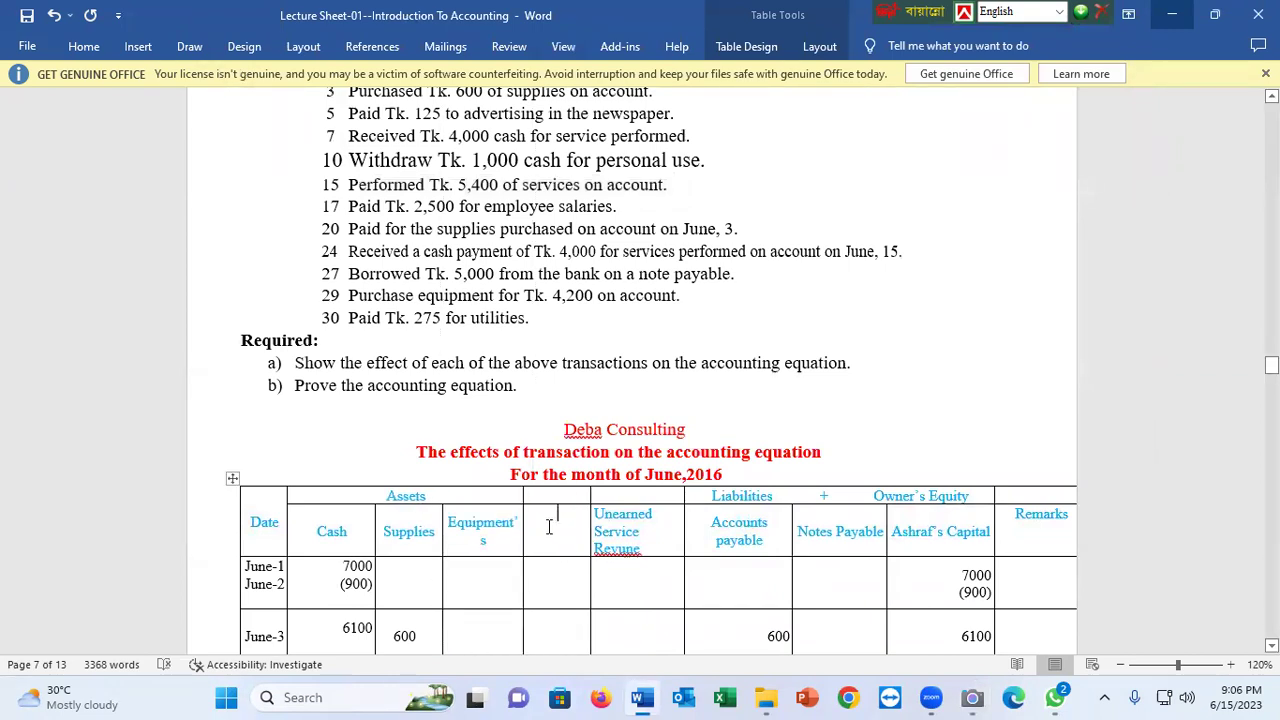
{"action": "type", "text": "A"}
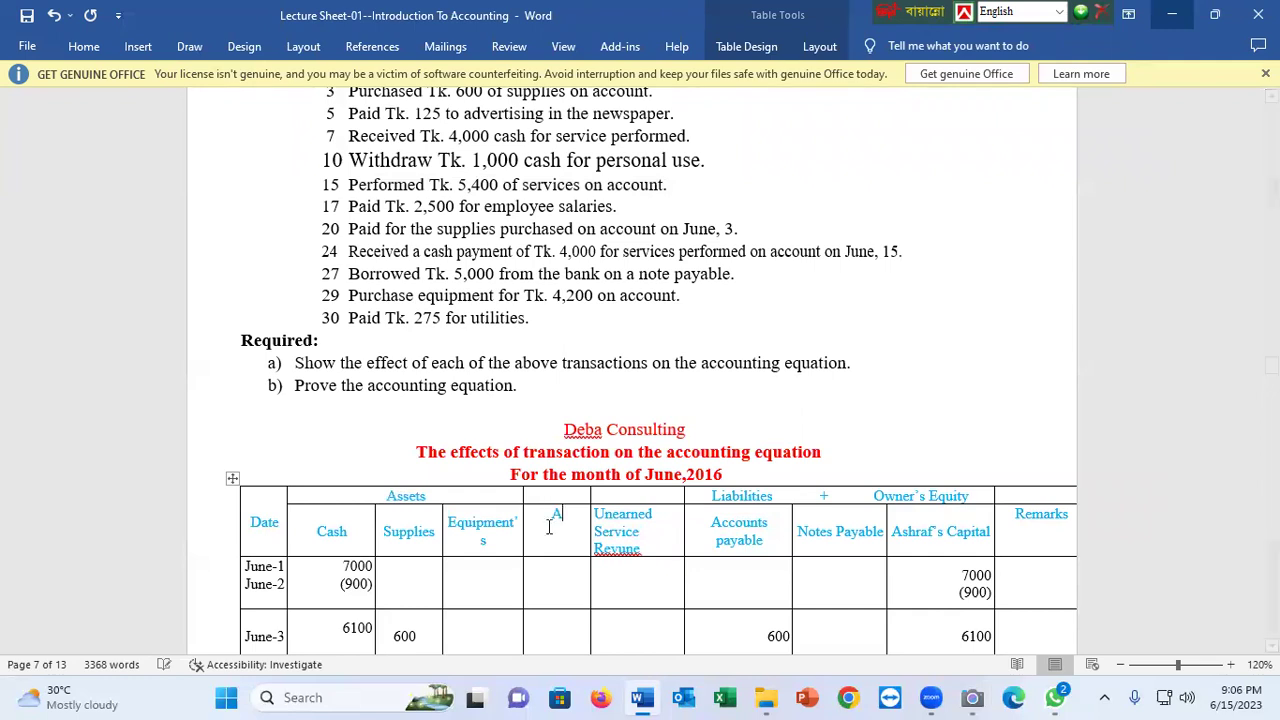
{"action": "type", "text": "/c Receiveable"}
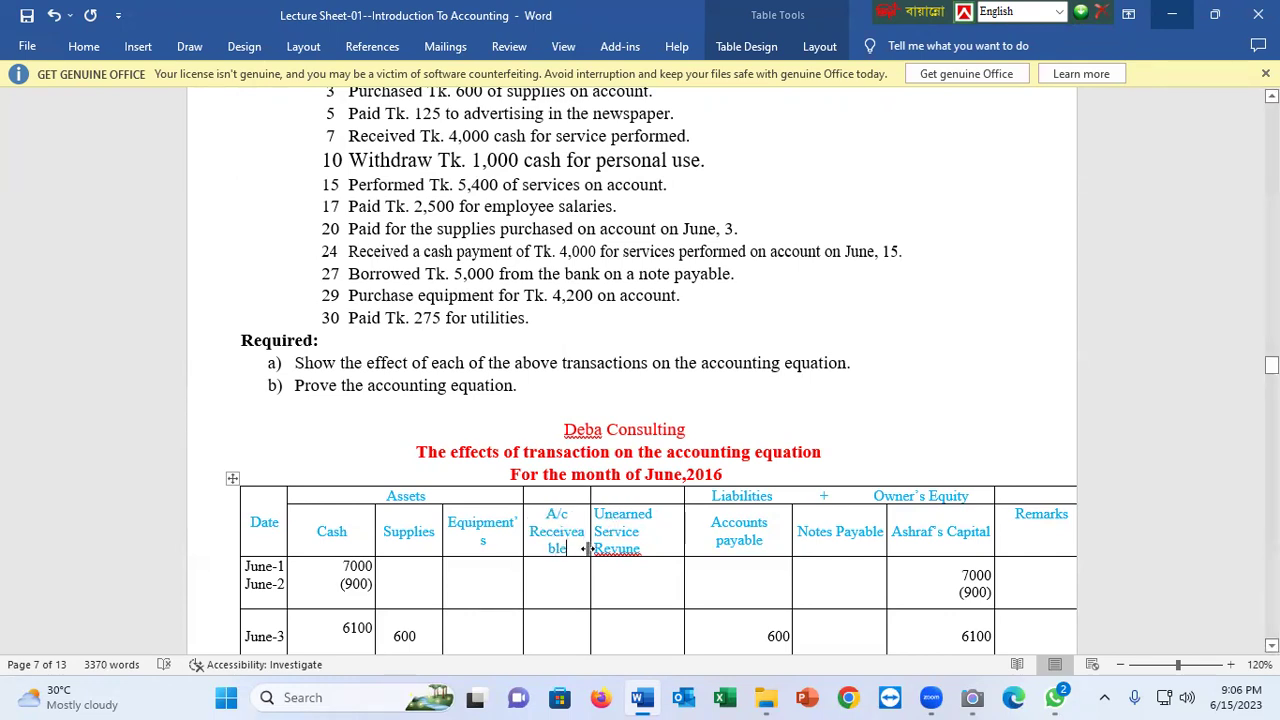
Date the row after June-10 as June-15, and enter 5400 in its A/c Receiveable cell and beneath the Capital balance
{"action": "scroll", "coordinate": [603, 547], "scroll_direction": "down", "scroll_amount": 6}
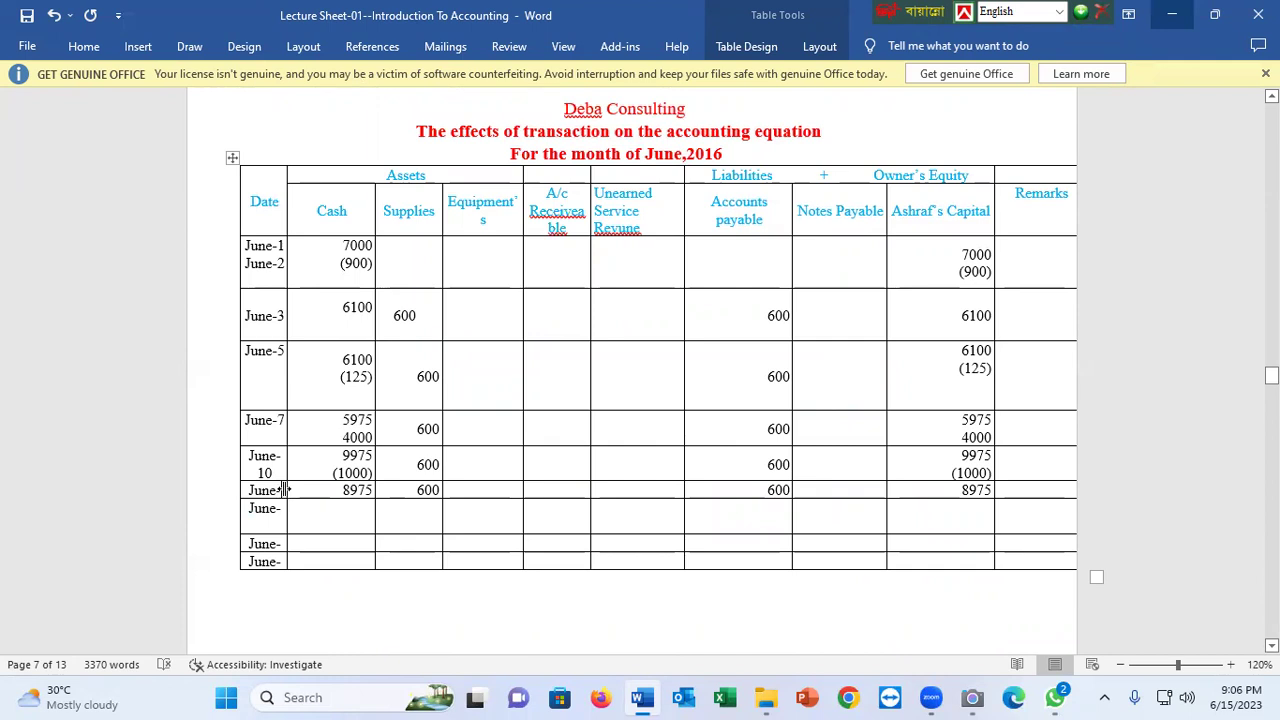
{"action": "type", "text": "15"}
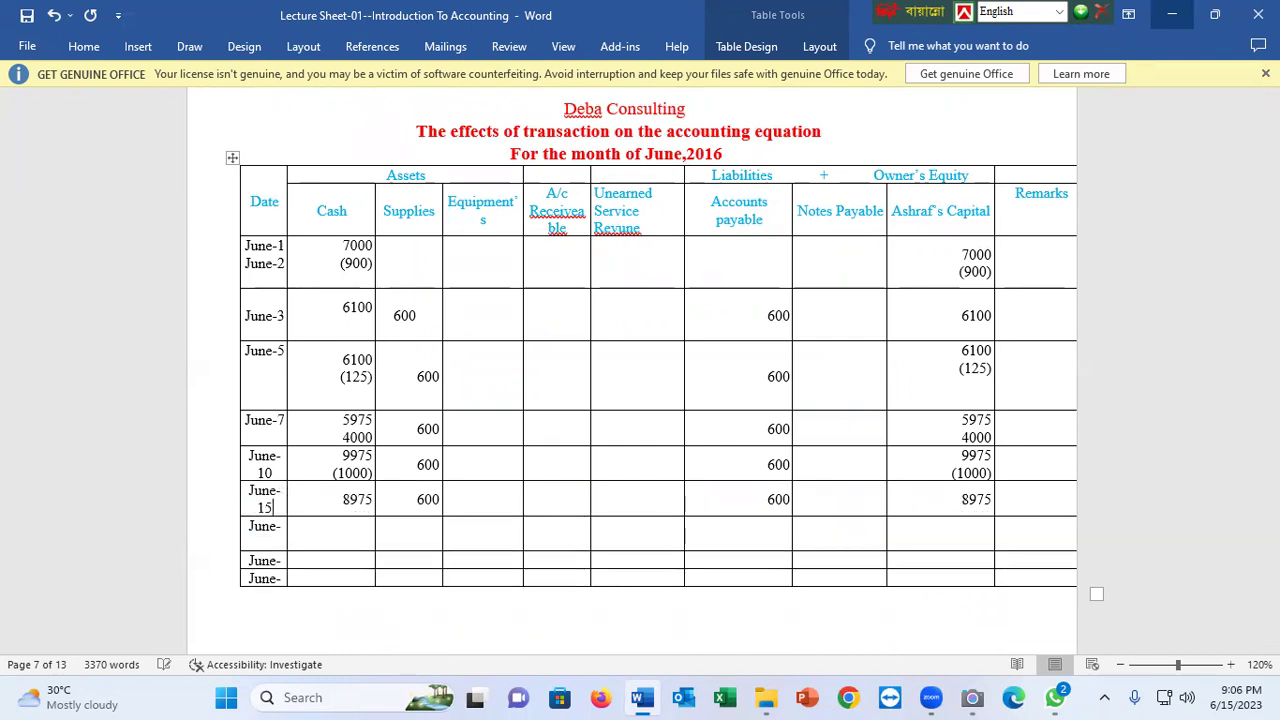
{"action": "key", "text": "Return"}
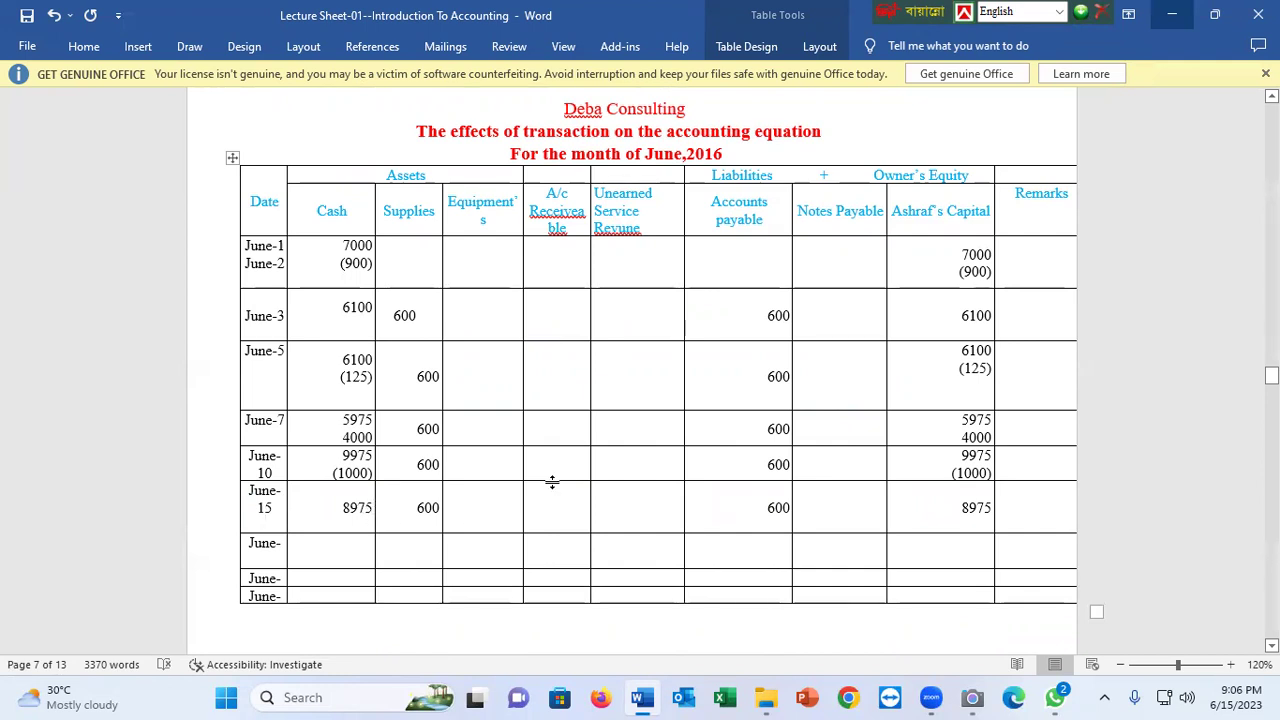
{"action": "left_click_drag", "start_coordinate": [566, 228], "coordinate": [545, 203]}
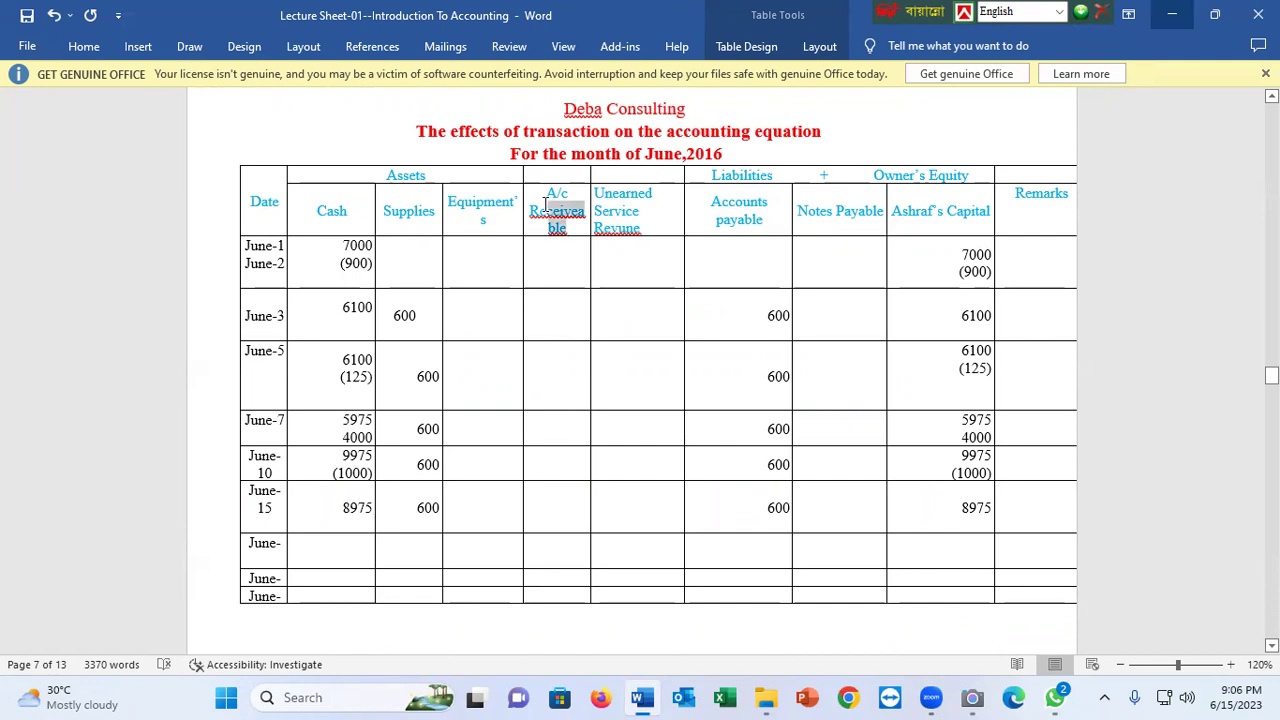
{"action": "left_click", "coordinate": [555, 502]}
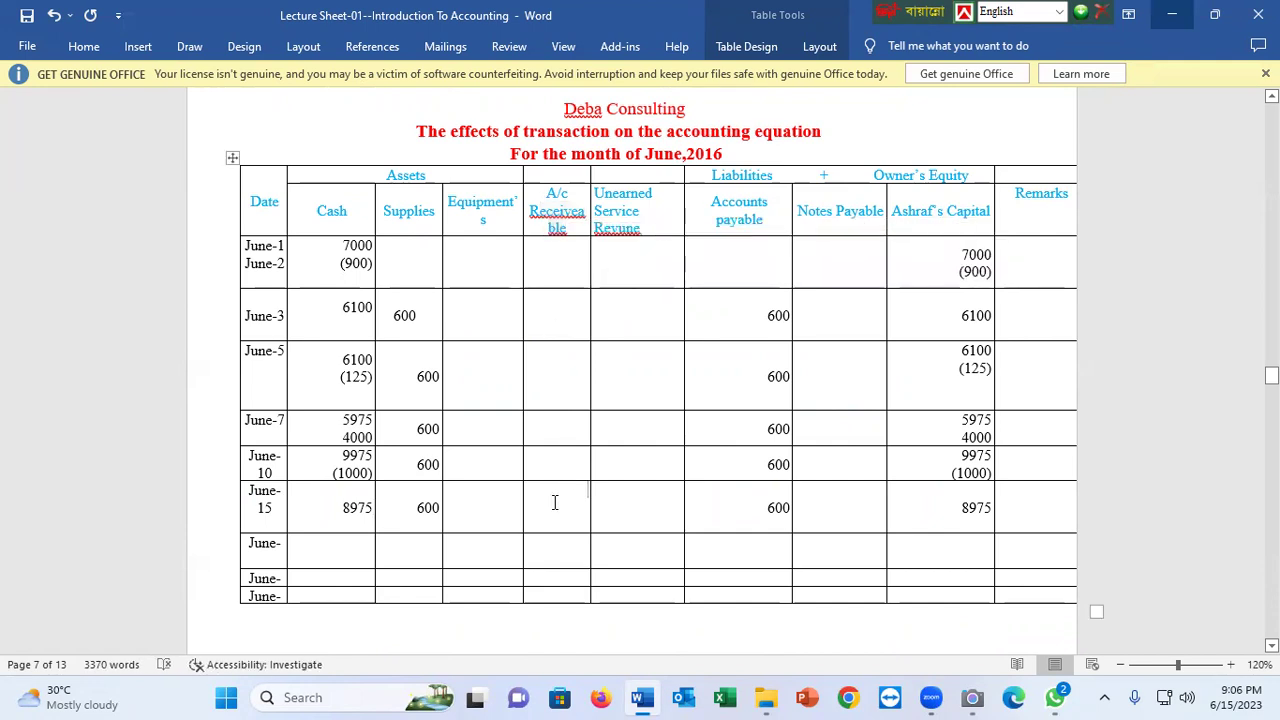
{"action": "type", "text": "54000"}
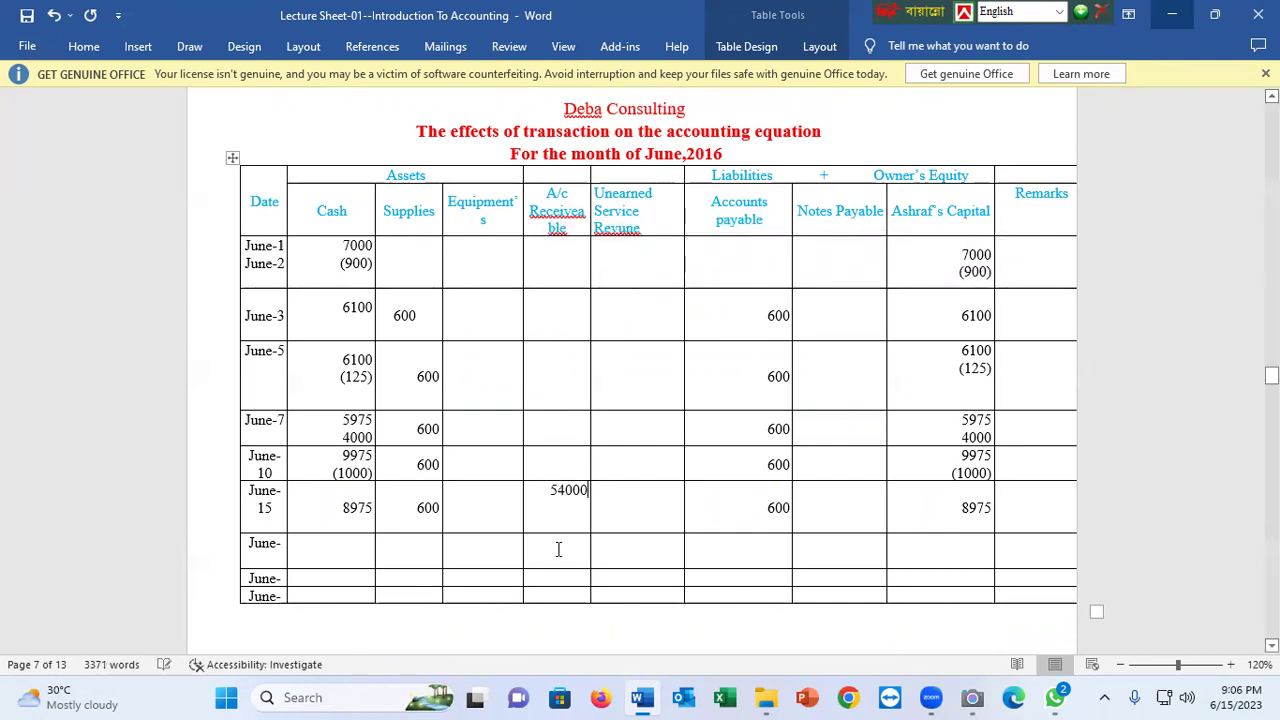
{"action": "key", "text": "BackSpace"}
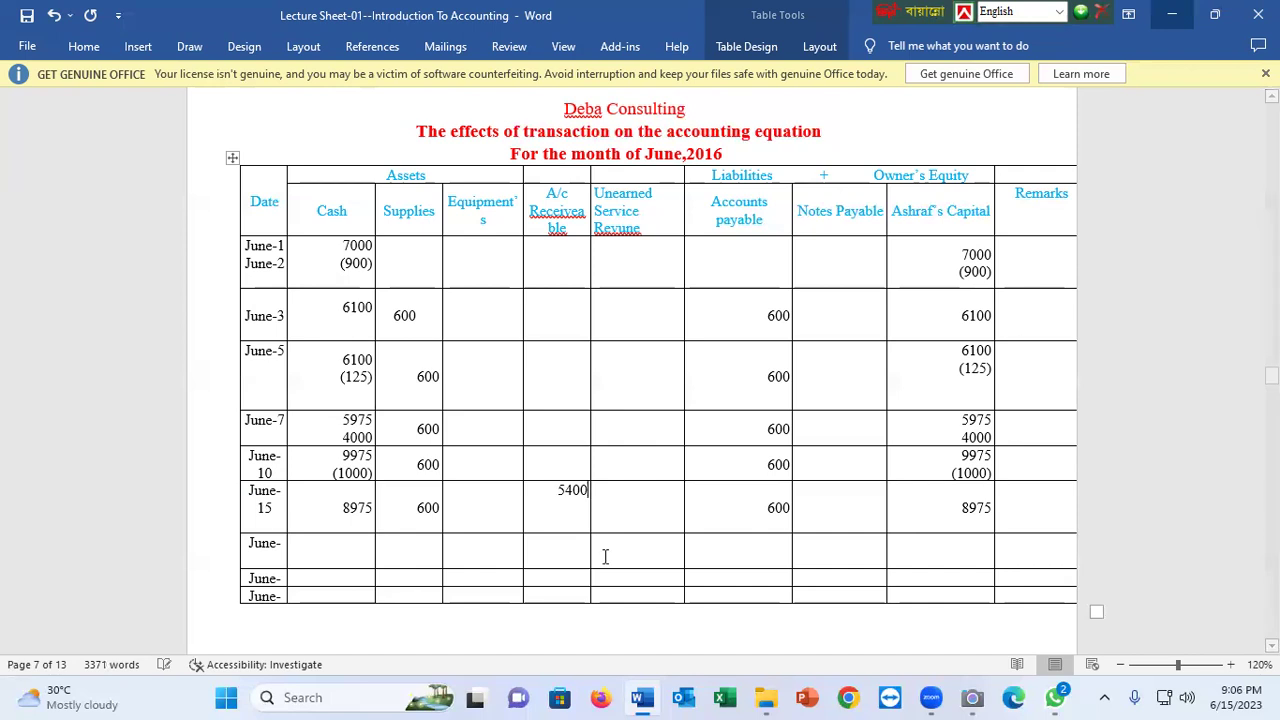
{"action": "left_click", "coordinate": [988, 508]}
{"action": "key", "text": "Return"}
{"action": "type", "text": "5400"}
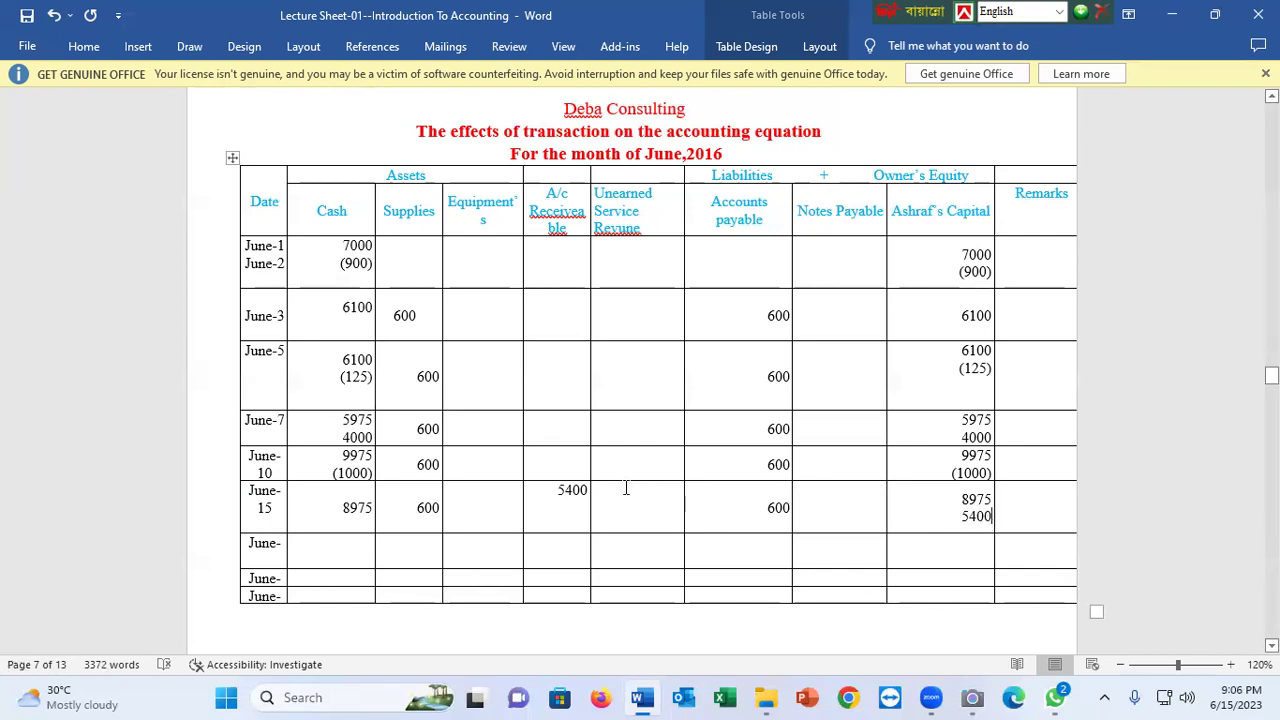
Colour the Date, Assets, Cash, Supplies, Equipment's and A/c Receiveable headings red
{"action": "left_click_drag", "start_coordinate": [562, 226], "coordinate": [270, 188]}
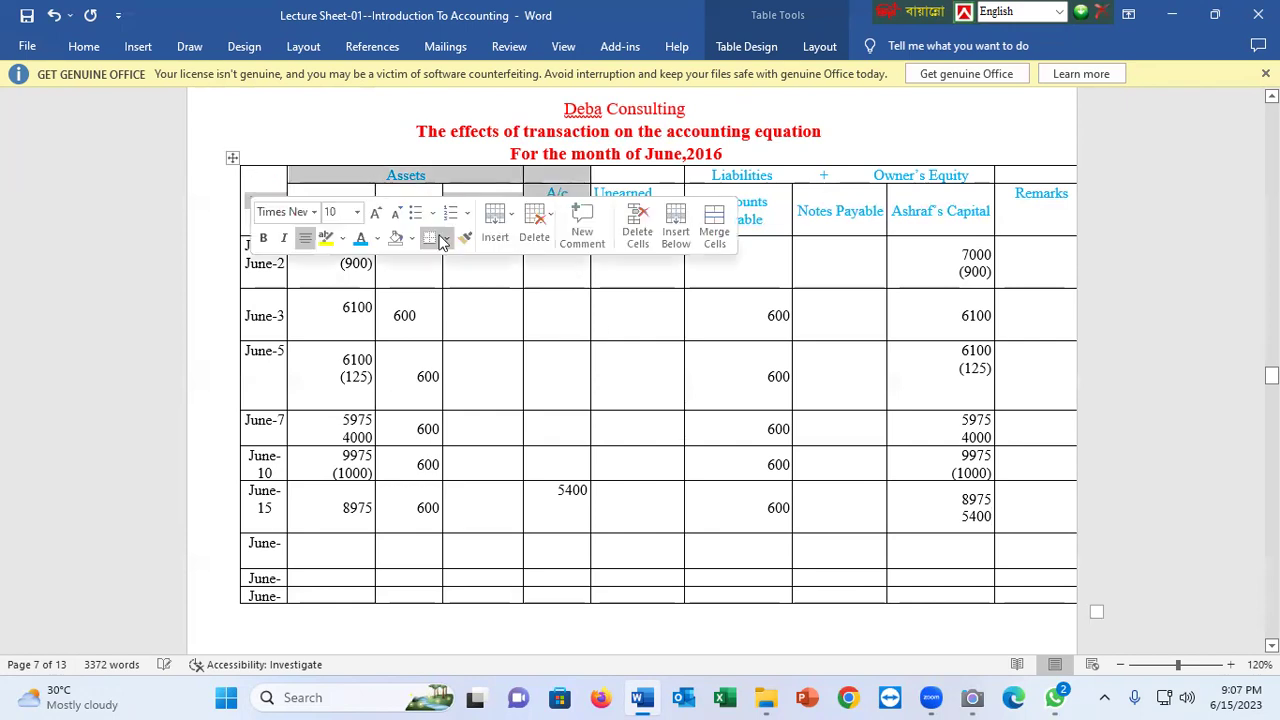
{"action": "left_click", "coordinate": [375, 238]}
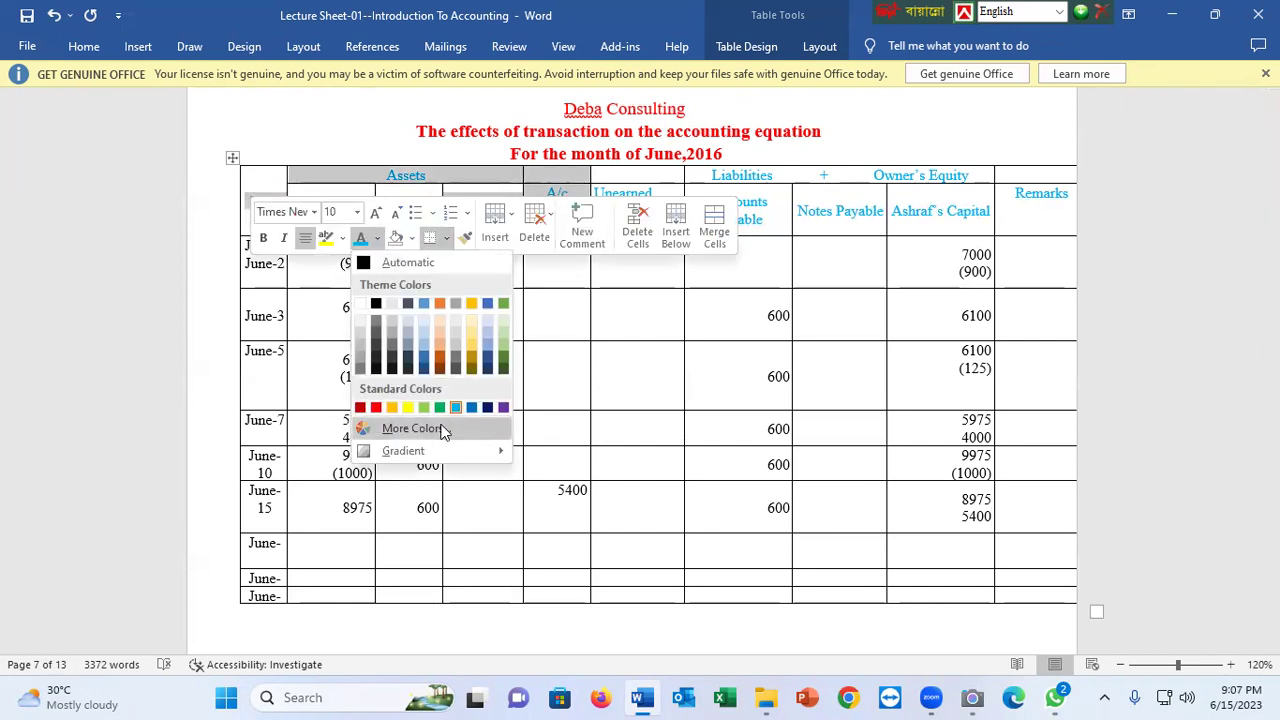
{"action": "left_click", "coordinate": [374, 408]}
{"action": "left_click", "coordinate": [494, 357]}
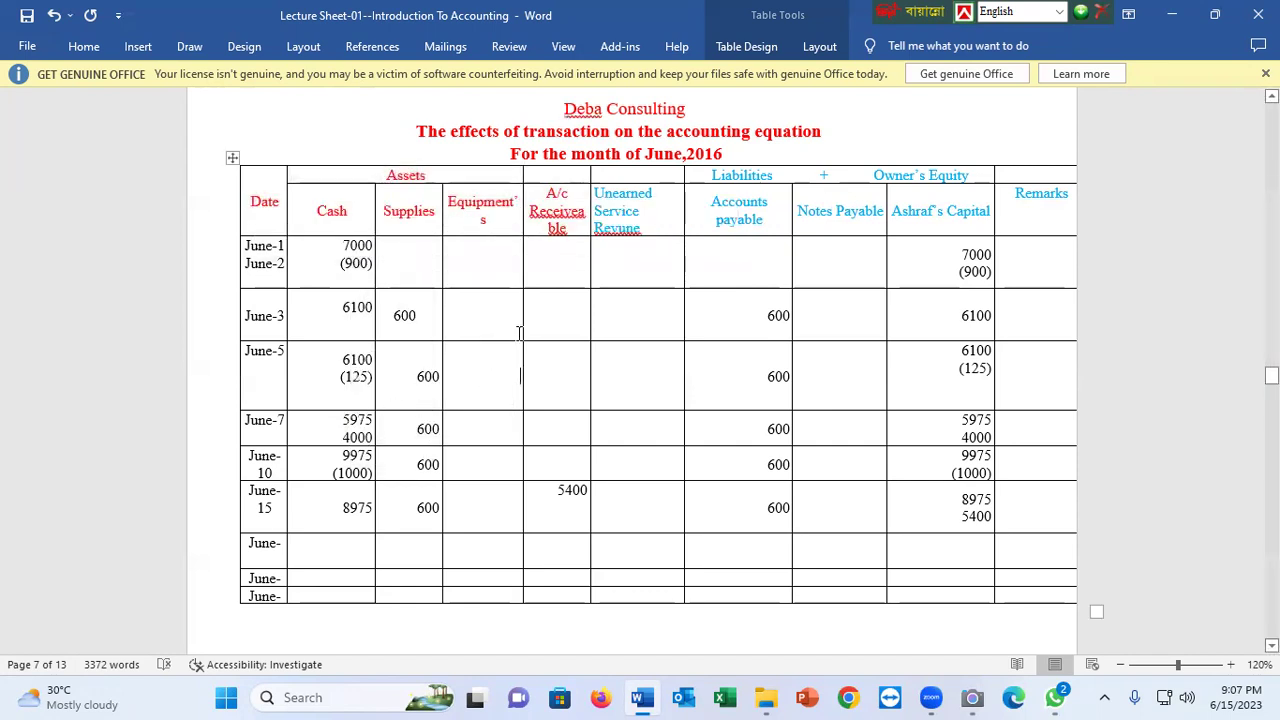
{"action": "left_click_drag", "start_coordinate": [603, 196], "coordinate": [963, 218]}
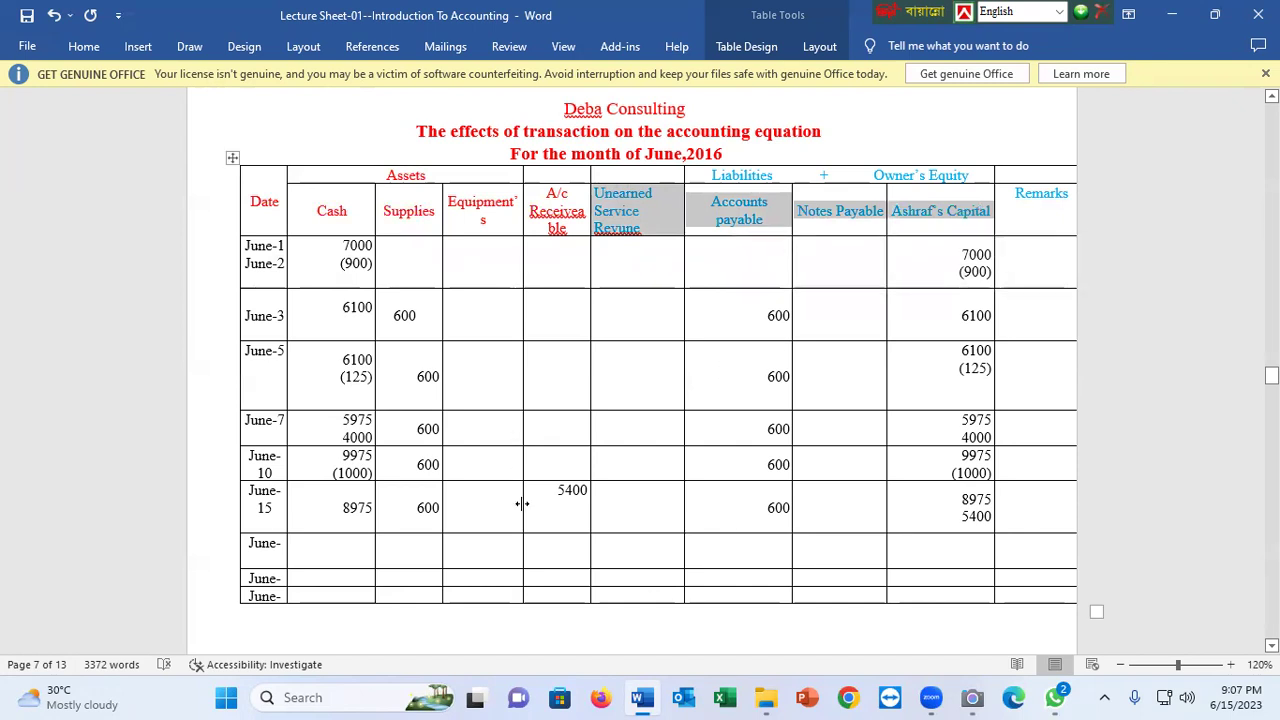
{"action": "left_click", "coordinate": [575, 517]}
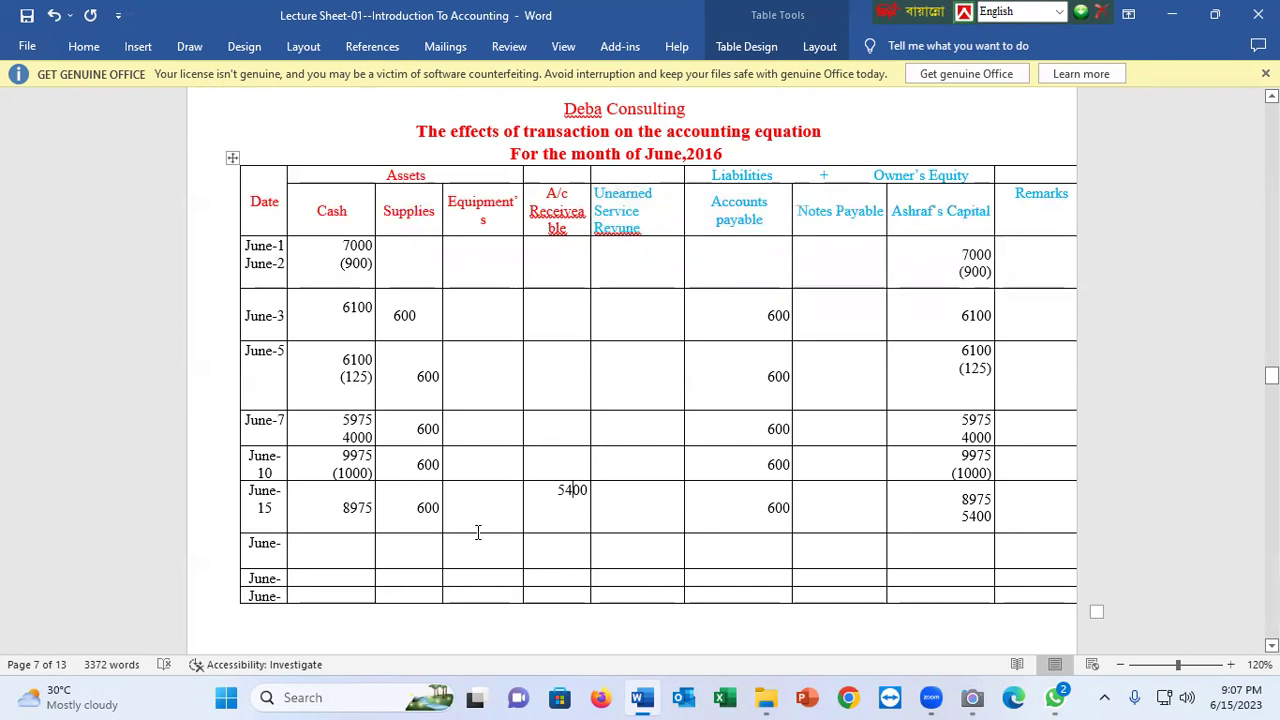
Fill the row below June-15 with 14375 under Capital, 8975 under Cash, 600 under Supplies and Accounts payable, and 5400 under A/c Receiveable
{"action": "left_click", "coordinate": [978, 543]}
{"action": "type", "text": "14375"}
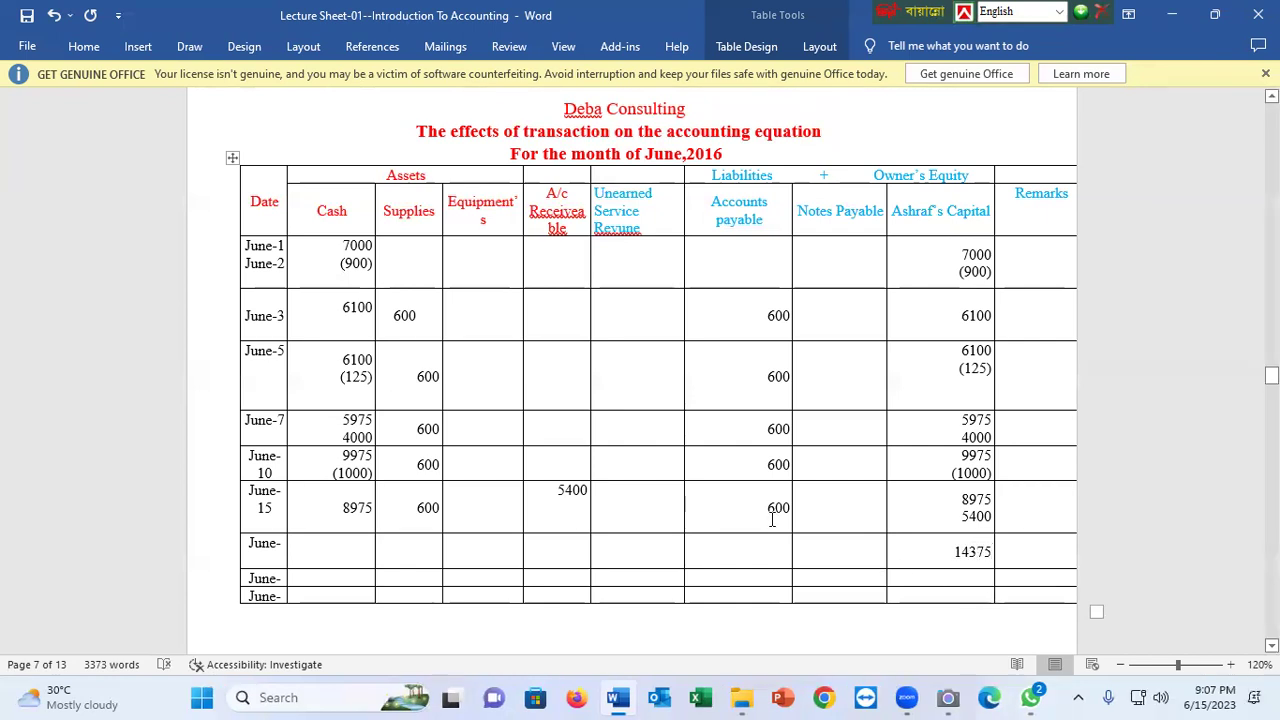
{"action": "left_click_drag", "start_coordinate": [791, 506], "coordinate": [368, 500]}
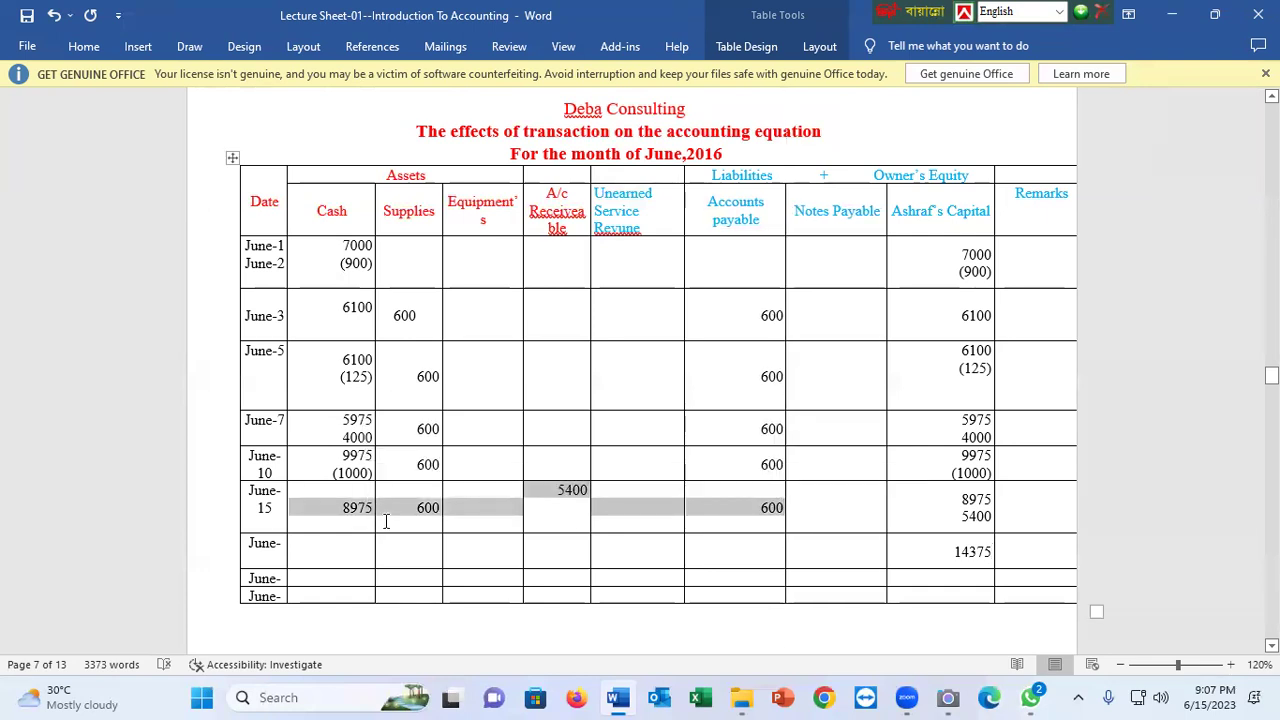
{"action": "left_click_drag", "start_coordinate": [360, 543], "coordinate": [766, 537]}
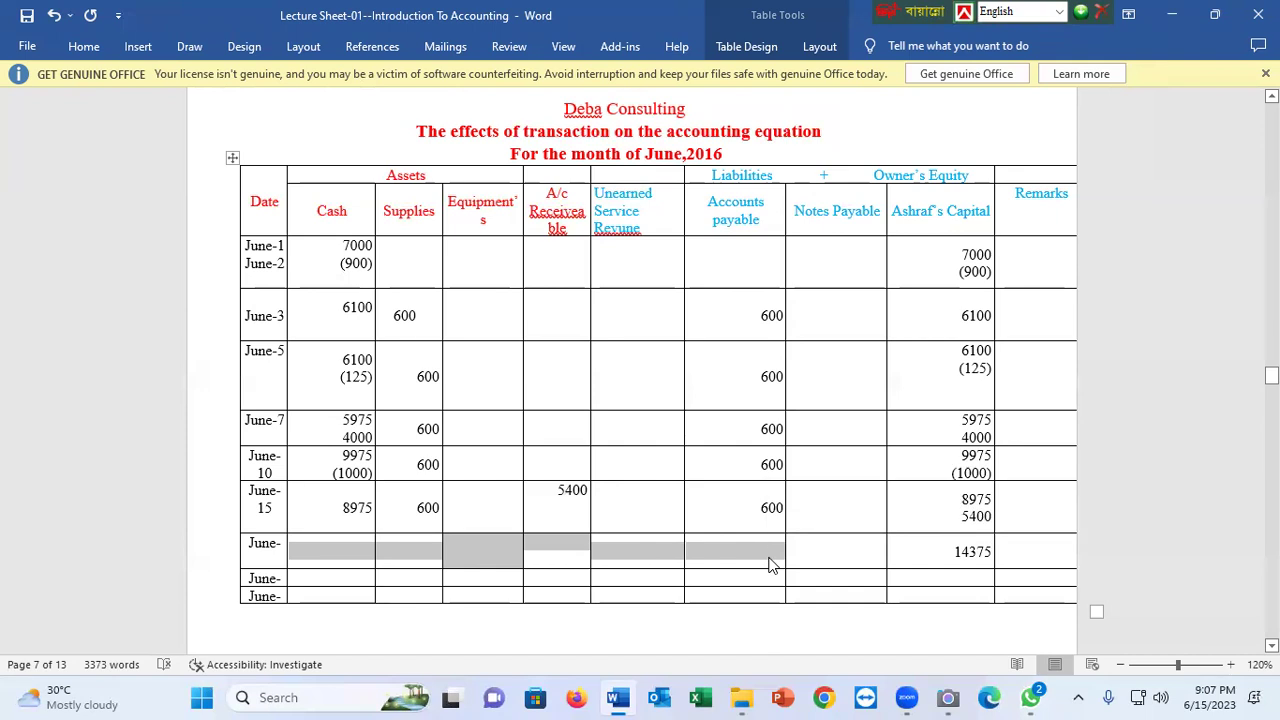
{"action": "type", "text": "8975\t600\t\t5400\t\t600"}
Review the three heading lines above the accounting equation table and the rows filled in below them
{"action": "scroll", "coordinate": [481, 453], "scroll_direction": "up", "scroll_amount": 3}
{"action": "scroll", "coordinate": [481, 453], "scroll_direction": "up", "scroll_amount": 1}
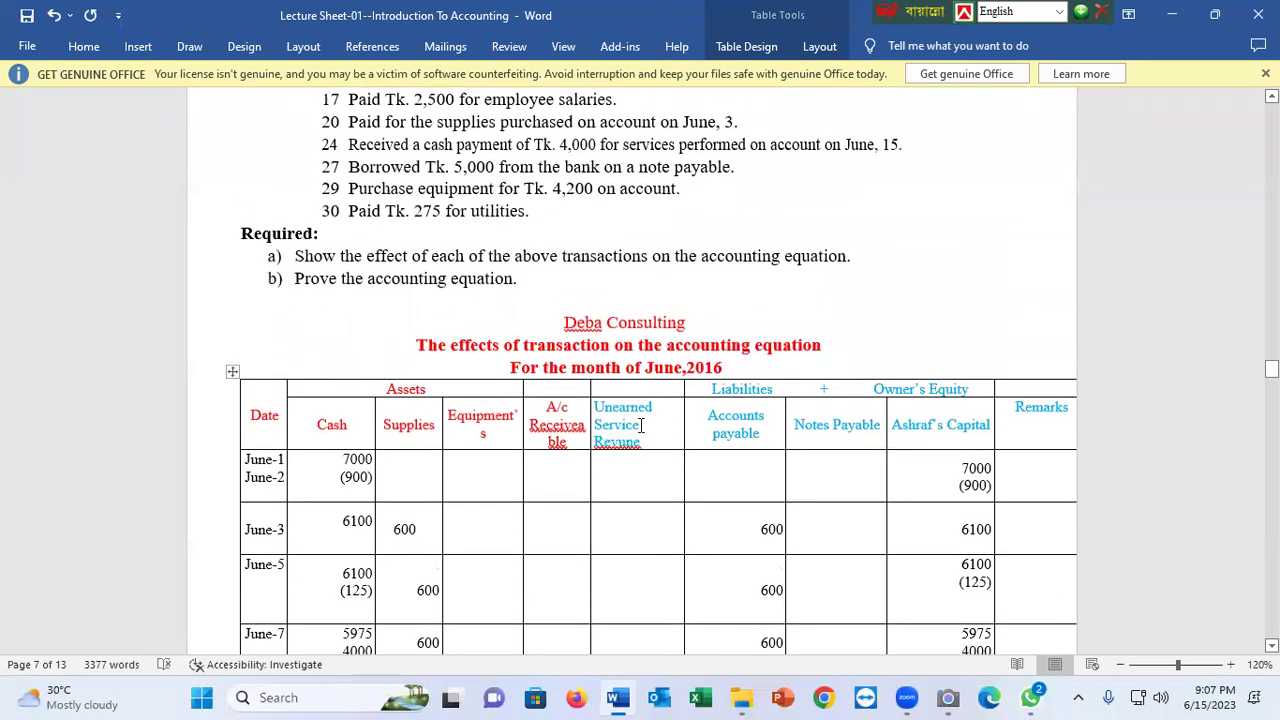
{"action": "scroll", "coordinate": [778, 410], "scroll_direction": "down", "scroll_amount": 2}
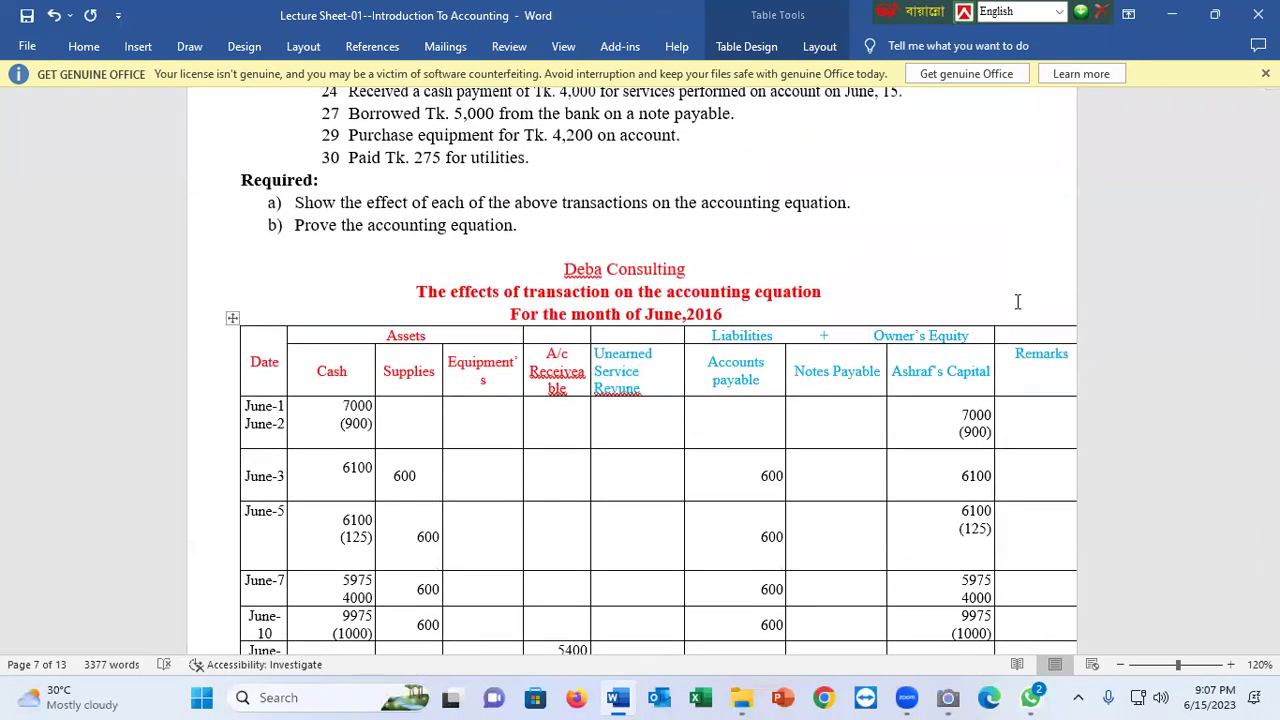
{"action": "scroll", "coordinate": [737, 397], "scroll_direction": "down", "scroll_amount": 2}
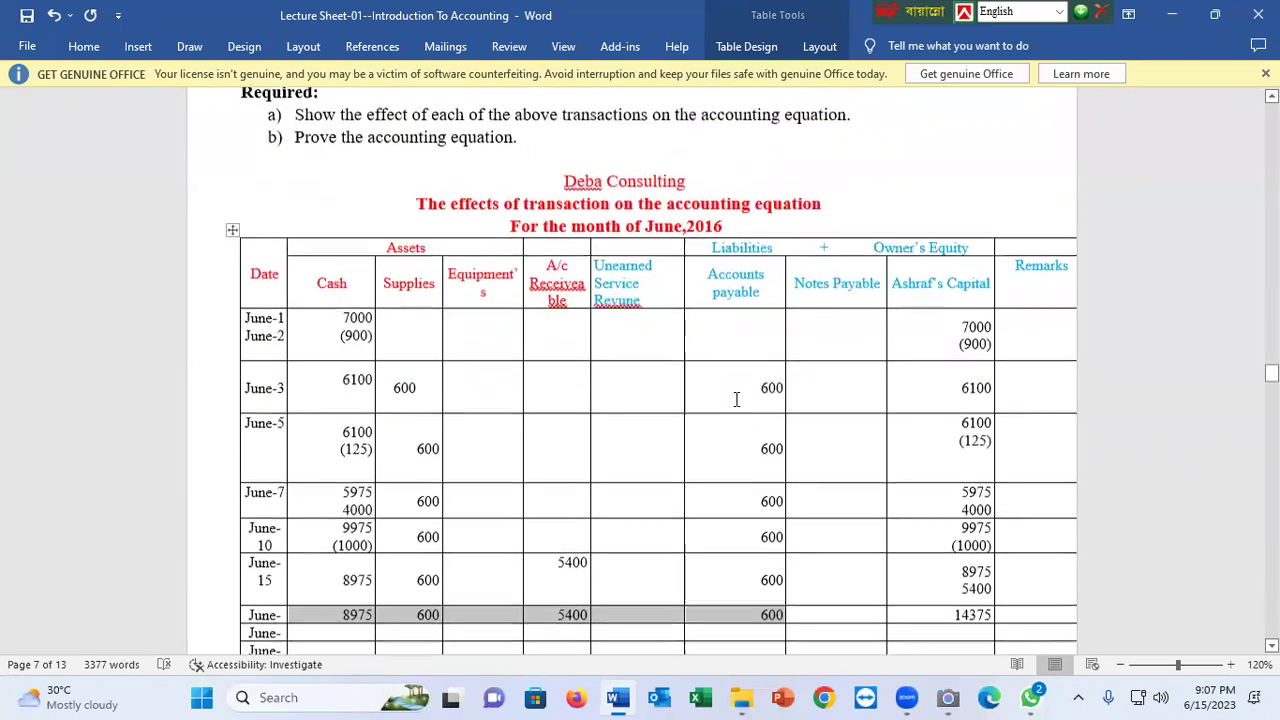
{"action": "scroll", "coordinate": [733, 374], "scroll_direction": "up", "scroll_amount": 3}
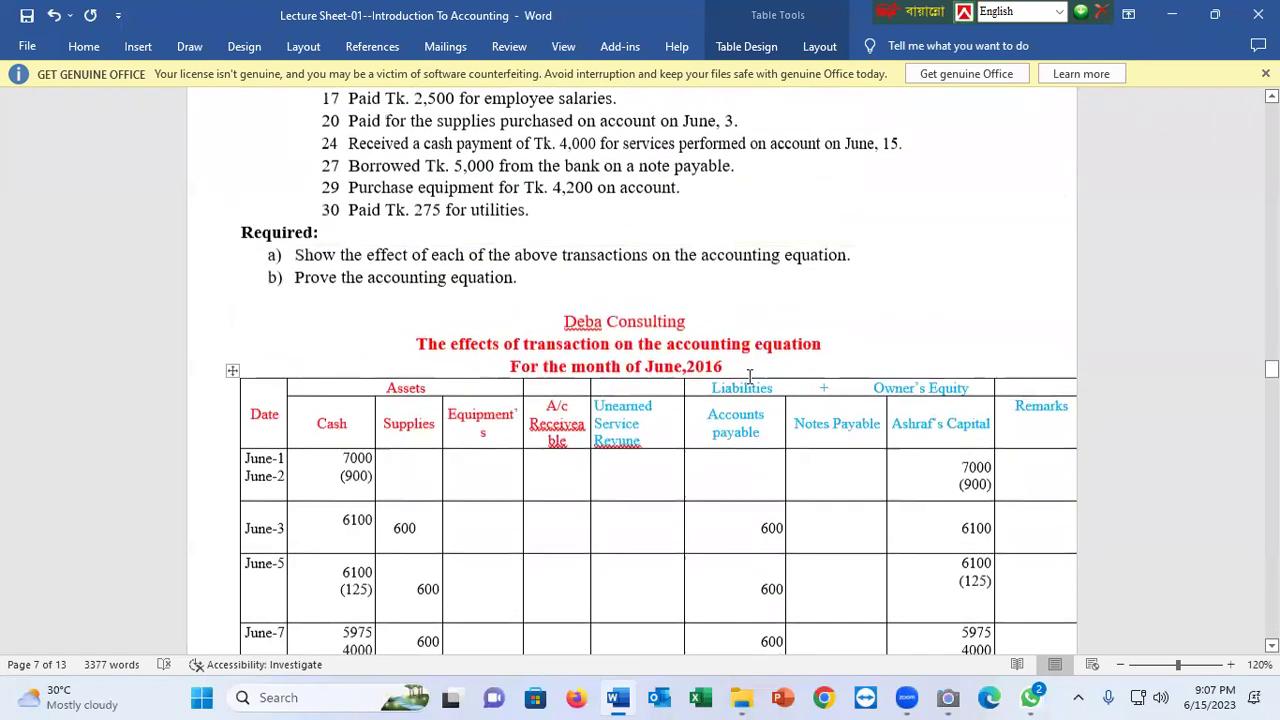
{"action": "left_click_drag", "start_coordinate": [731, 366], "coordinate": [536, 320]}
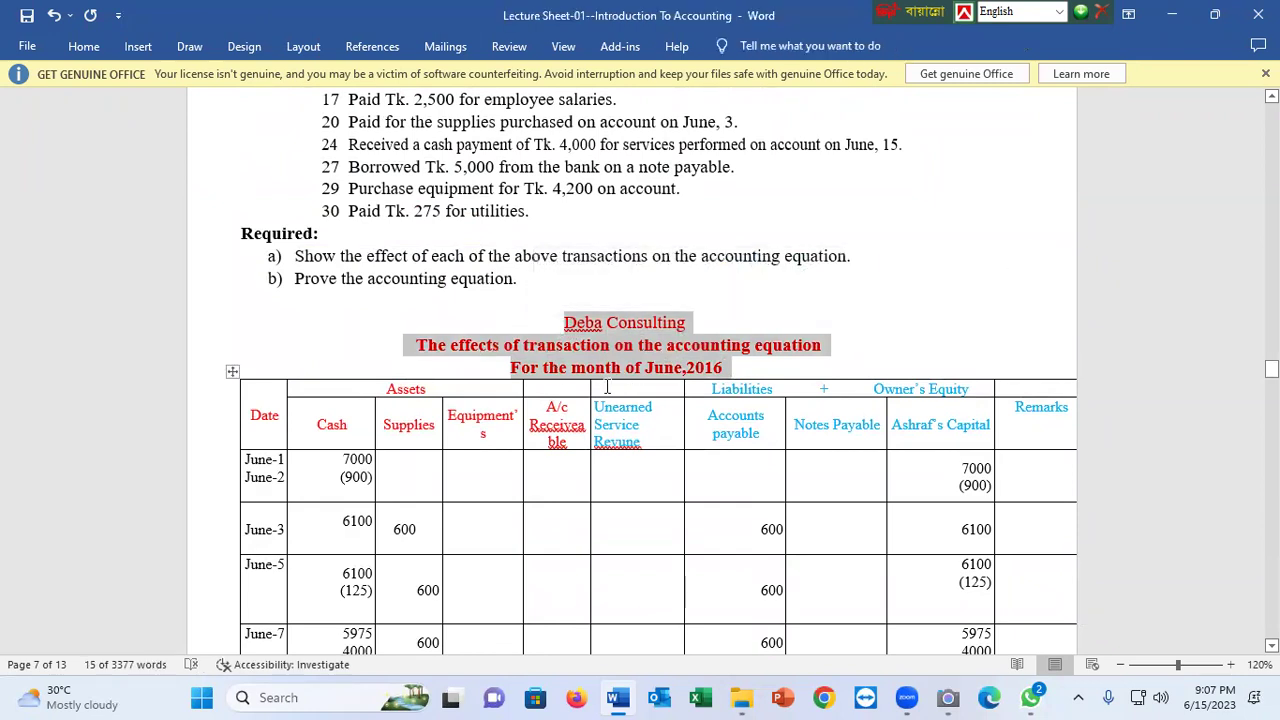
{"action": "left_click", "coordinate": [390, 325]}
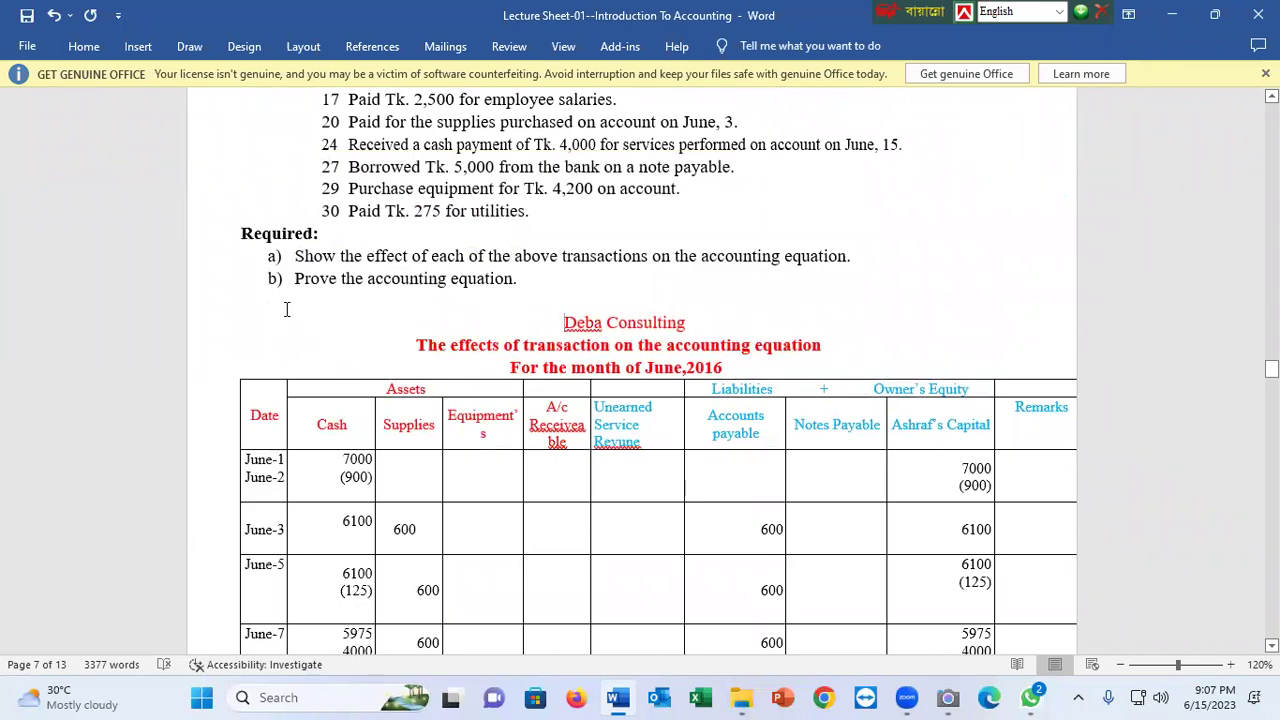
{"action": "scroll", "coordinate": [540, 446], "scroll_direction": "down", "scroll_amount": 5}
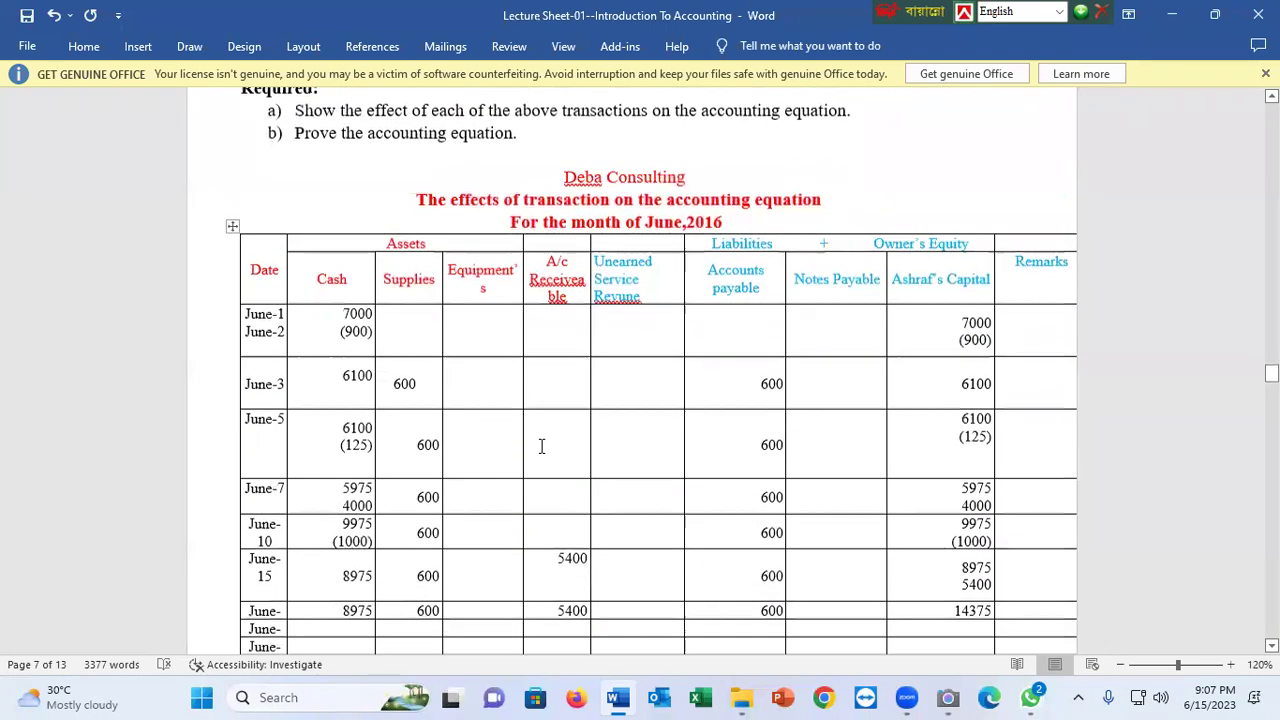
Select the June 17 to June 30 lines in the Problem-19 transaction list for reading, and clear the selection
{"action": "scroll", "coordinate": [655, 540], "scroll_direction": "up", "scroll_amount": 7}
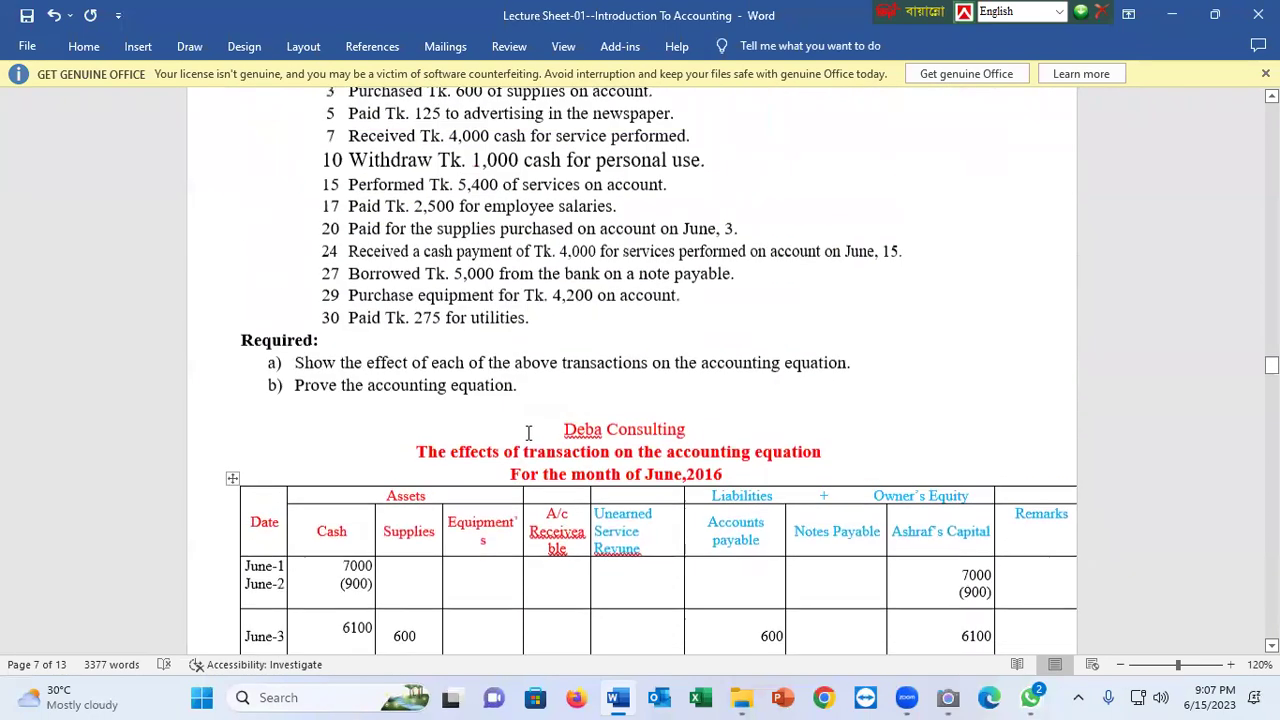
{"action": "left_click_drag", "start_coordinate": [322, 200], "coordinate": [528, 318]}
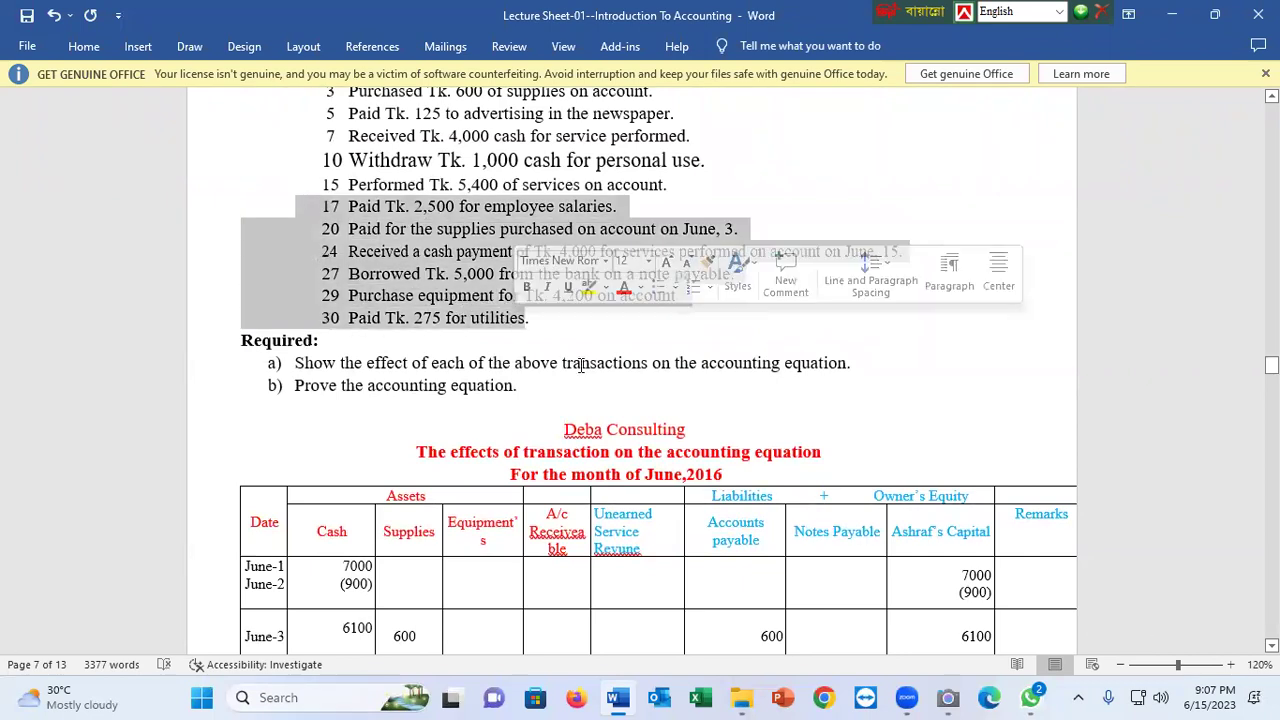
{"action": "left_click", "coordinate": [488, 238]}
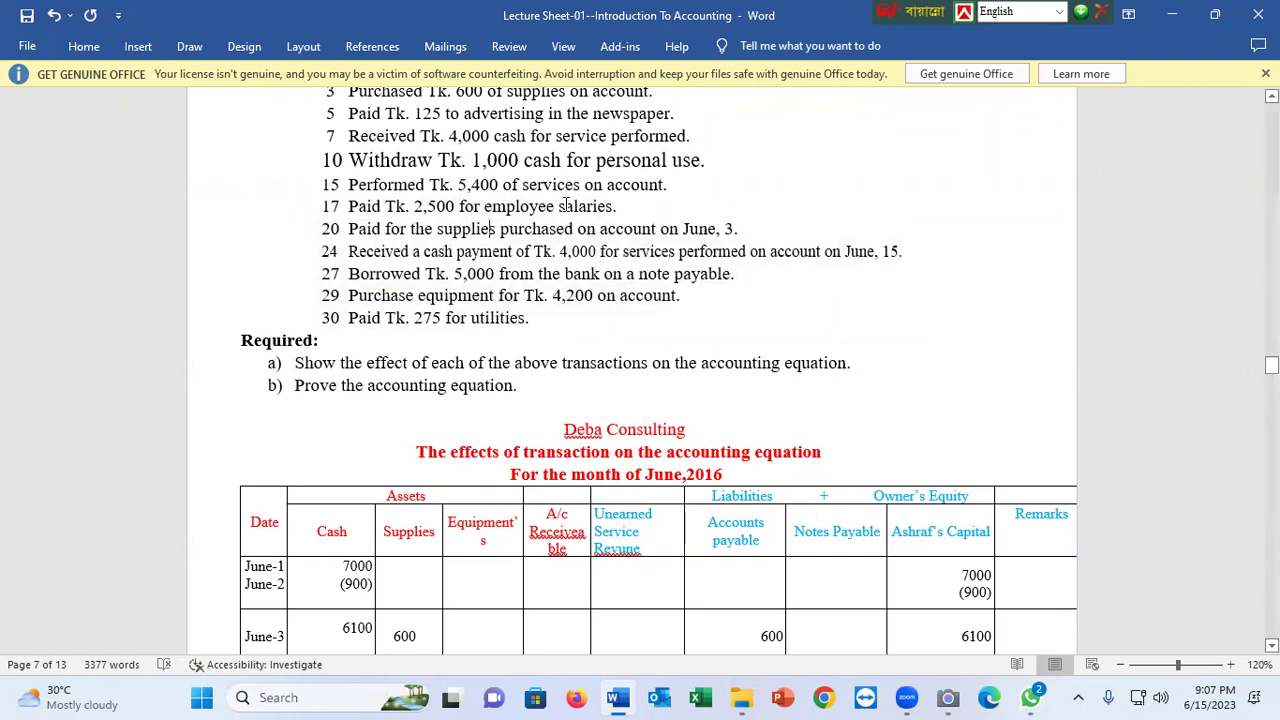
Highlight the June 17 salaries transaction for reading and date the row below June-15 as June-17
{"action": "left_click_drag", "start_coordinate": [618, 207], "coordinate": [322, 208]}
{"action": "scroll", "coordinate": [348, 410], "scroll_direction": "down", "scroll_amount": 3}
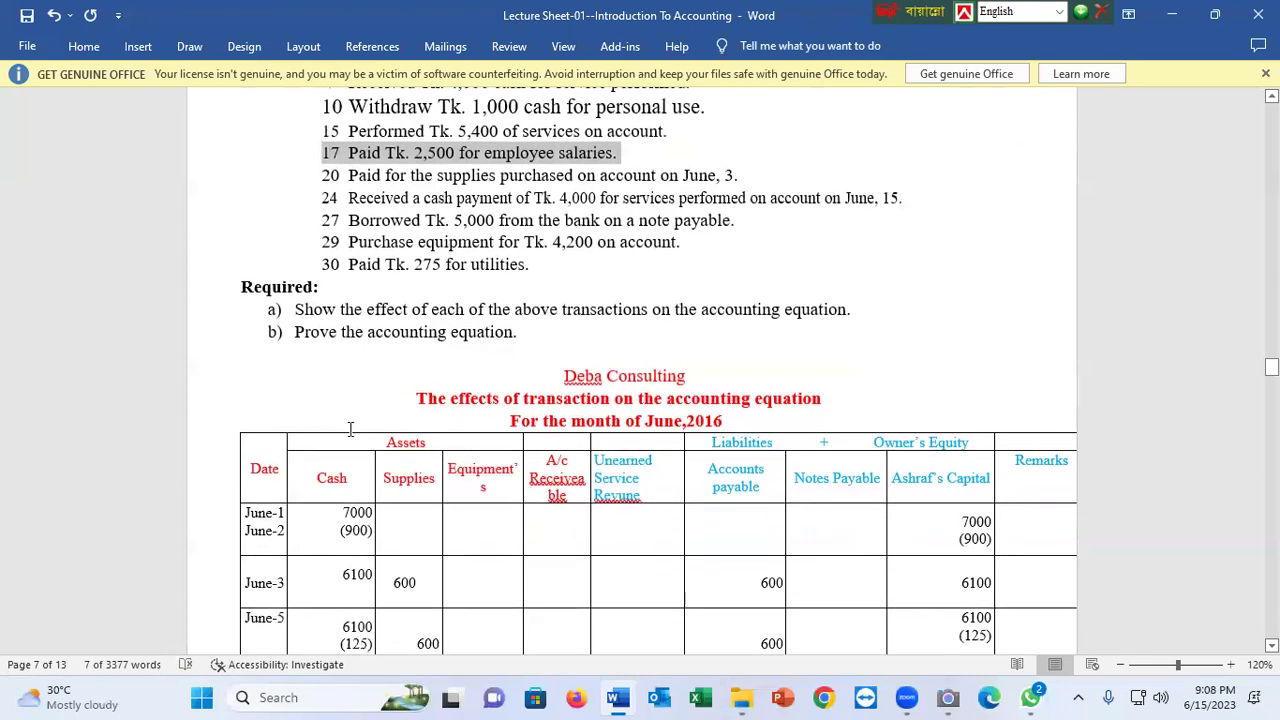
{"action": "scroll", "coordinate": [362, 430], "scroll_direction": "up", "scroll_amount": 2}
{"action": "scroll", "coordinate": [369, 475], "scroll_direction": "down", "scroll_amount": 6}
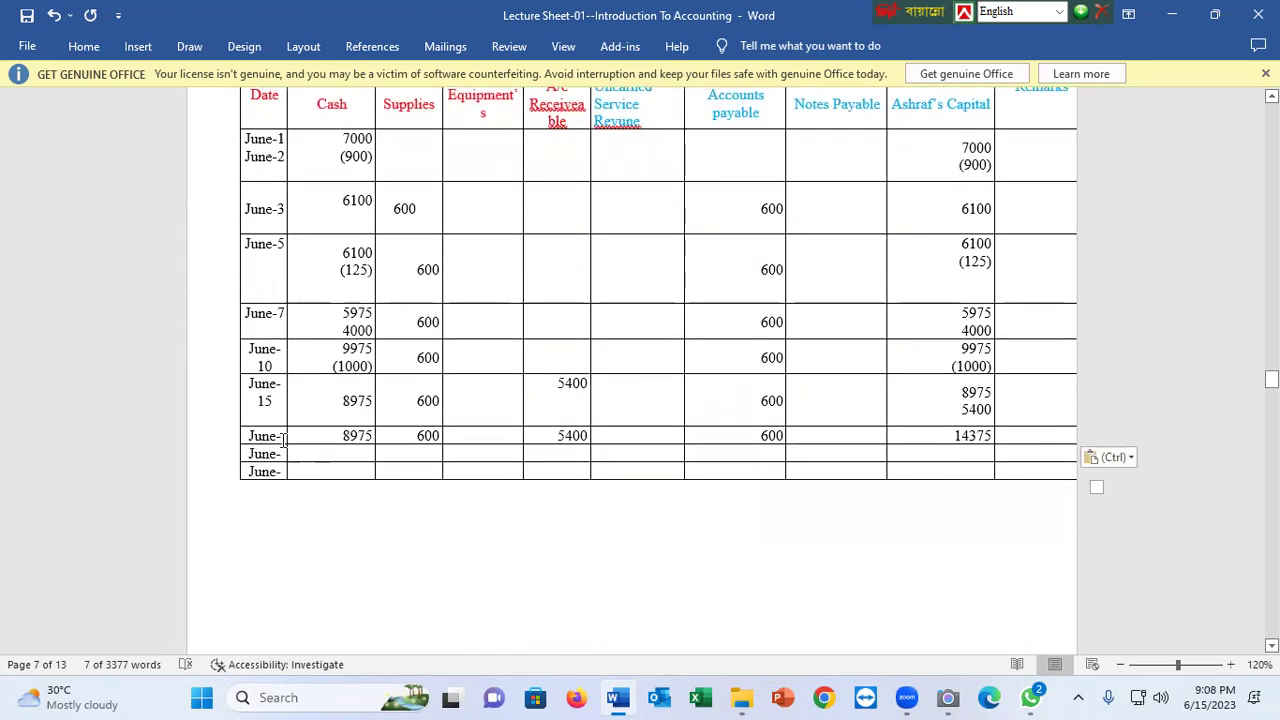
{"action": "left_click", "coordinate": [283, 435]}
{"action": "type", "text": "17"}
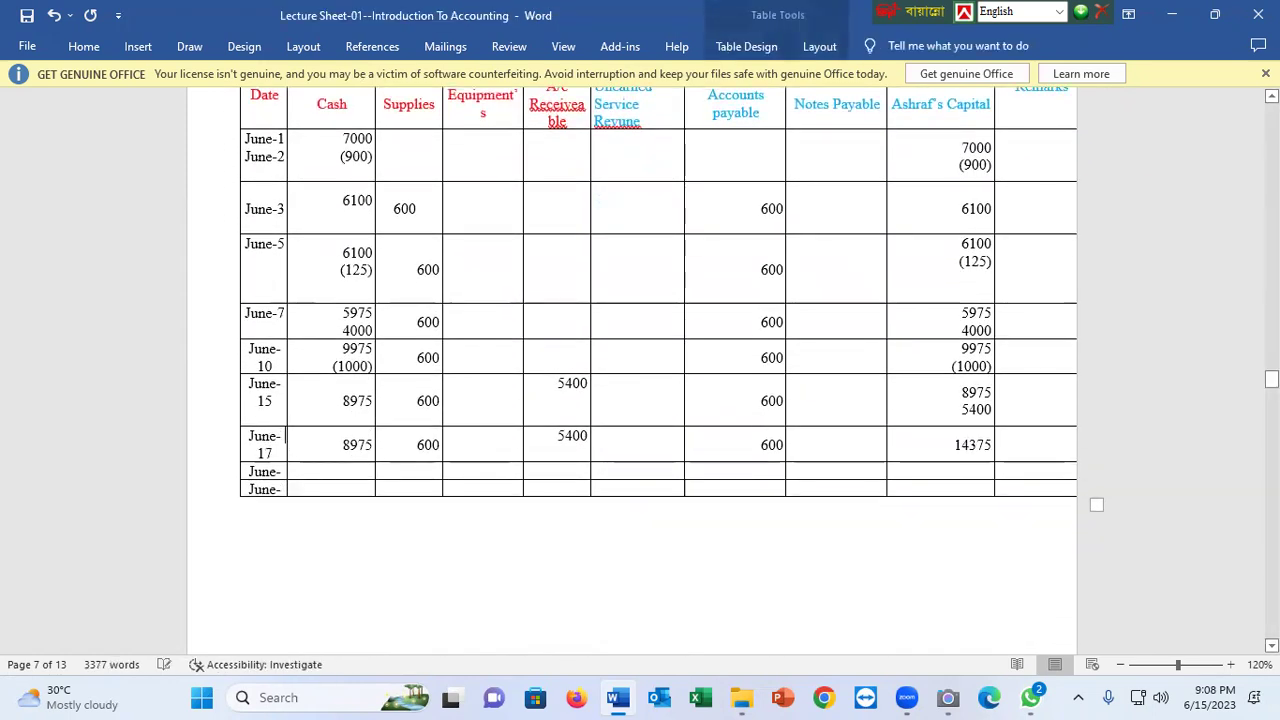
{"action": "key", "text": "Return"}
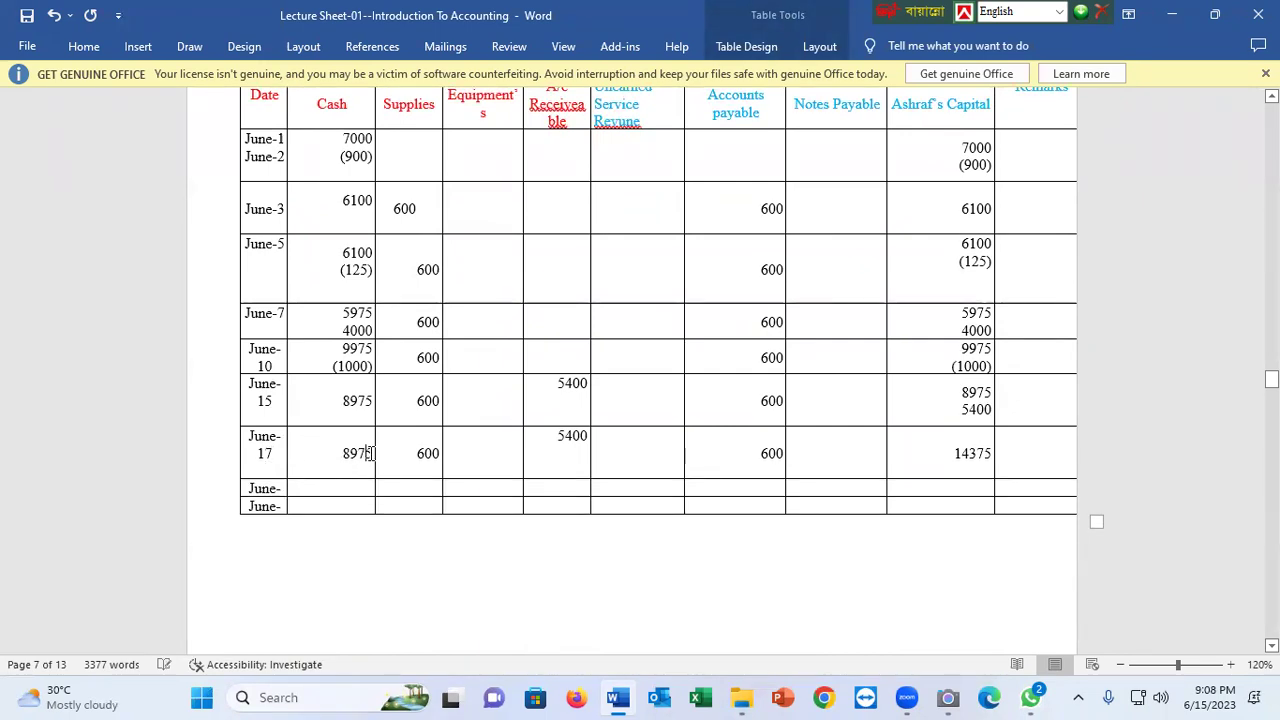
Enter (2500) as a second line under both Cash and Capital in the June-17 row
{"action": "left_click", "coordinate": [372, 454]}
{"action": "key", "text": "Return"}
{"action": "type", "text": "(2500)"}
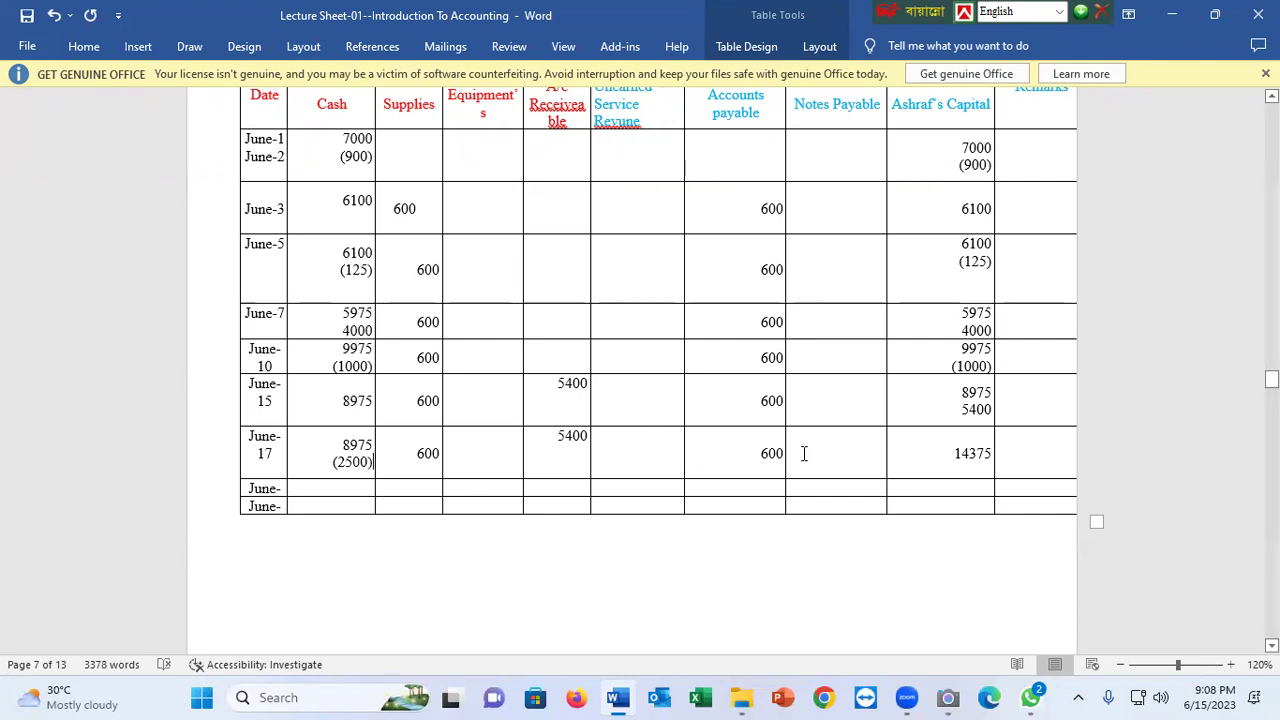
{"action": "left_click", "coordinate": [990, 455]}
{"action": "key", "text": "Return"}
{"action": "type", "text": "(2500)"}
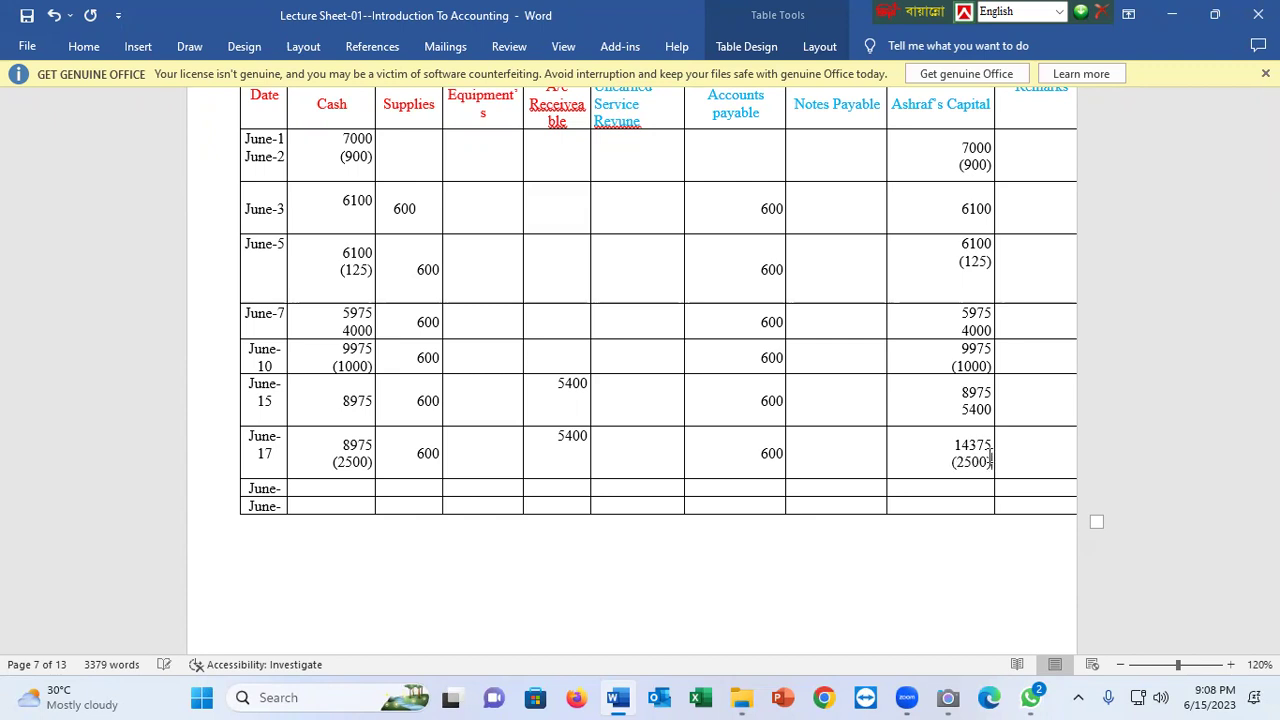
Fill the row below June-17 with 6475 under Cash, the Supplies to Accounts payable amounts copied from June-17, and 11875 under Capital
{"action": "left_click", "coordinate": [360, 490]}
{"action": "type", "text": "6475"}
{"action": "left_click", "coordinate": [334, 461]}
{"action": "left_click_drag", "start_coordinate": [422, 452], "coordinate": [734, 452]}
{"action": "key", "text": "ctrl+c"}
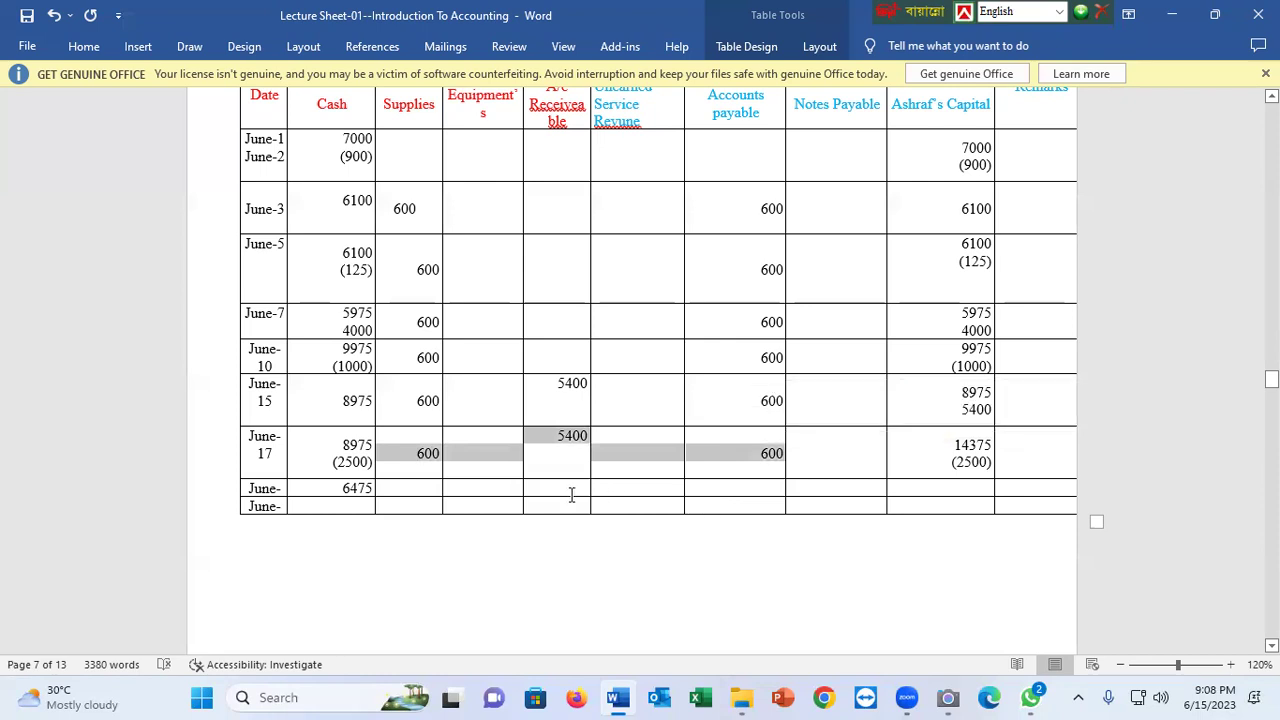
{"action": "left_click", "coordinate": [440, 488]}
{"action": "key", "text": "ctrl+v"}
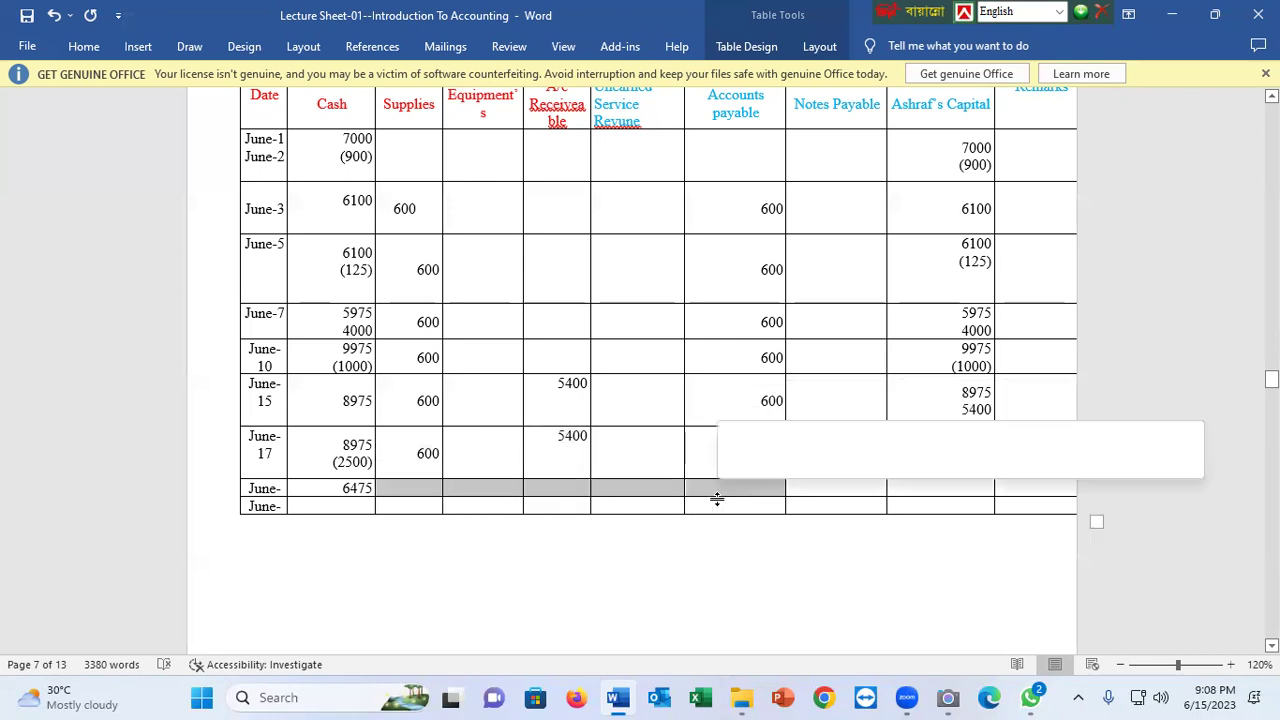
{"action": "left_click", "coordinate": [965, 487]}
{"action": "type", "text": "11875"}
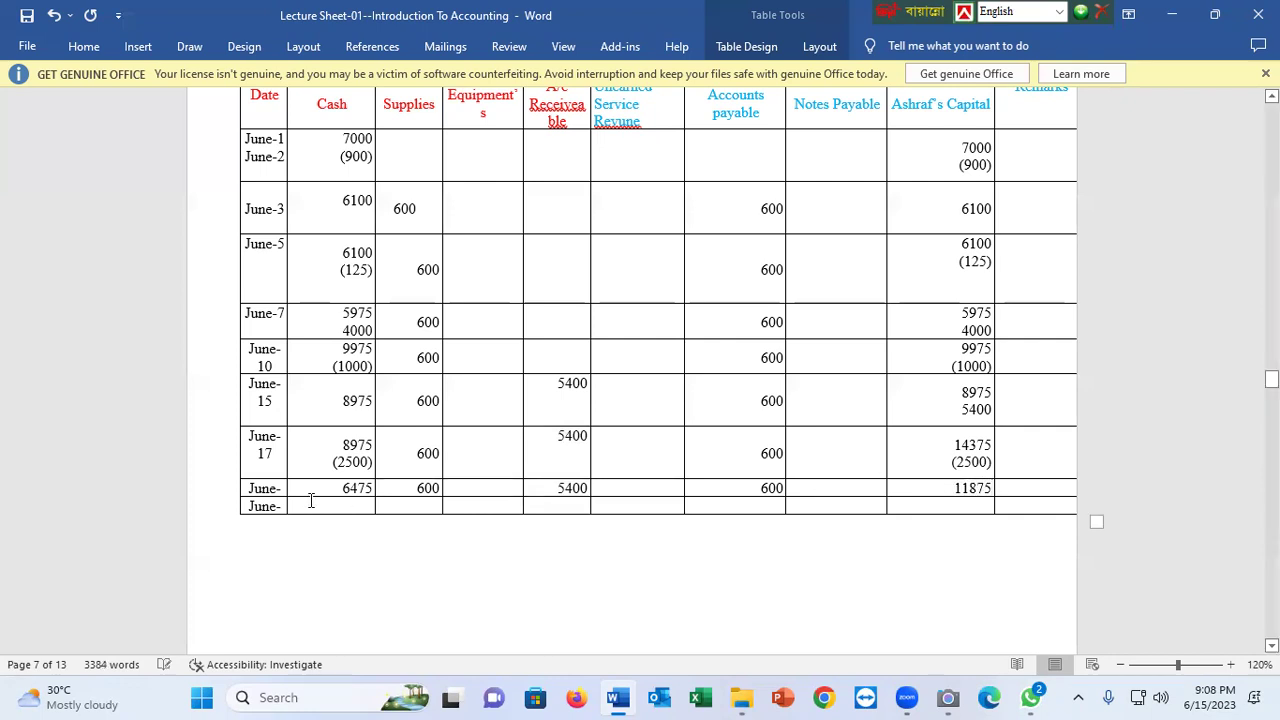
Examine the June 20 supplies payment line in Problem-19 and compare it with the June 3 supplies purchase on account
{"action": "scroll", "coordinate": [595, 255], "scroll_direction": "up", "scroll_amount": 8}
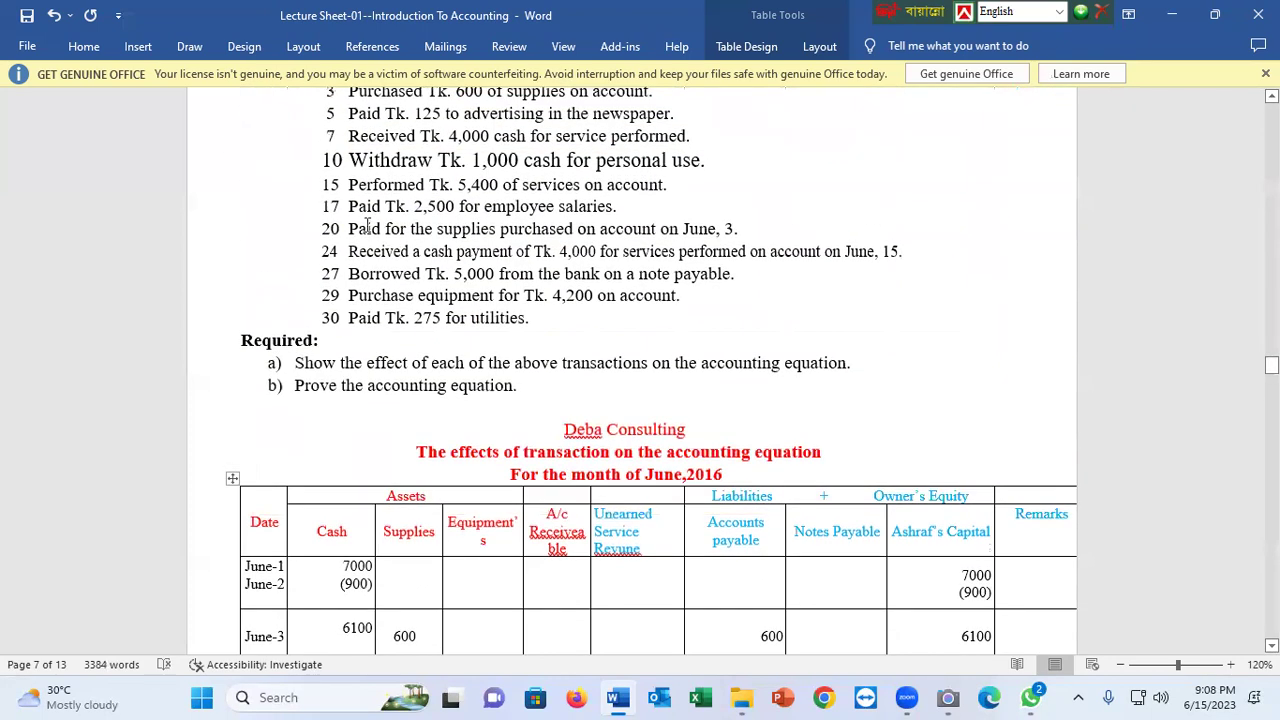
{"action": "left_click_drag", "start_coordinate": [343, 229], "coordinate": [752, 234]}
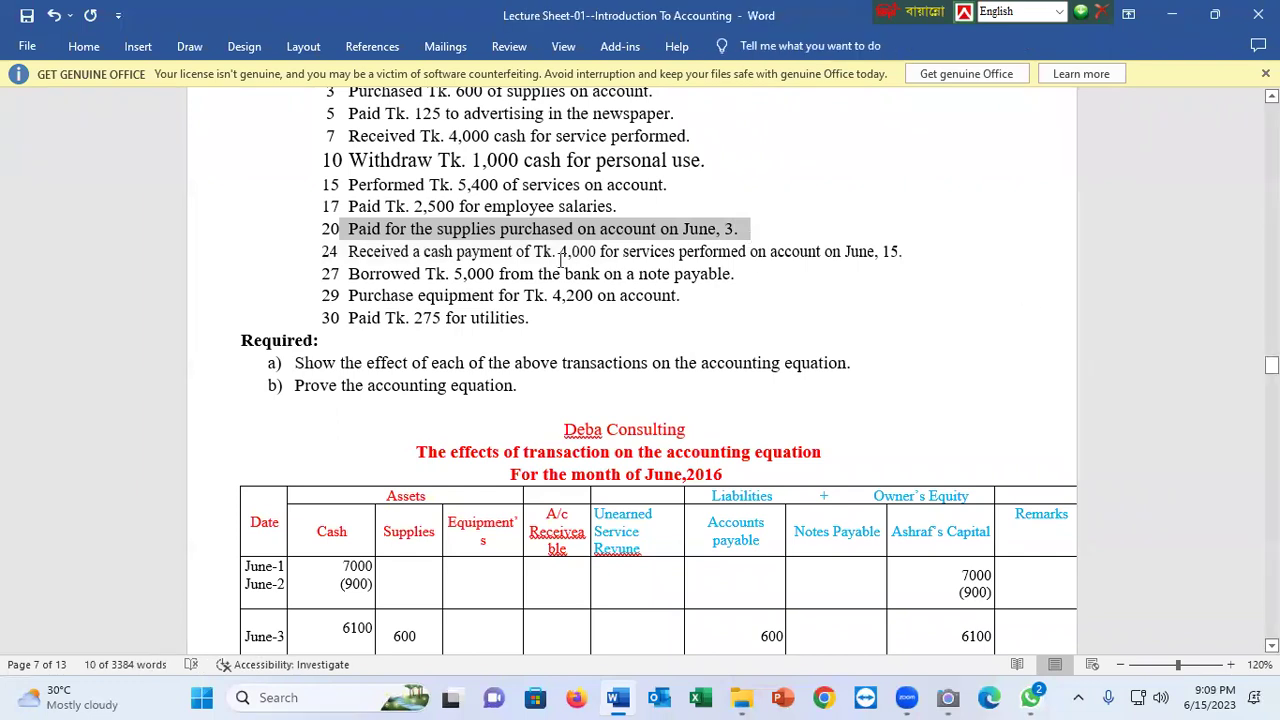
{"action": "scroll", "coordinate": [752, 234], "scroll_direction": "up", "scroll_amount": 3}
{"action": "left_click", "coordinate": [404, 338]}
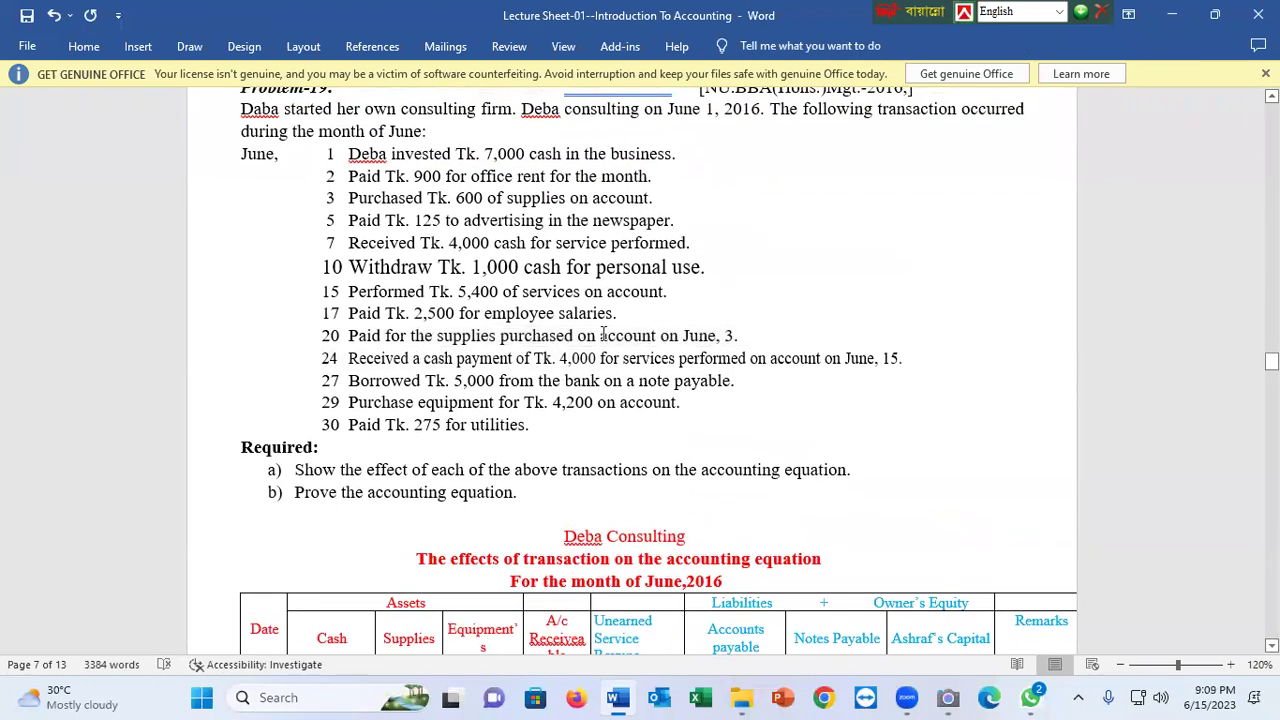
{"action": "left_click_drag", "start_coordinate": [751, 337], "coordinate": [350, 337]}
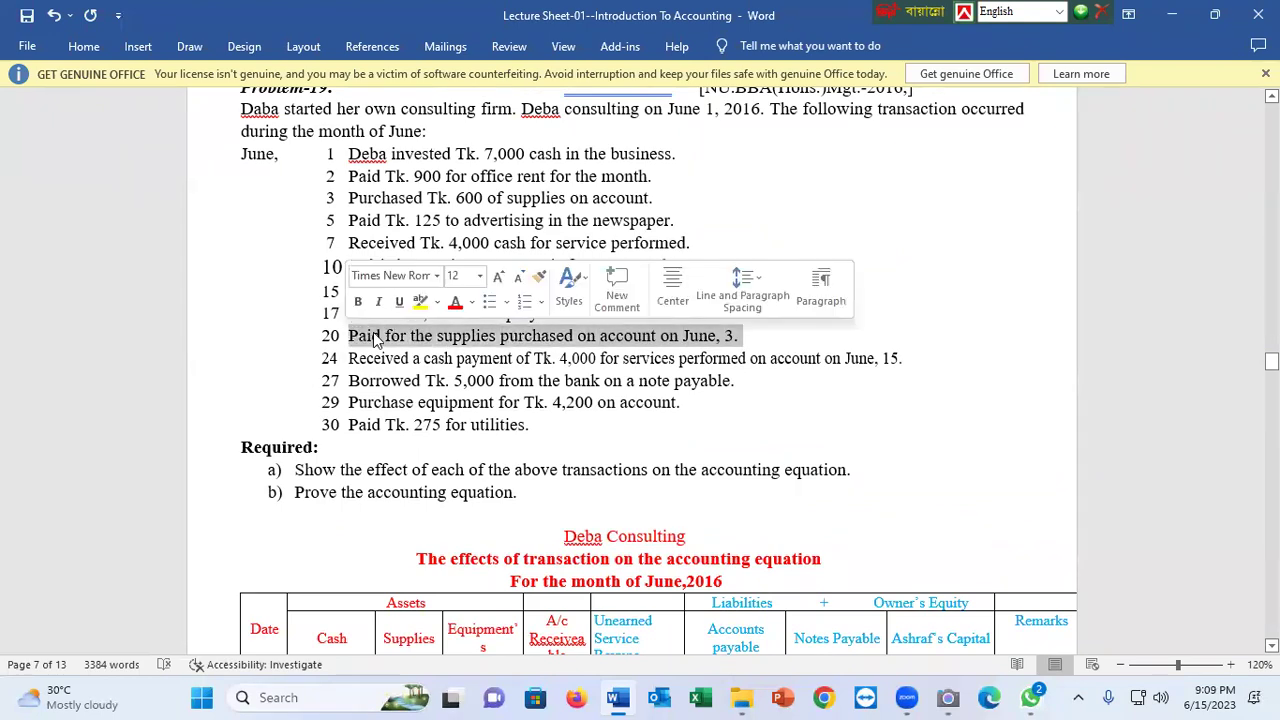
{"action": "scroll", "coordinate": [730, 354], "scroll_direction": "up", "scroll_amount": 2}
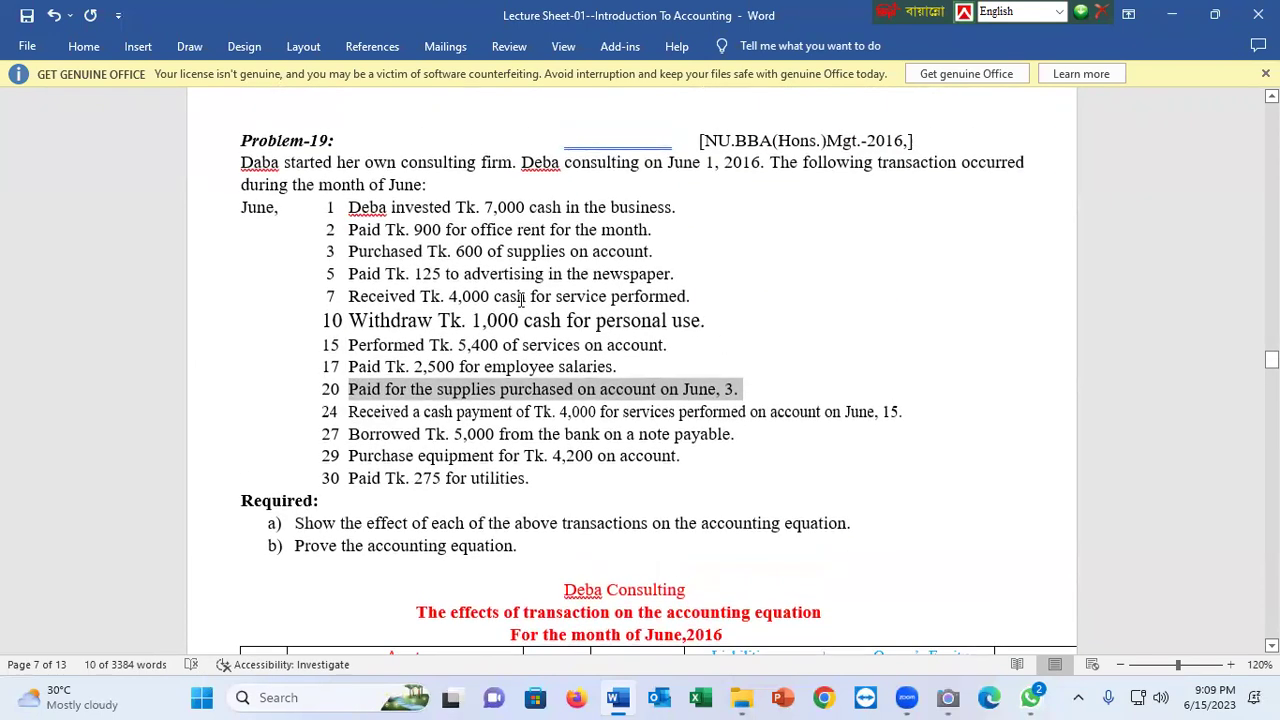
{"action": "left_click_drag", "start_coordinate": [663, 252], "coordinate": [340, 244]}
{"action": "left_click", "coordinate": [740, 434]}
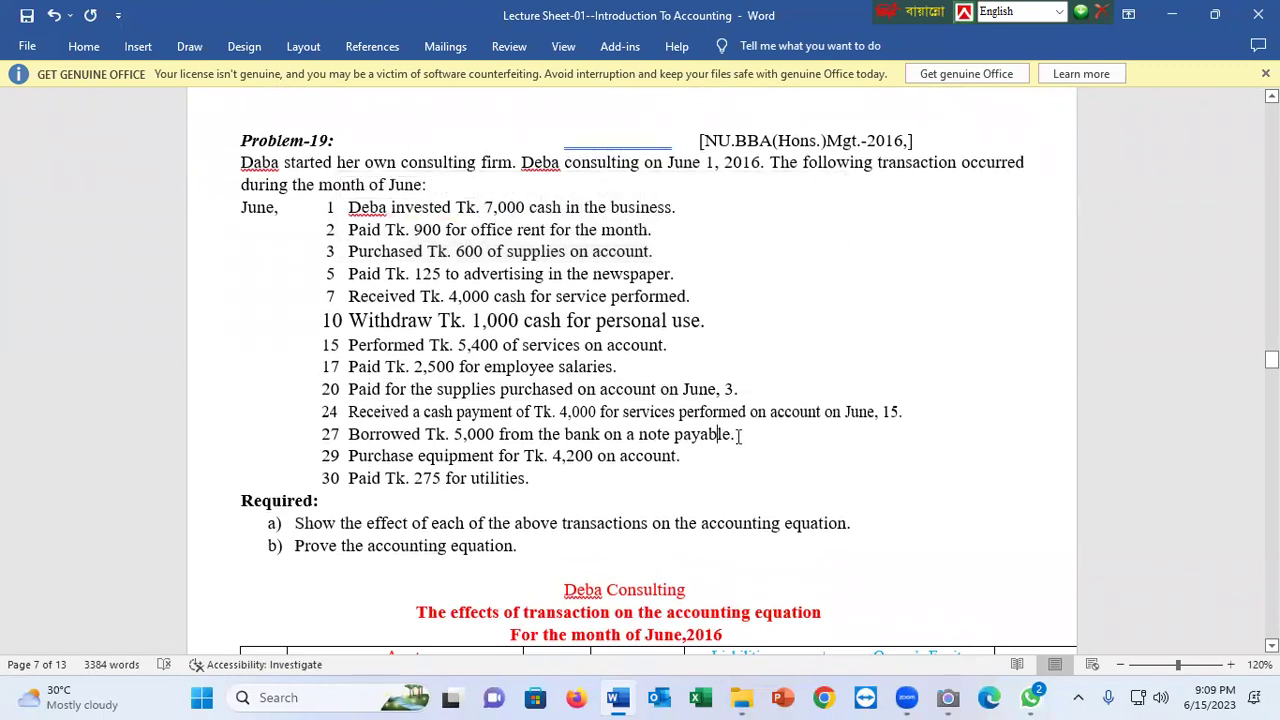
{"action": "left_click_drag", "start_coordinate": [721, 392], "coordinate": [296, 392]}
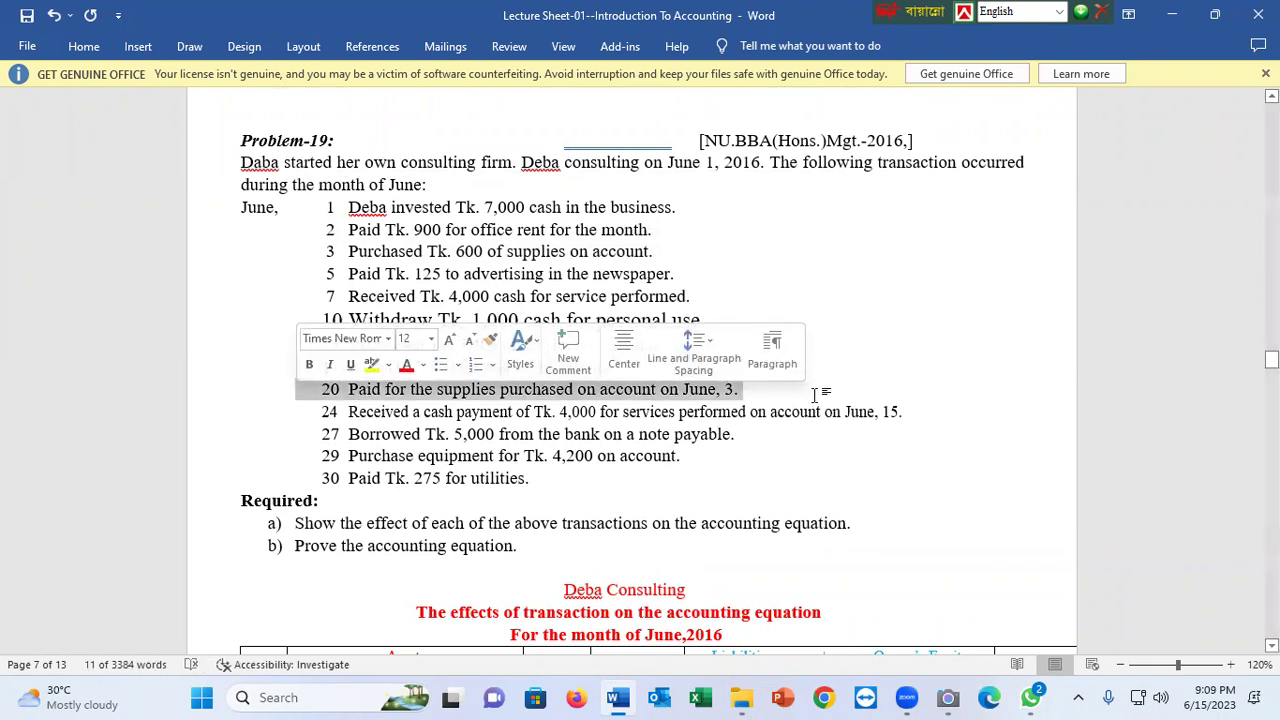
{"action": "left_click", "coordinate": [775, 394]}
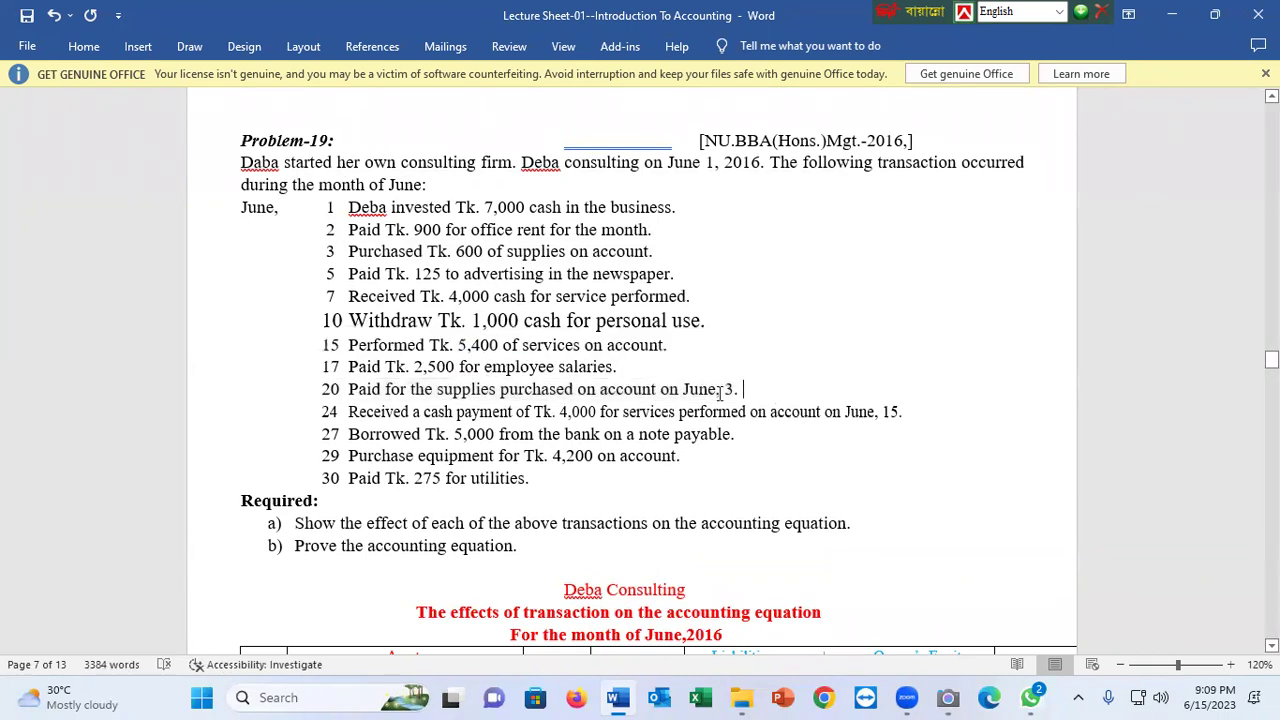
{"action": "left_click_drag", "start_coordinate": [743, 389], "coordinate": [350, 391]}
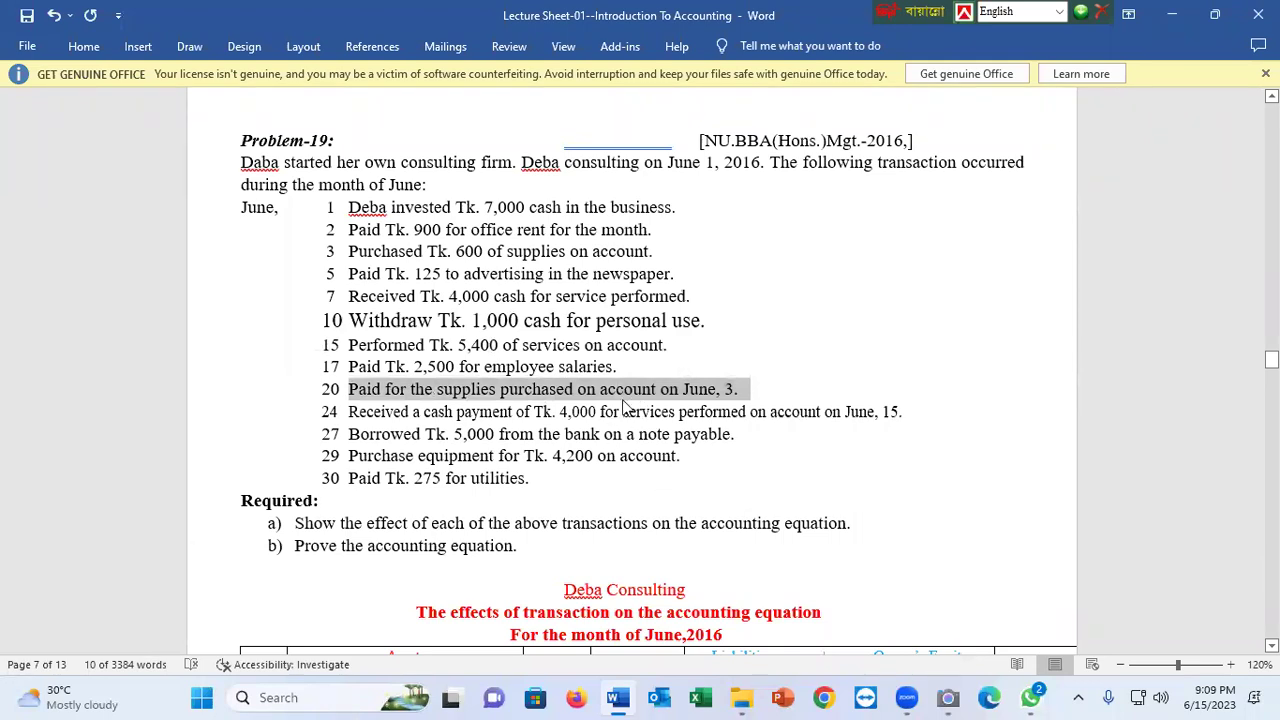
{"action": "left_click", "coordinate": [669, 392]}
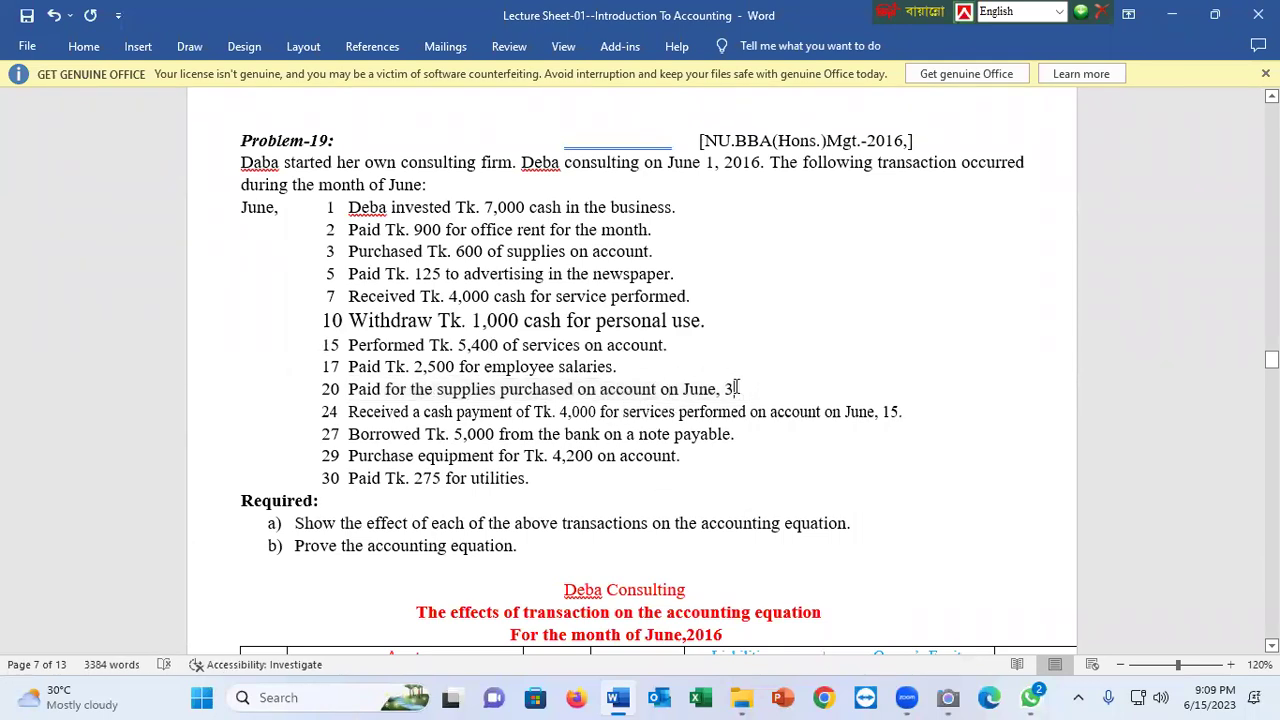
{"action": "left_click_drag", "start_coordinate": [745, 389], "coordinate": [362, 389]}
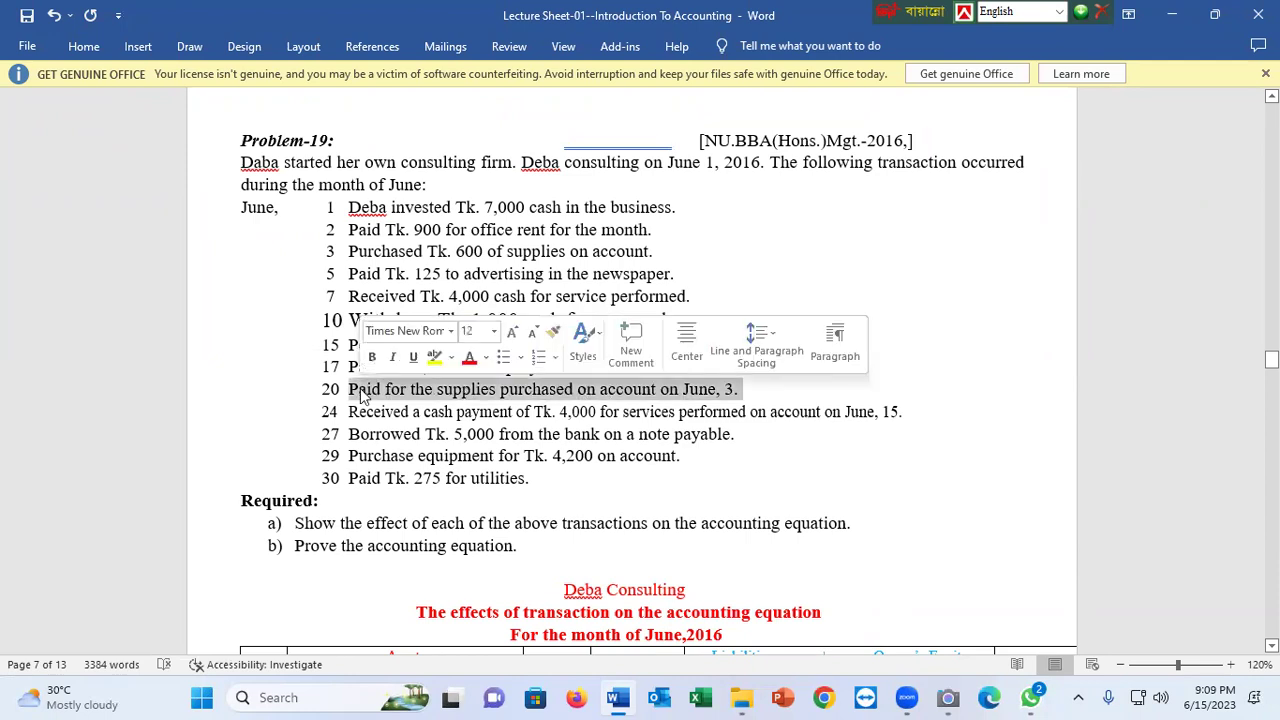
{"action": "left_click", "coordinate": [601, 230]}
{"action": "left_click_drag", "start_coordinate": [668, 230], "coordinate": [446, 230]}
{"action": "left_click_drag", "start_coordinate": [662, 251], "coordinate": [348, 251]}
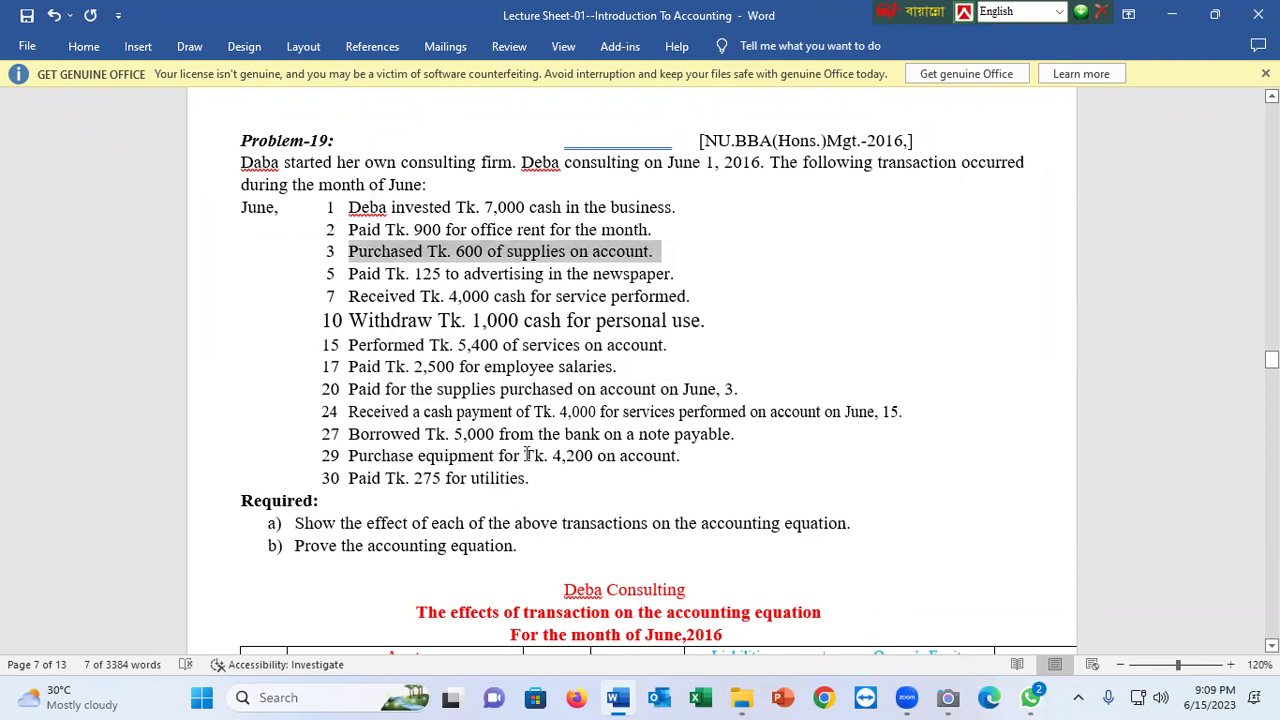
Date the row below June-17 in the accounting equation table as June-20
{"action": "scroll", "coordinate": [522, 573], "scroll_direction": "down", "scroll_amount": 9}
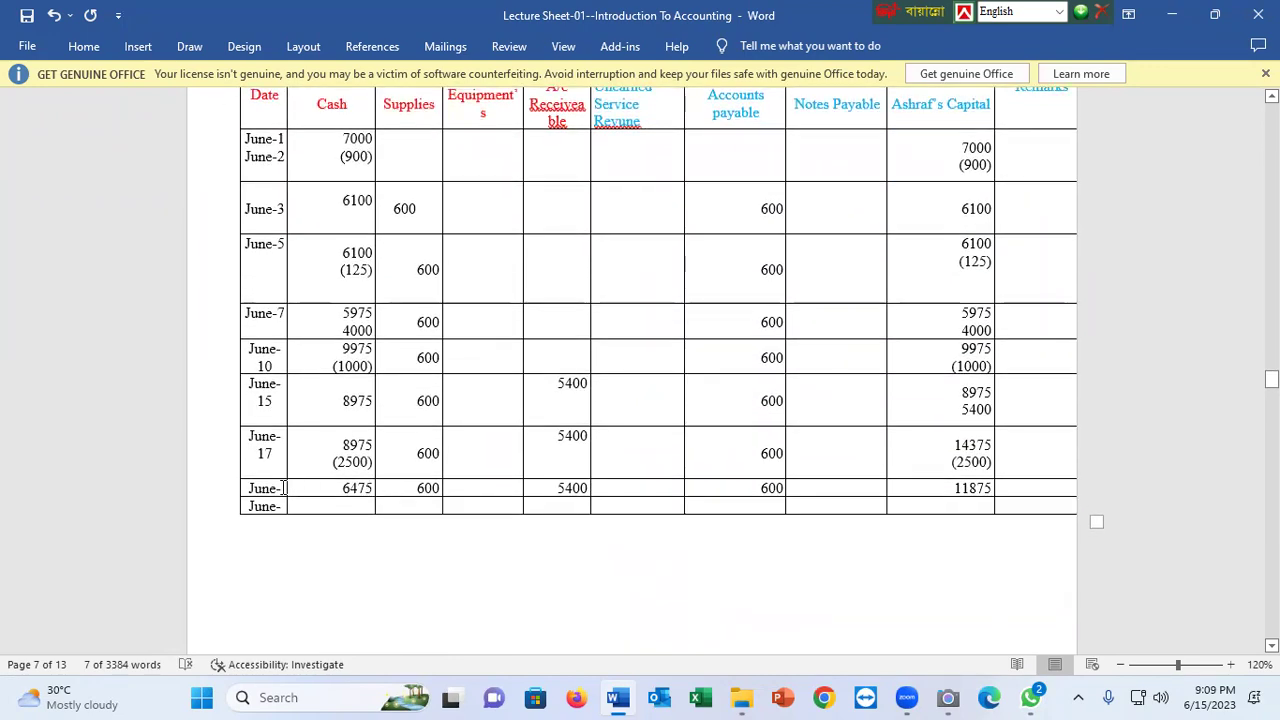
{"action": "left_click", "coordinate": [283, 488]}
{"action": "scroll", "coordinate": [470, 496], "scroll_direction": "up", "scroll_amount": 8}
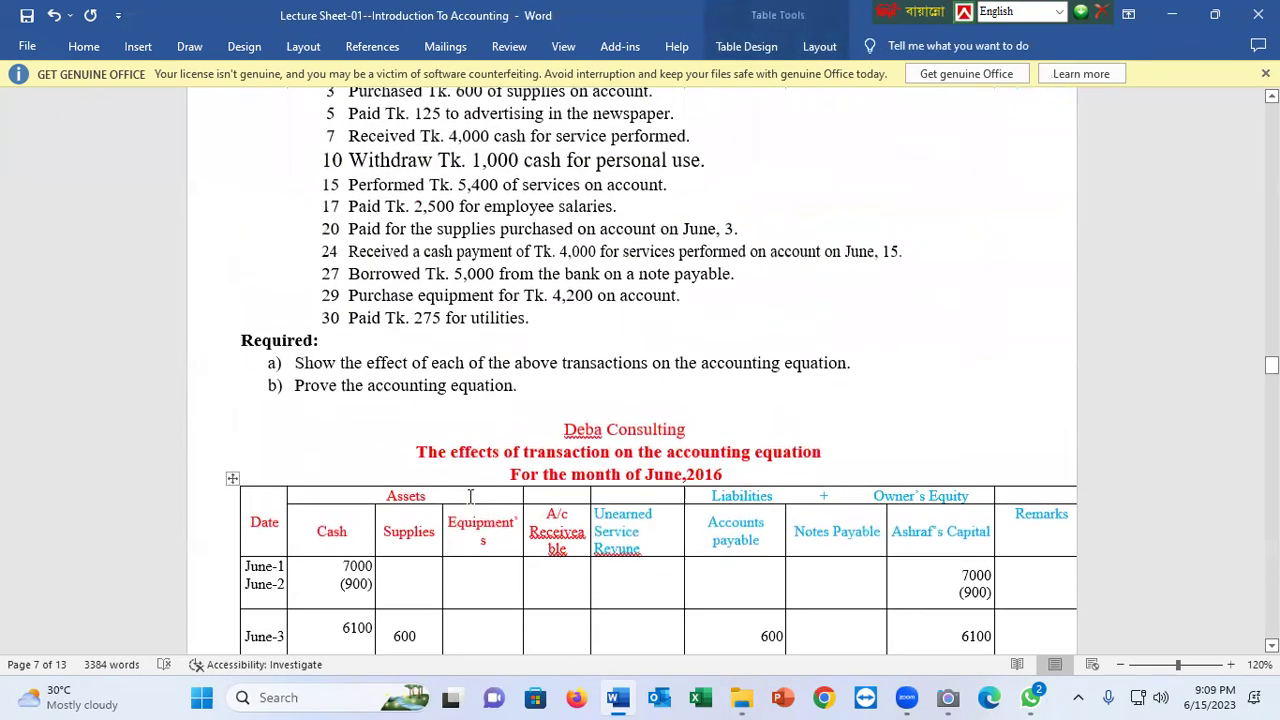
{"action": "scroll", "coordinate": [453, 478], "scroll_direction": "down", "scroll_amount": 6}
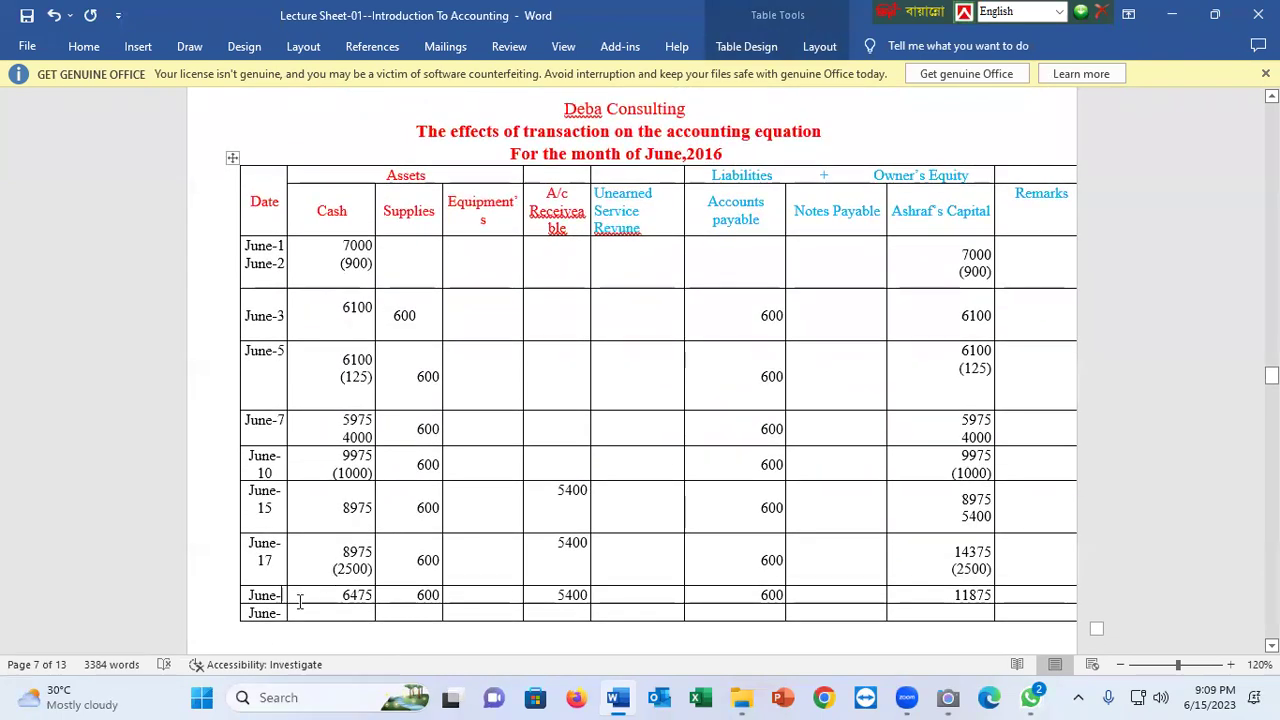
{"action": "type", "text": "20"}
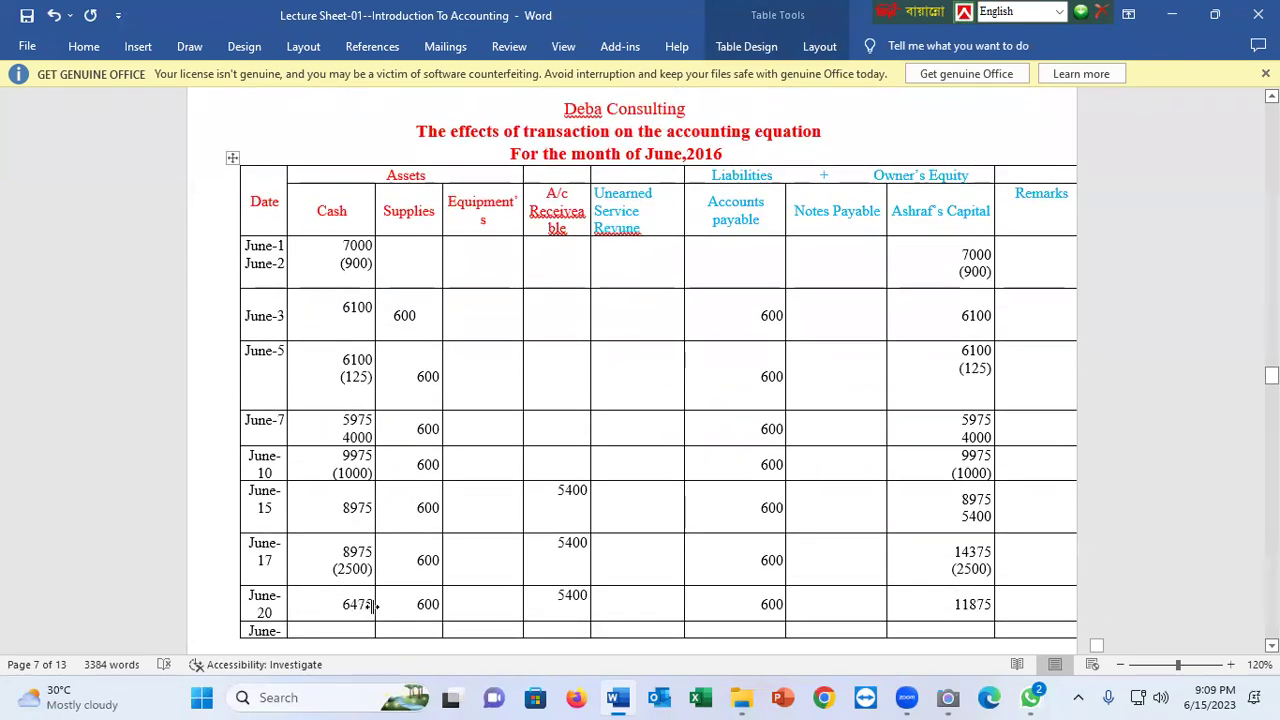
Enter (600) below 6475 under Cash in the June-20 row and highlight the asset columns for review
{"action": "left_click", "coordinate": [374, 606]}
{"action": "type", "text": "6475"}
{"action": "key", "text": "Return"}
{"action": "type", "text": "600)"}
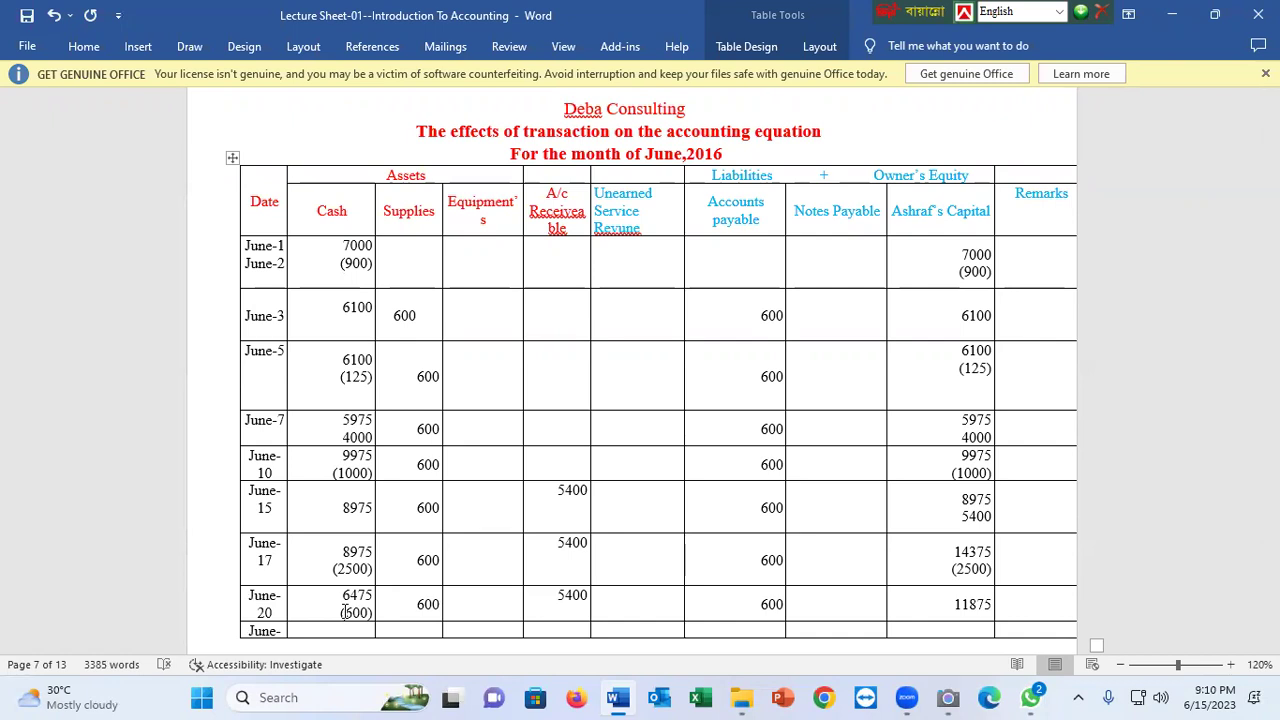
{"action": "left_click_drag", "start_coordinate": [388, 178], "coordinate": [575, 600]}
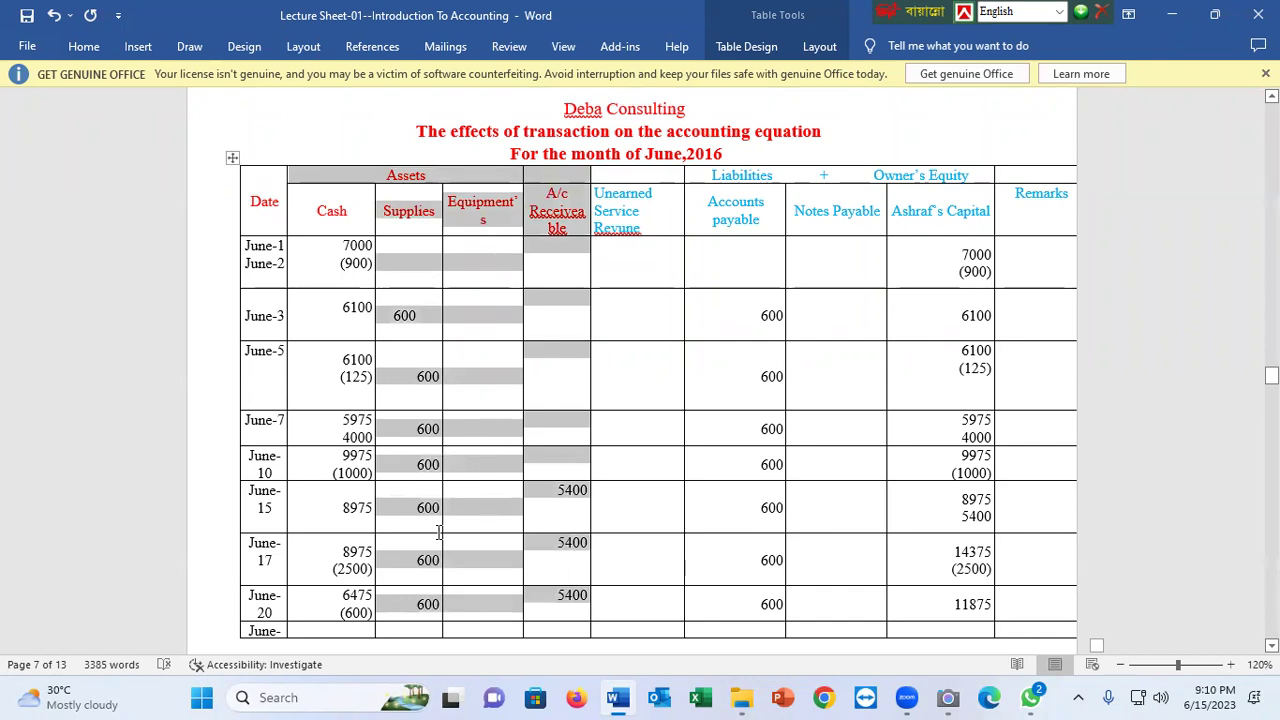
{"action": "scroll", "coordinate": [421, 511], "scroll_direction": "down", "scroll_amount": 3}
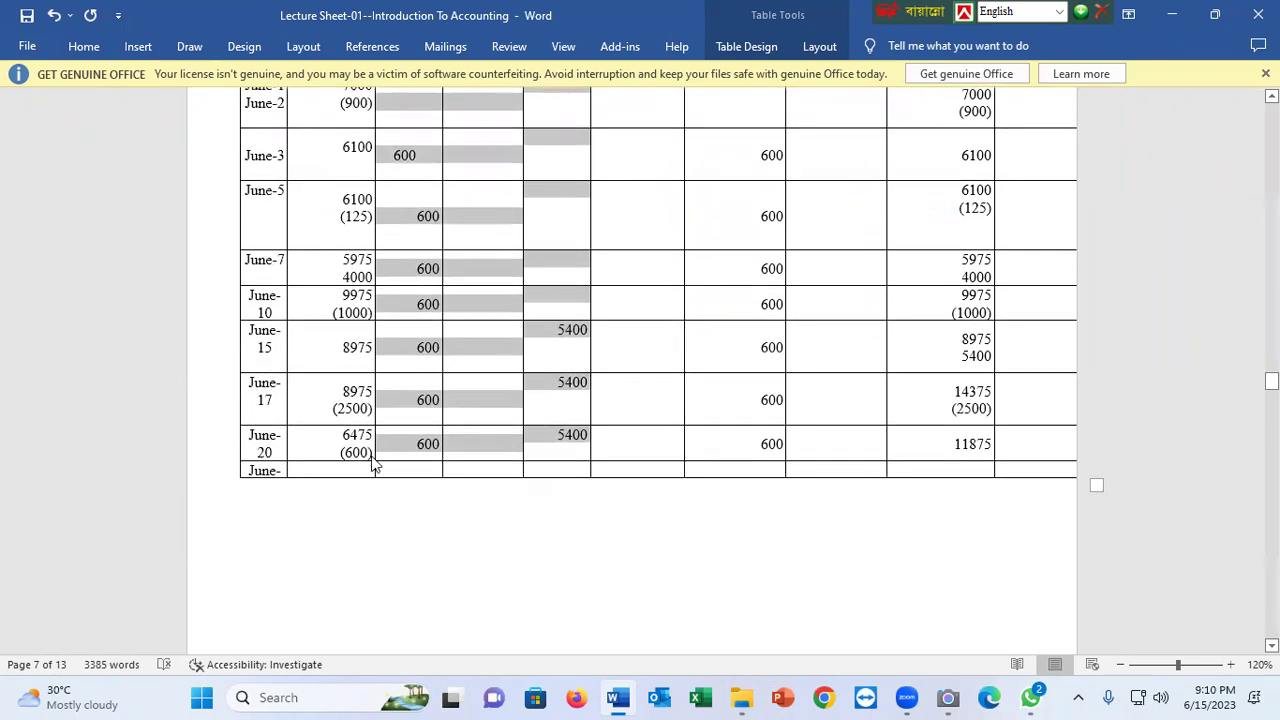
{"action": "left_click", "coordinate": [359, 452]}
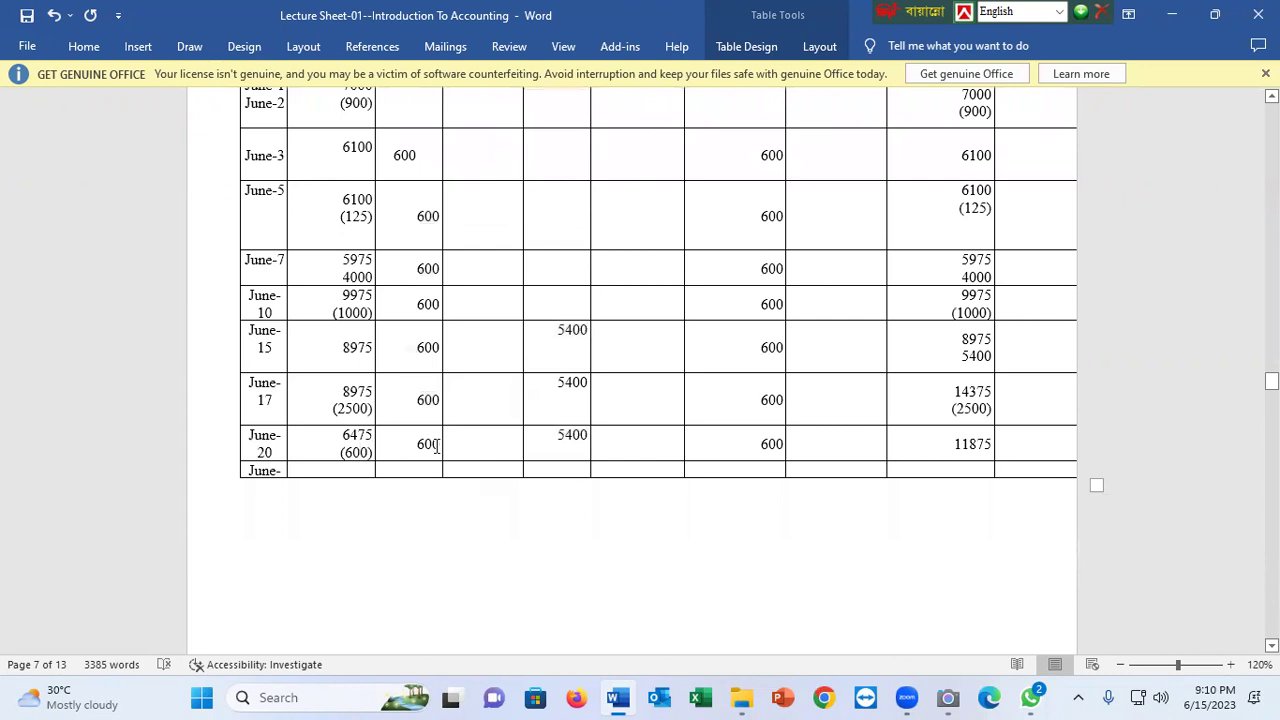
Enter (600) as a second line under Accounts payable in the June-20 row
{"action": "scroll", "coordinate": [461, 283], "scroll_direction": "up", "scroll_amount": 2}
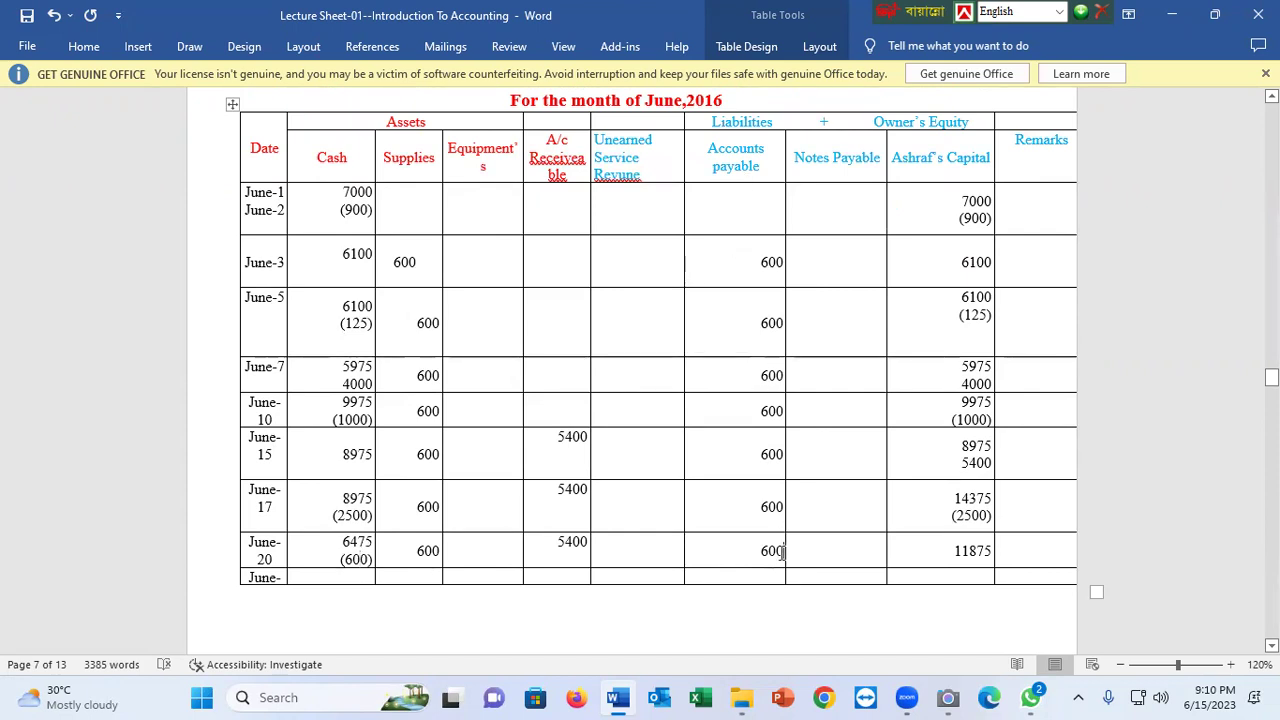
{"action": "left_click", "coordinate": [782, 553]}
{"action": "key", "text": "Return"}
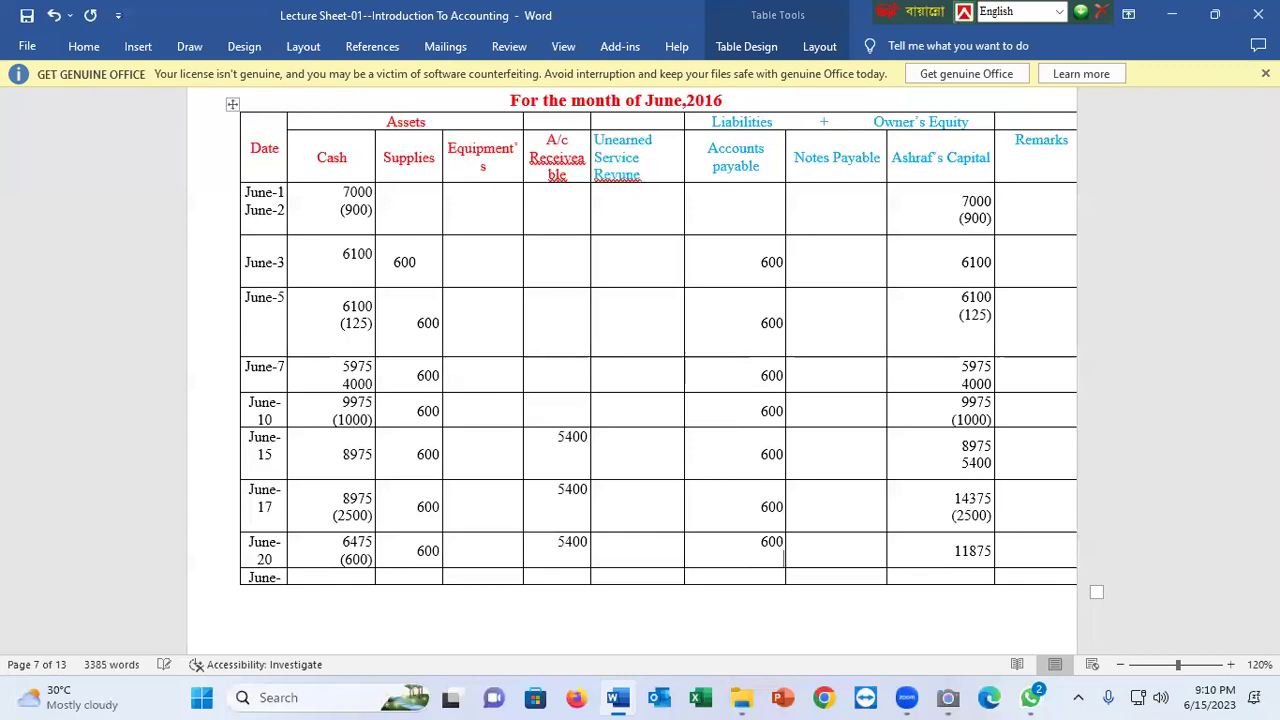
{"action": "type", "text": "(600)"}
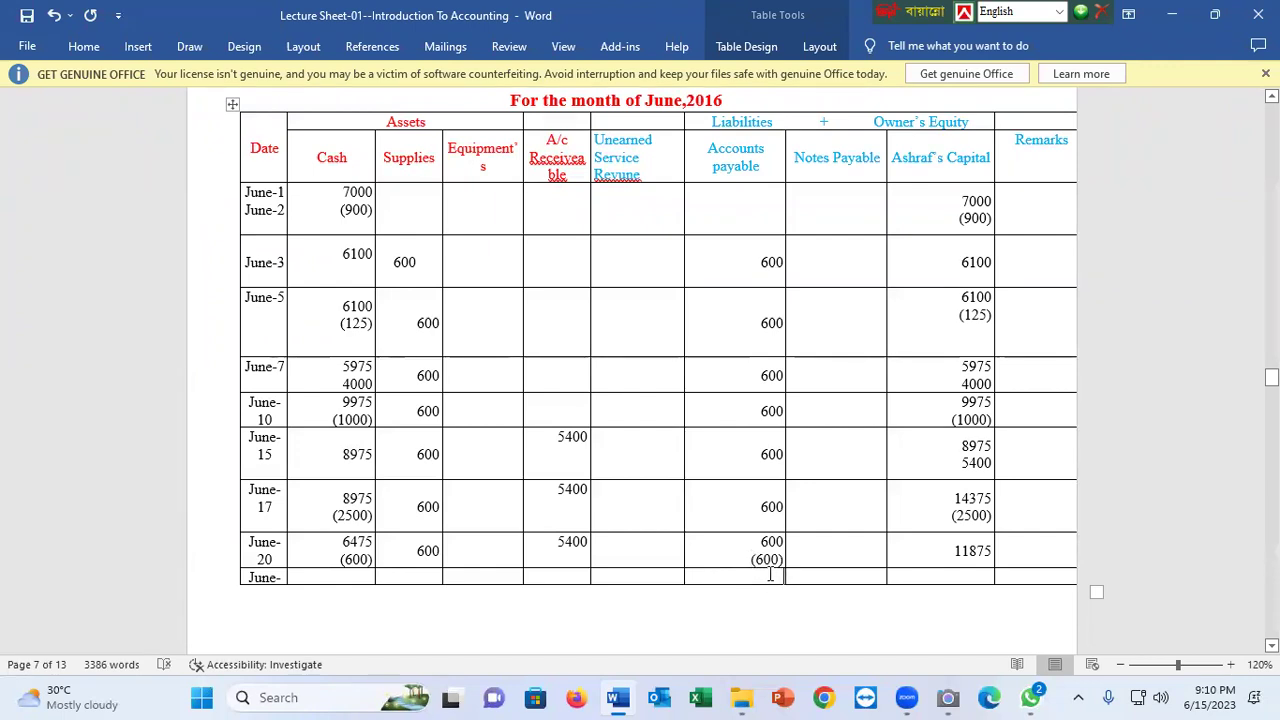
Enter Nill as the Accounts payable balance in the row below June-20
{"action": "left_click", "coordinate": [767, 576]}
{"action": "type", "text": "Nillo"}
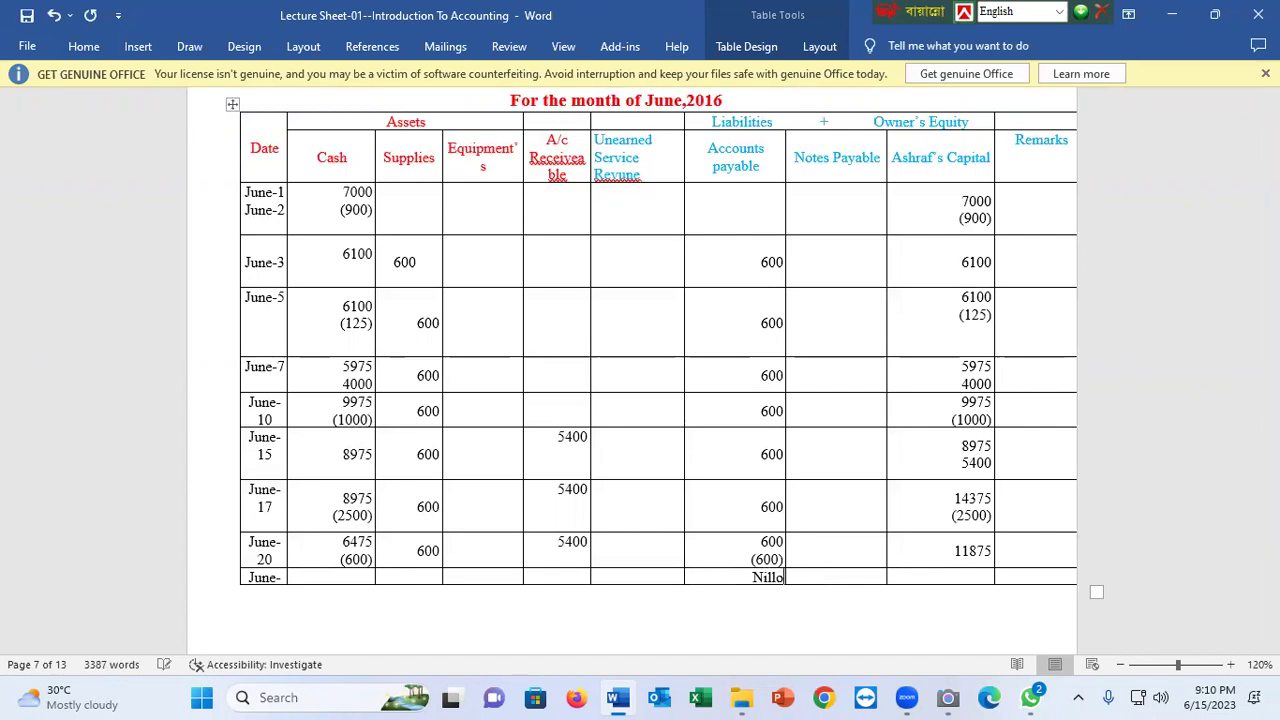
{"action": "key", "text": "BackSpace"}
{"action": "scroll", "coordinate": [770, 590], "scroll_direction": "down", "scroll_amount": 1}
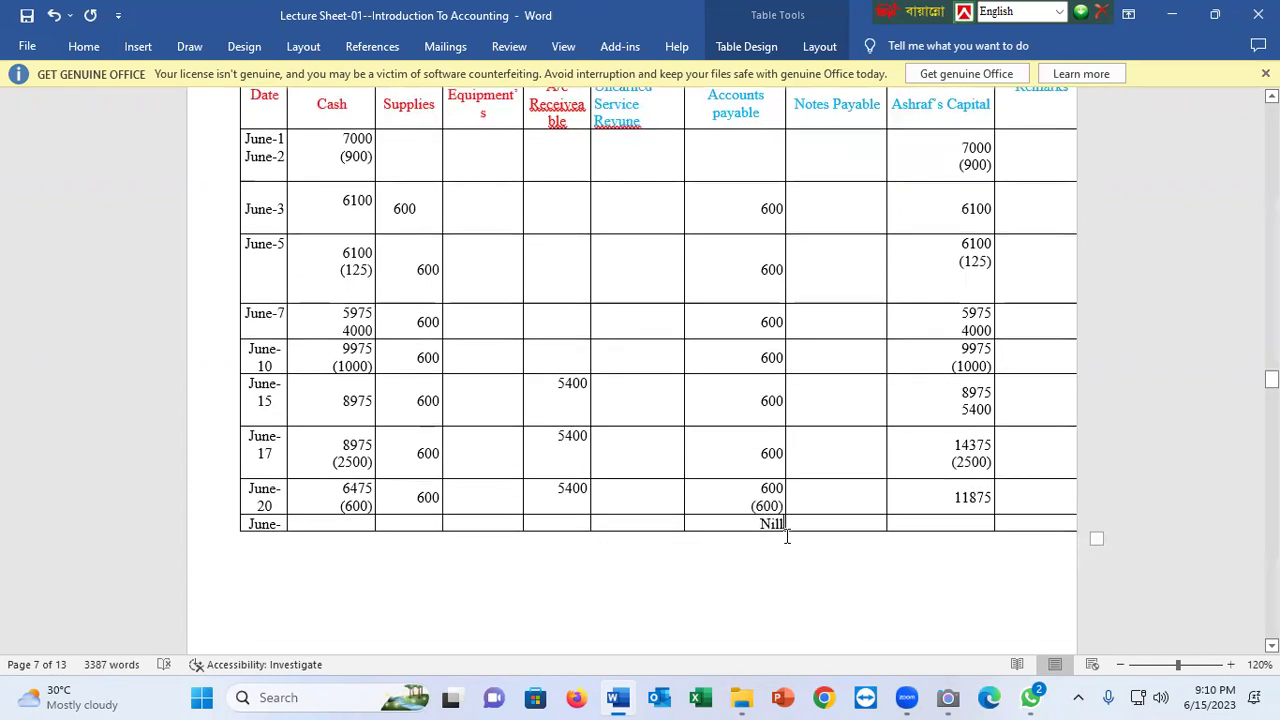
{"action": "scroll", "coordinate": [775, 362], "scroll_direction": "up", "scroll_amount": 2}
{"action": "scroll", "coordinate": [777, 350], "scroll_direction": "down", "scroll_amount": 1}
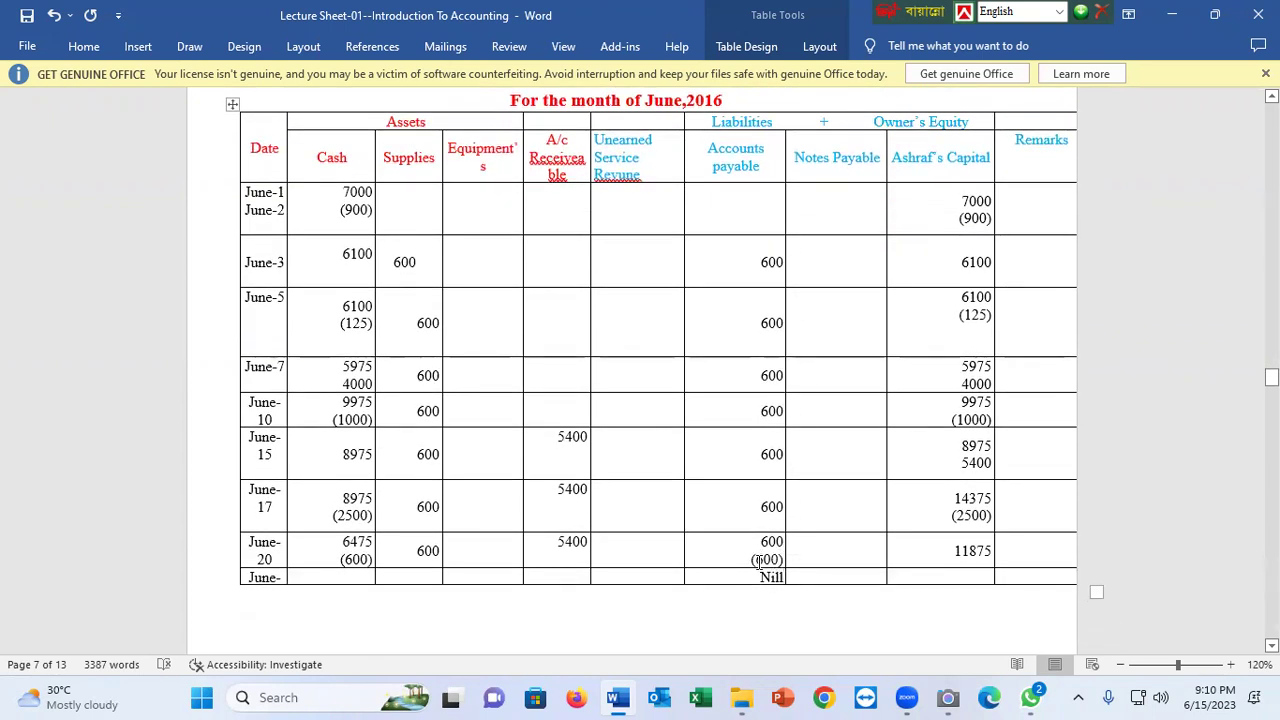
Enter 5875 under Cash and 11875 under the owner's Capital in the row below June-20
{"action": "left_click_drag", "start_coordinate": [752, 559], "coordinate": [792, 572]}
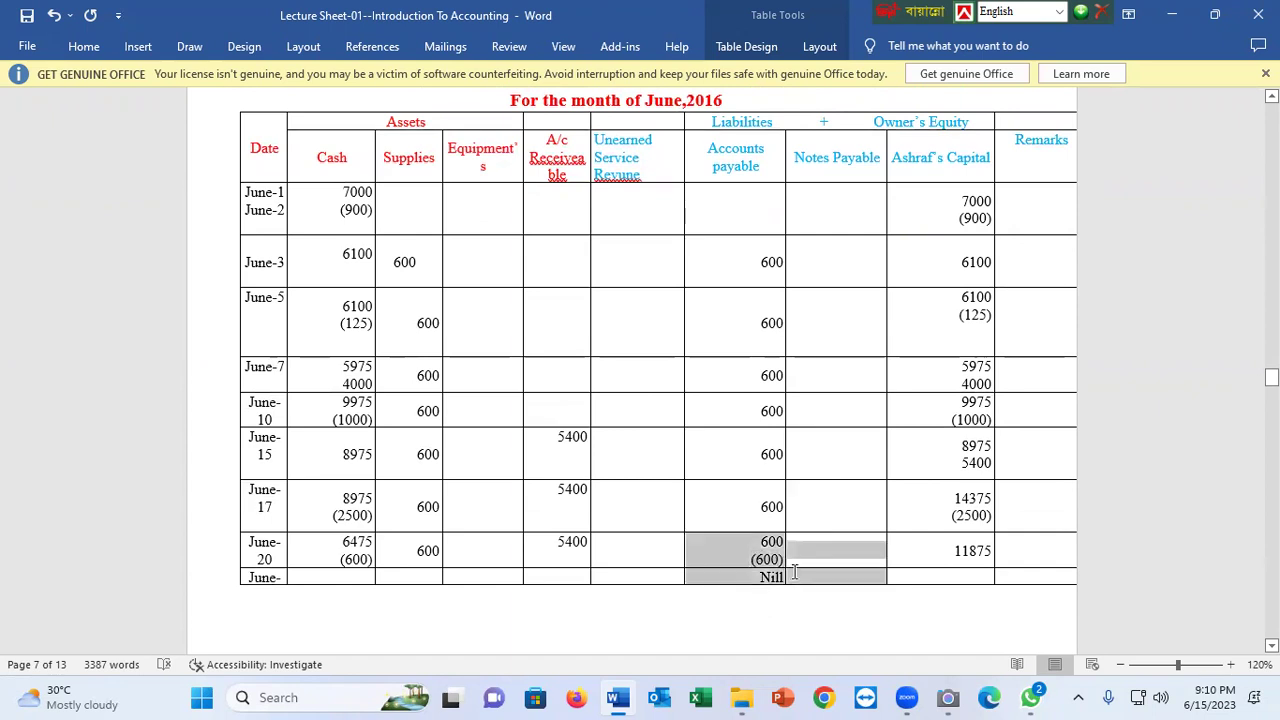
{"action": "left_click", "coordinate": [364, 572]}
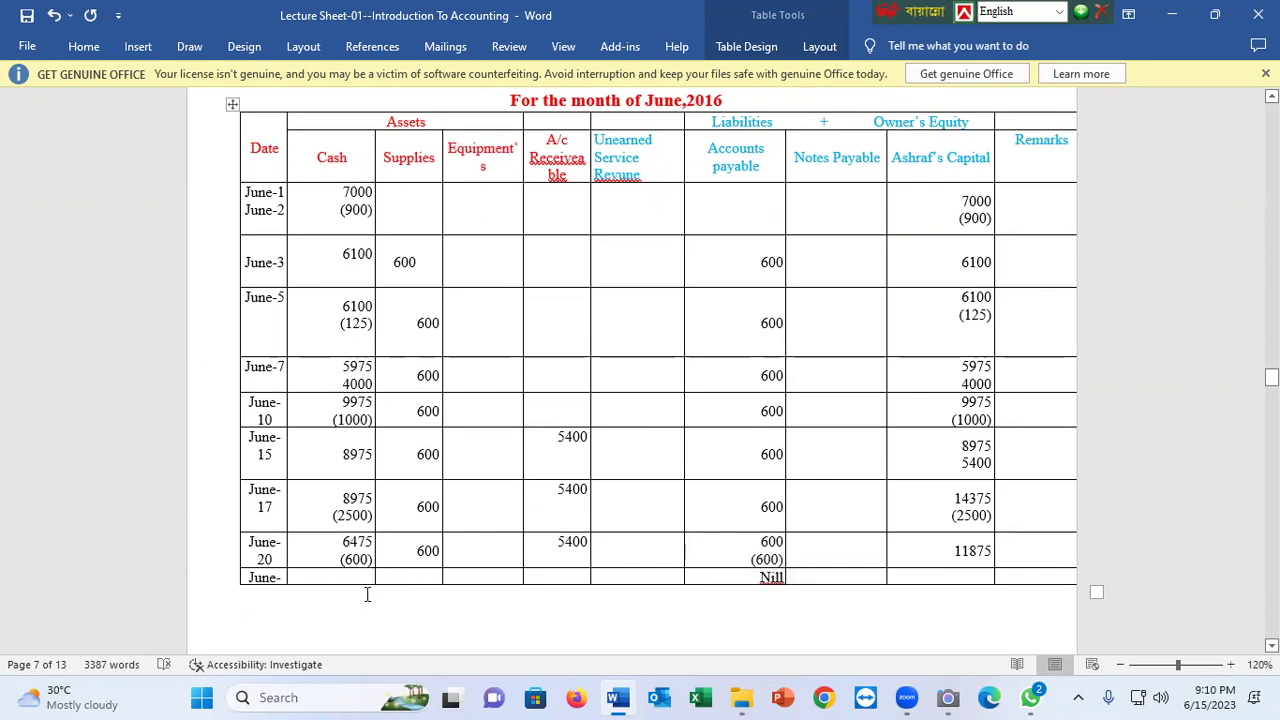
{"action": "type", "text": "8"}
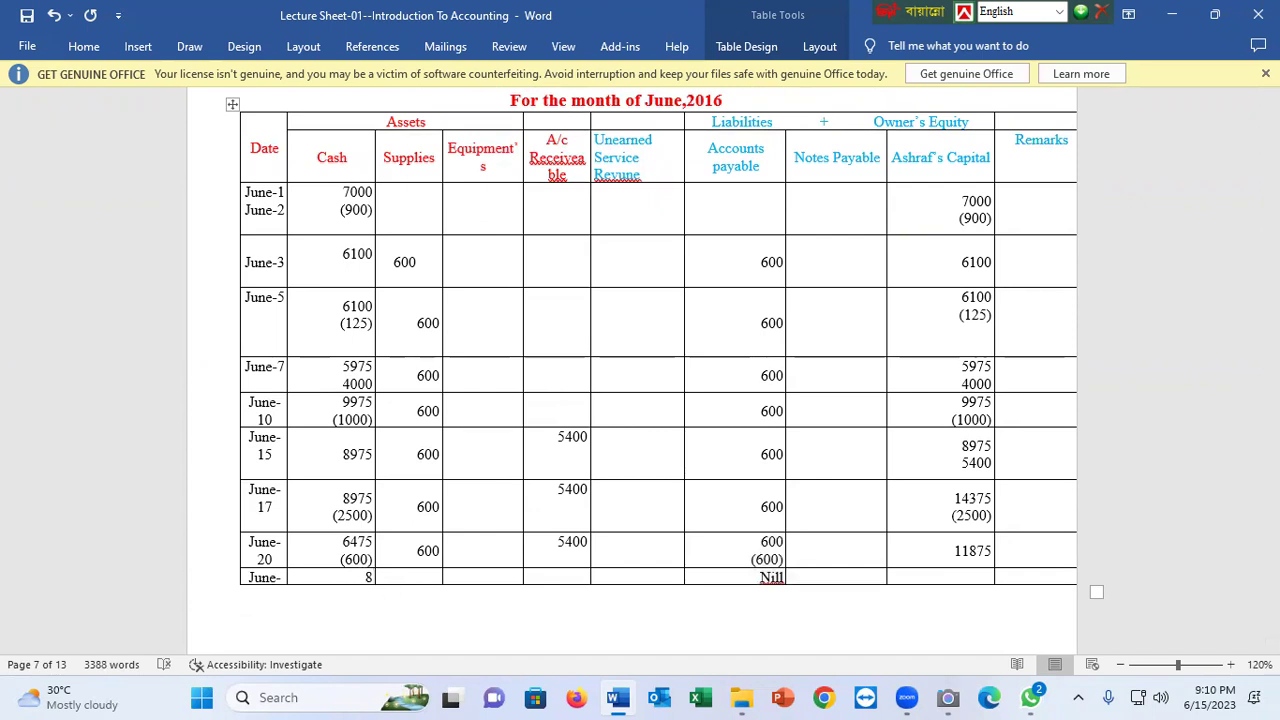
{"action": "type", "text": "75"}
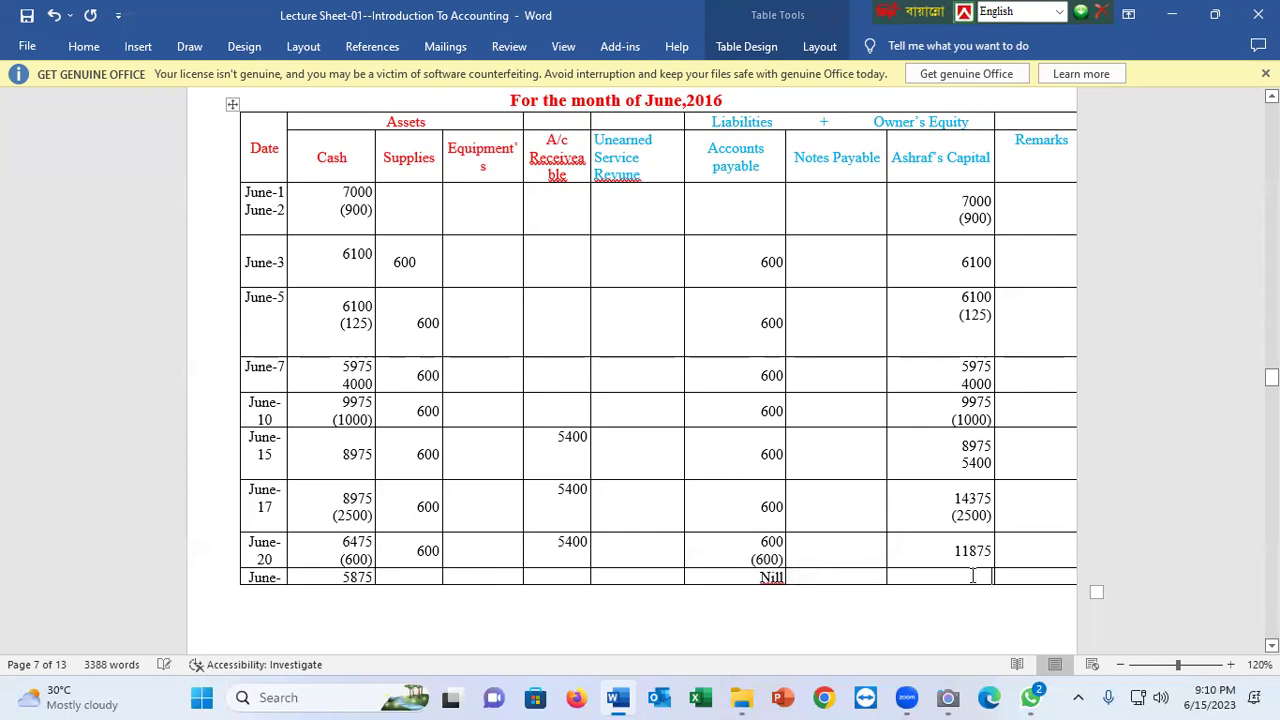
{"action": "type", "text": "11875"}
Copy the Supplies through A/c Receivable balances, 600 and 5400, from the June-20 row into the row below it
{"action": "left_click_drag", "start_coordinate": [420, 547], "coordinate": [560, 548]}
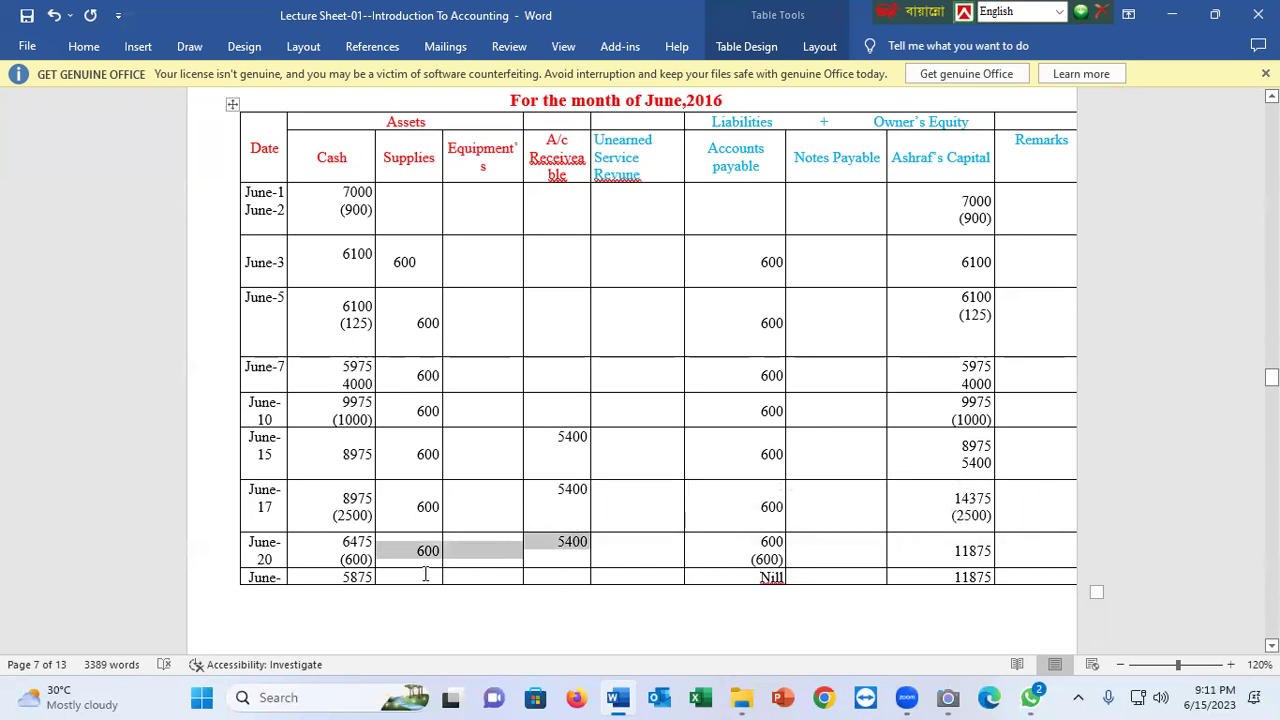
{"action": "key", "text": "ctrl+c"}
{"action": "left_click_drag", "start_coordinate": [425, 573], "coordinate": [572, 577]}
{"action": "key", "text": "ctrl+v"}
{"action": "scroll", "coordinate": [815, 506], "scroll_direction": "down", "scroll_amount": 3}
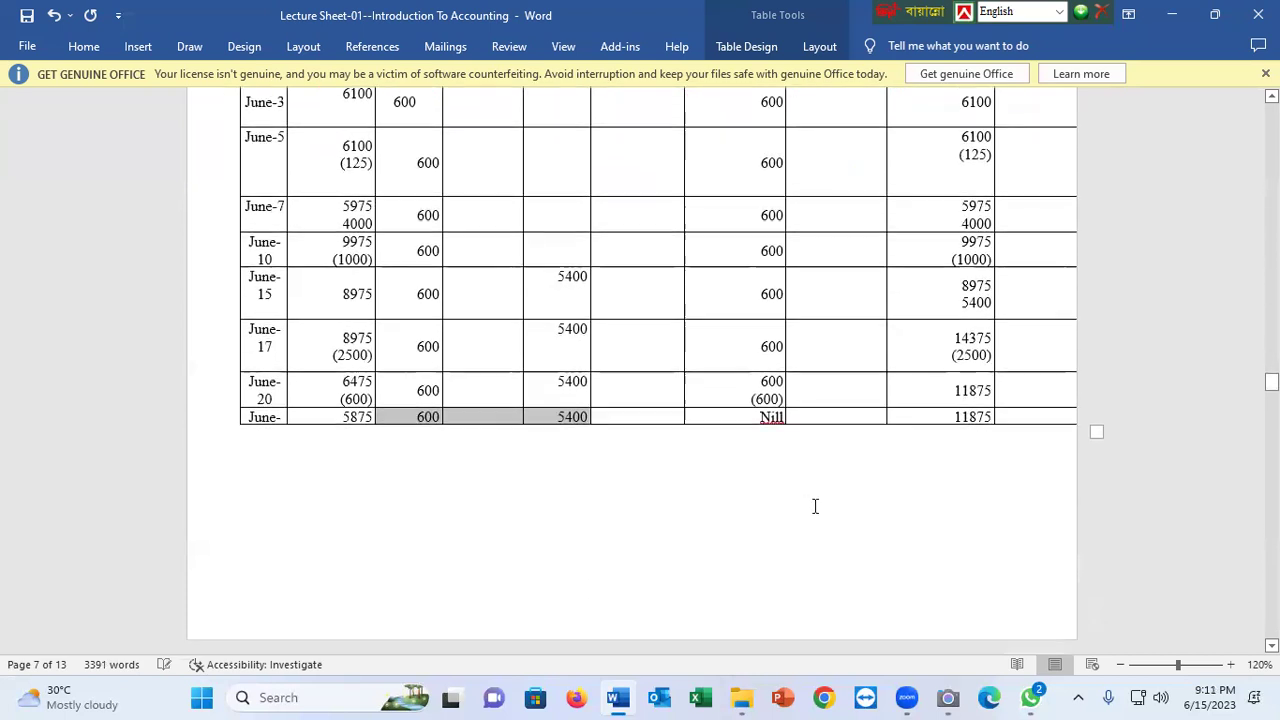
{"action": "scroll", "coordinate": [703, 509], "scroll_direction": "up", "scroll_amount": 1}
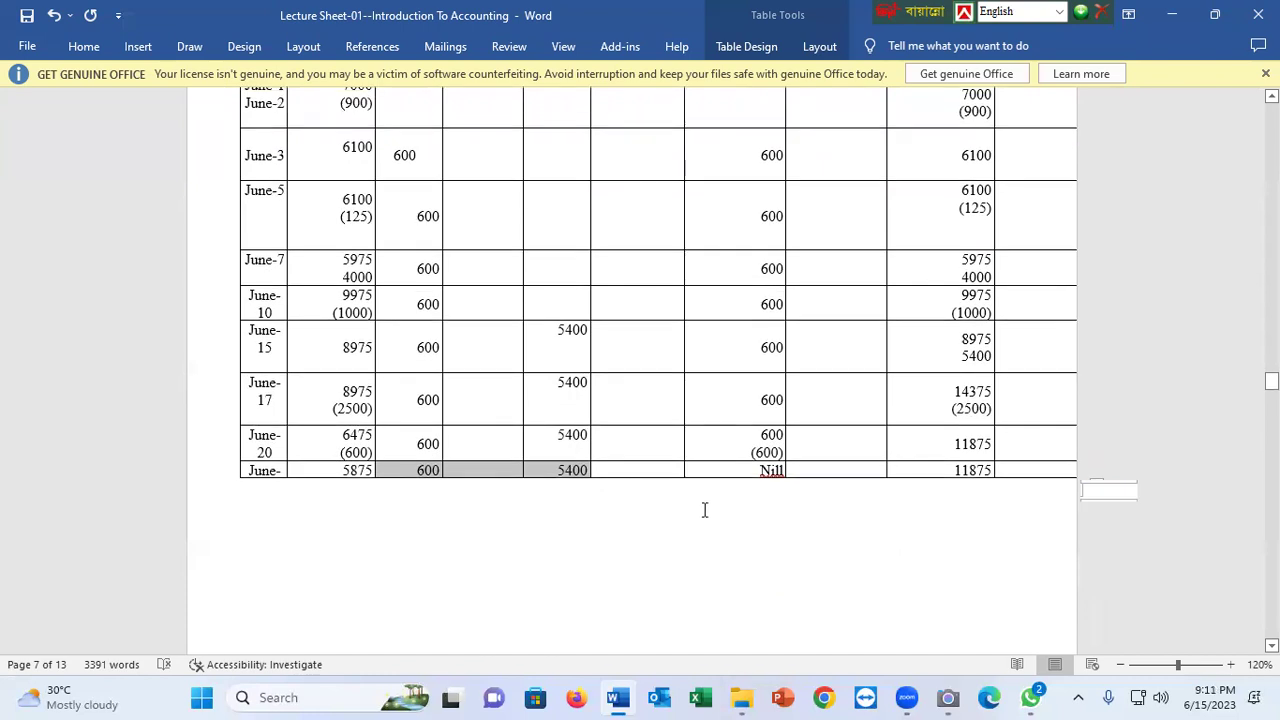
{"action": "left_click", "coordinate": [1068, 468]}
{"action": "right_click", "coordinate": [1068, 475]}
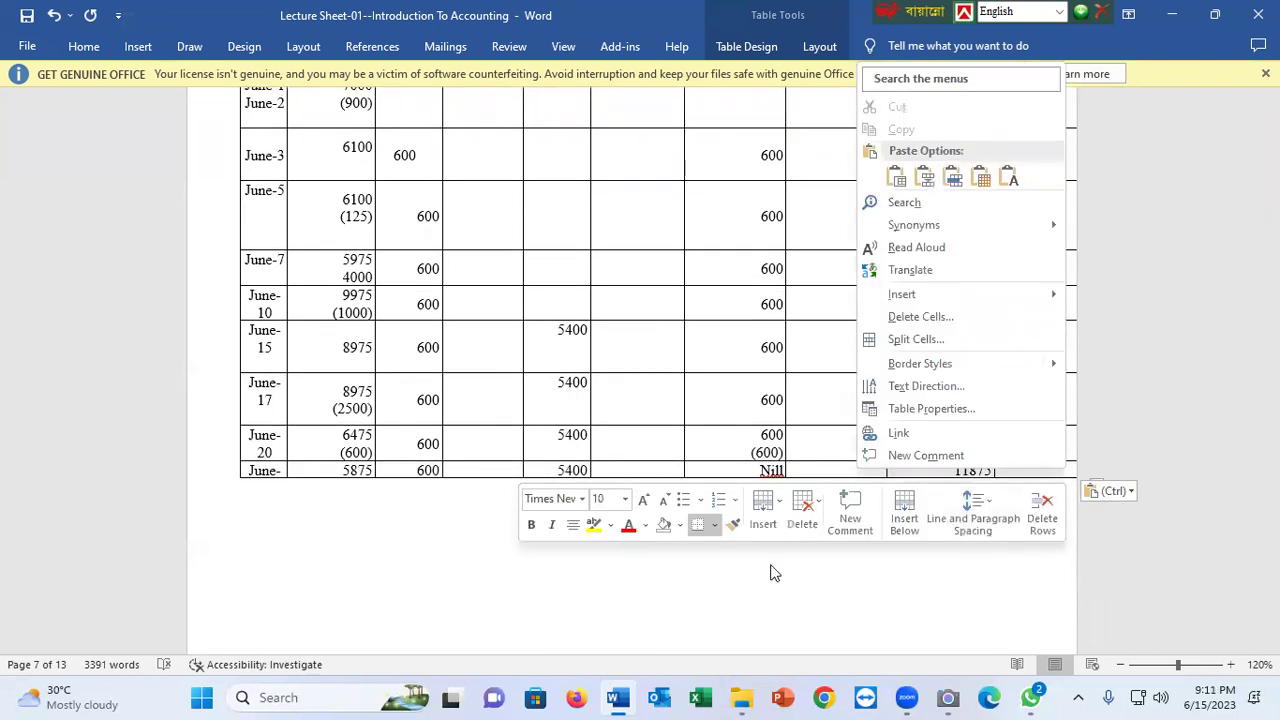
{"action": "left_click", "coordinate": [736, 590]}
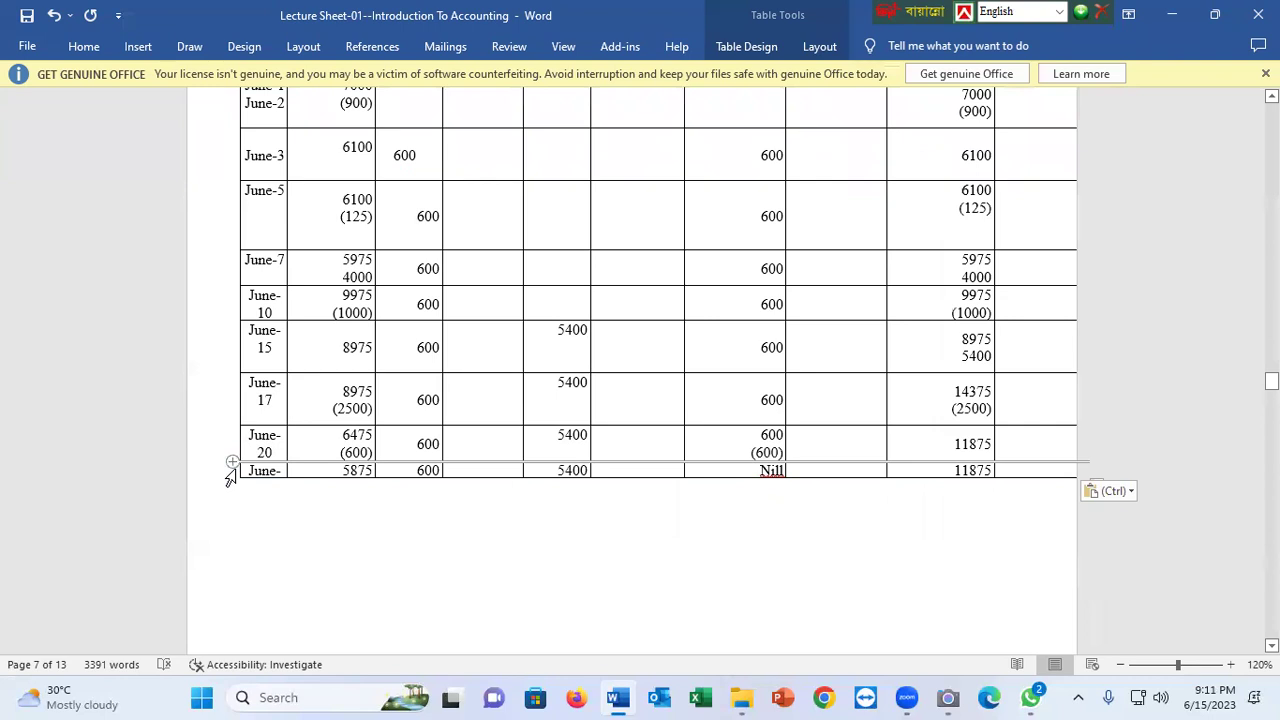
{"action": "mouse_move", "coordinate": [213, 474]}
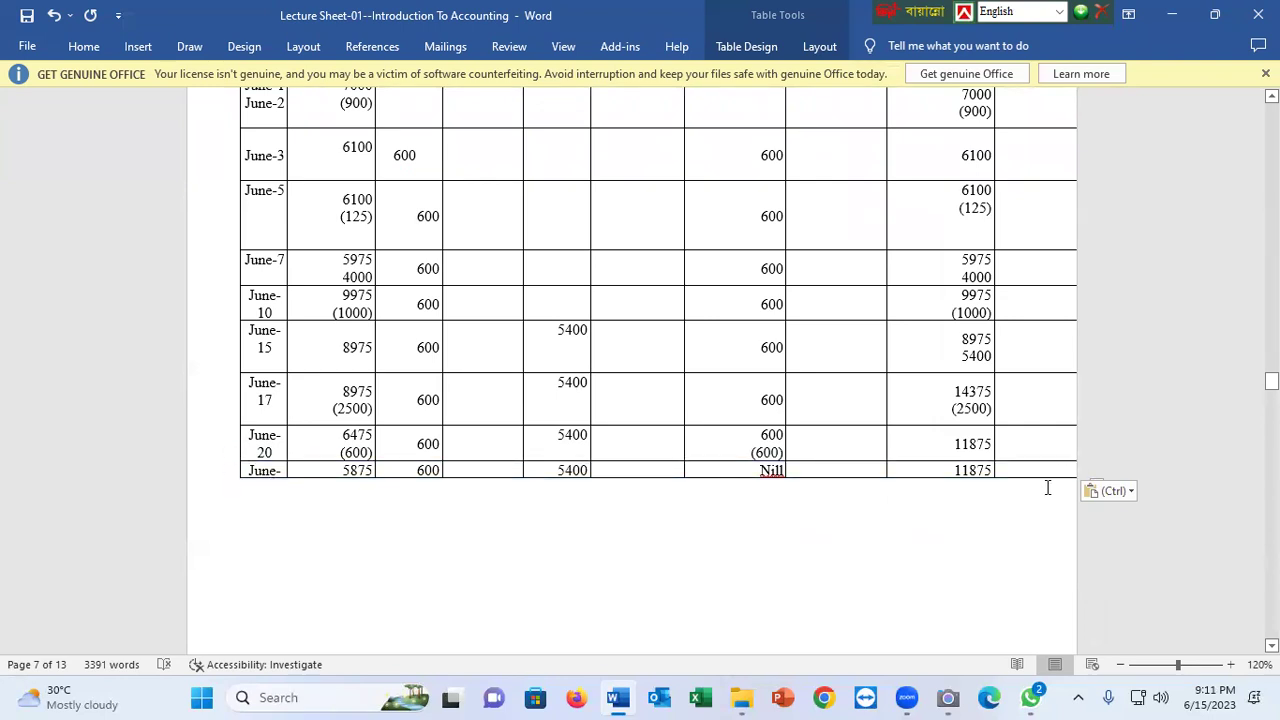
Delete all cells of the Remarks column from the accounting equation table, shifting the remaining cells left
{"action": "scroll", "coordinate": [1103, 537], "scroll_direction": "up", "scroll_amount": 5}
{"action": "left_click_drag", "start_coordinate": [1013, 280], "coordinate": [1060, 602]}
{"action": "key", "text": "BackSpace"}
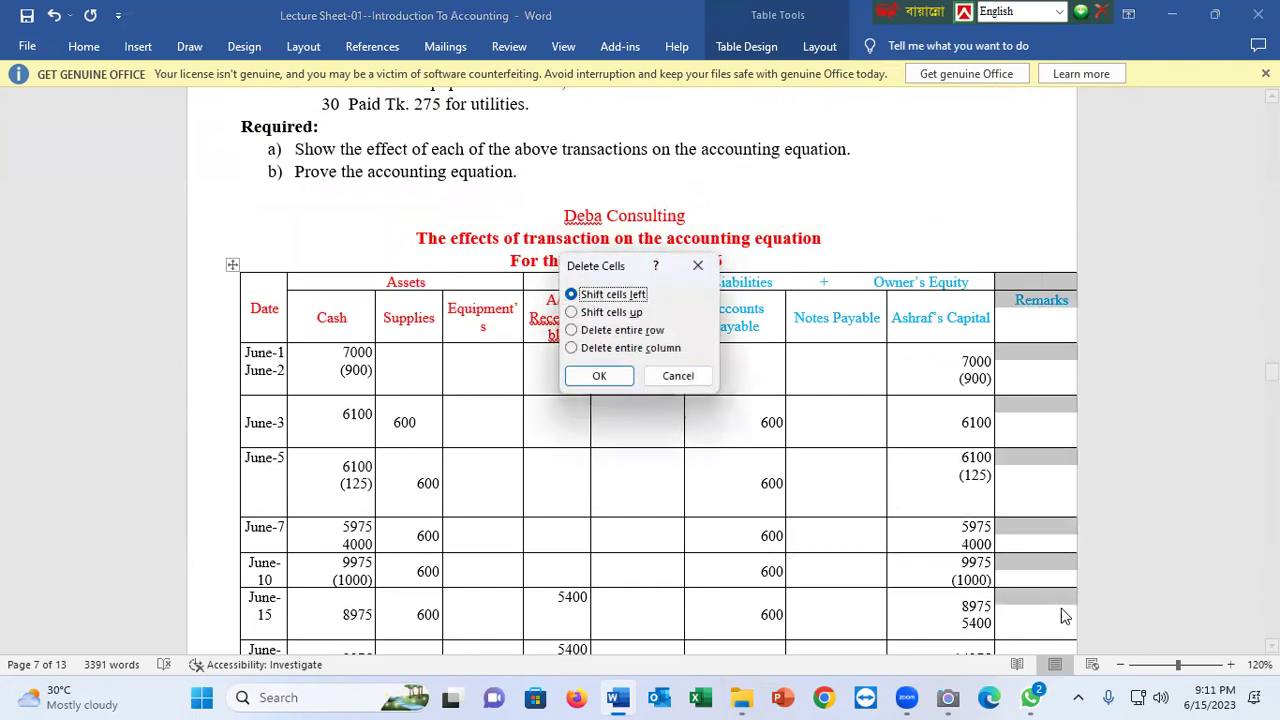
{"action": "left_click", "coordinate": [620, 376]}
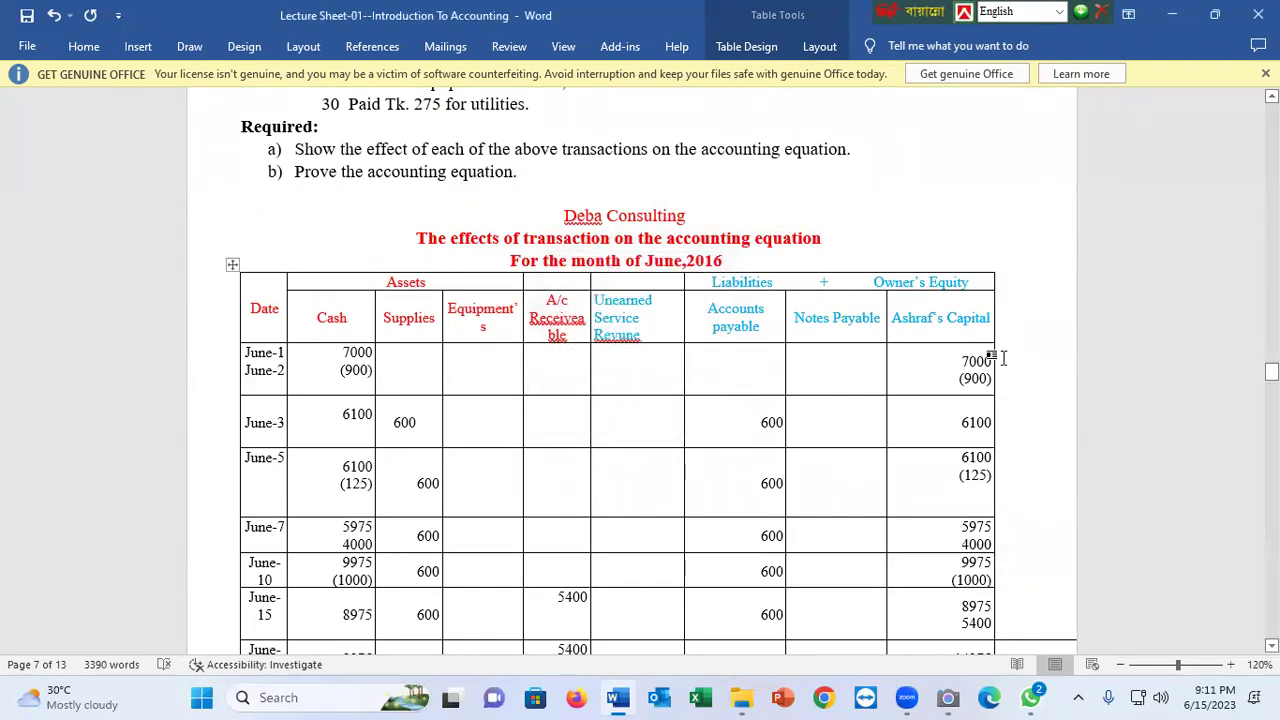
{"action": "scroll", "coordinate": [1000, 345], "scroll_direction": "down", "scroll_amount": 3}
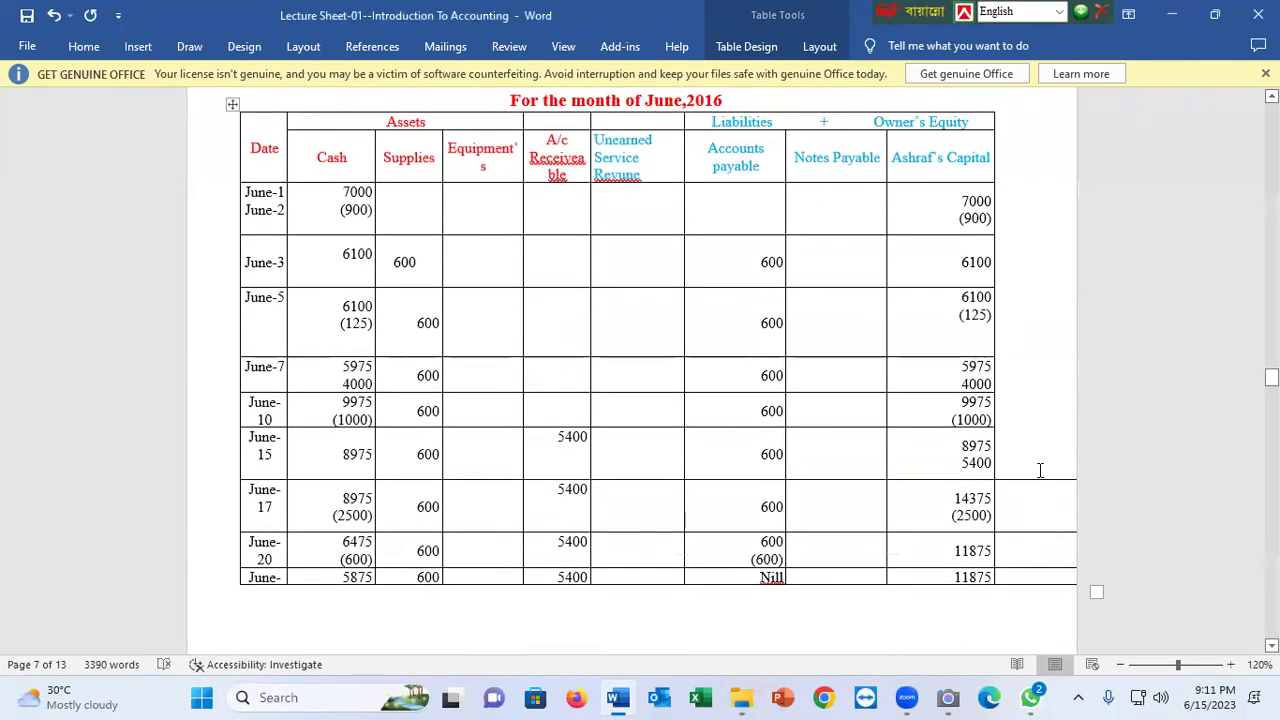
{"action": "left_click_drag", "start_coordinate": [1038, 484], "coordinate": [1059, 578]}
{"action": "key", "text": "BackSpace"}
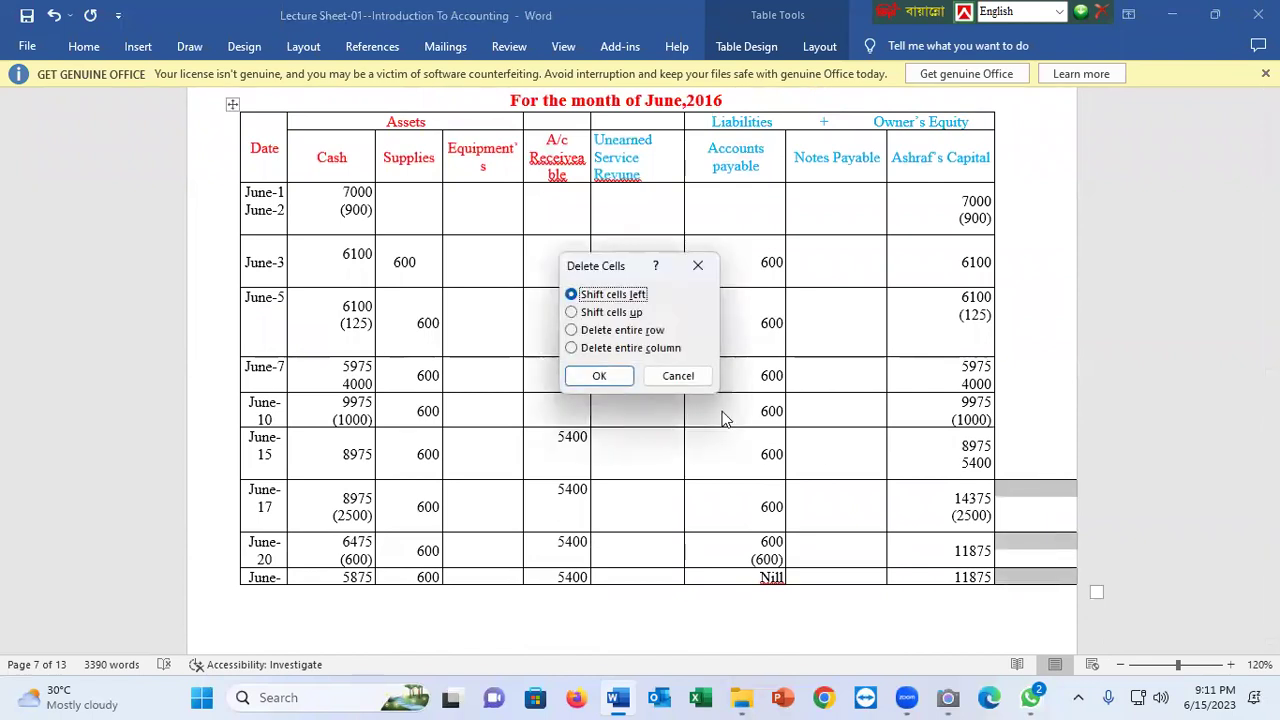
{"action": "left_click", "coordinate": [599, 376]}
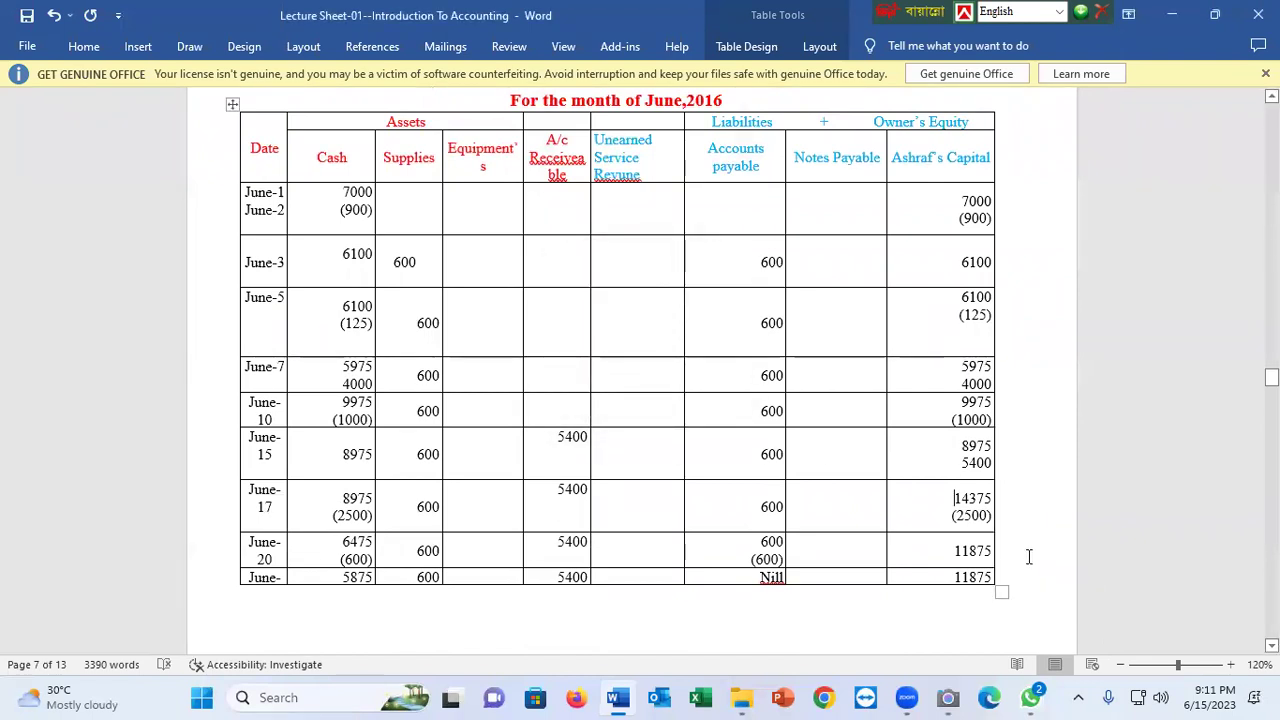
Add four empty rows at the end of the accounting equation table
{"action": "key", "text": "Return"}
{"action": "key", "text": "Return"}
{"action": "key", "text": "Return"}
{"action": "key", "text": "Return"}
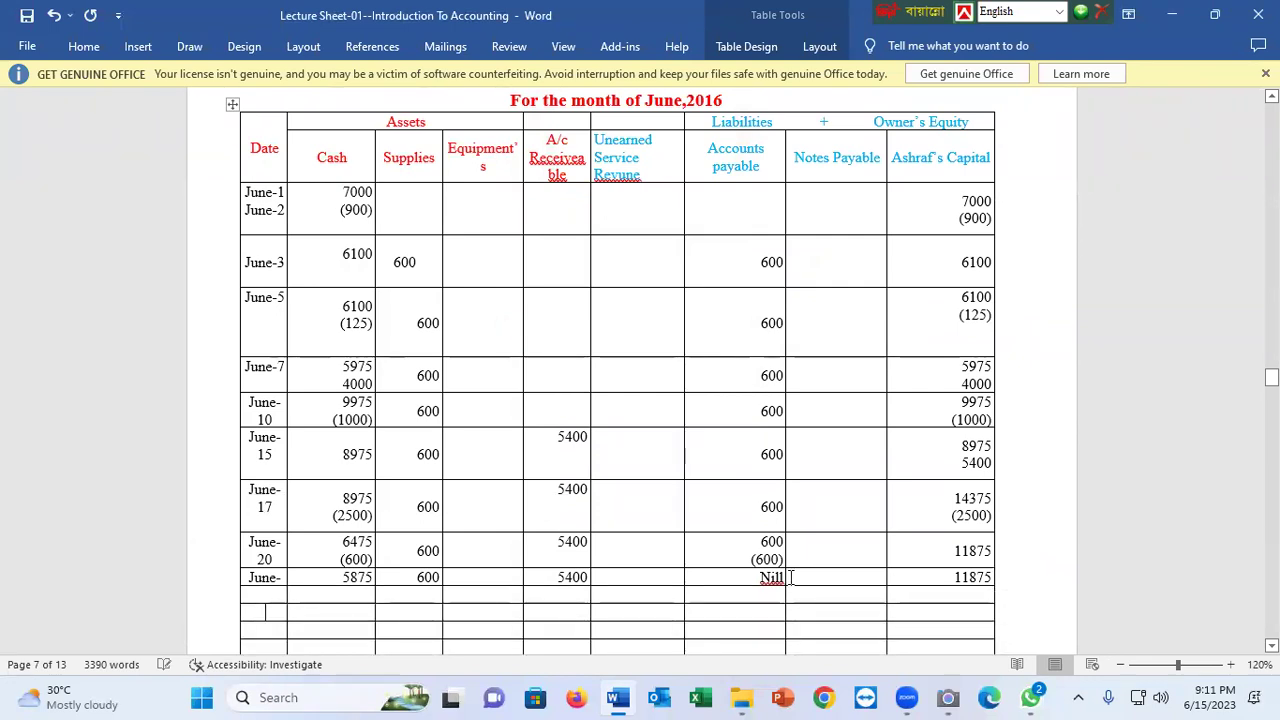
Copy the "June-" date text into the Date cells of the four new rows
{"action": "scroll", "coordinate": [1251, 478], "scroll_direction": "down", "scroll_amount": 3}
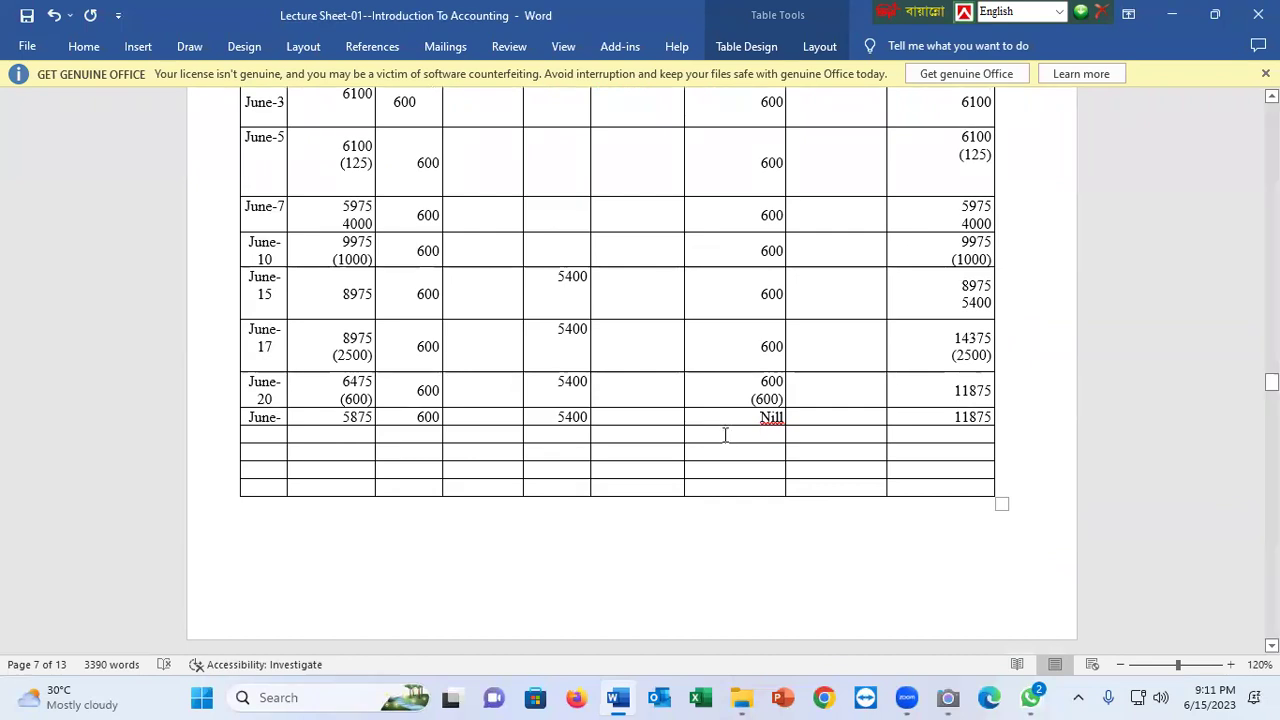
{"action": "scroll", "coordinate": [385, 444], "scroll_direction": "up", "scroll_amount": 7}
{"action": "scroll", "coordinate": [395, 444], "scroll_direction": "down", "scroll_amount": 5}
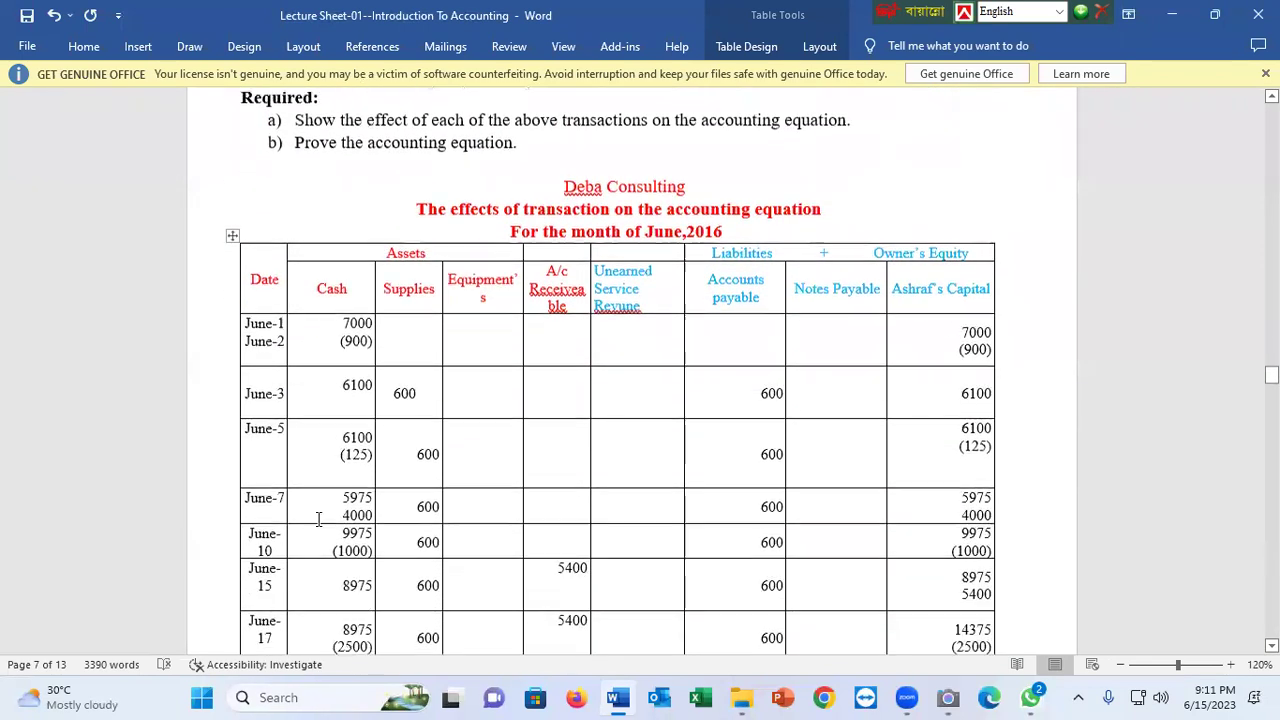
{"action": "left_click_drag", "start_coordinate": [283, 527], "coordinate": [273, 592]}
{"action": "key", "text": "ctrl+c"}
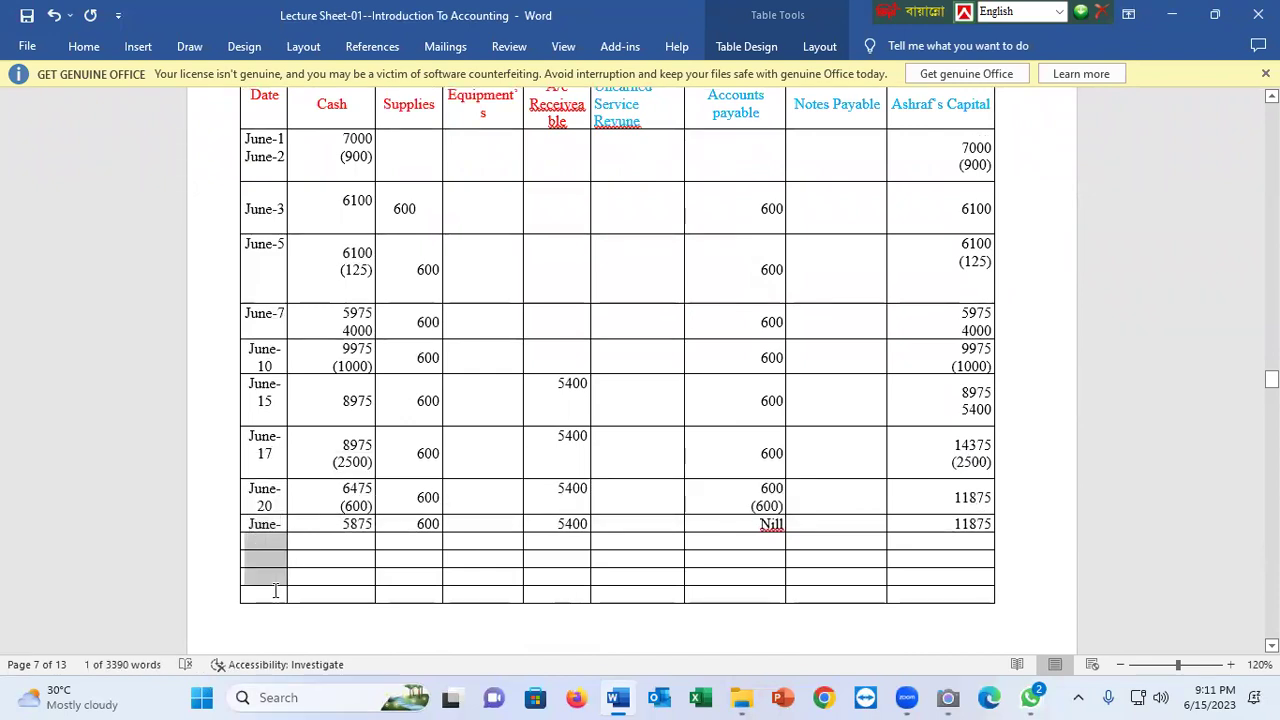
{"action": "key", "text": "ctrl+v"}
Highlight the June 24 transaction line for review and switch to the Camera app to examine the handwritten notes
{"action": "scroll", "coordinate": [408, 539], "scroll_direction": "up", "scroll_amount": 7}
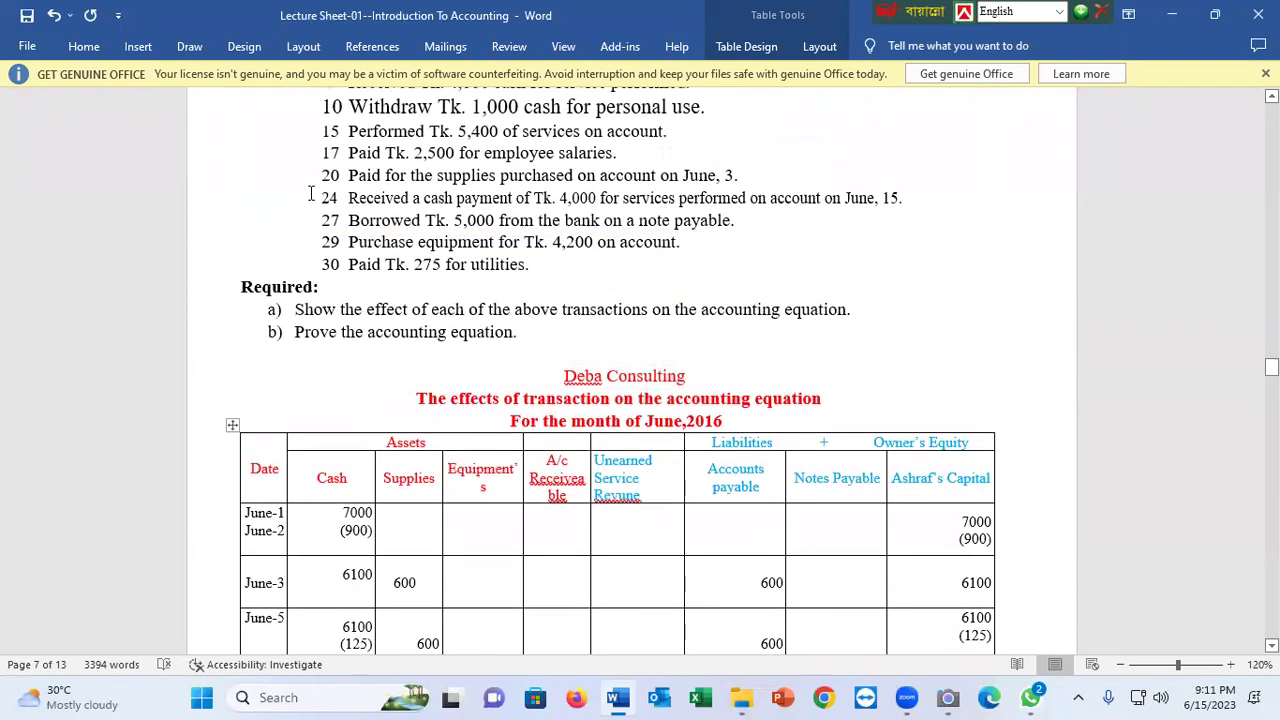
{"action": "left_click_drag", "start_coordinate": [320, 197], "coordinate": [901, 211]}
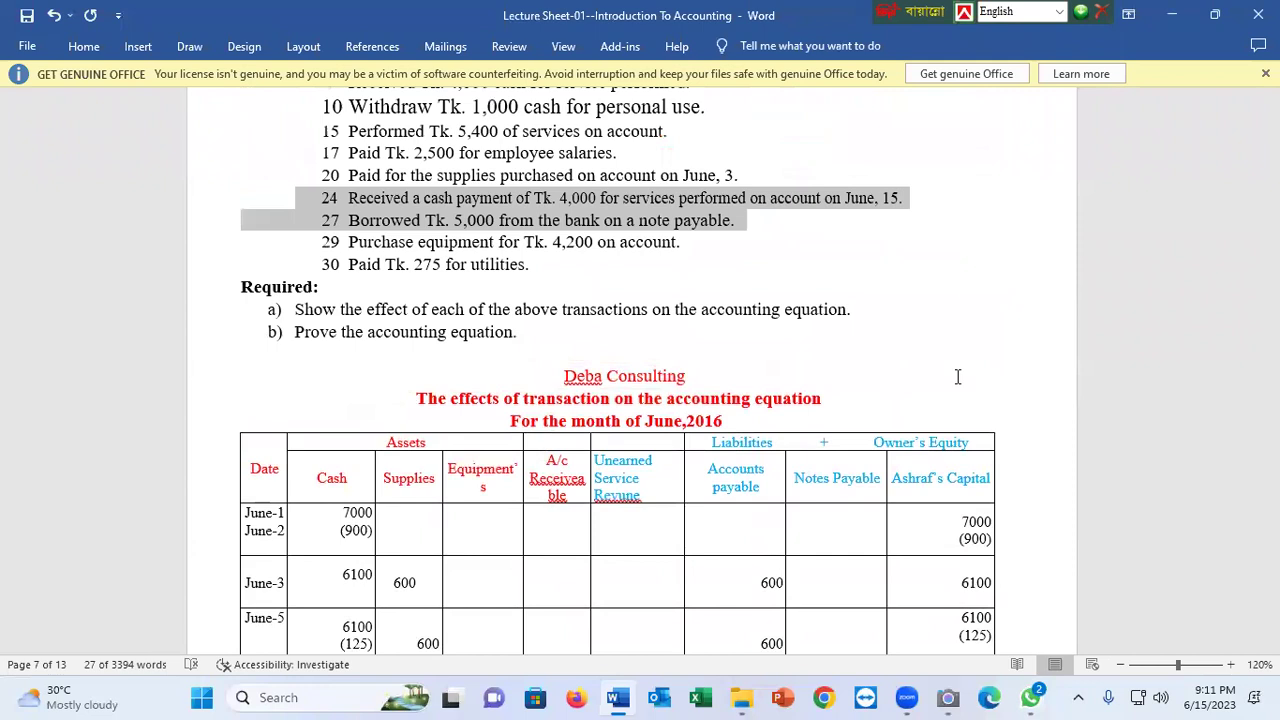
{"action": "left_click", "coordinate": [881, 231]}
{"action": "left_click_drag", "start_coordinate": [910, 198], "coordinate": [352, 198]}
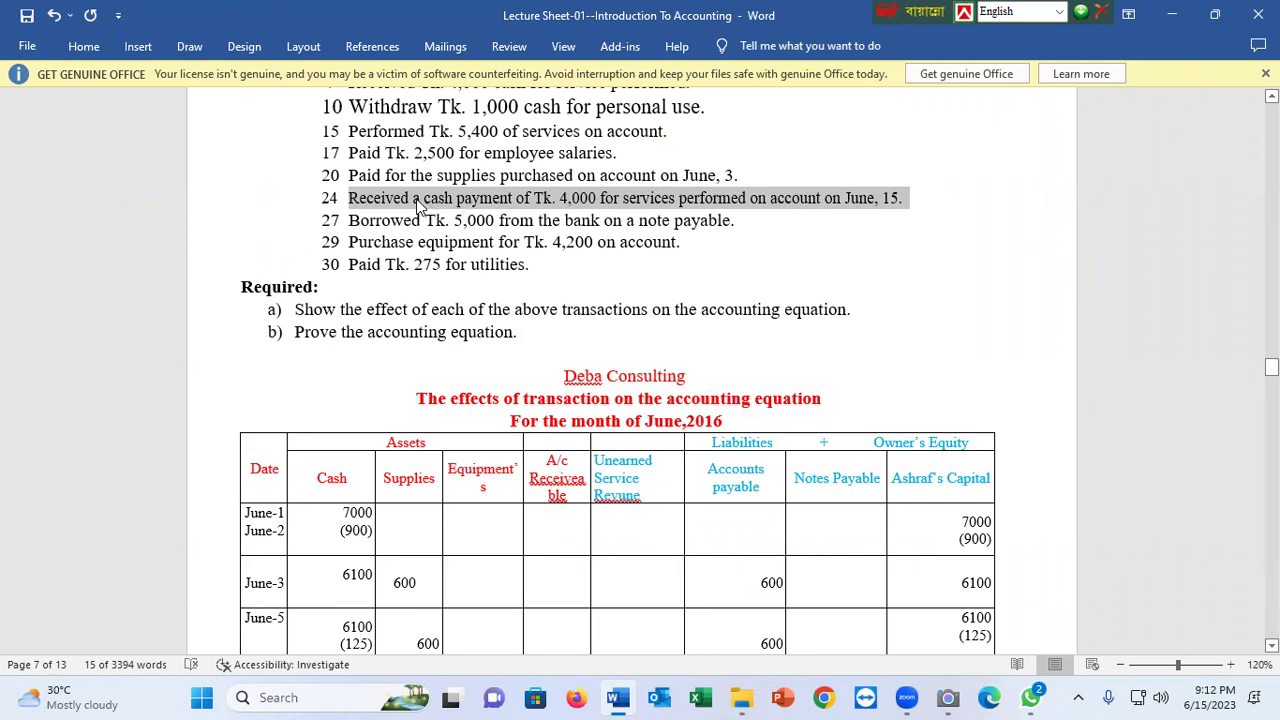
{"action": "key", "text": "ctrl+v"}
{"action": "left_click_drag", "start_coordinate": [413, 200], "coordinate": [348, 199]}
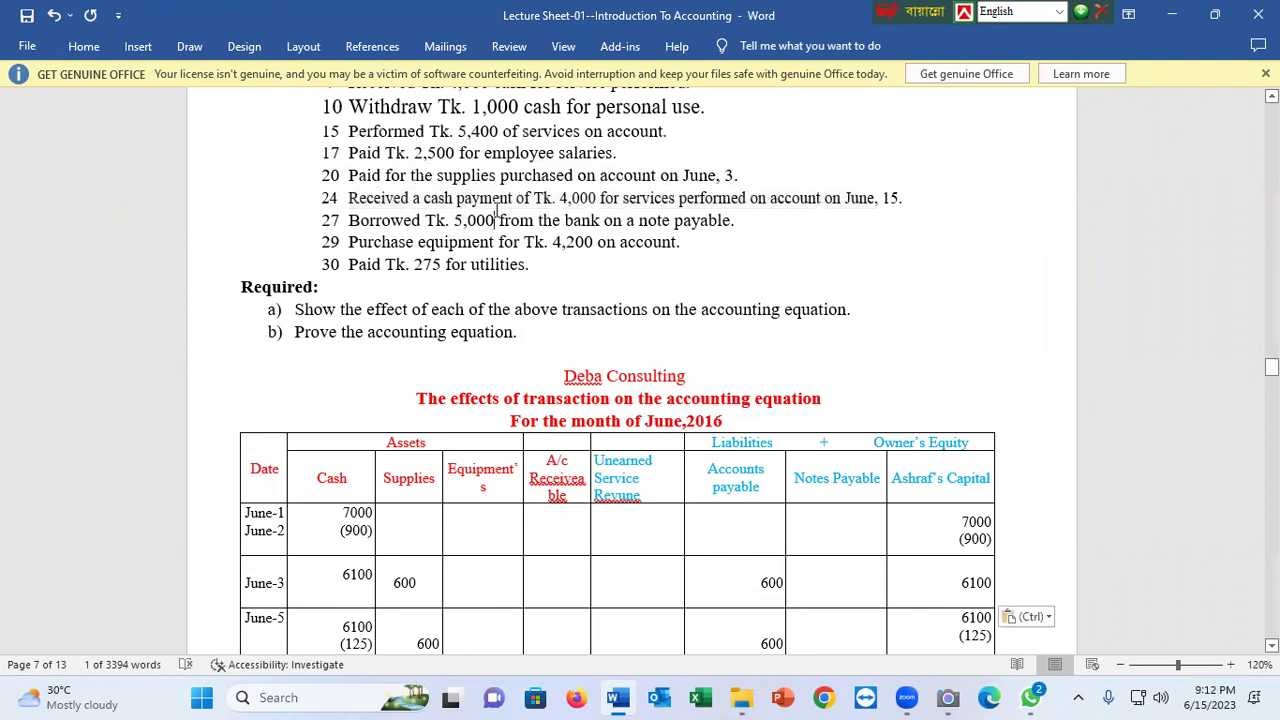
{"action": "left_click", "coordinate": [405, 197]}
{"action": "left_click_drag", "start_coordinate": [405, 197], "coordinate": [348, 199]}
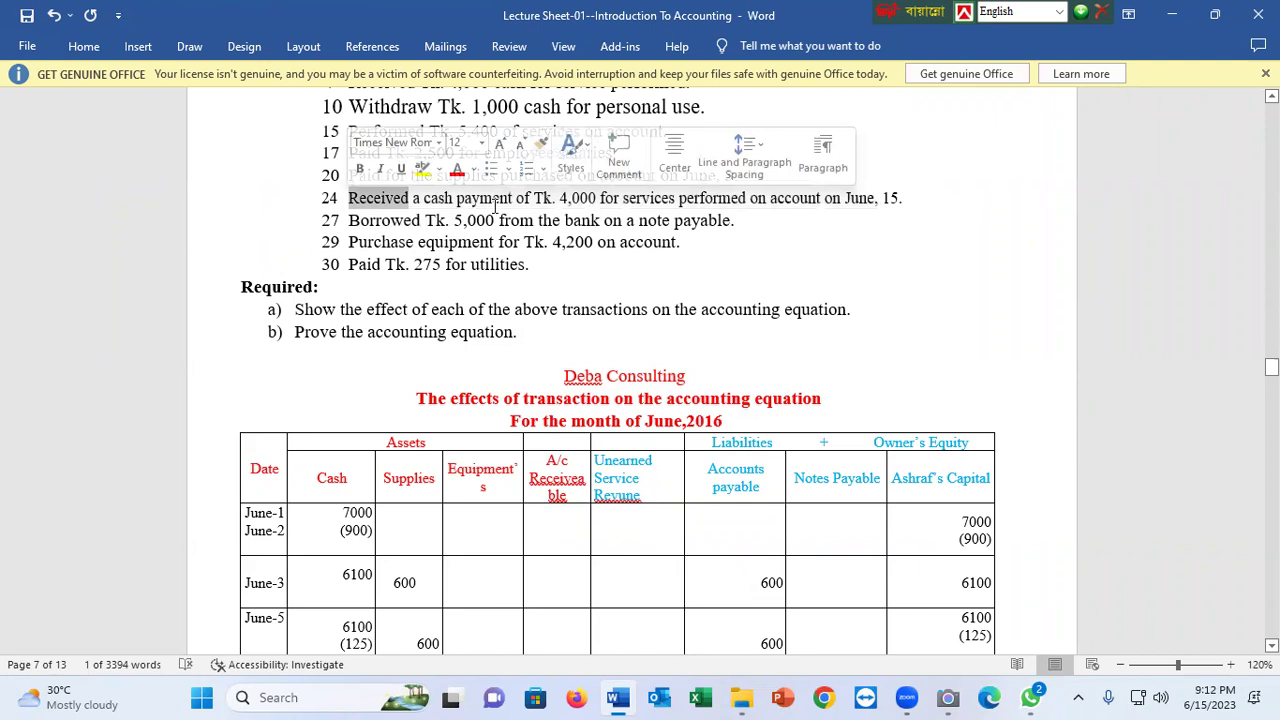
{"action": "scroll", "coordinate": [645, 283], "scroll_direction": "up", "scroll_amount": 2}
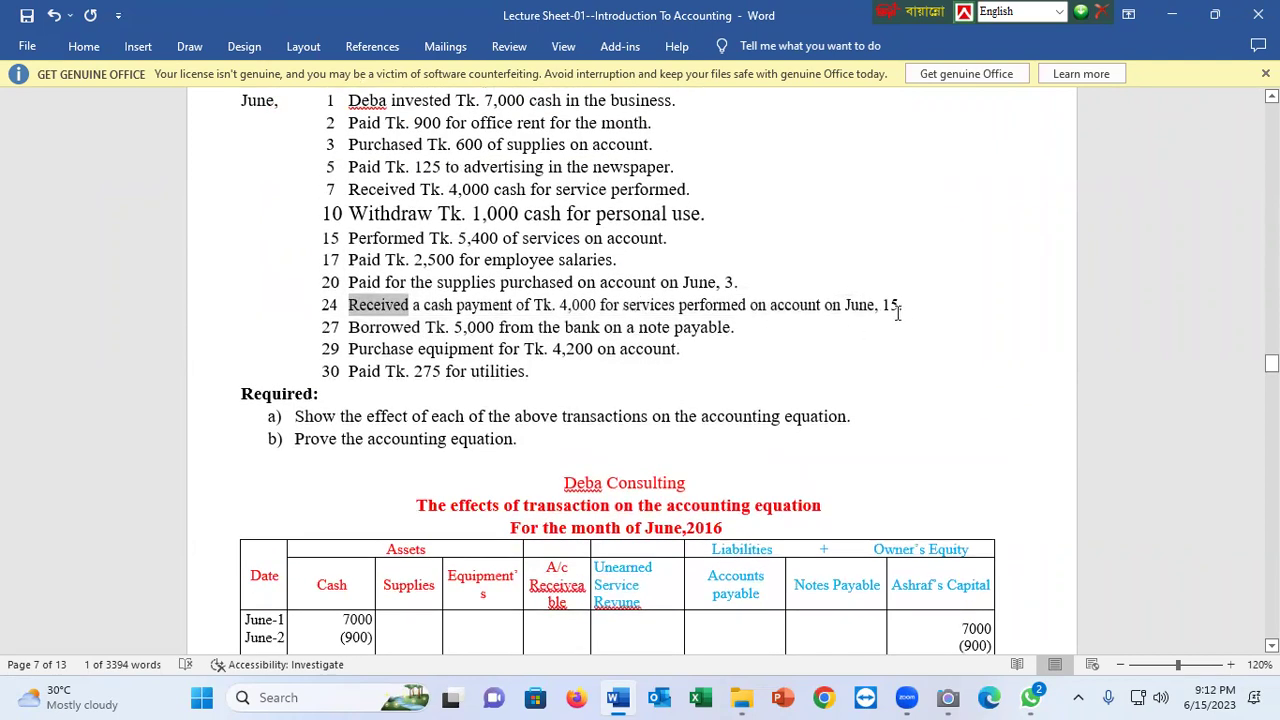
{"action": "left_click_drag", "start_coordinate": [893, 307], "coordinate": [346, 305]}
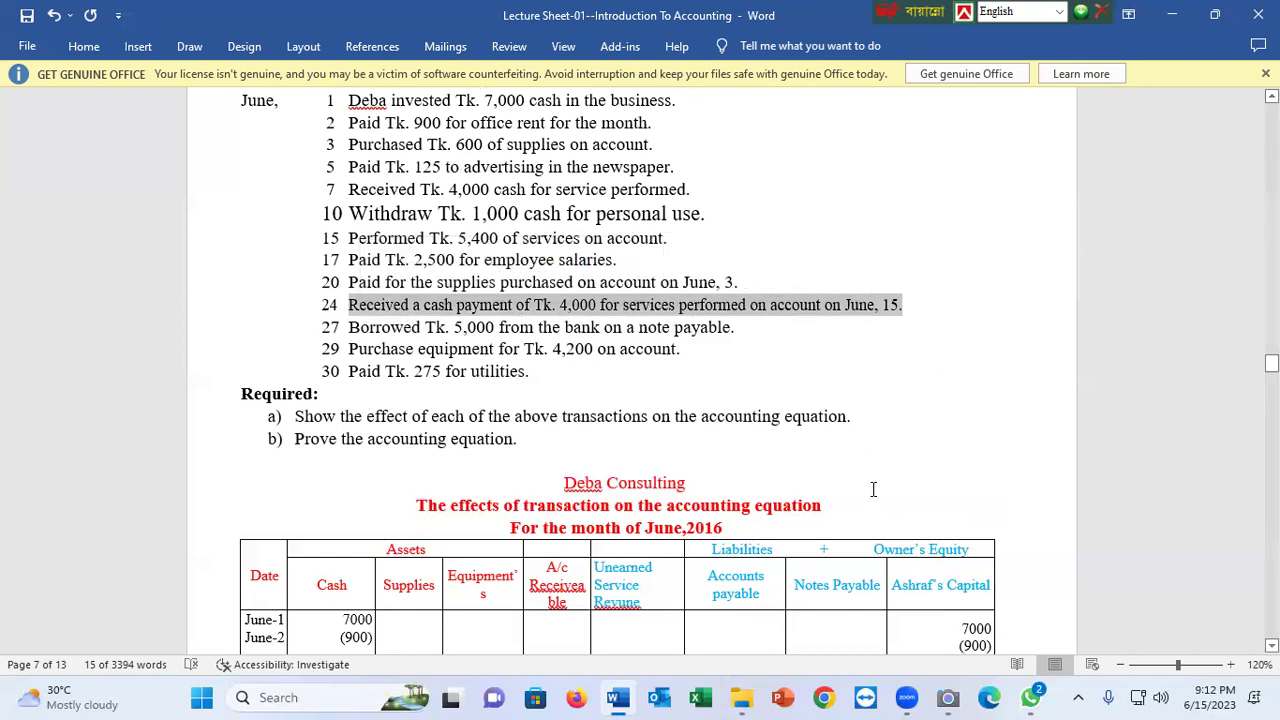
{"action": "left_click", "coordinate": [948, 697]}
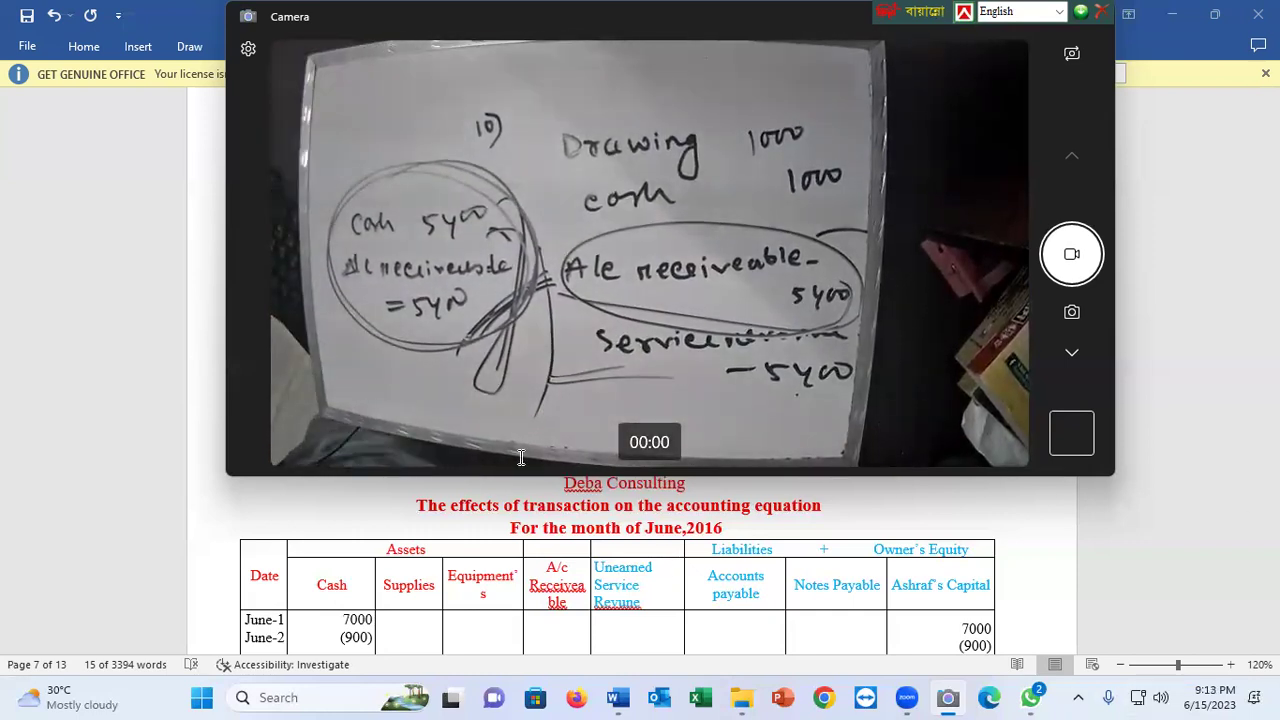
Return to the Word document and date the row below June-20 as June-24
{"action": "left_click", "coordinate": [578, 580]}
{"action": "scroll", "coordinate": [578, 582], "scroll_direction": "down", "scroll_amount": 5}
{"action": "scroll", "coordinate": [580, 585], "scroll_direction": "down", "scroll_amount": 2}
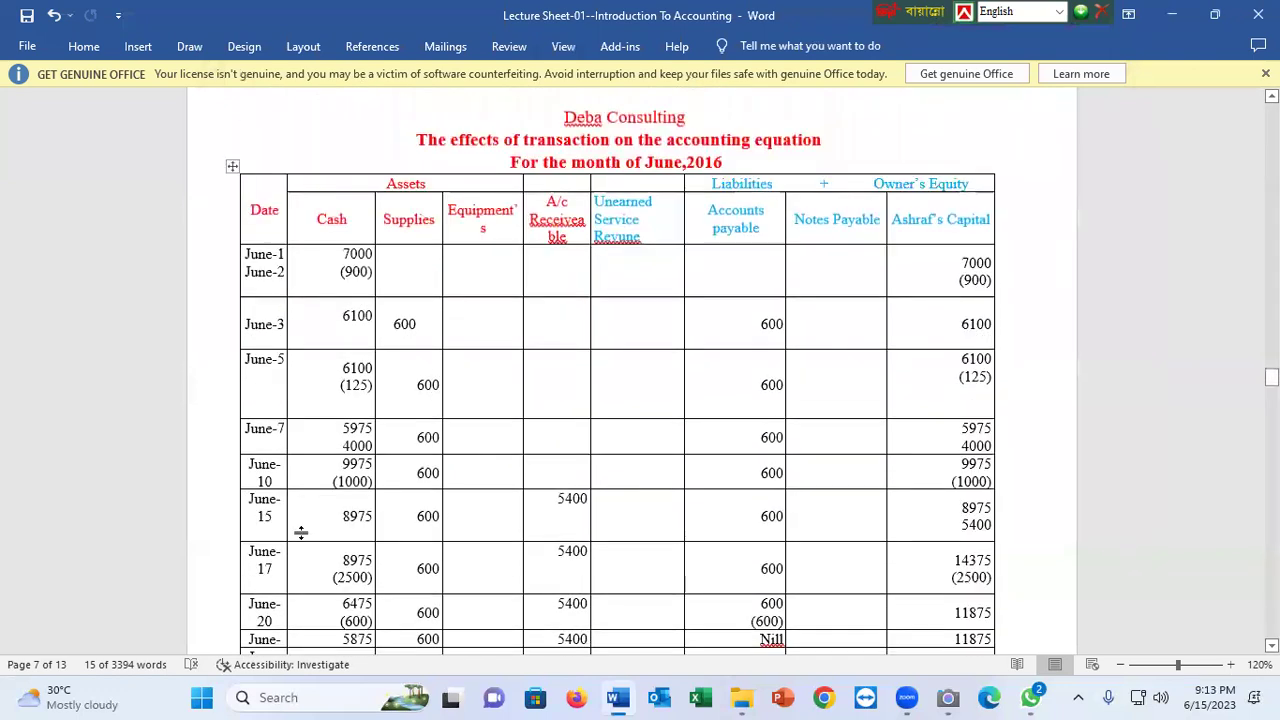
{"action": "key", "text": "ctrl+v"}
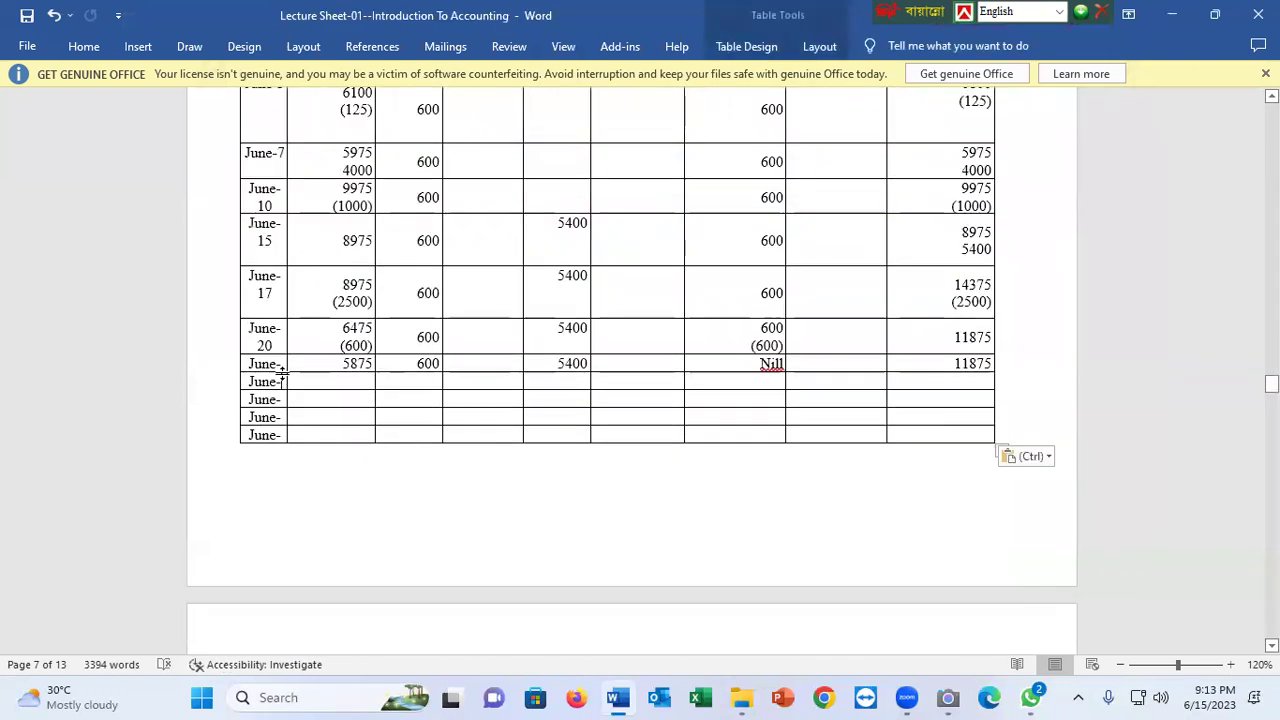
{"action": "type", "text": "24"}
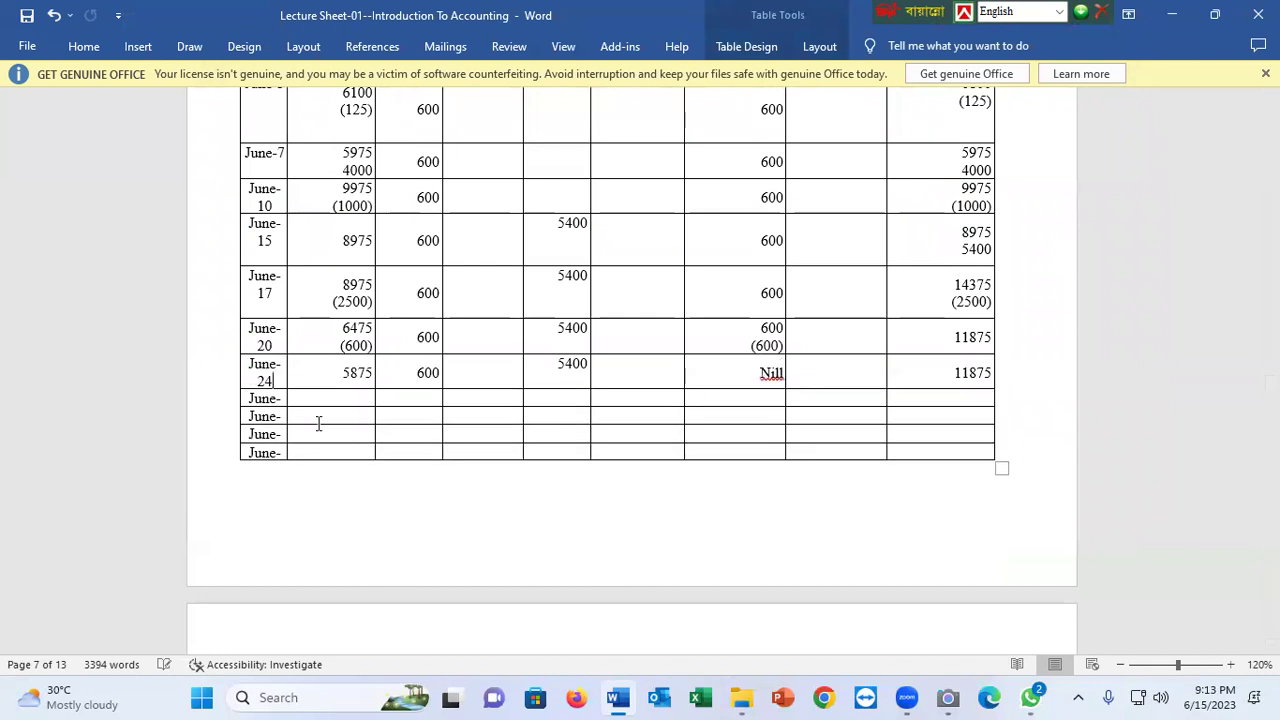
Enter 4000 as a second line below 5875 under Cash in the June-24 row
{"action": "left_click", "coordinate": [373, 372]}
{"action": "key", "text": "Return"}
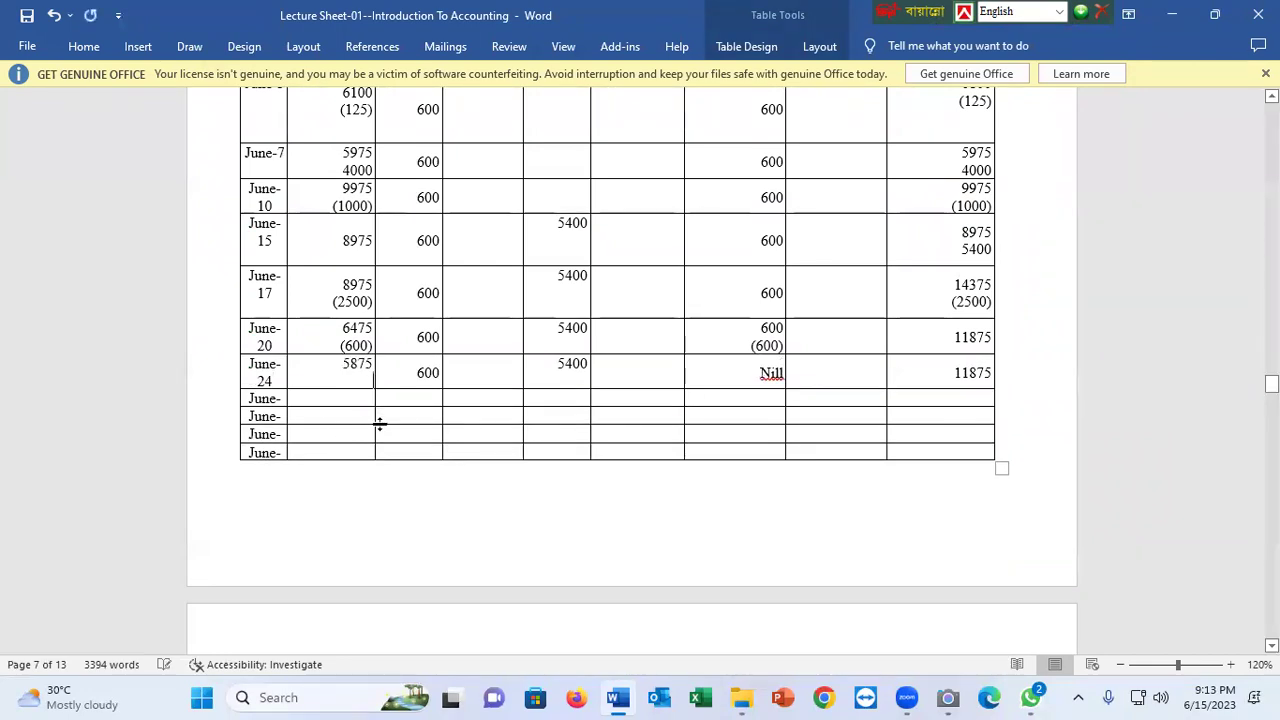
{"action": "type", "text": "5400"}
{"action": "left_click", "coordinate": [587, 363]}
{"action": "scroll", "coordinate": [423, 402], "scroll_direction": "up", "scroll_amount": 1}
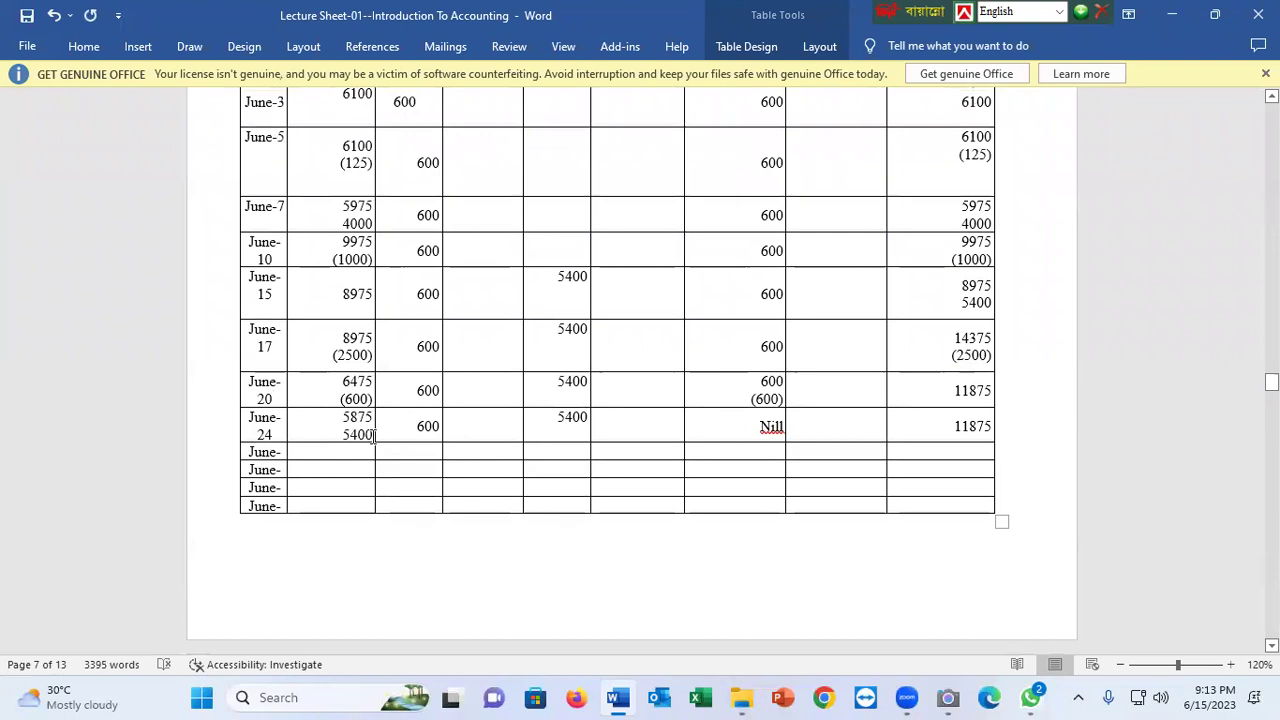
{"action": "key", "text": "BackSpace"}
{"action": "key", "text": "BackSpace"}
{"action": "key", "text": "BackSpace"}
{"action": "key", "text": "BackSpace"}
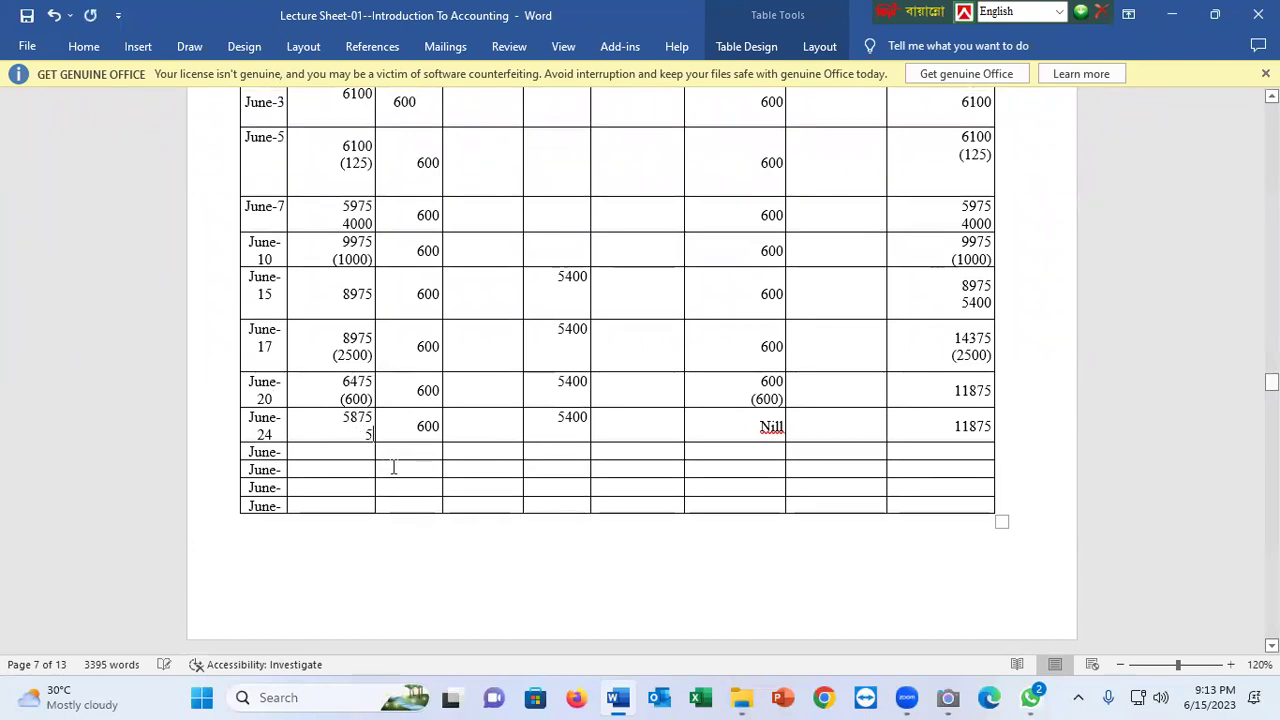
{"action": "type", "text": "4000"}
{"action": "scroll", "coordinate": [502, 487], "scroll_direction": "up", "scroll_amount": 1}
{"action": "scroll", "coordinate": [502, 487], "scroll_direction": "up", "scroll_amount": 5}
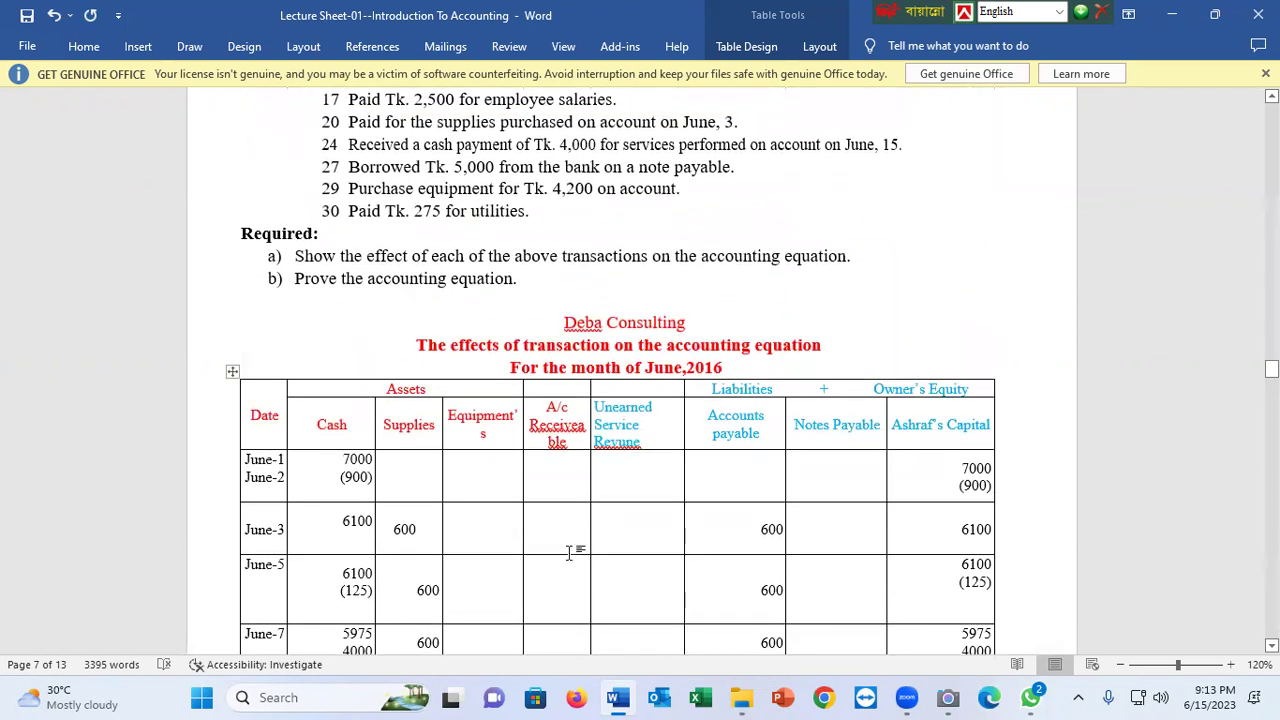
{"action": "scroll", "coordinate": [425, 590], "scroll_direction": "down", "scroll_amount": 5}
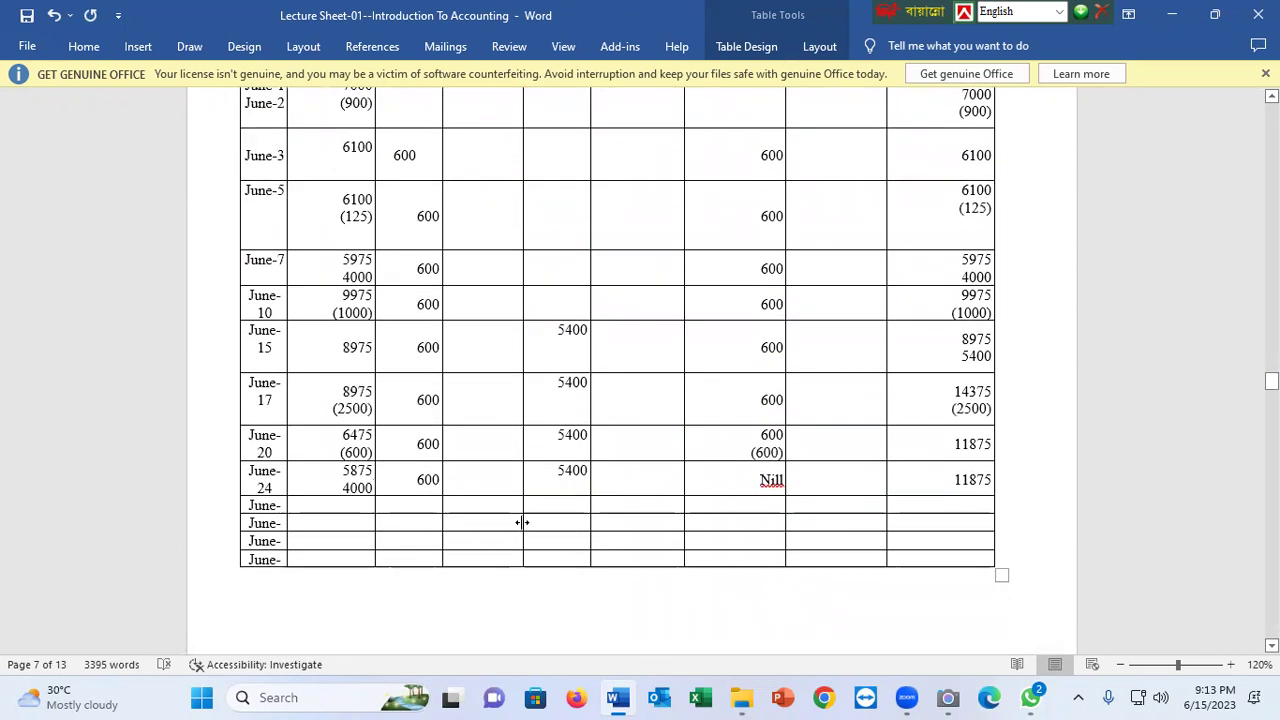
Enter (4000) as a second line below 5400 under A/c Receivable in the June-24 row
{"action": "left_click_drag", "start_coordinate": [587, 473], "coordinate": [561, 475]}
{"action": "left_click", "coordinate": [587, 472]}
{"action": "key", "text": "Return"}
{"action": "type", "text": "(4000)"}
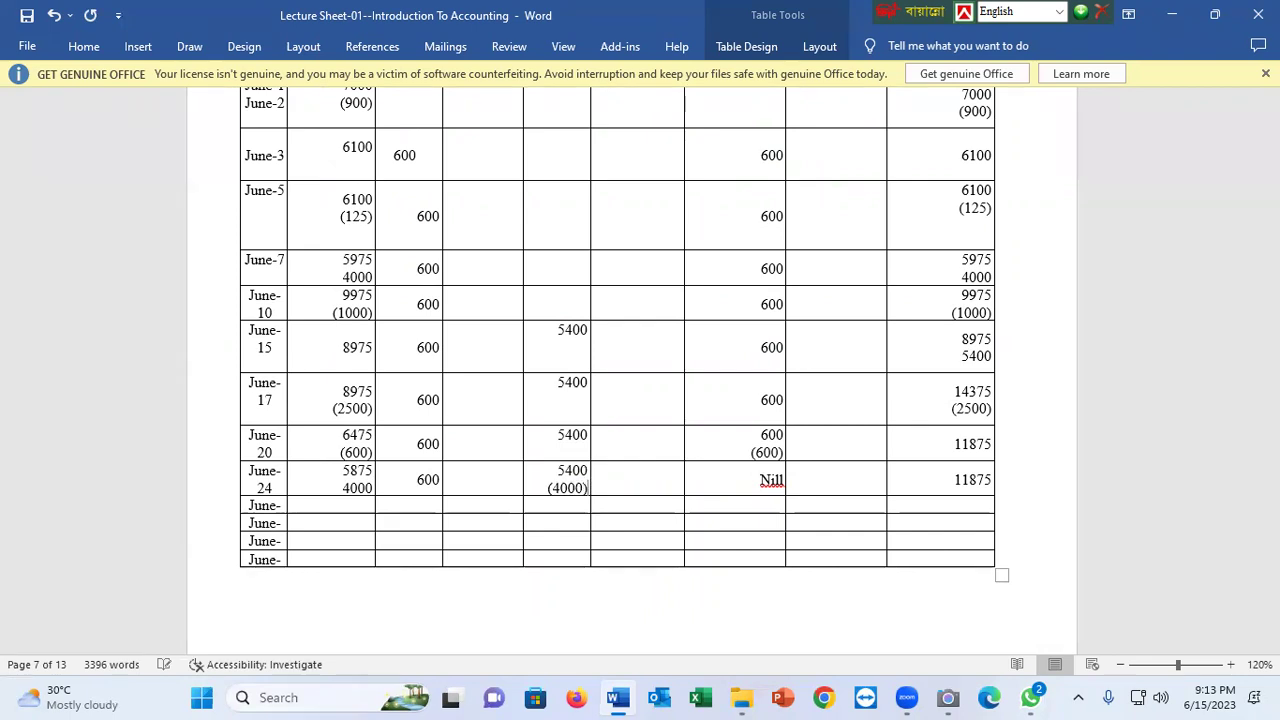
Fill the row below June-24 with 1400 under A/c Receivable, 9875 under Cash, 600 under Supplies and 11875 under Capital
{"action": "left_click", "coordinate": [577, 503]}
{"action": "type", "text": "1400"}
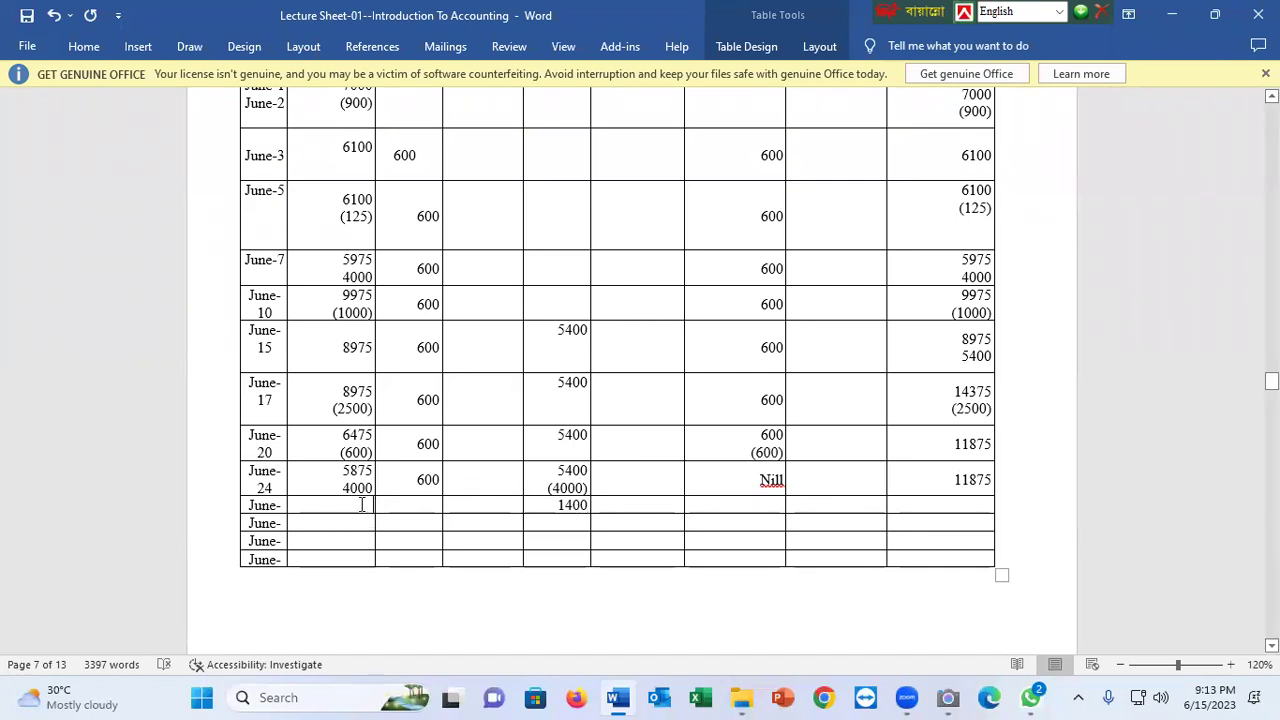
{"action": "left_click", "coordinate": [362, 505]}
{"action": "type", "text": "9875"}
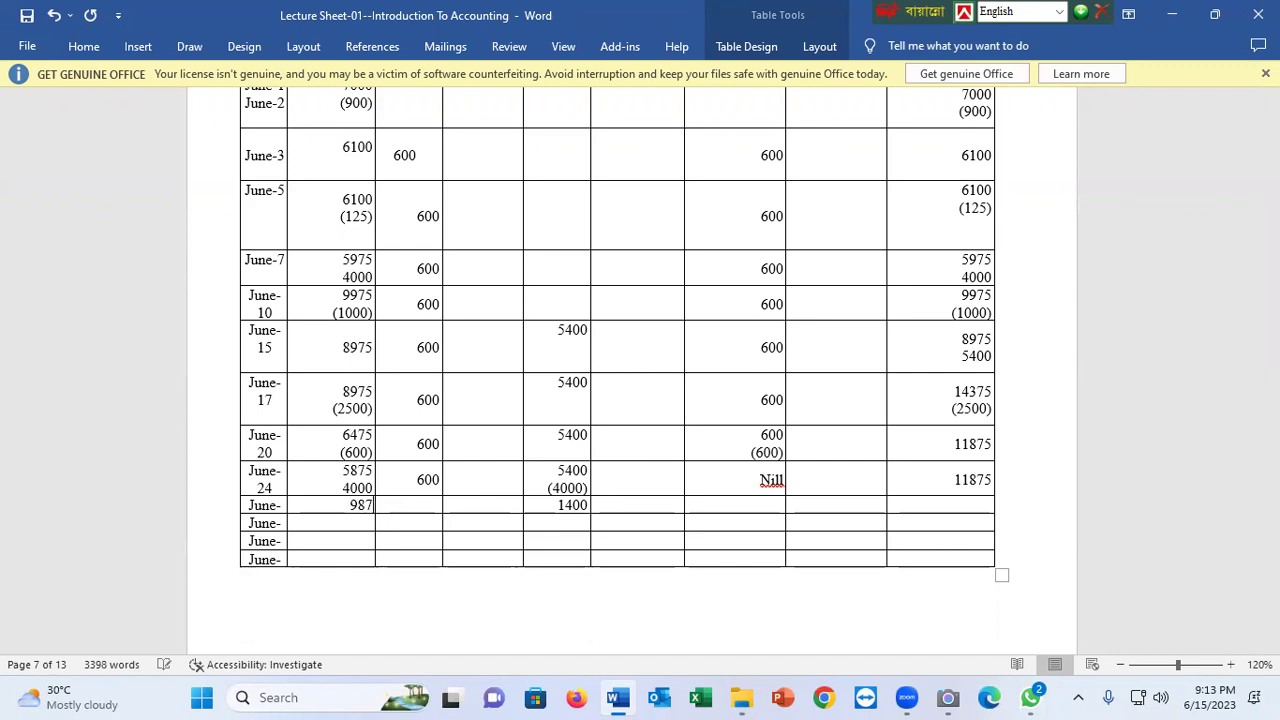
{"action": "left_click", "coordinate": [431, 505]}
{"action": "type", "text": "600"}
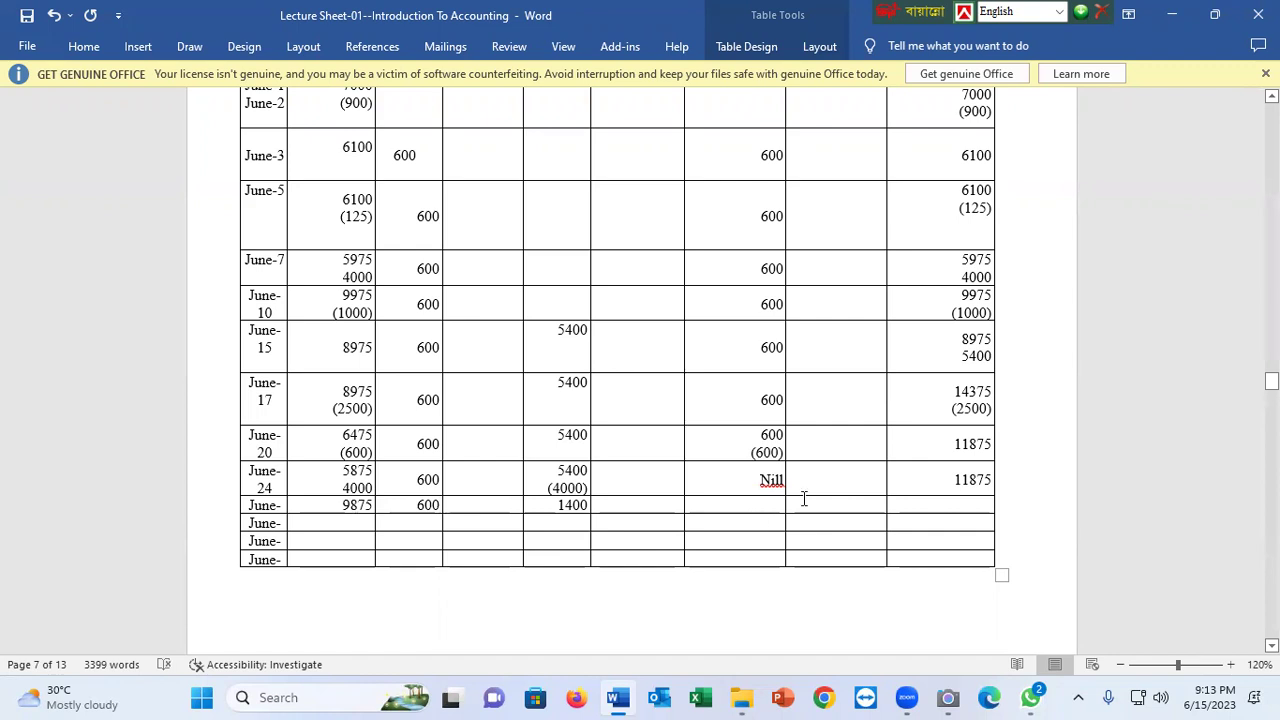
{"action": "left_click", "coordinate": [980, 508]}
{"action": "type", "text": "11875"}
Review the June 27 bank borrowing transaction in the problem text, highlighting its line
{"action": "scroll", "coordinate": [472, 443], "scroll_direction": "up", "scroll_amount": 8}
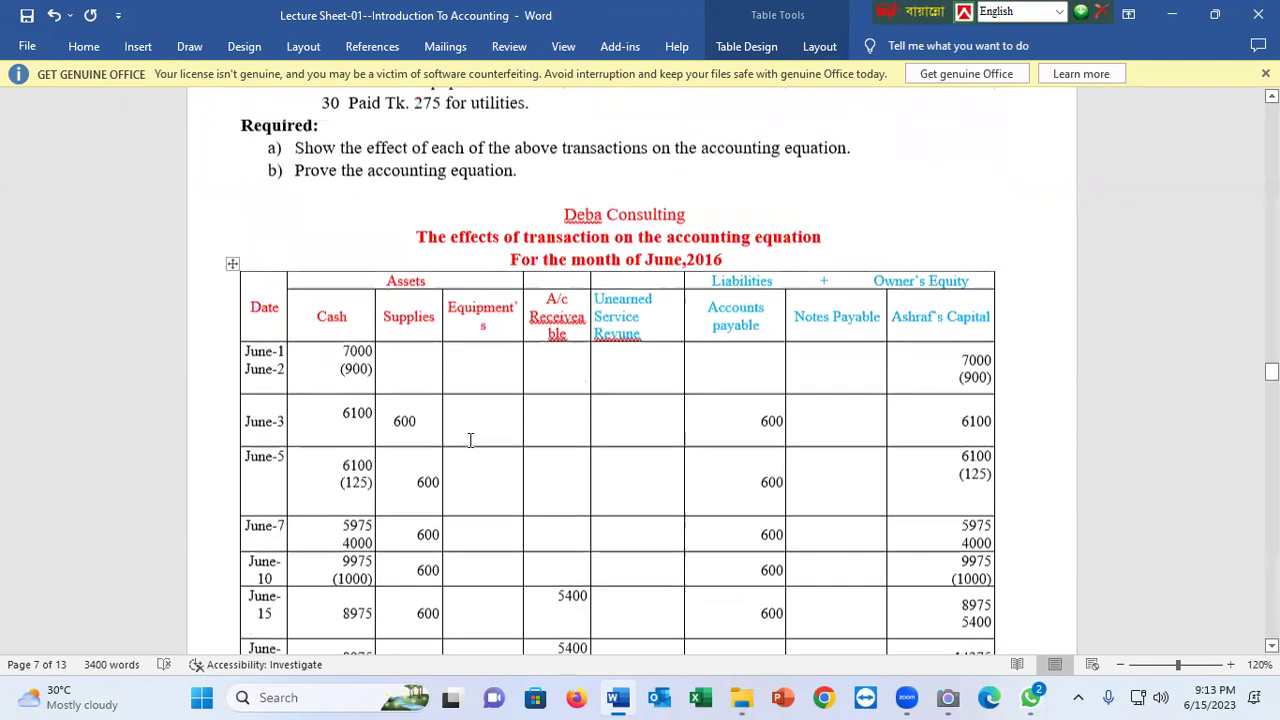
{"action": "left_click_drag", "start_coordinate": [749, 229], "coordinate": [320, 220]}
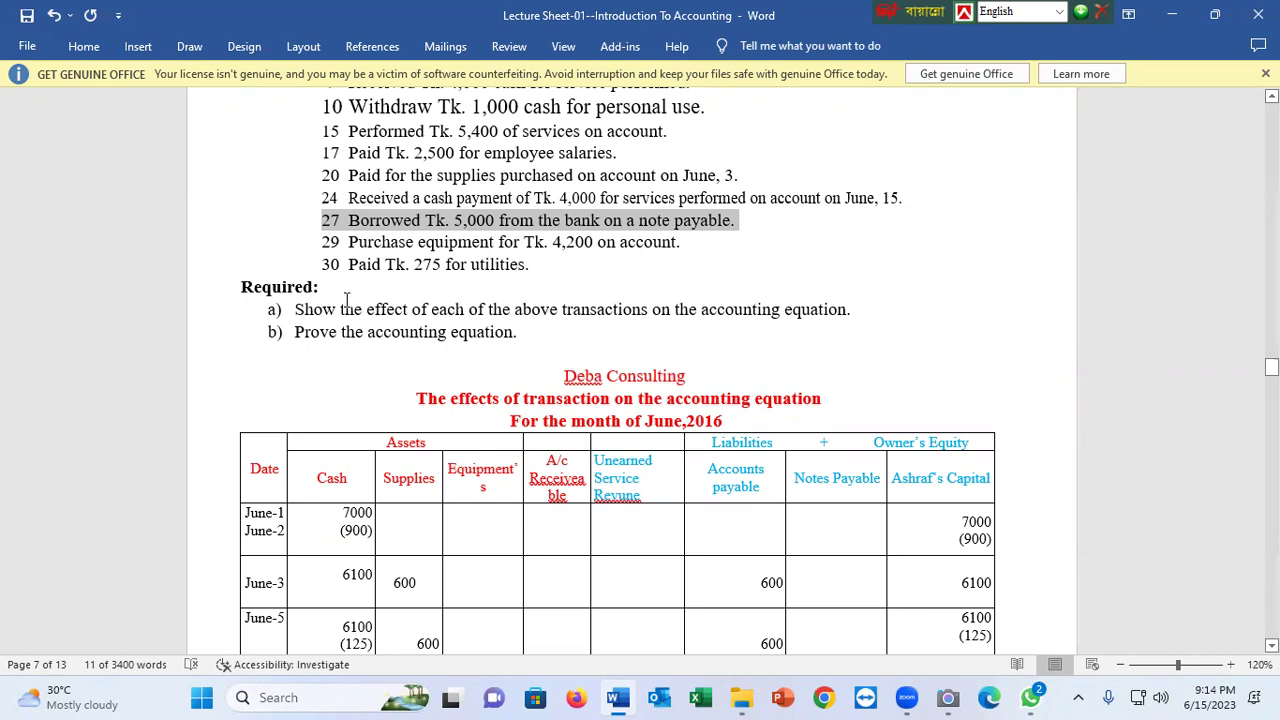
{"action": "left_click", "coordinate": [377, 235]}
{"action": "left_click_drag", "start_coordinate": [322, 222], "coordinate": [734, 221]}
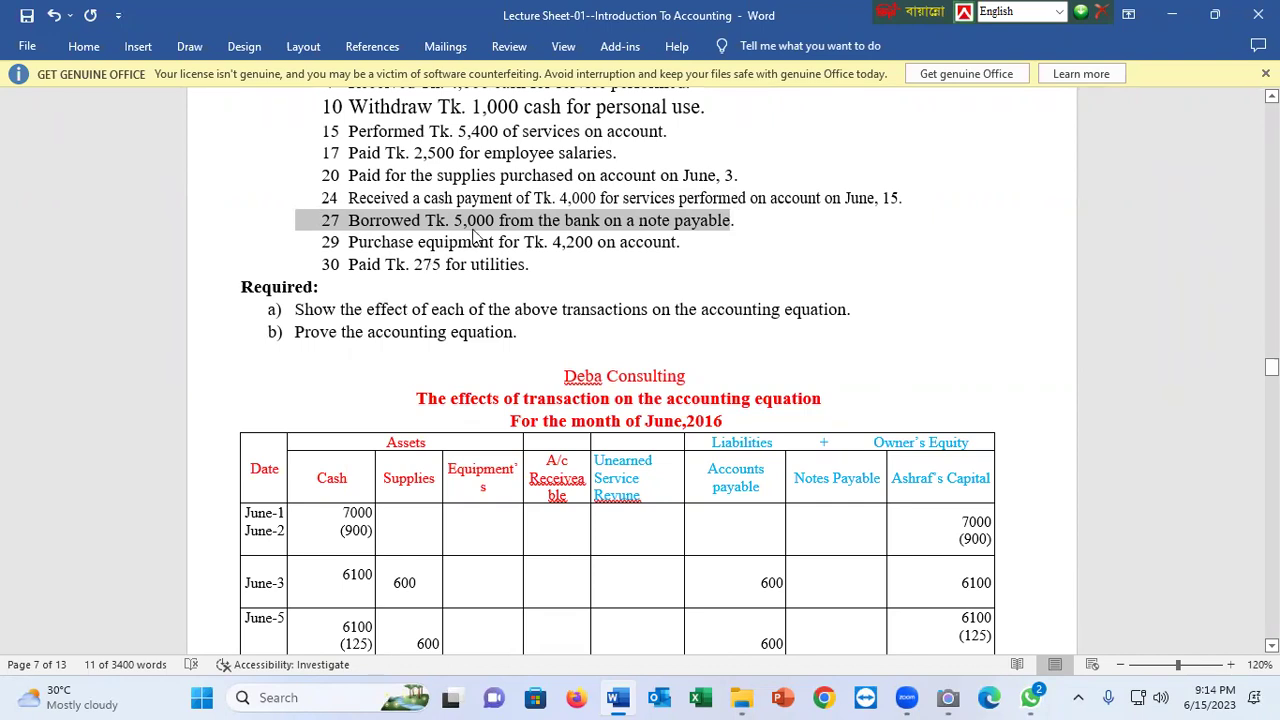
{"action": "left_click", "coordinate": [454, 220]}
{"action": "left_click_drag", "start_coordinate": [348, 221], "coordinate": [581, 226]}
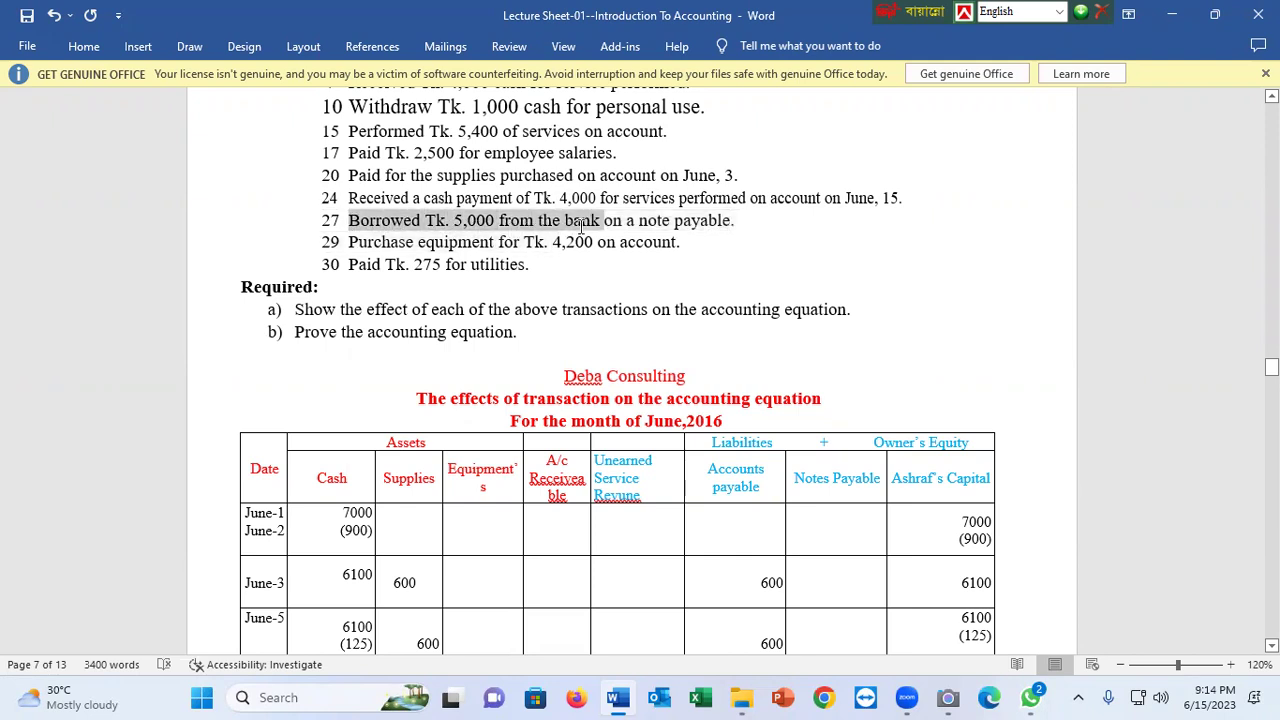
{"action": "scroll", "coordinate": [570, 240], "scroll_direction": "up", "scroll_amount": 1}
{"action": "scroll", "coordinate": [555, 283], "scroll_direction": "up", "scroll_amount": 1}
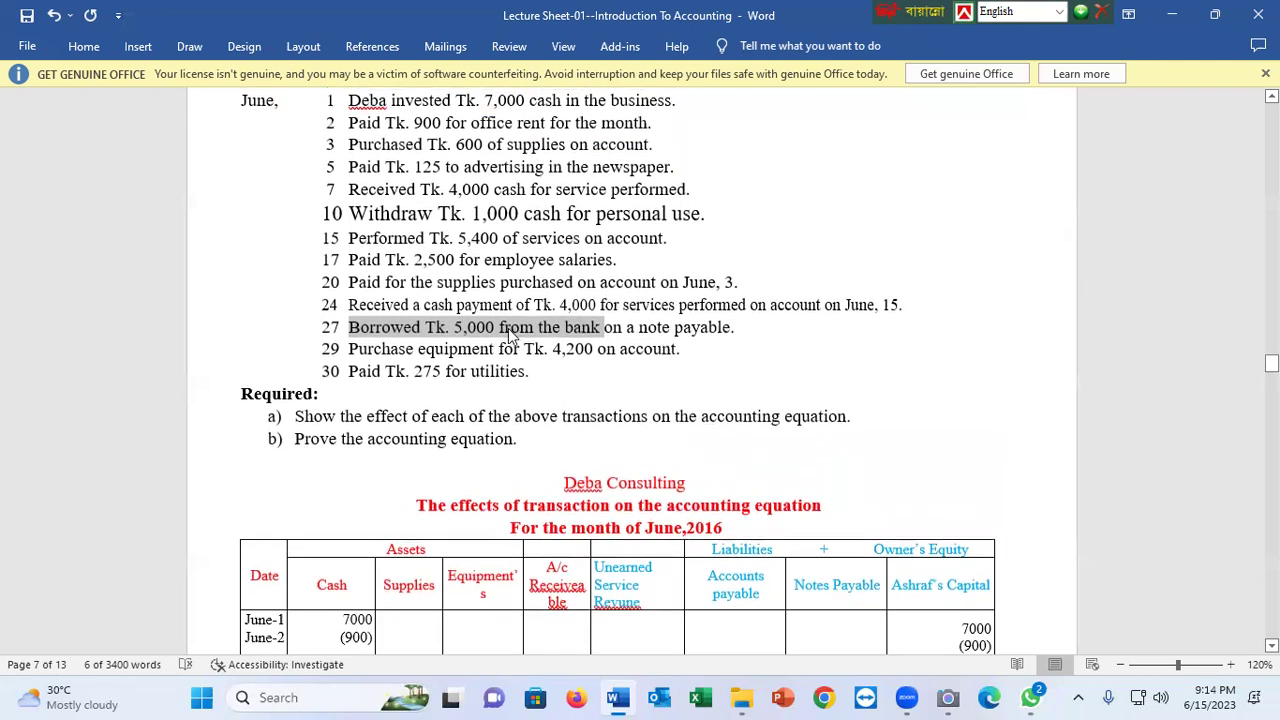
{"action": "left_click", "coordinate": [508, 333]}
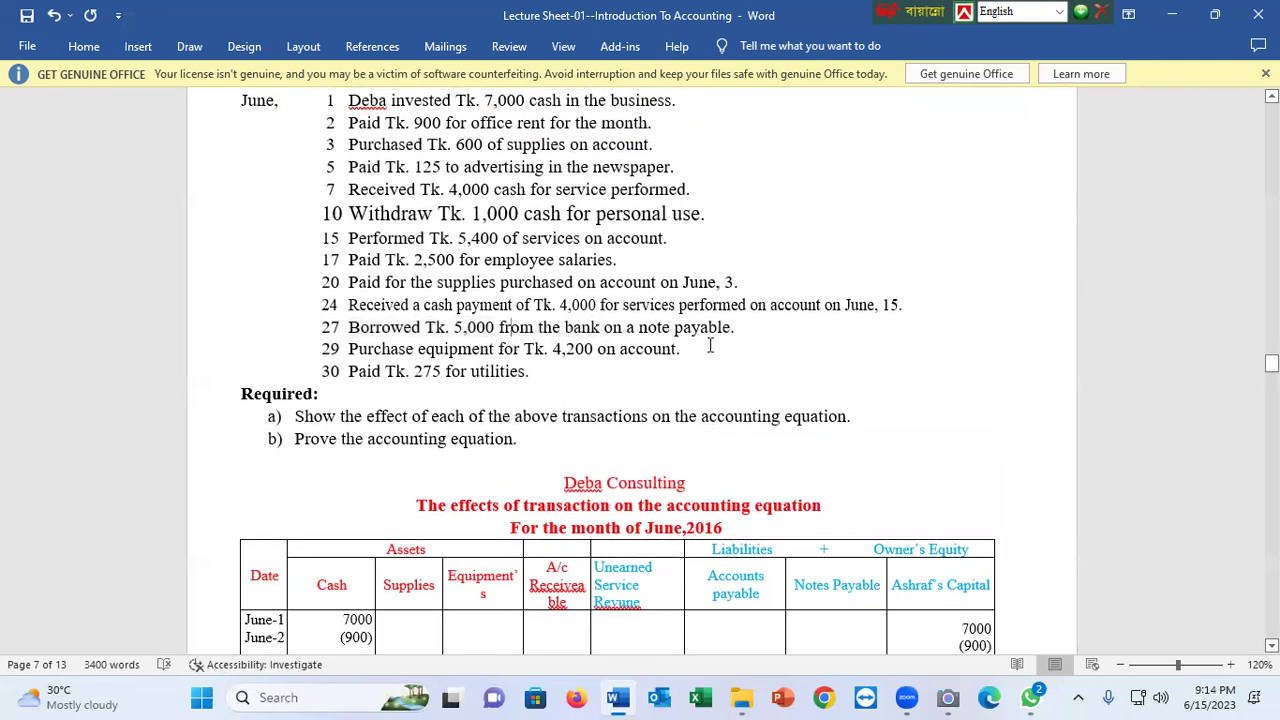
{"action": "left_click_drag", "start_coordinate": [738, 330], "coordinate": [455, 337]}
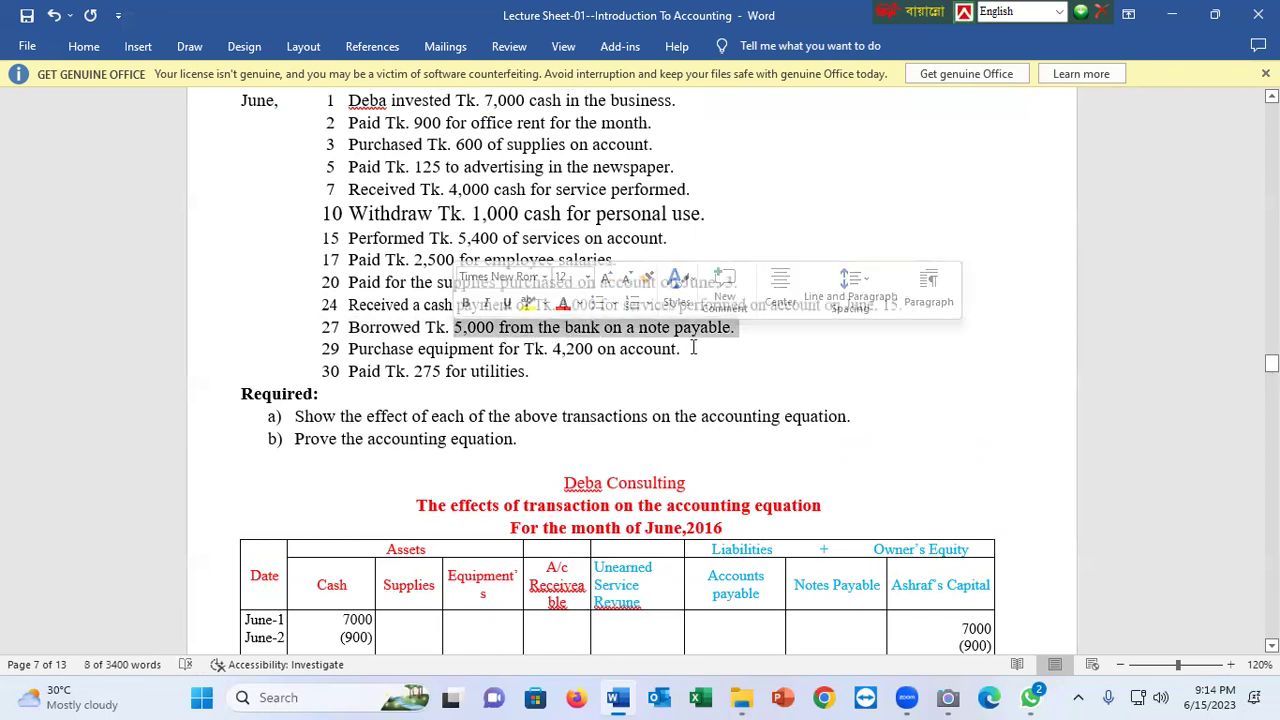
{"action": "left_click", "coordinate": [741, 330]}
{"action": "left_click_drag", "start_coordinate": [738, 328], "coordinate": [348, 331]}
Date the row below June-24 as June-27 and add 5000 as a second line below 9875 under Cash
{"action": "scroll", "coordinate": [640, 421], "scroll_direction": "down", "scroll_amount": 3}
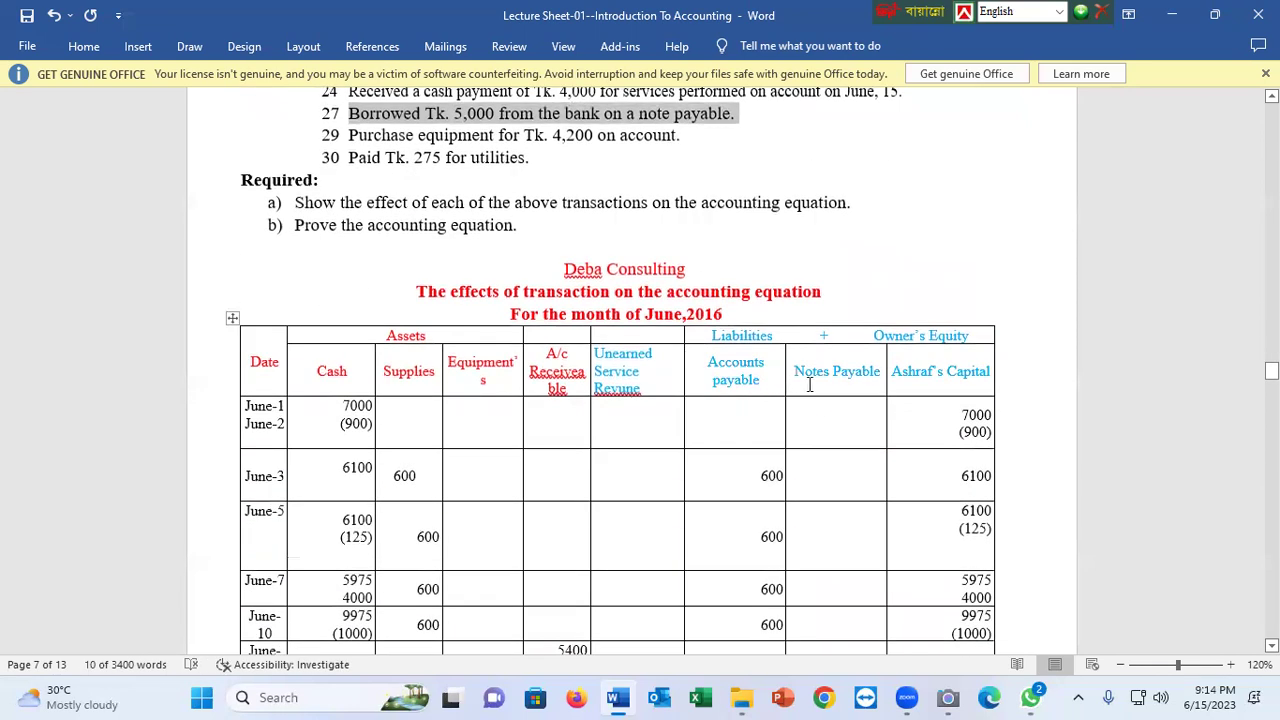
{"action": "scroll", "coordinate": [337, 530], "scroll_direction": "down", "scroll_amount": 7}
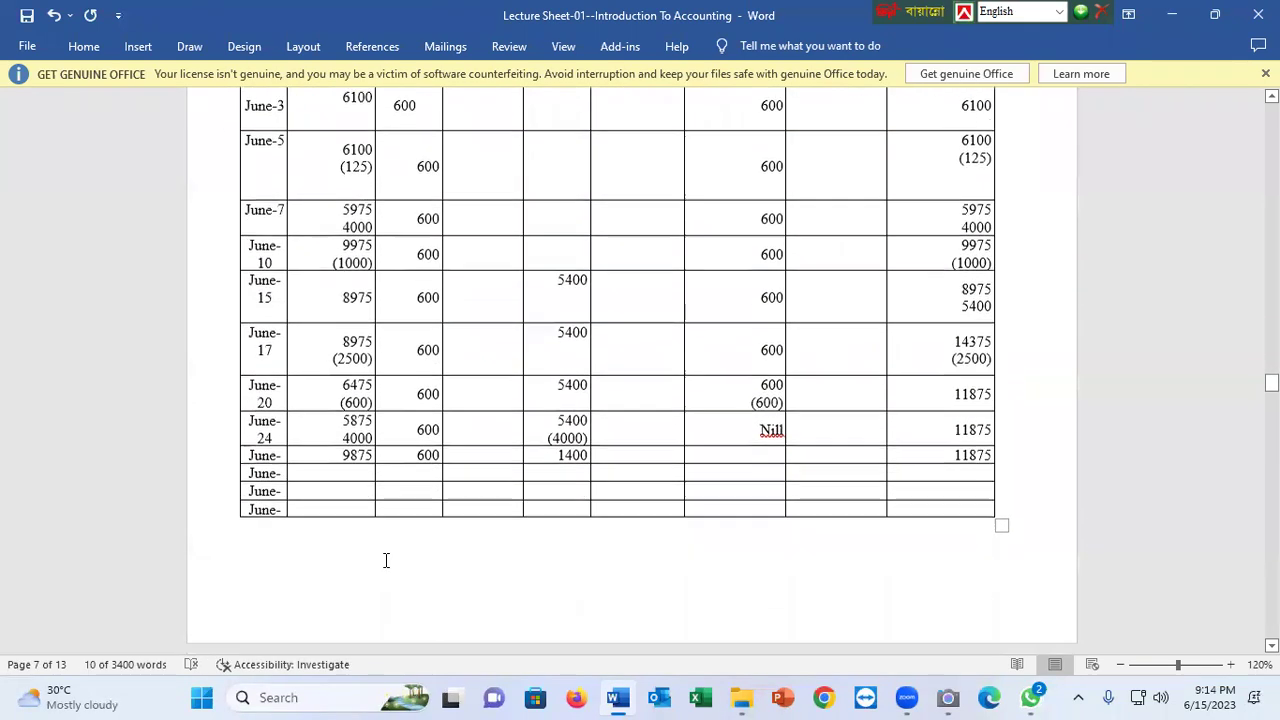
{"action": "left_click", "coordinate": [284, 347]}
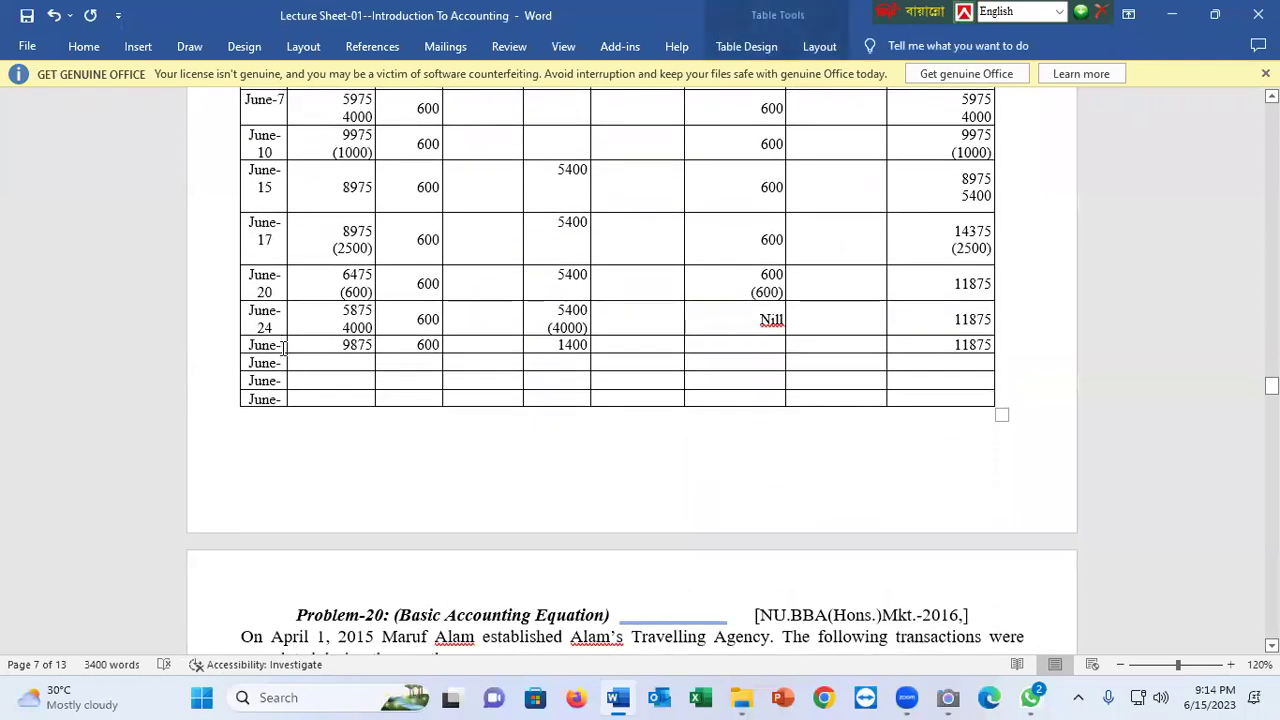
{"action": "key", "text": "Return"}
{"action": "type", "text": "27"}
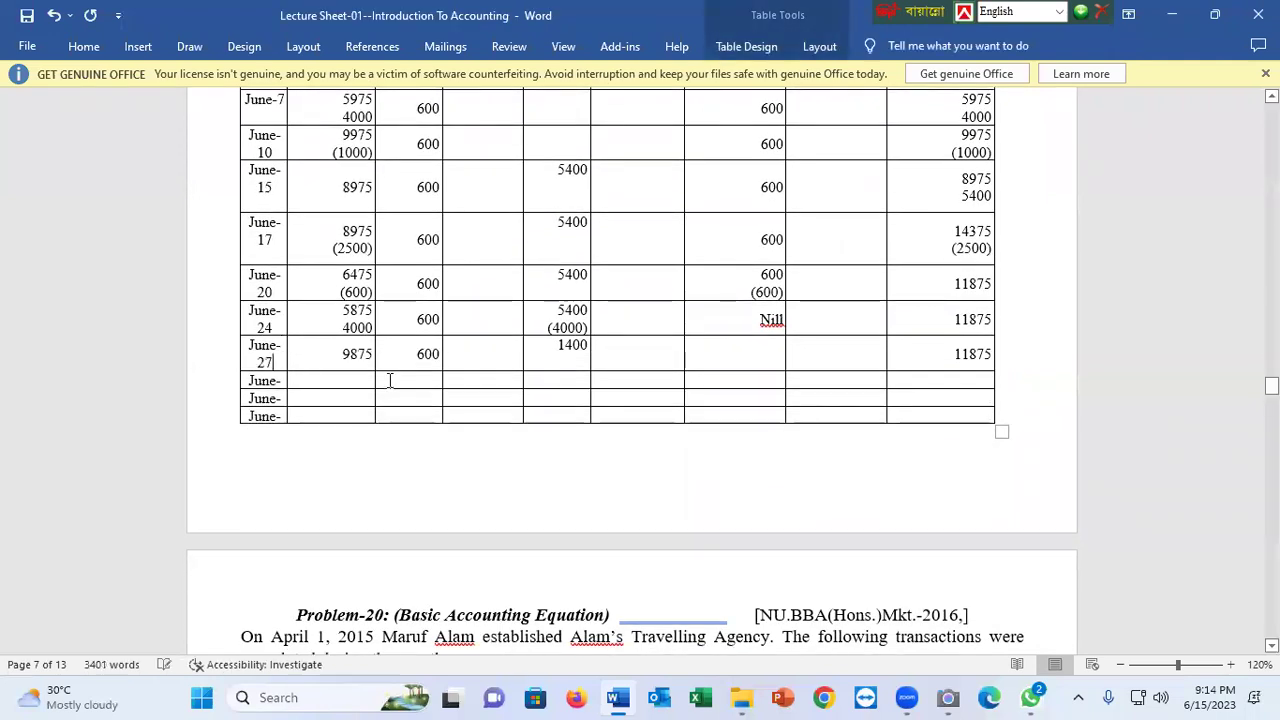
{"action": "key", "text": "Return"}
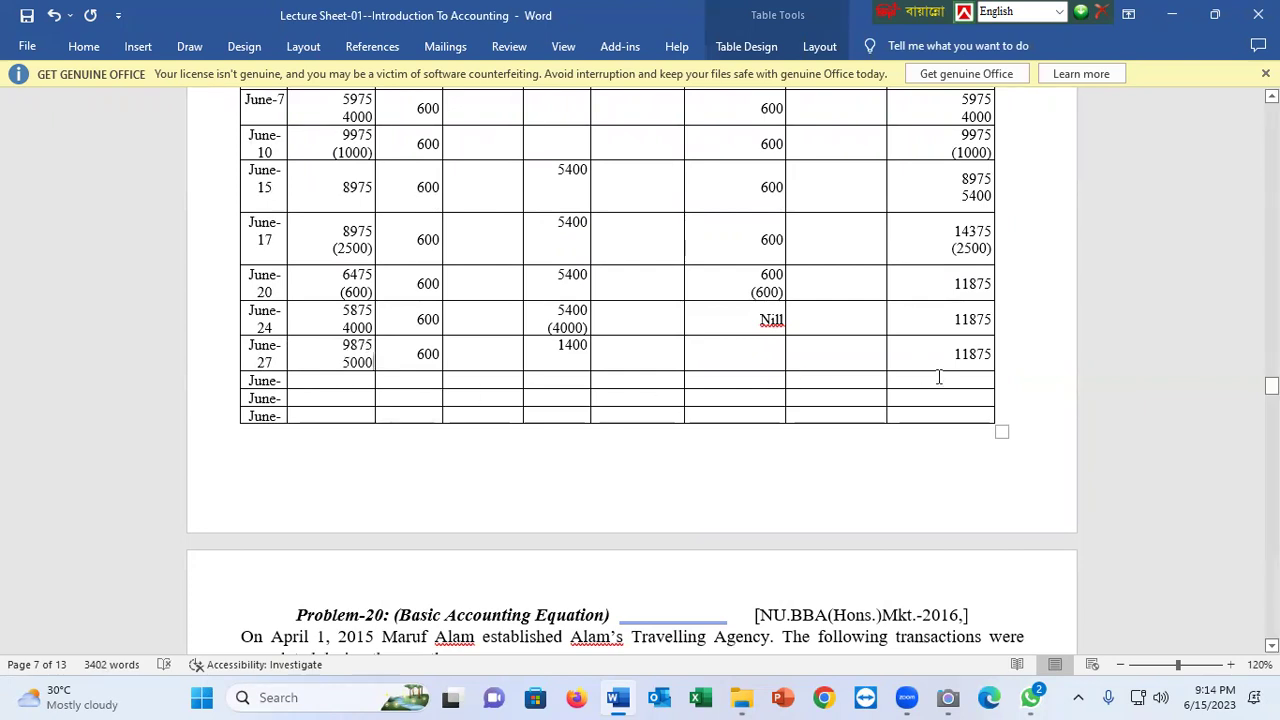
Enter 5000 under Notes Payable in the June-27 row
{"action": "scroll", "coordinate": [903, 380], "scroll_direction": "up", "scroll_amount": 6}
{"action": "left_click_drag", "start_coordinate": [796, 211], "coordinate": [826, 581]}
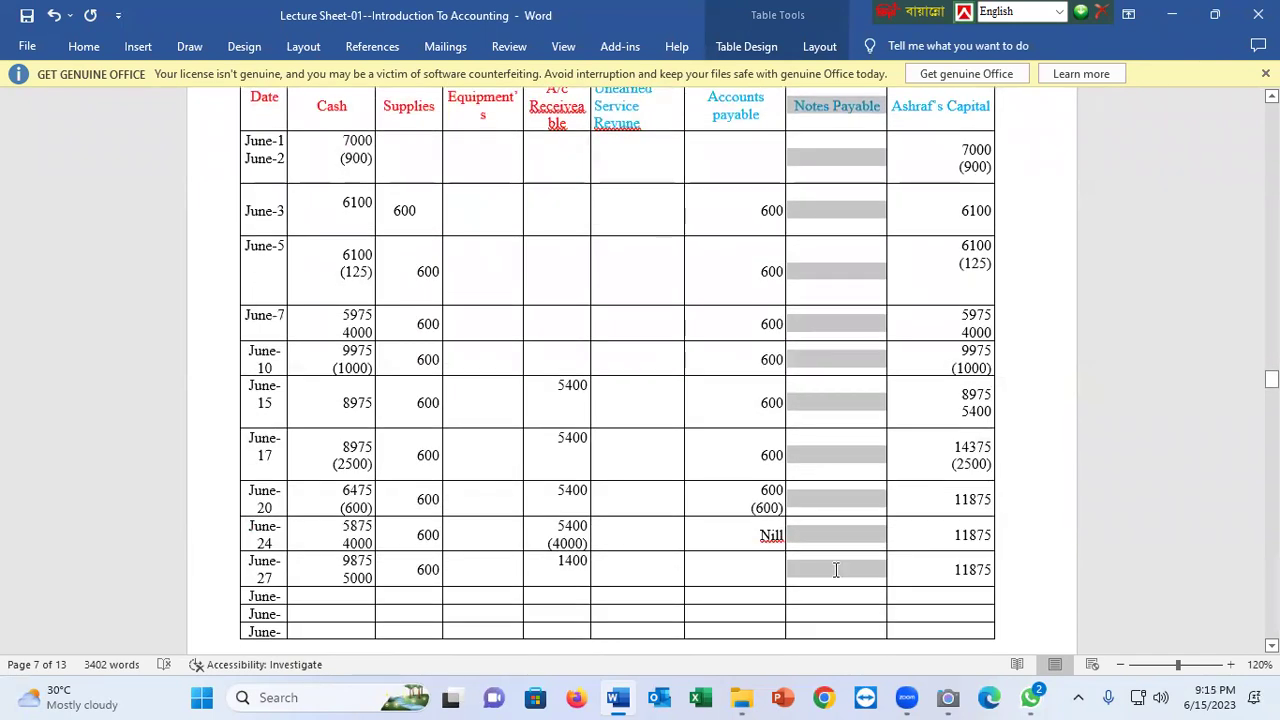
{"action": "left_click", "coordinate": [826, 581]}
{"action": "type", "text": "54"}
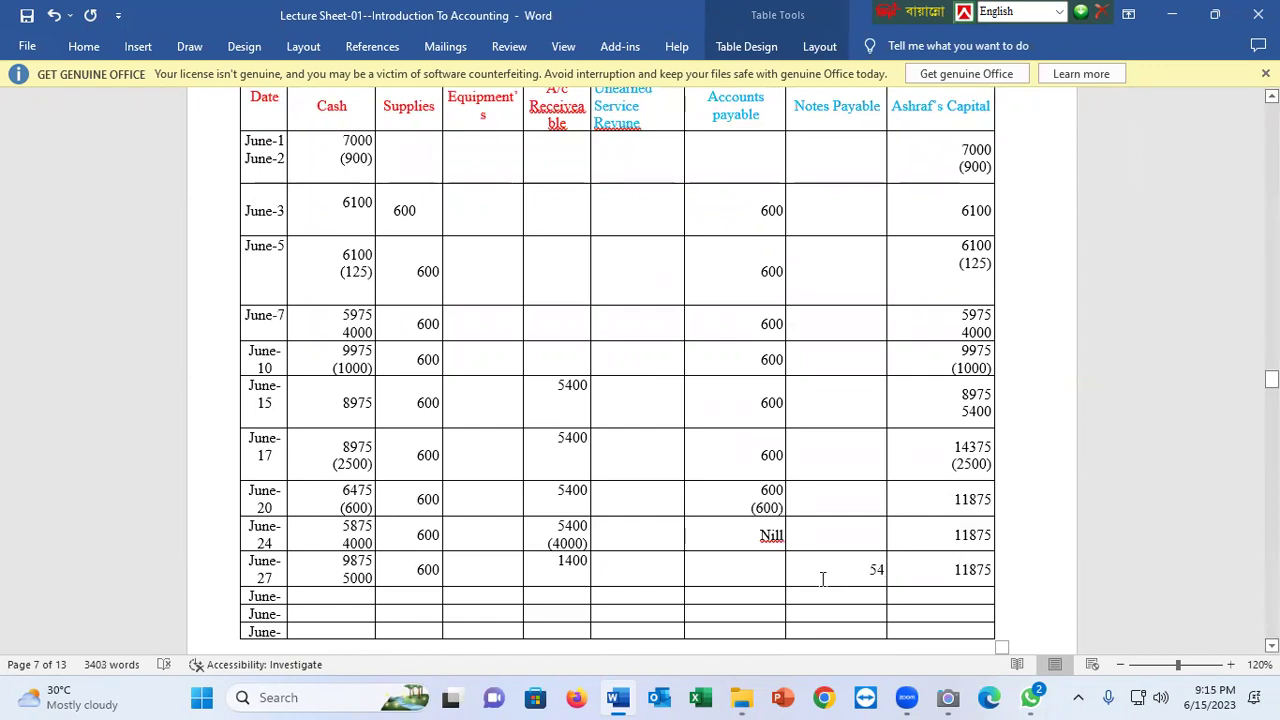
{"action": "key", "text": "BackSpace"}
{"action": "type", "text": "000"}
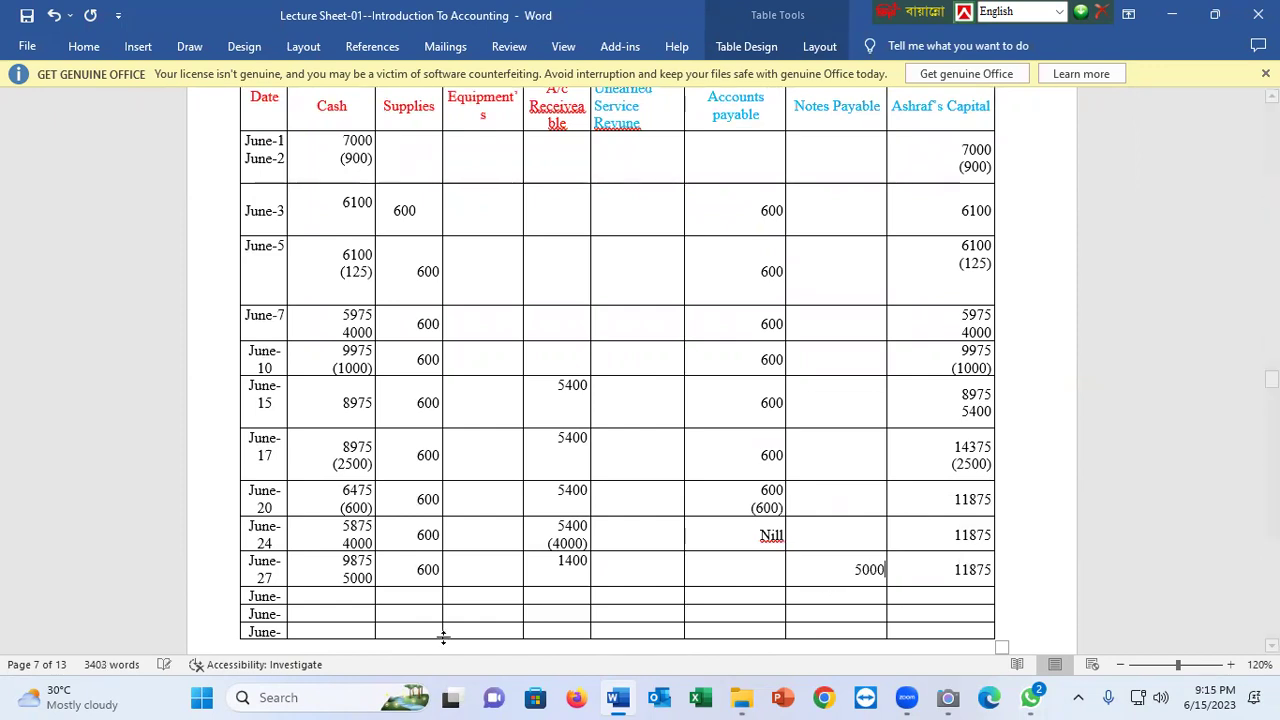
Examine the table's receivable, payable, equipment, supplies and unearned revenue column headings, highlighting them in turn
{"action": "scroll", "coordinate": [646, 566], "scroll_direction": "up", "scroll_amount": 1}
{"action": "scroll", "coordinate": [712, 517], "scroll_direction": "up", "scroll_amount": 2}
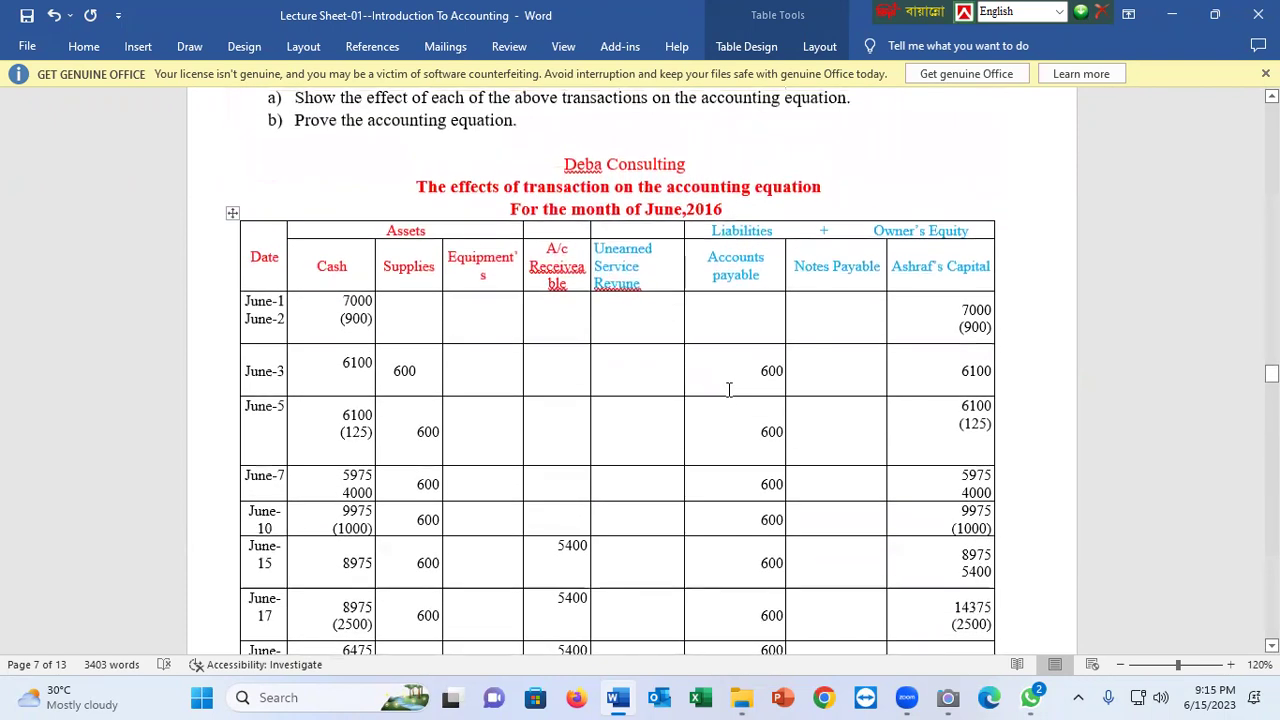
{"action": "triple_click", "coordinate": [575, 281]}
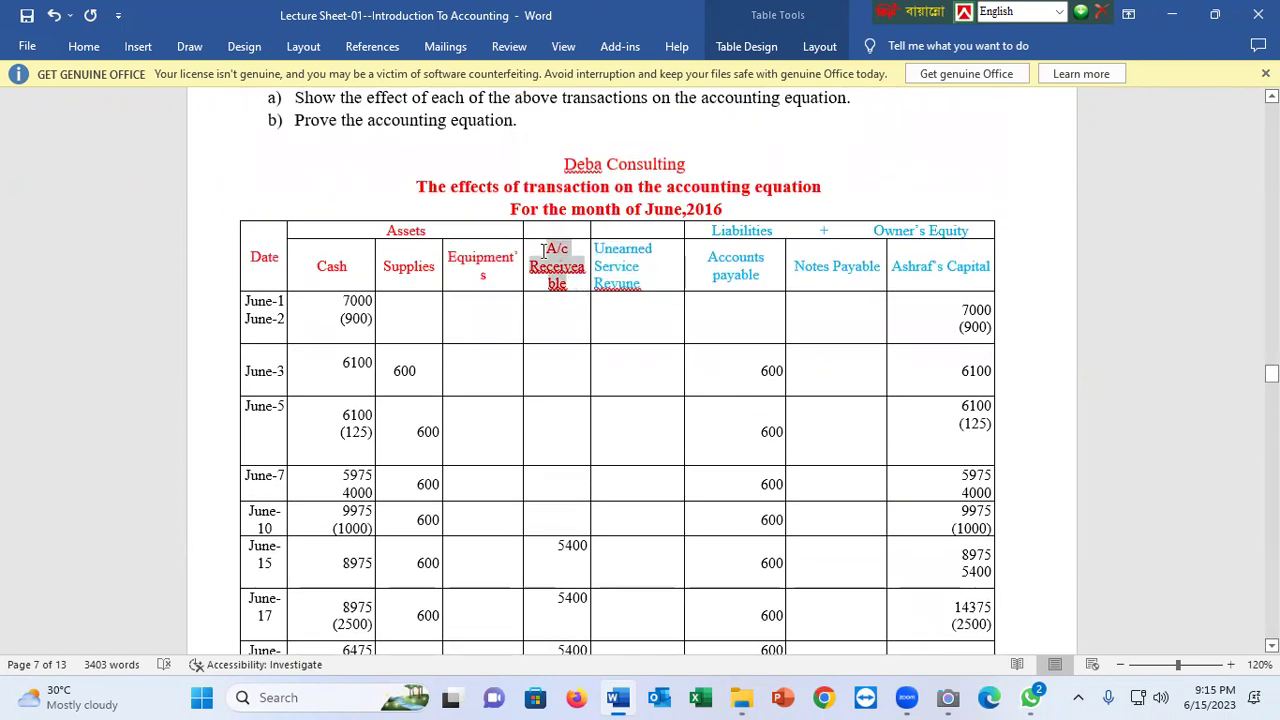
{"action": "left_click", "coordinate": [756, 260]}
{"action": "left_click_drag", "start_coordinate": [765, 271], "coordinate": [708, 254]}
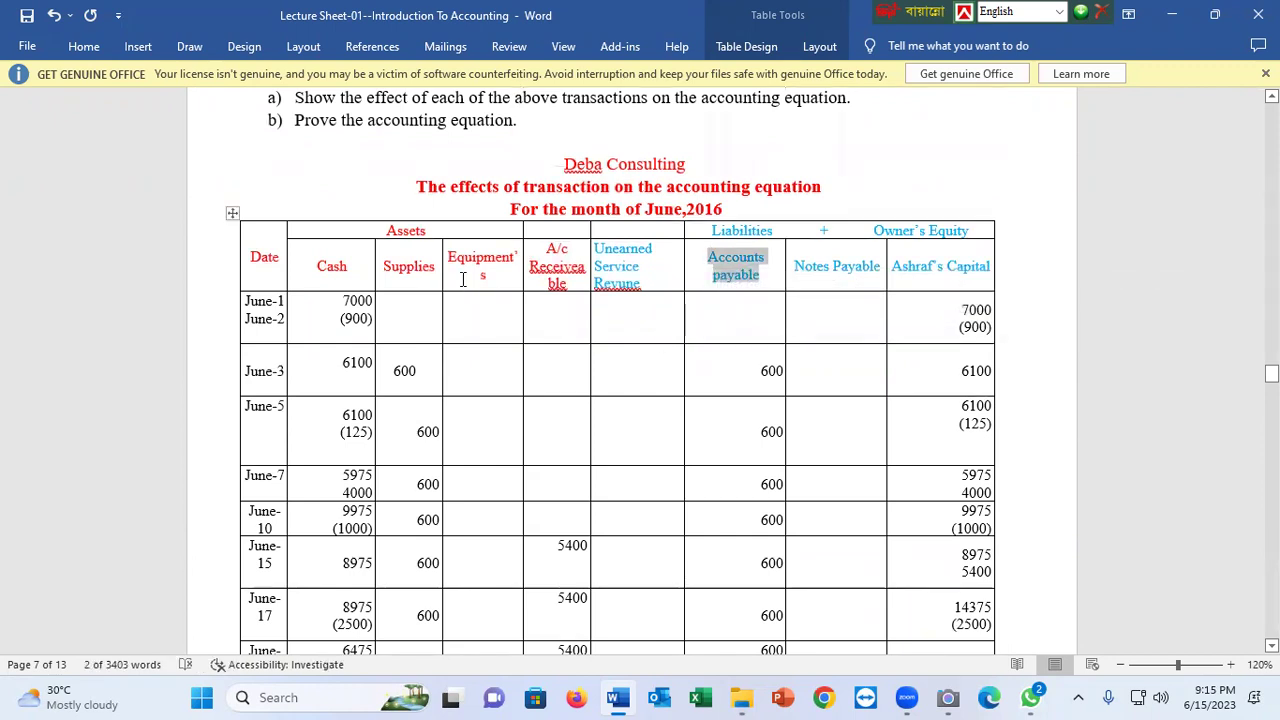
{"action": "left_click_drag", "start_coordinate": [500, 276], "coordinate": [405, 268]}
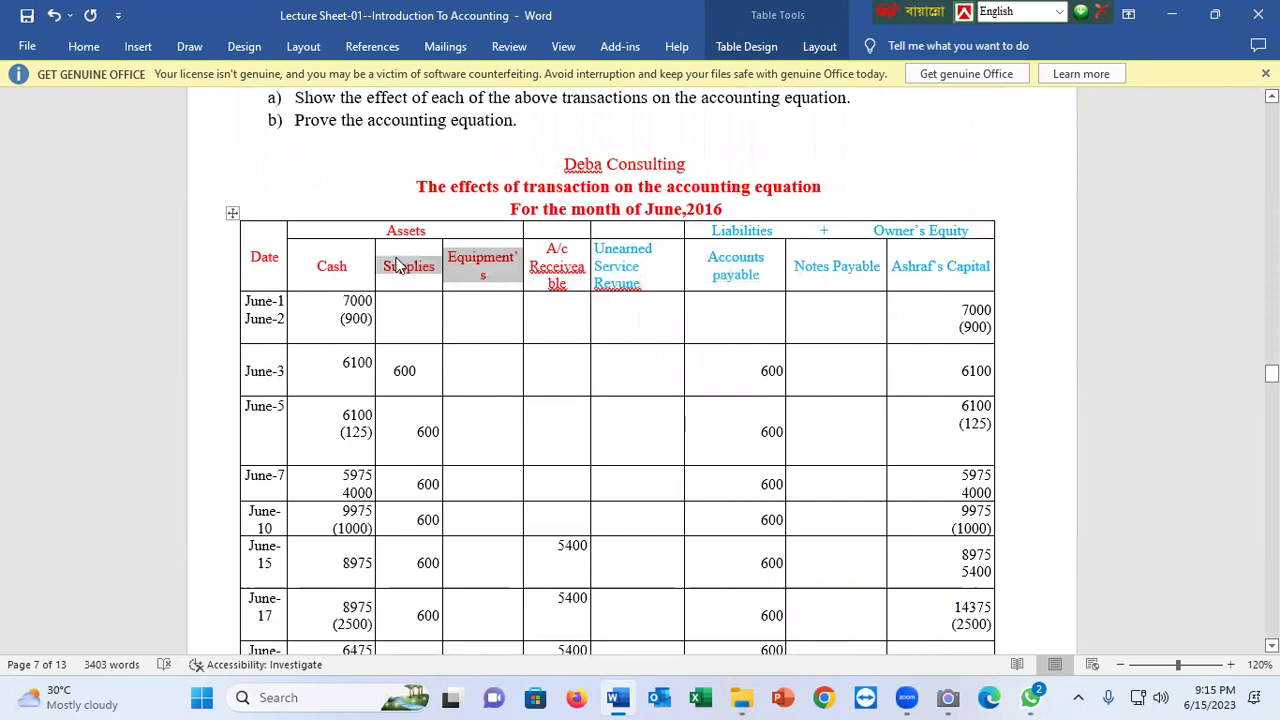
{"action": "left_click_drag", "start_coordinate": [658, 278], "coordinate": [604, 256]}
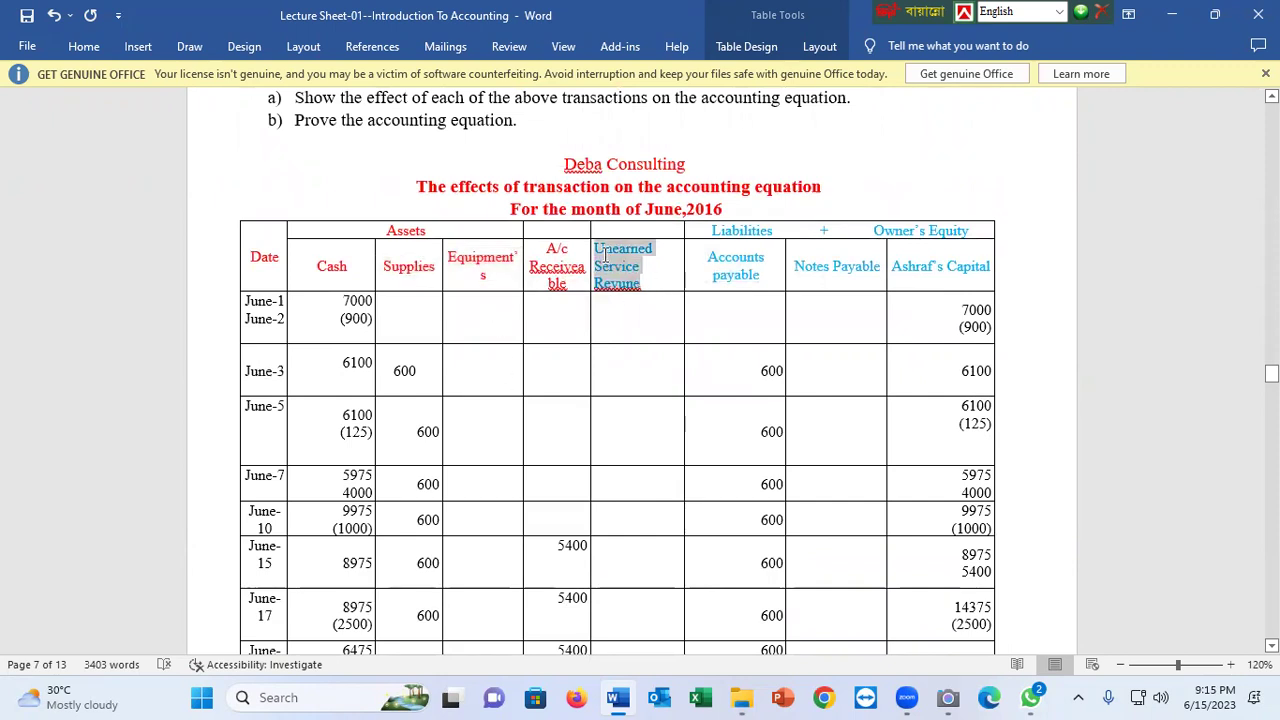
{"action": "left_click", "coordinate": [732, 258]}
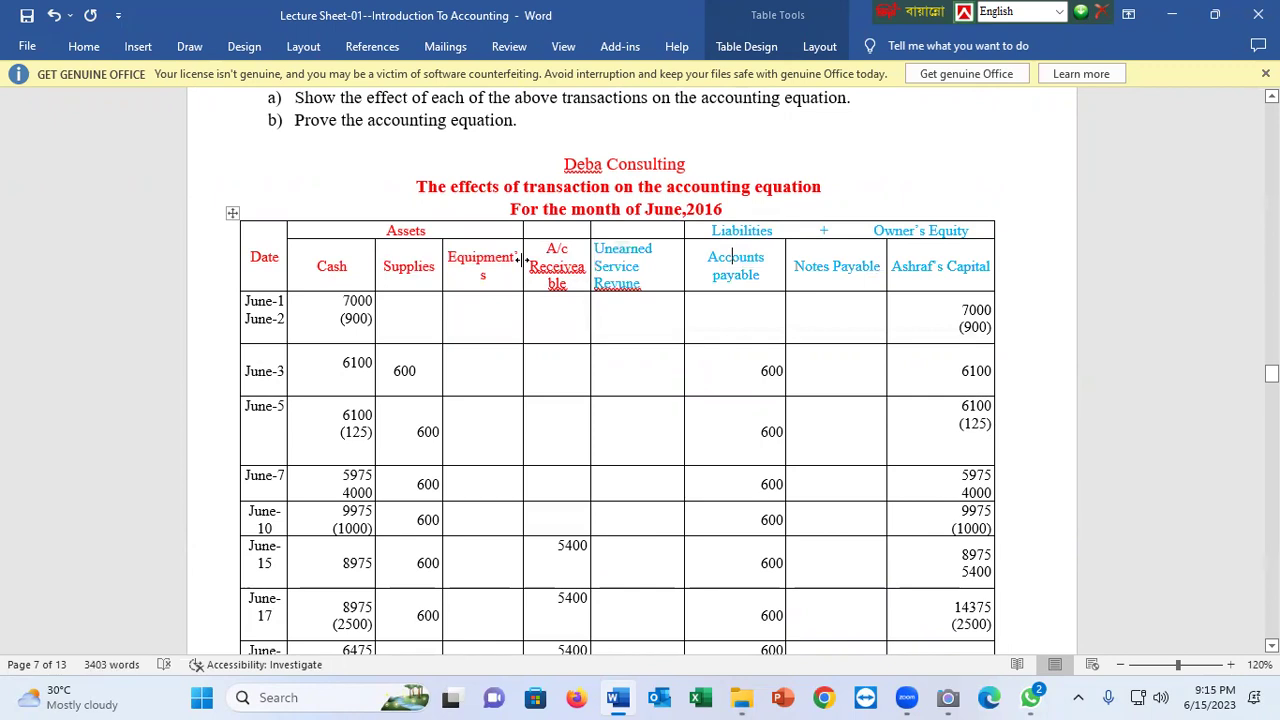
Enter 14875 under Cash in the row below June-27 and copy the June-27 entries from Supplies through Capital into that row
{"action": "scroll", "coordinate": [549, 389], "scroll_direction": "down", "scroll_amount": 5}
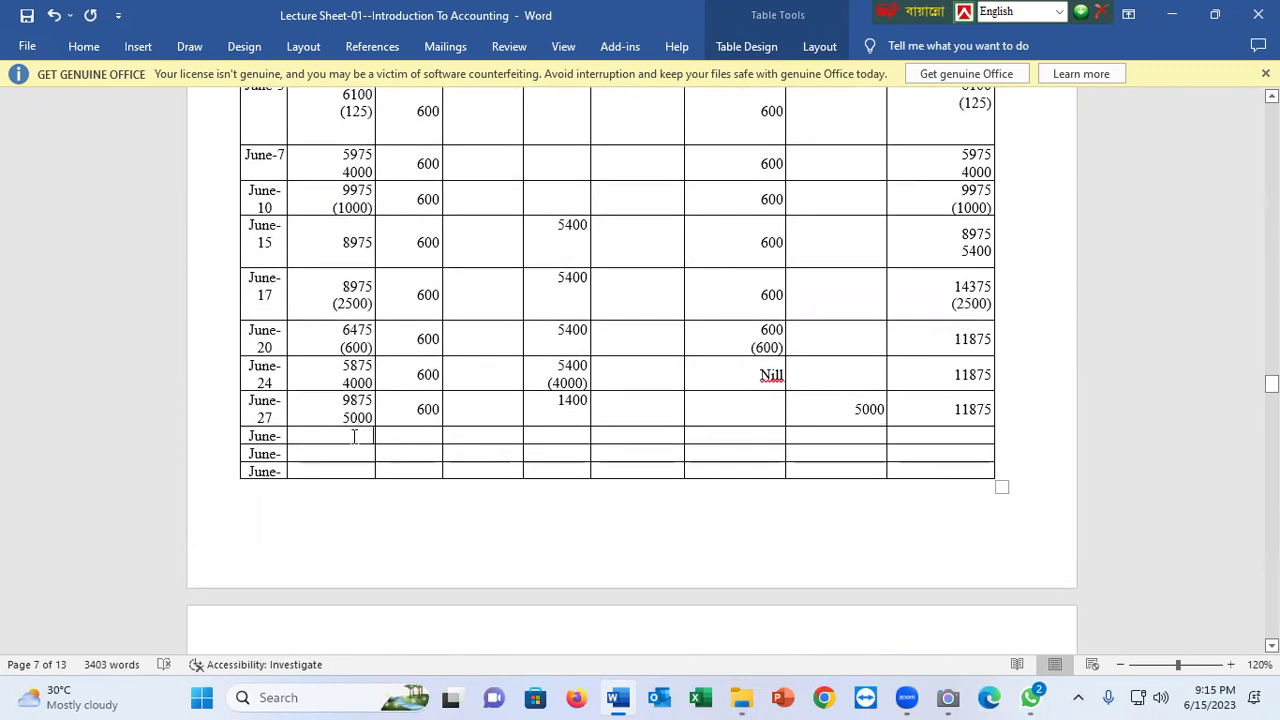
{"action": "type", "text": "14"}
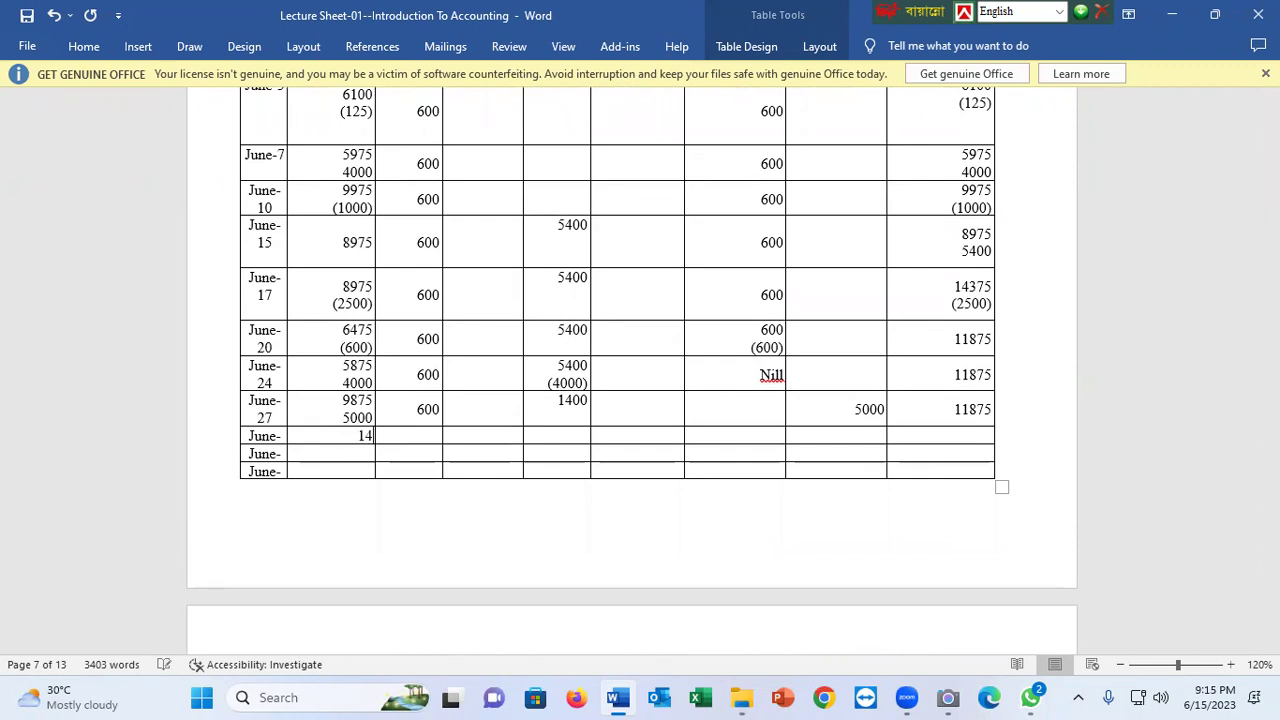
{"action": "type", "text": "875"}
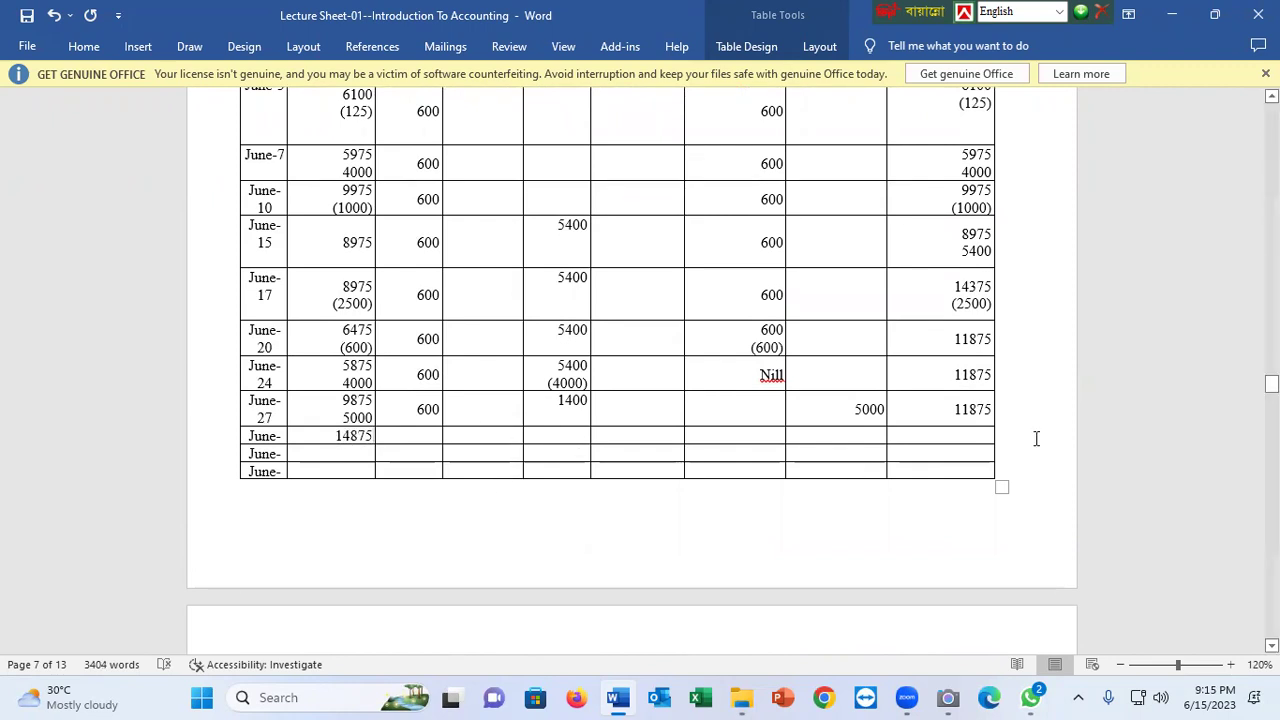
{"action": "left_click", "coordinate": [416, 409]}
{"action": "left_click_drag", "start_coordinate": [491, 412], "coordinate": [943, 426]}
{"action": "key", "text": "ctrl+c"}
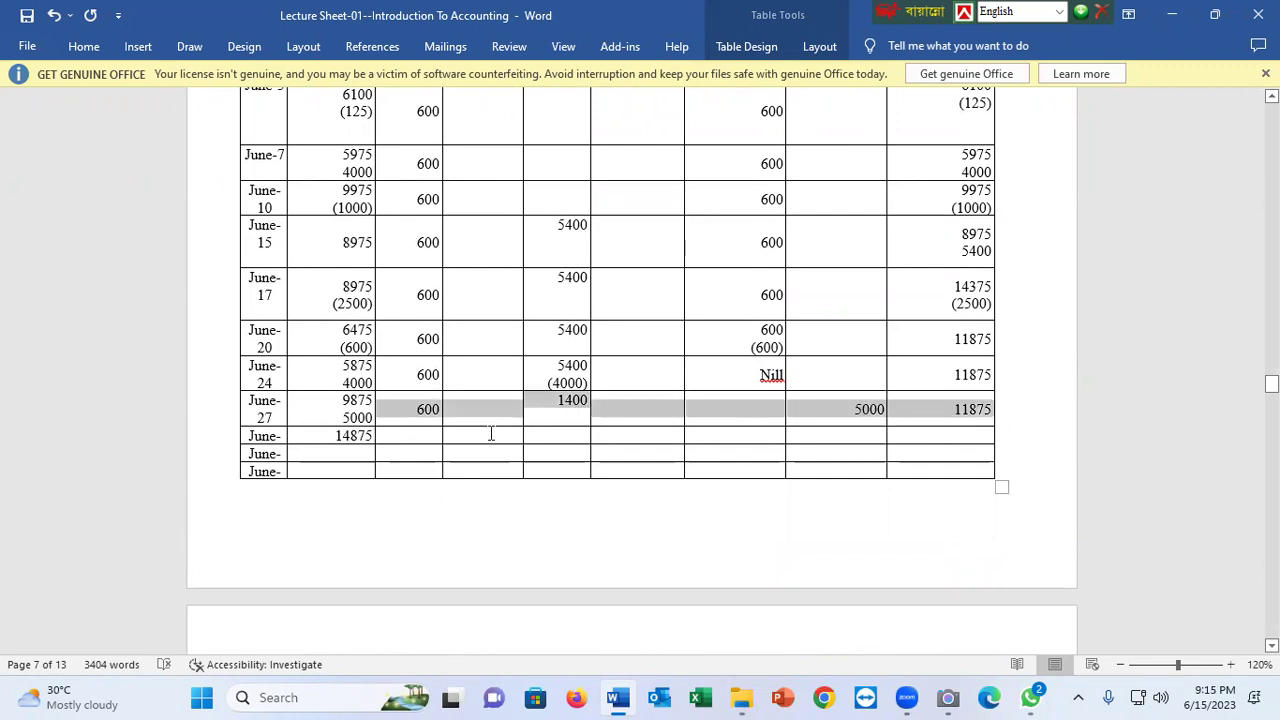
{"action": "left_click_drag", "start_coordinate": [428, 434], "coordinate": [959, 435]}
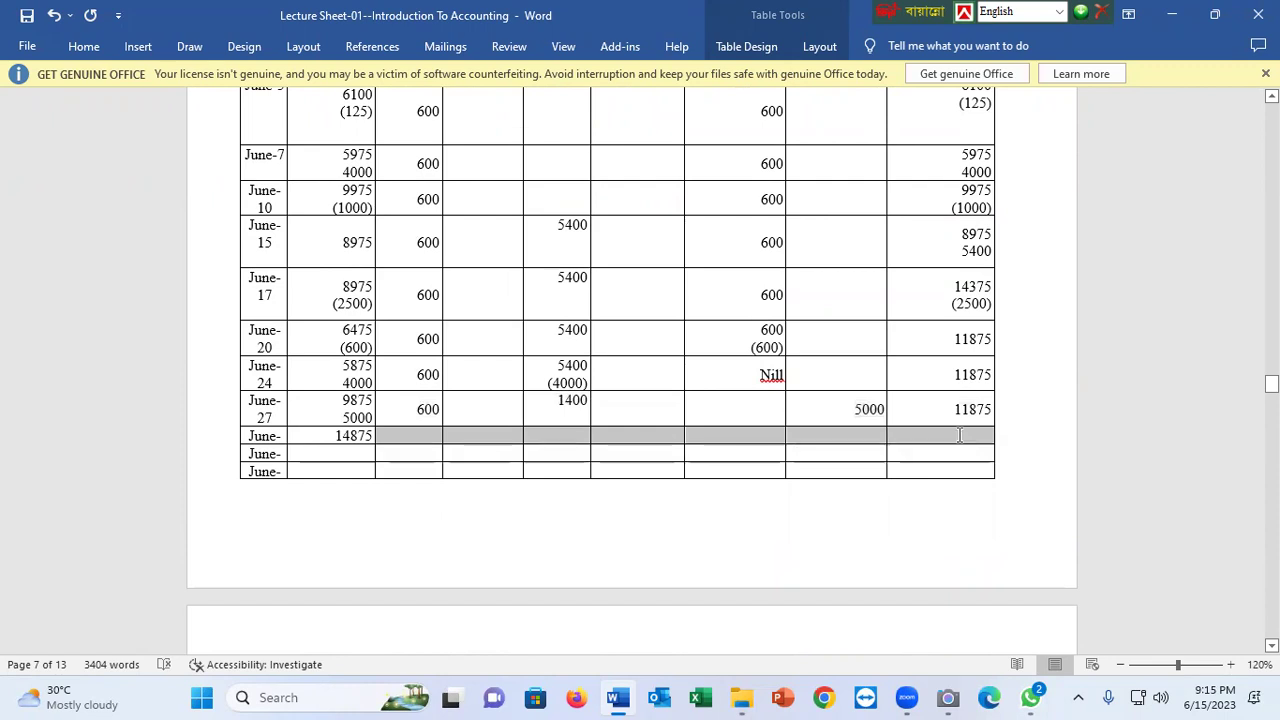
{"action": "key", "text": "ctrl+v"}
Highlight the June 29 equipment purchase line in the transaction list for review
{"action": "scroll", "coordinate": [954, 440], "scroll_direction": "up", "scroll_amount": 4}
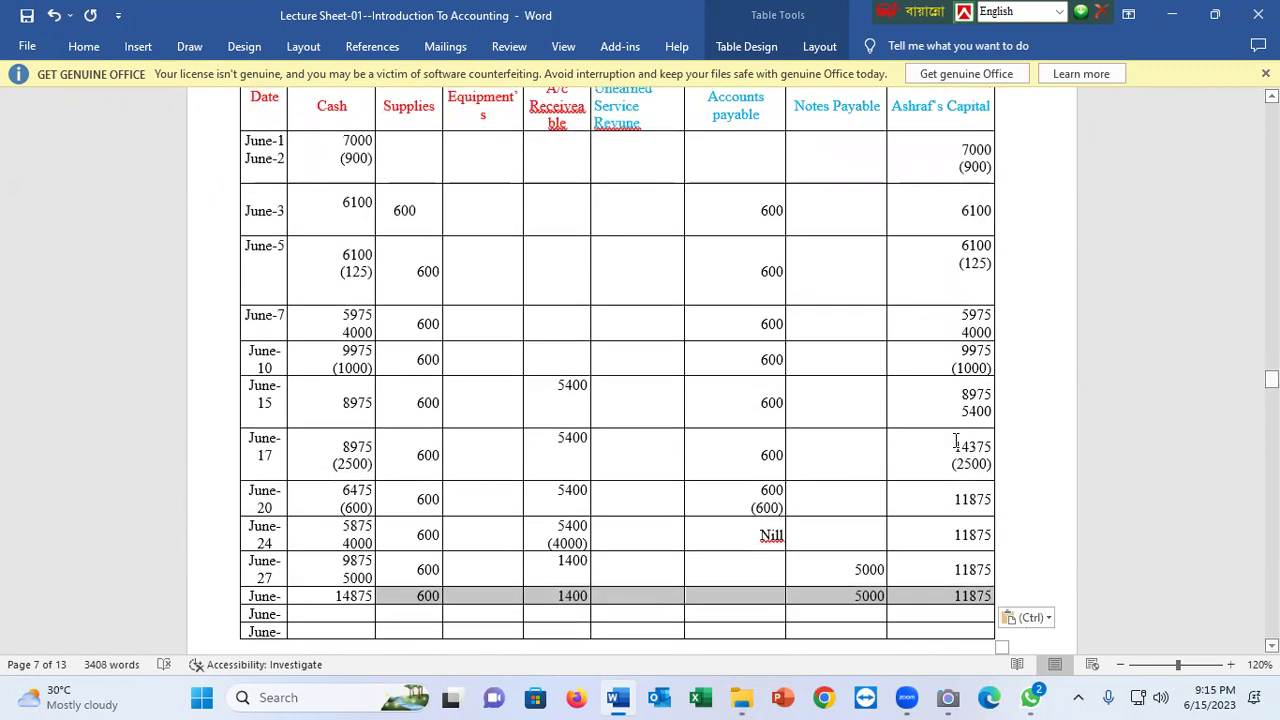
{"action": "scroll", "coordinate": [901, 326], "scroll_direction": "up", "scroll_amount": 1}
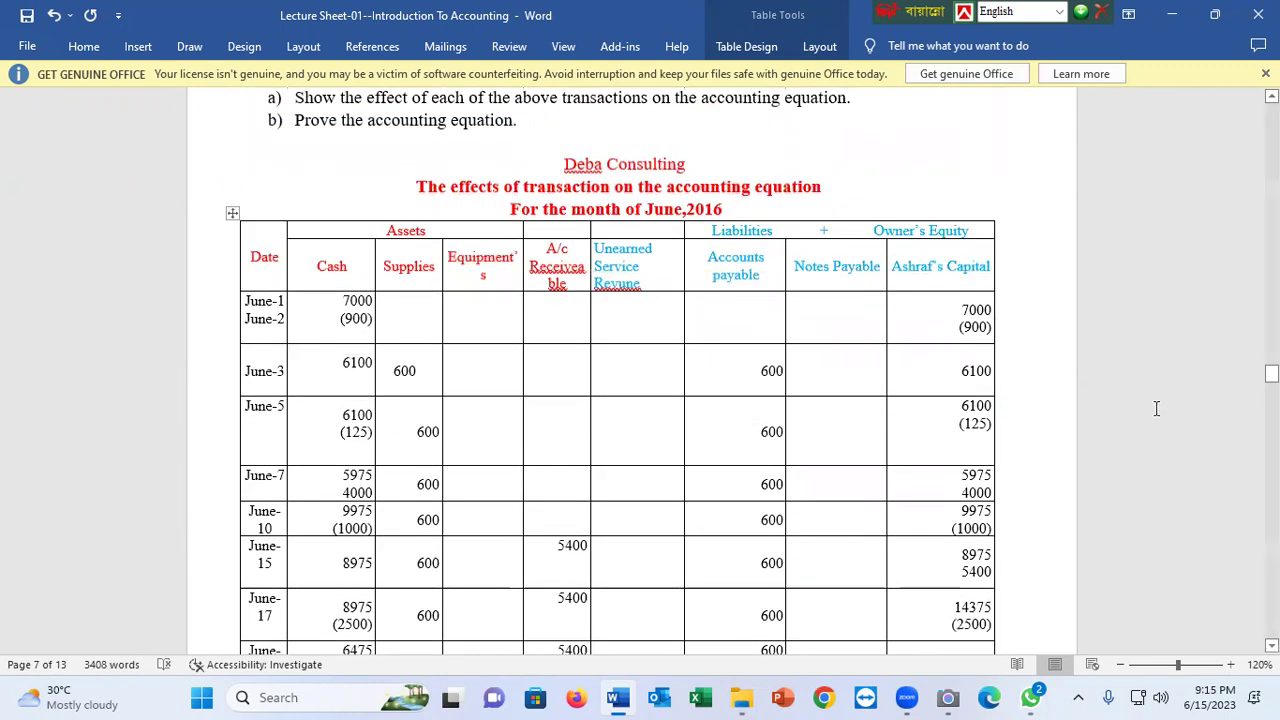
{"action": "scroll", "coordinate": [1158, 408], "scroll_direction": "up", "scroll_amount": 3}
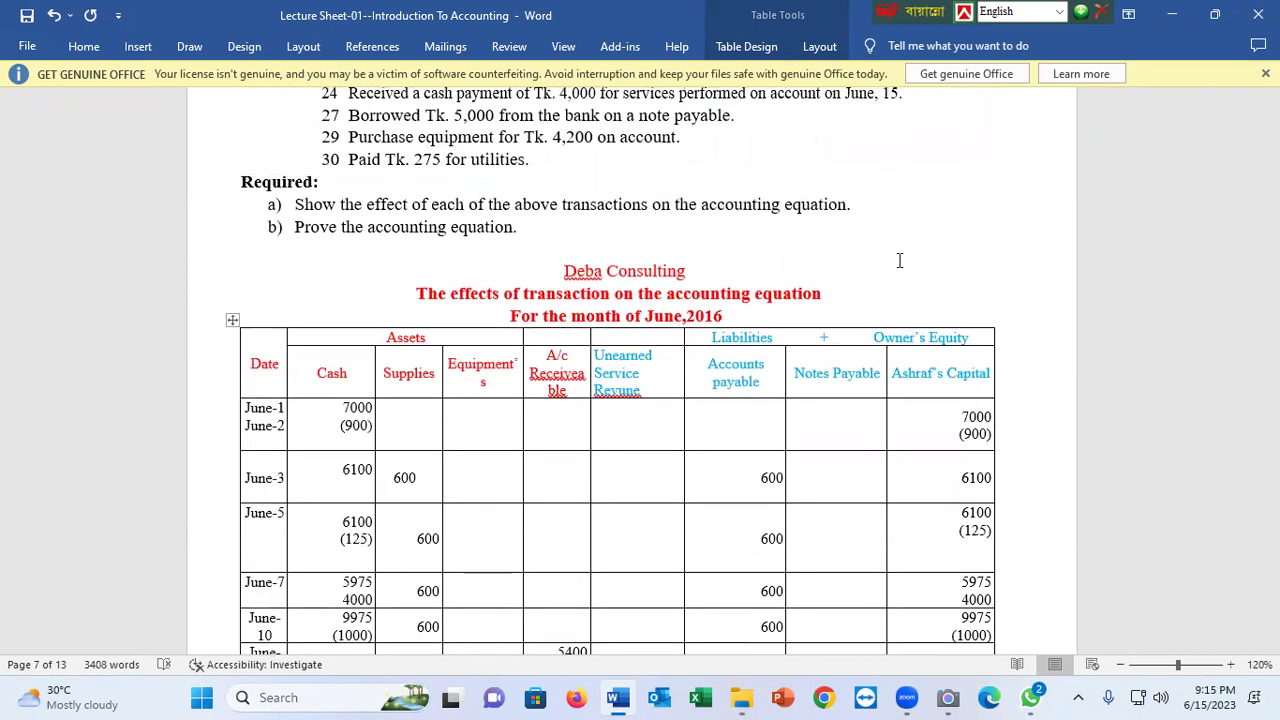
{"action": "scroll", "coordinate": [430, 315], "scroll_direction": "up", "scroll_amount": 4}
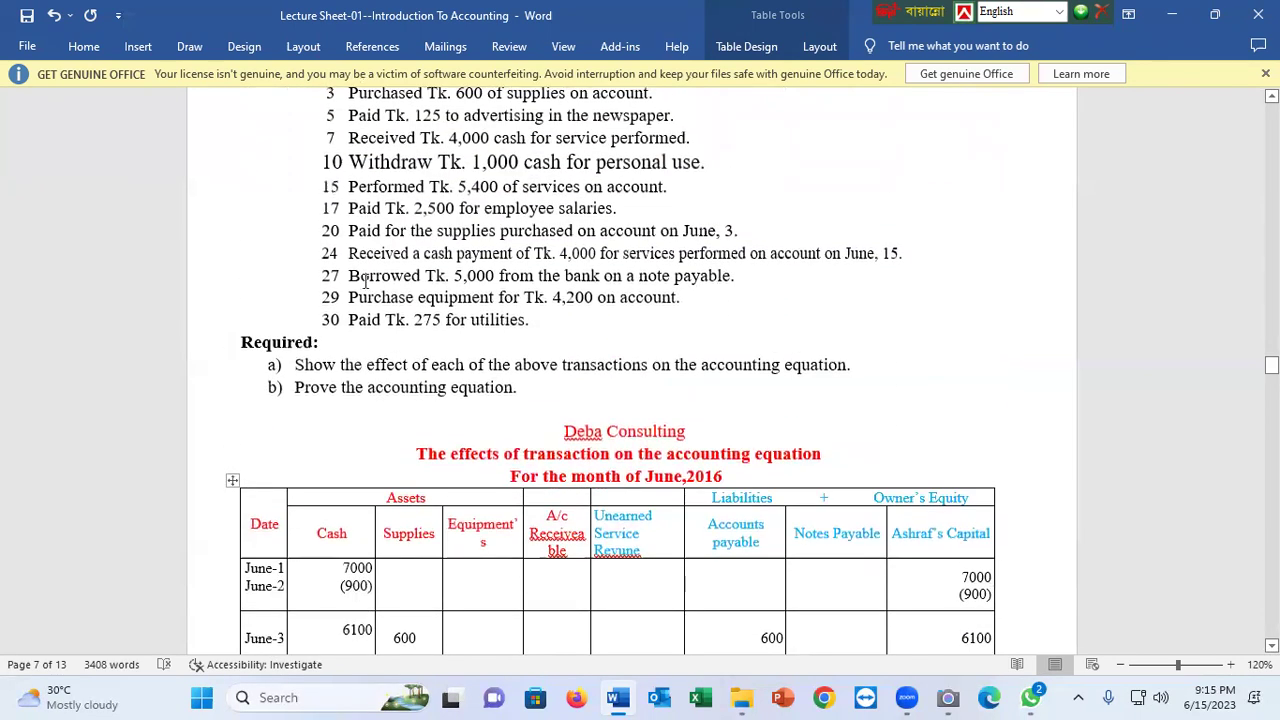
{"action": "scroll", "coordinate": [368, 281], "scroll_direction": "down", "scroll_amount": 1}
{"action": "left_click_drag", "start_coordinate": [692, 246], "coordinate": [352, 243]}
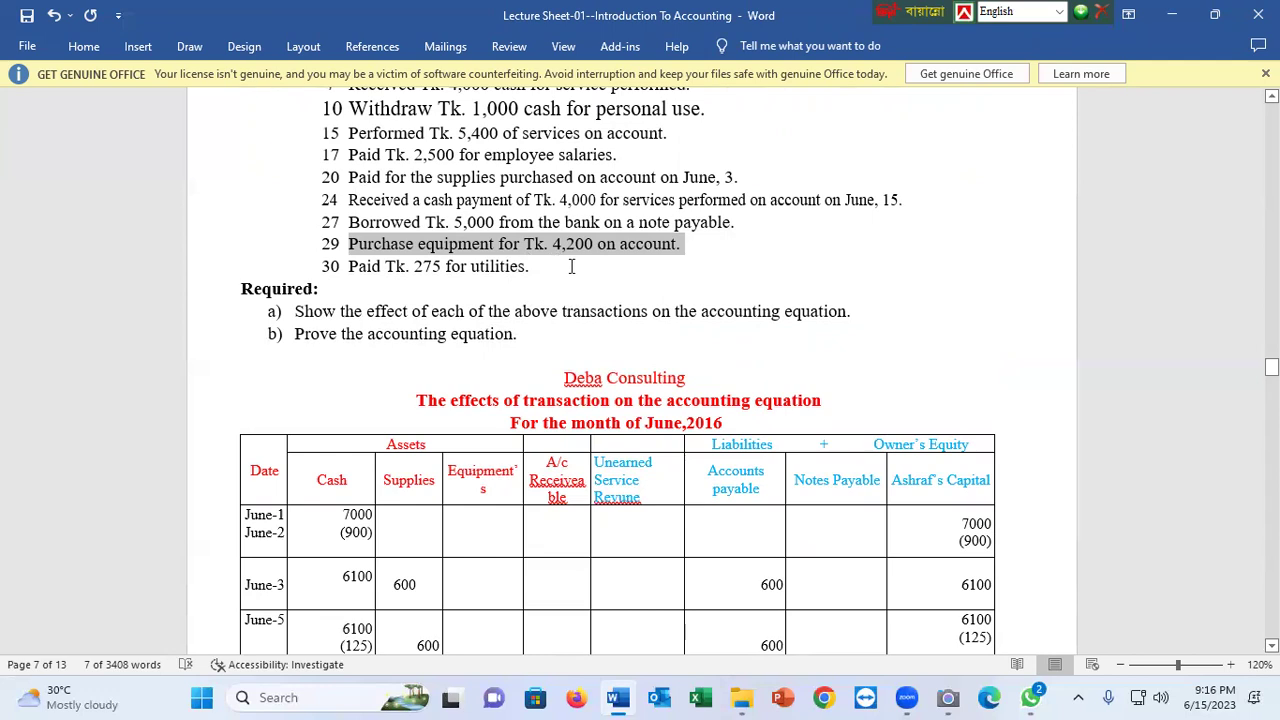
Highlight the Equipment column heading in the table and recheck the June 29 purchase in the transaction list
{"action": "scroll", "coordinate": [580, 230], "scroll_direction": "down", "scroll_amount": 1}
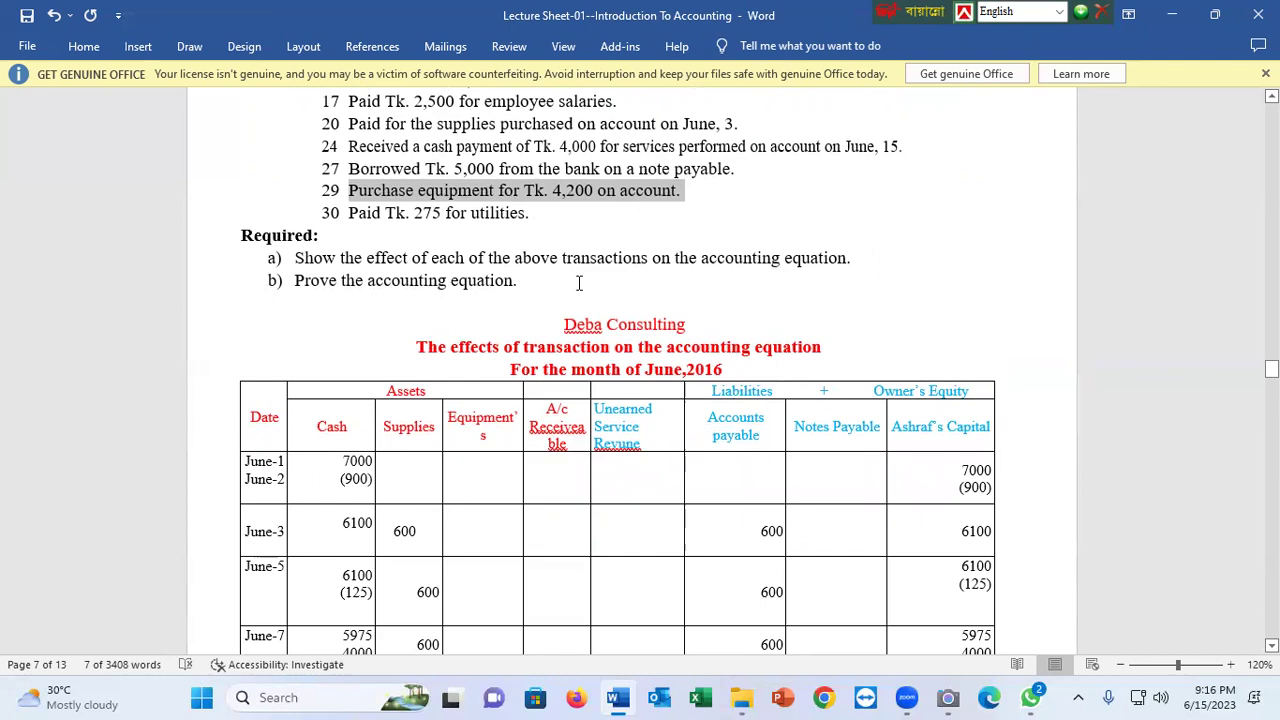
{"action": "scroll", "coordinate": [578, 283], "scroll_direction": "down", "scroll_amount": 3}
{"action": "left_click_drag", "start_coordinate": [517, 262], "coordinate": [452, 260]}
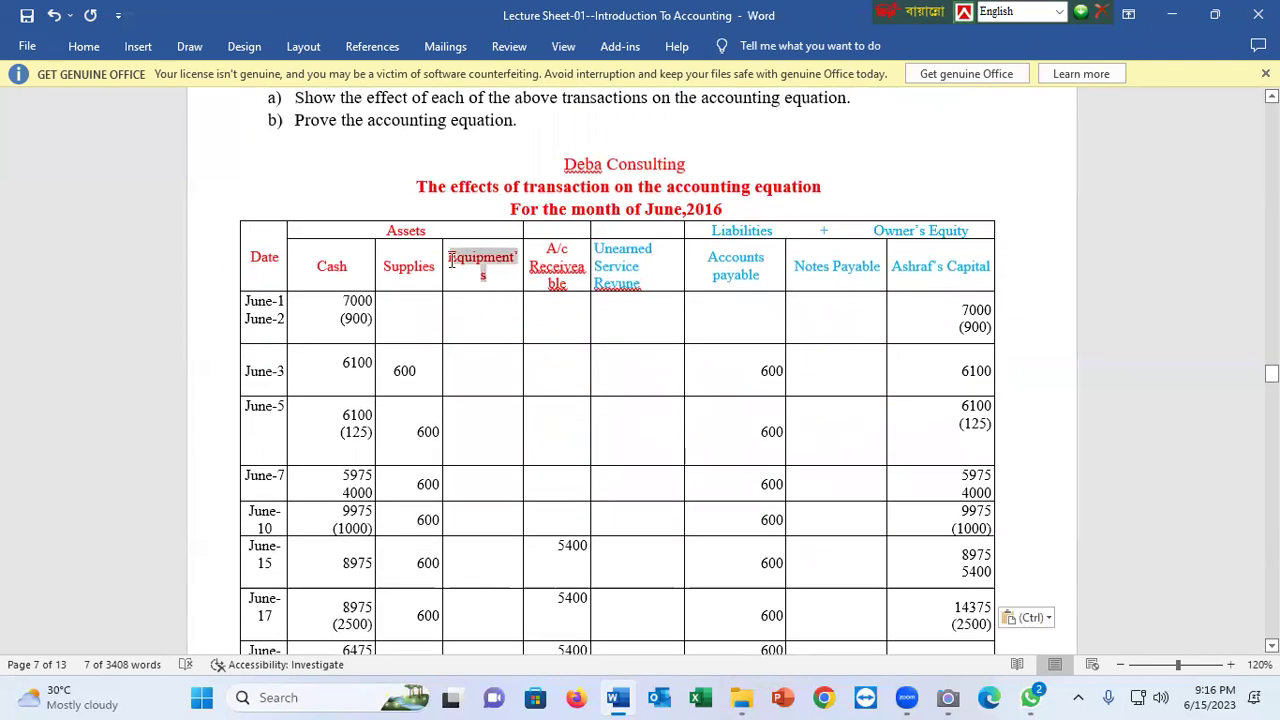
{"action": "scroll", "coordinate": [420, 230], "scroll_direction": "up", "scroll_amount": 3}
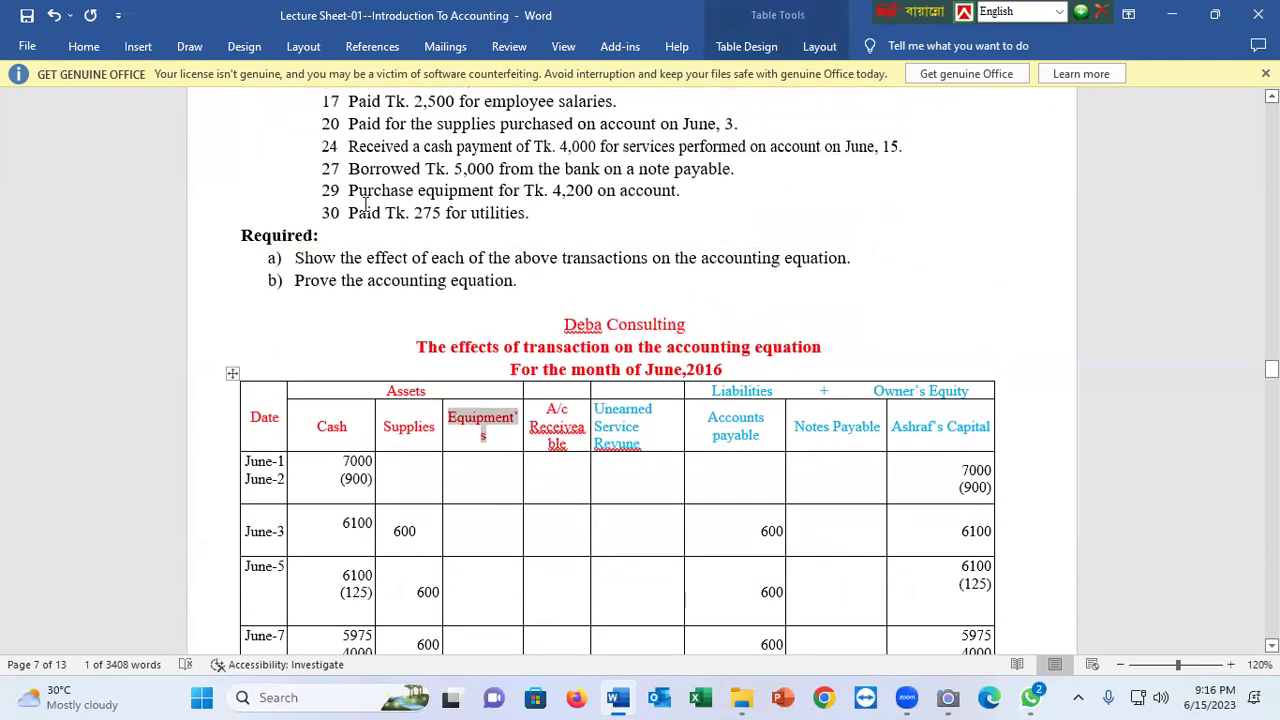
Complete the date label of the row below June-27 as June-29, adding a blank line after it
{"action": "scroll", "coordinate": [365, 205], "scroll_direction": "down", "scroll_amount": 14}
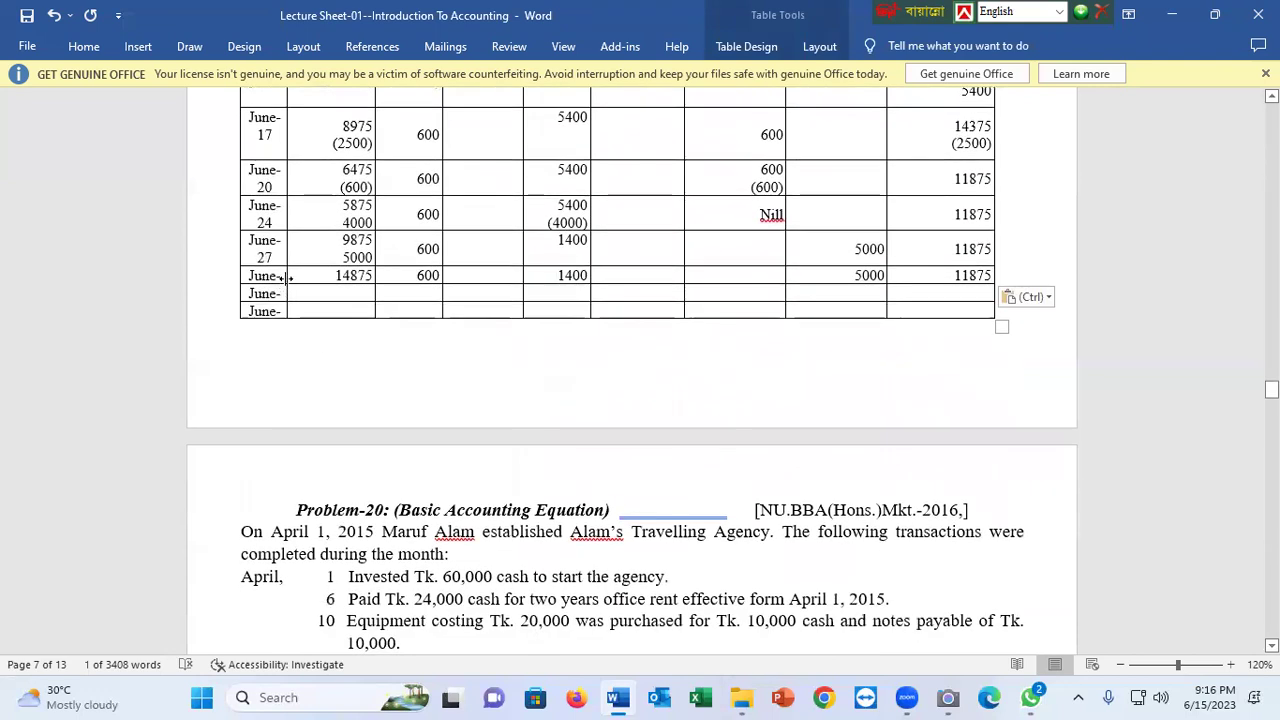
{"action": "left_click", "coordinate": [284, 277]}
{"action": "type", "text": "28"}
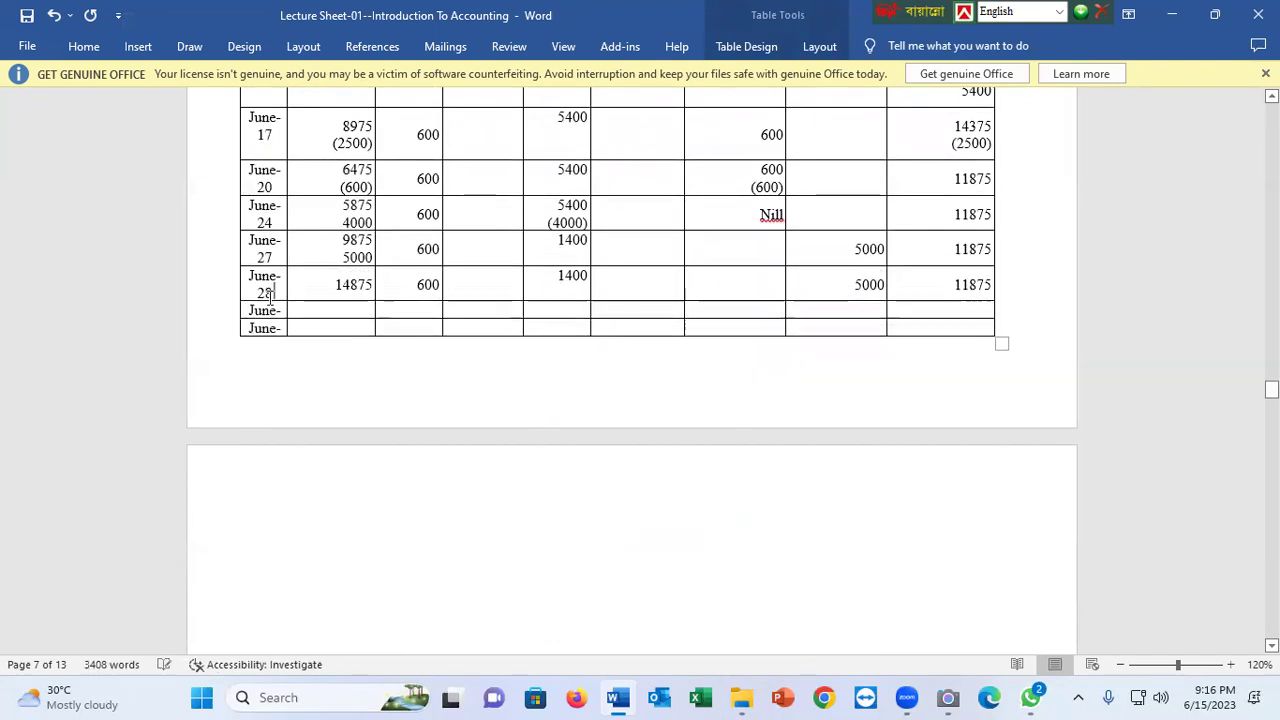
{"action": "key", "text": "Return"}
{"action": "key", "text": "BackSpace"}
{"action": "key", "text": "BackSpace"}
{"action": "type", "text": "9"}
{"action": "key", "text": "Return"}
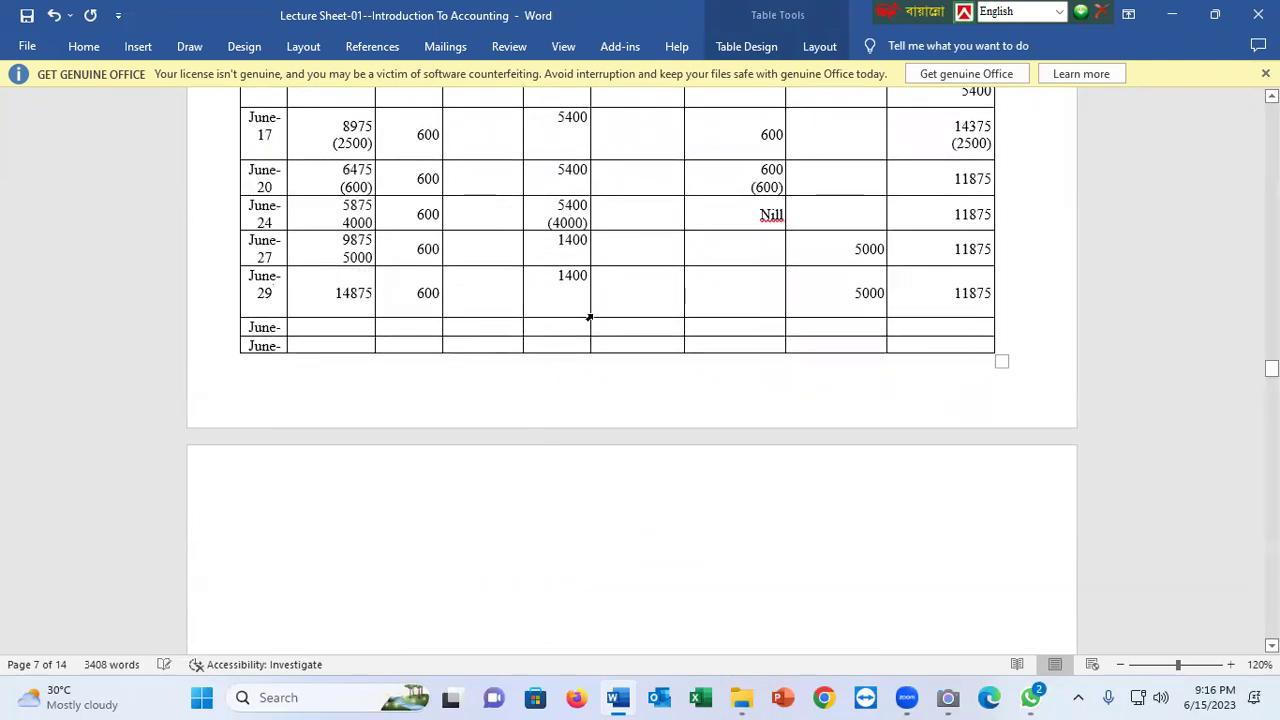
Enter 4200 under Equipment in the June-29 row
{"action": "scroll", "coordinate": [589, 317], "scroll_direction": "up", "scroll_amount": 7}
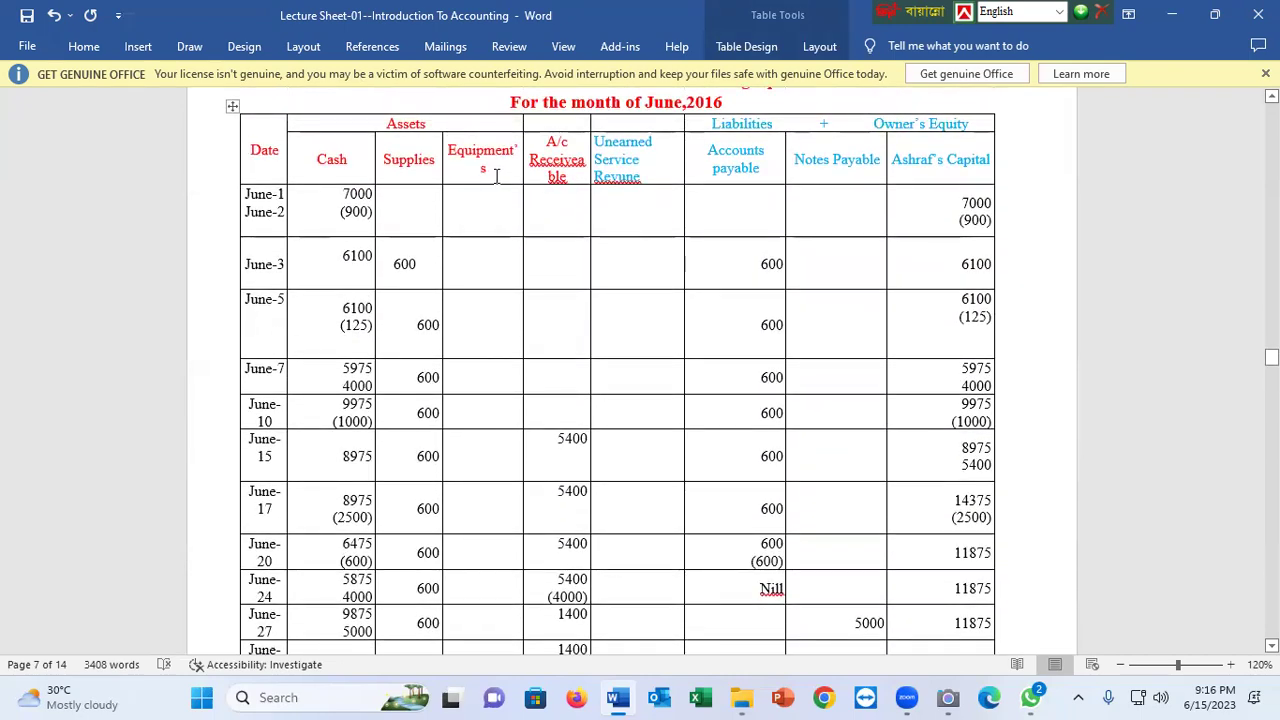
{"action": "double_click", "coordinate": [496, 176]}
{"action": "scroll", "coordinate": [491, 334], "scroll_direction": "up", "scroll_amount": 4}
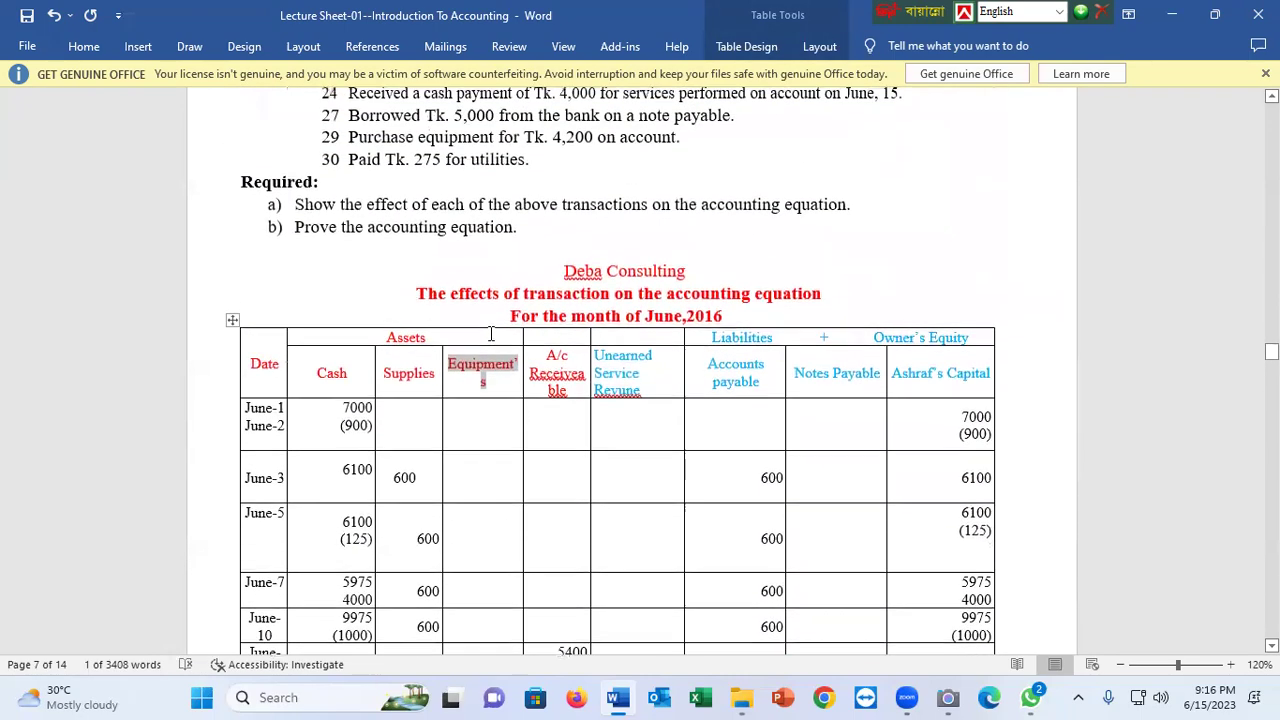
{"action": "scroll", "coordinate": [491, 334], "scroll_direction": "down", "scroll_amount": 9}
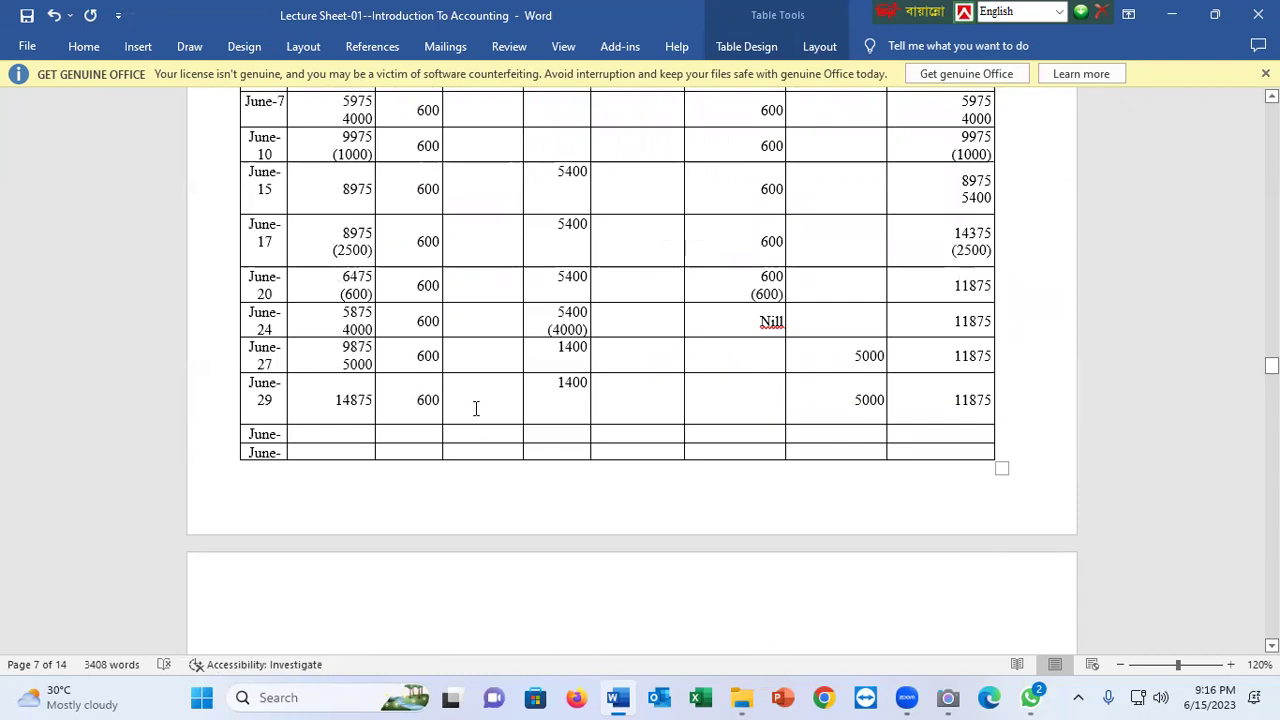
{"action": "type", "text": "4200"}
Enter 4200 under Accounts payable in the June-29 row for the equipment bought on account
{"action": "scroll", "coordinate": [871, 474], "scroll_direction": "up", "scroll_amount": 3}
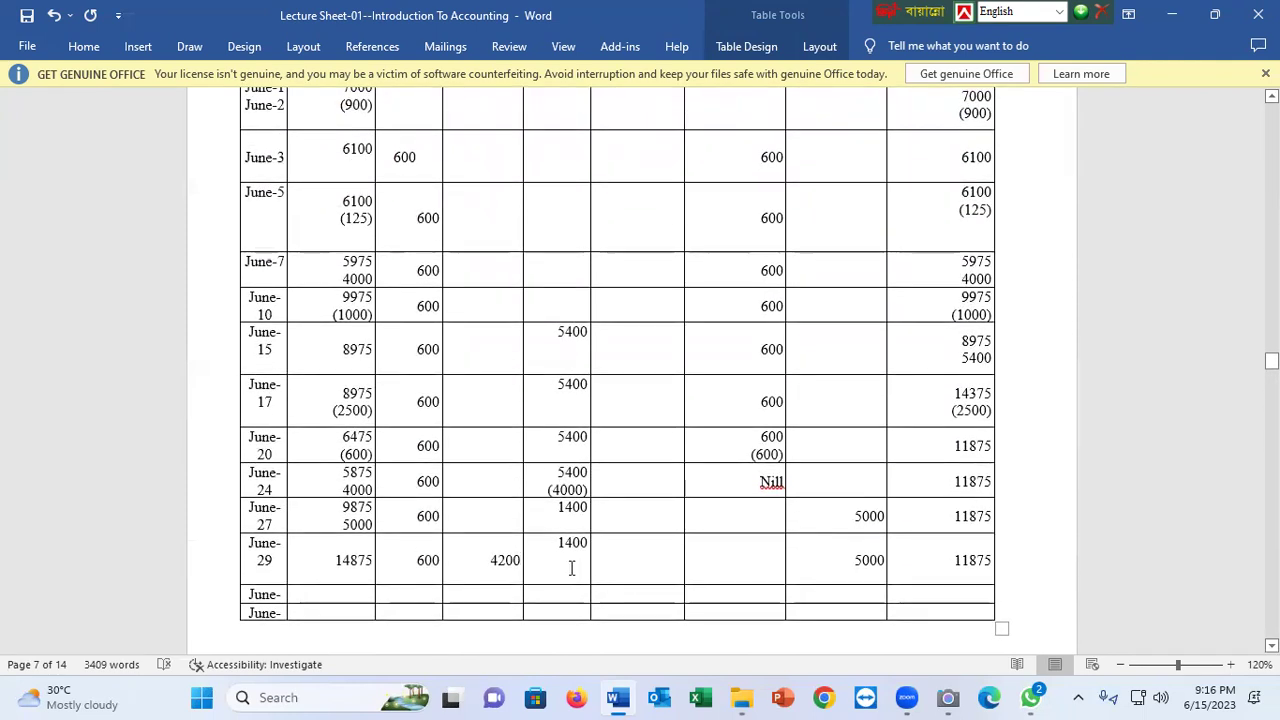
{"action": "scroll", "coordinate": [748, 500], "scroll_direction": "up", "scroll_amount": 2}
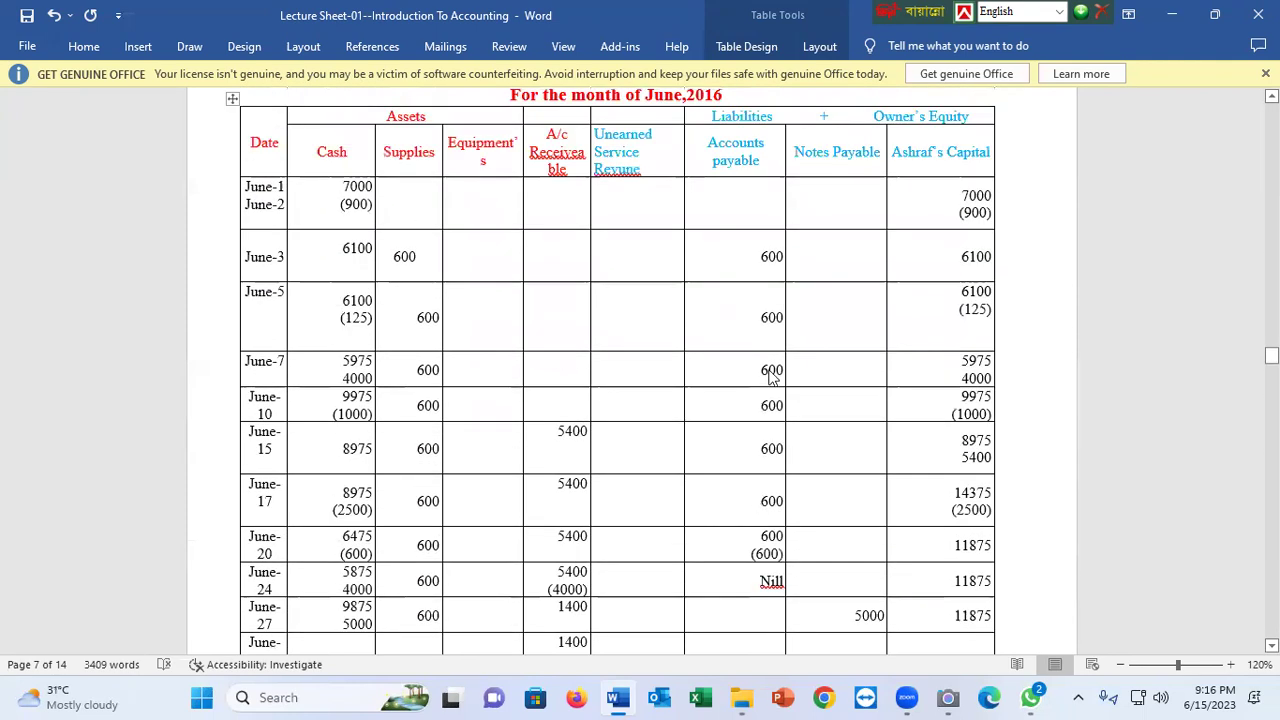
{"action": "scroll", "coordinate": [771, 377], "scroll_direction": "up", "scroll_amount": 2}
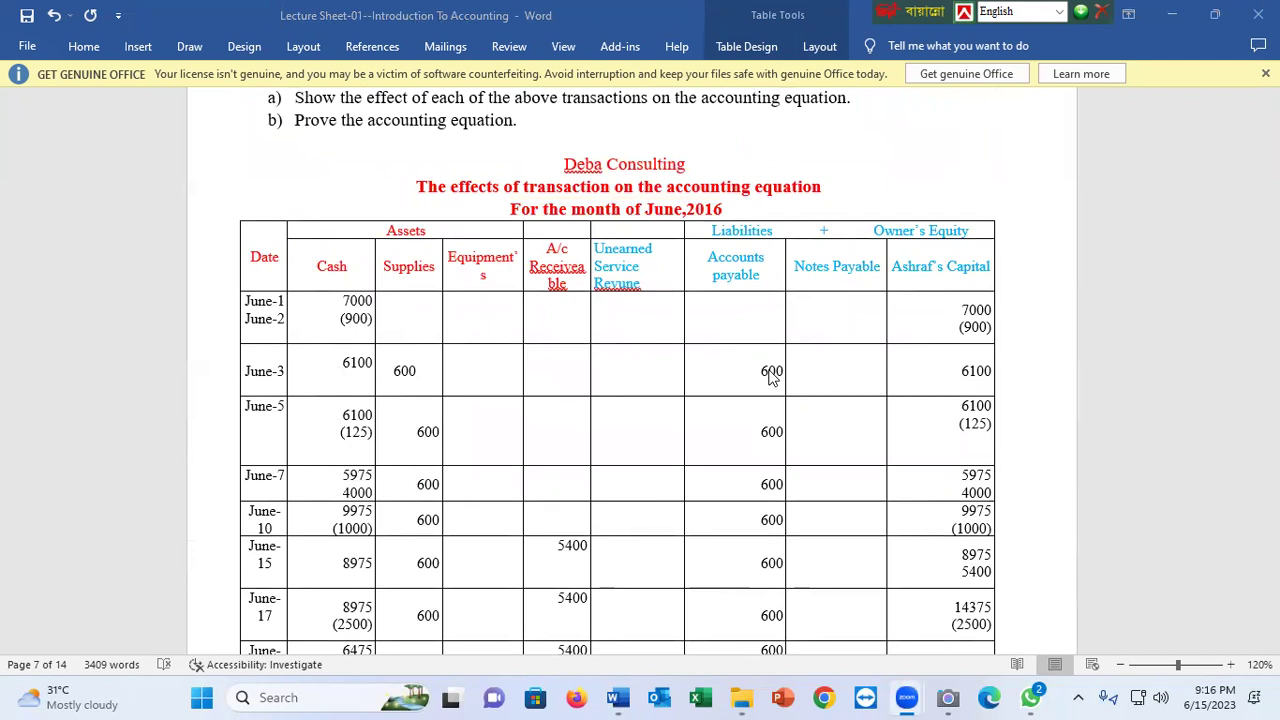
{"action": "scroll", "coordinate": [770, 375], "scroll_direction": "down", "scroll_amount": 6}
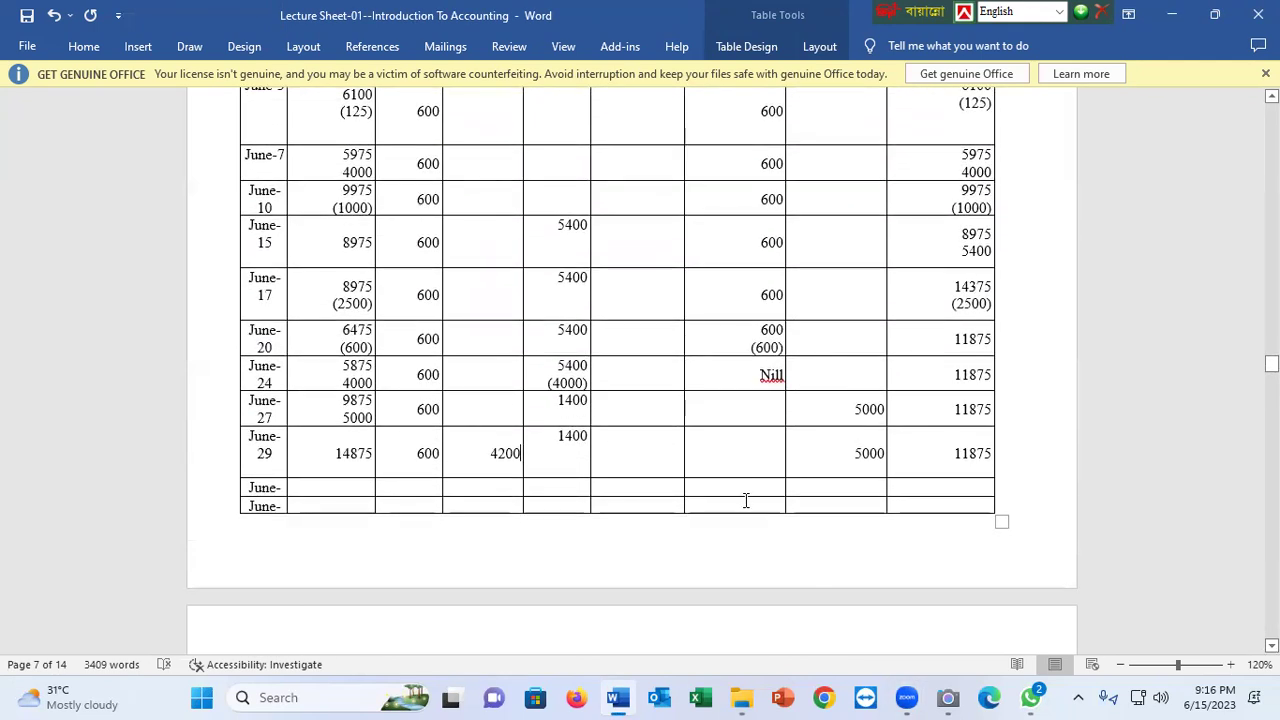
{"action": "type", "text": "4200"}
Highlight the June 30 utilities payment line in the transaction list for review
{"action": "scroll", "coordinate": [763, 430], "scroll_direction": "up", "scroll_amount": 1}
{"action": "scroll", "coordinate": [763, 426], "scroll_direction": "up", "scroll_amount": 10}
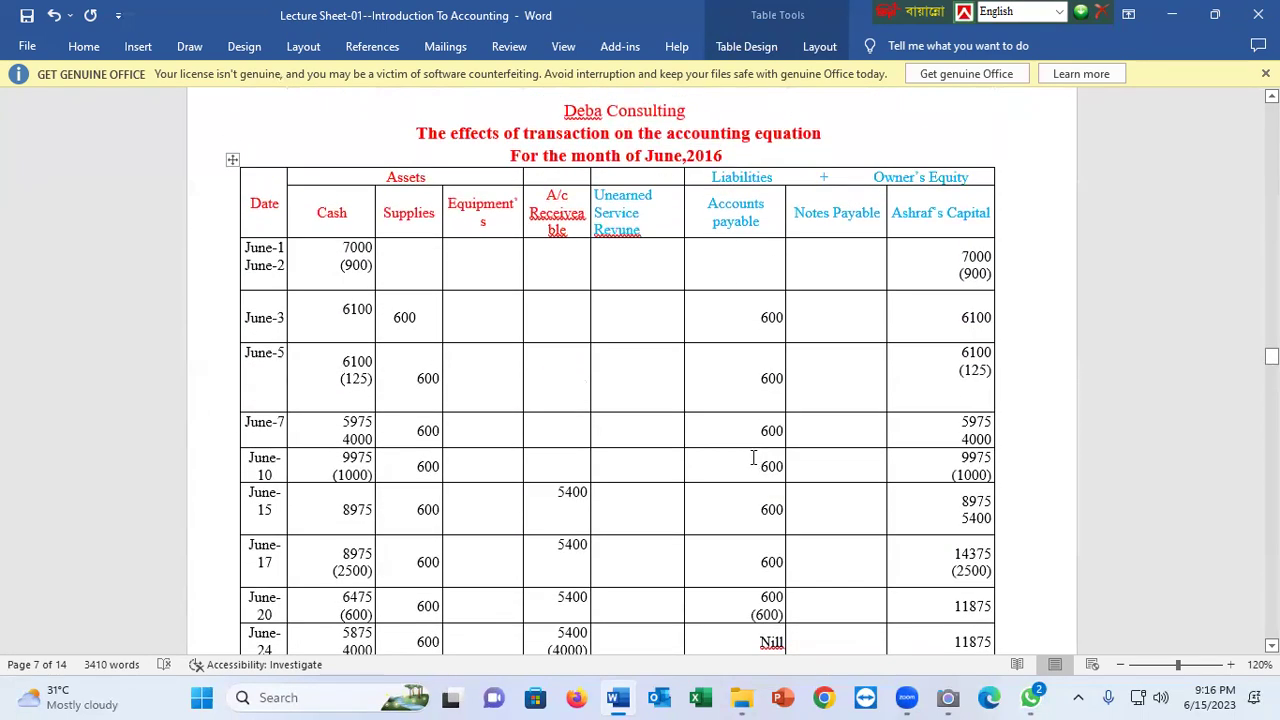
{"action": "scroll", "coordinate": [723, 431], "scroll_direction": "up", "scroll_amount": 1}
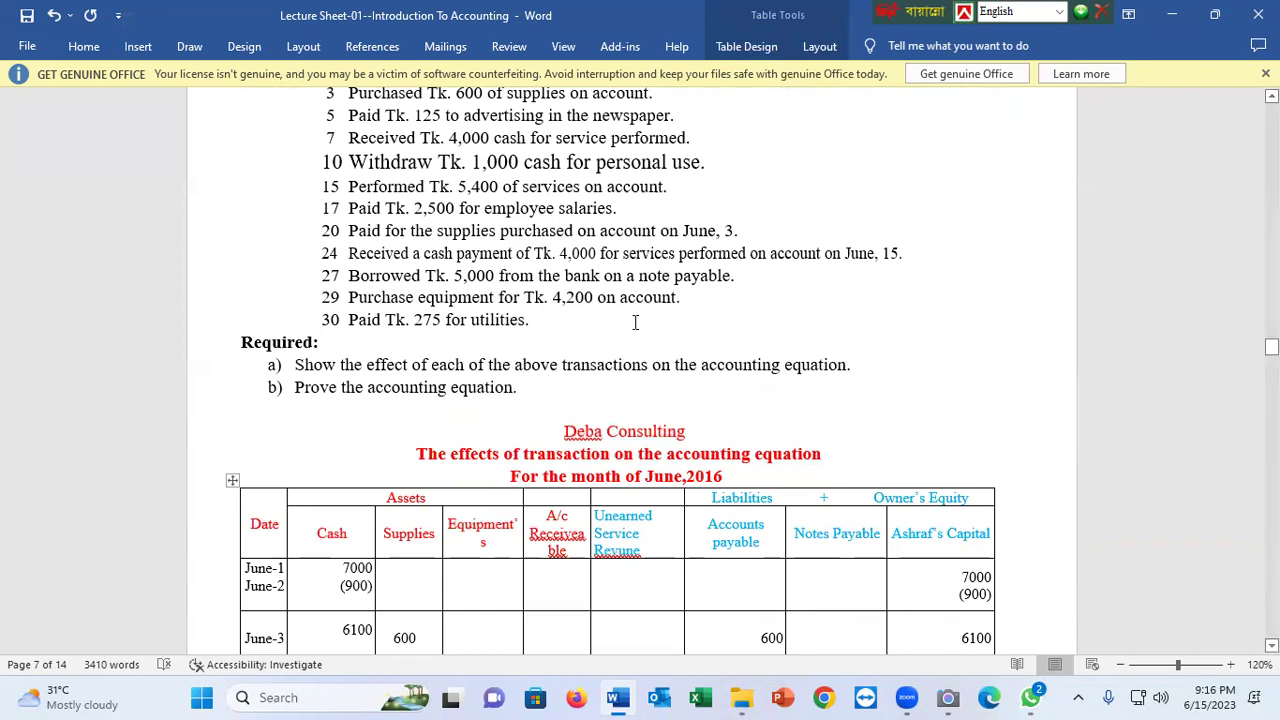
{"action": "left_click_drag", "start_coordinate": [549, 320], "coordinate": [320, 322]}
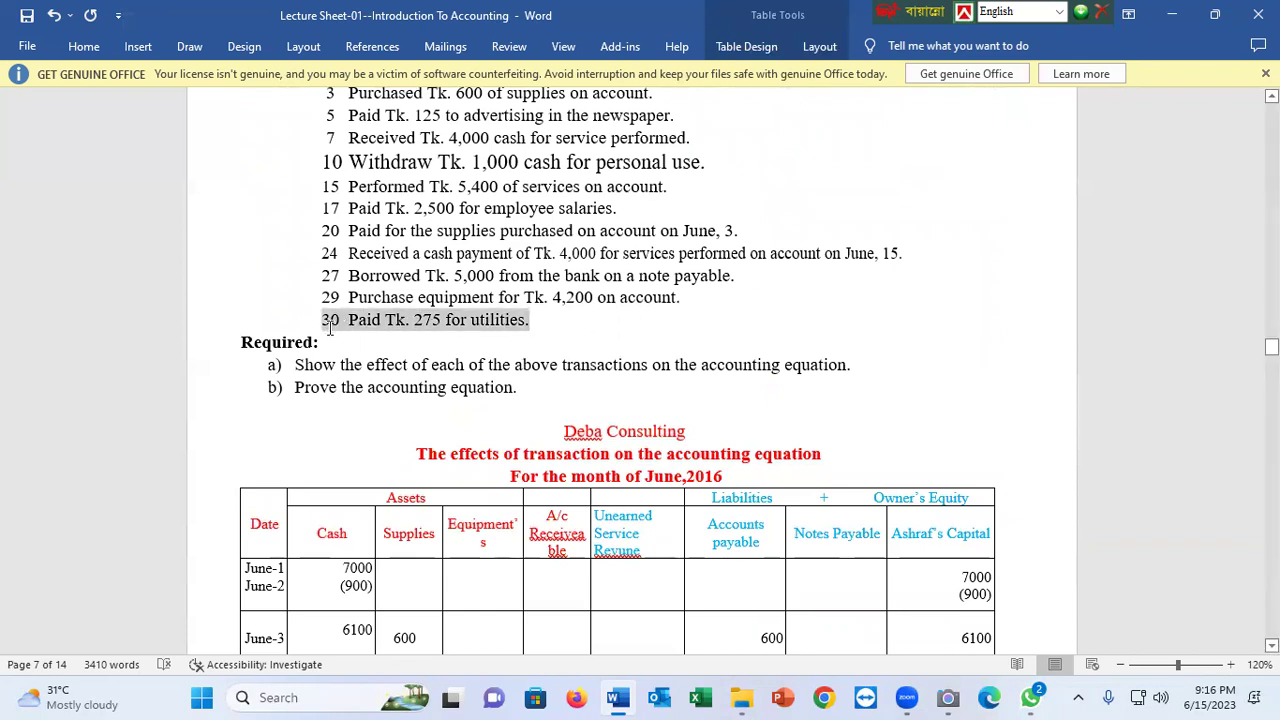
Complete the date label of the row below June-29 as June-30
{"action": "scroll", "coordinate": [455, 515], "scroll_direction": "down", "scroll_amount": 3}
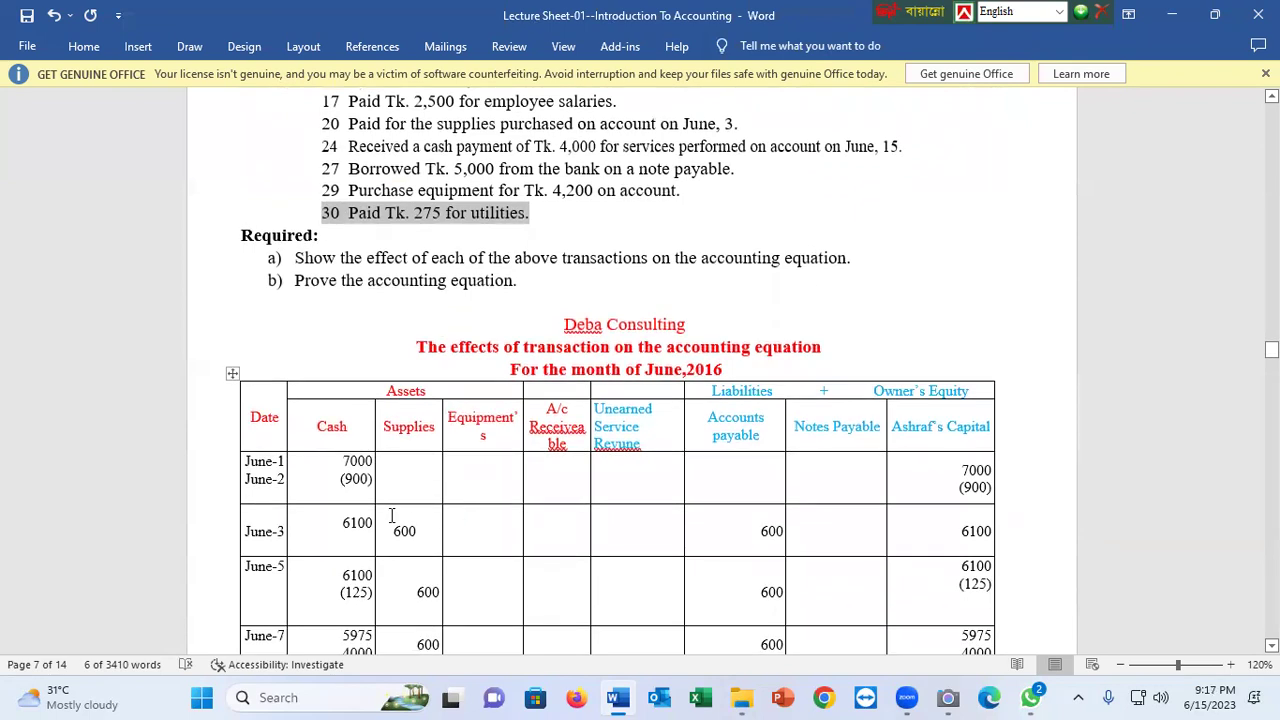
{"action": "scroll", "coordinate": [345, 465], "scroll_direction": "down", "scroll_amount": 1}
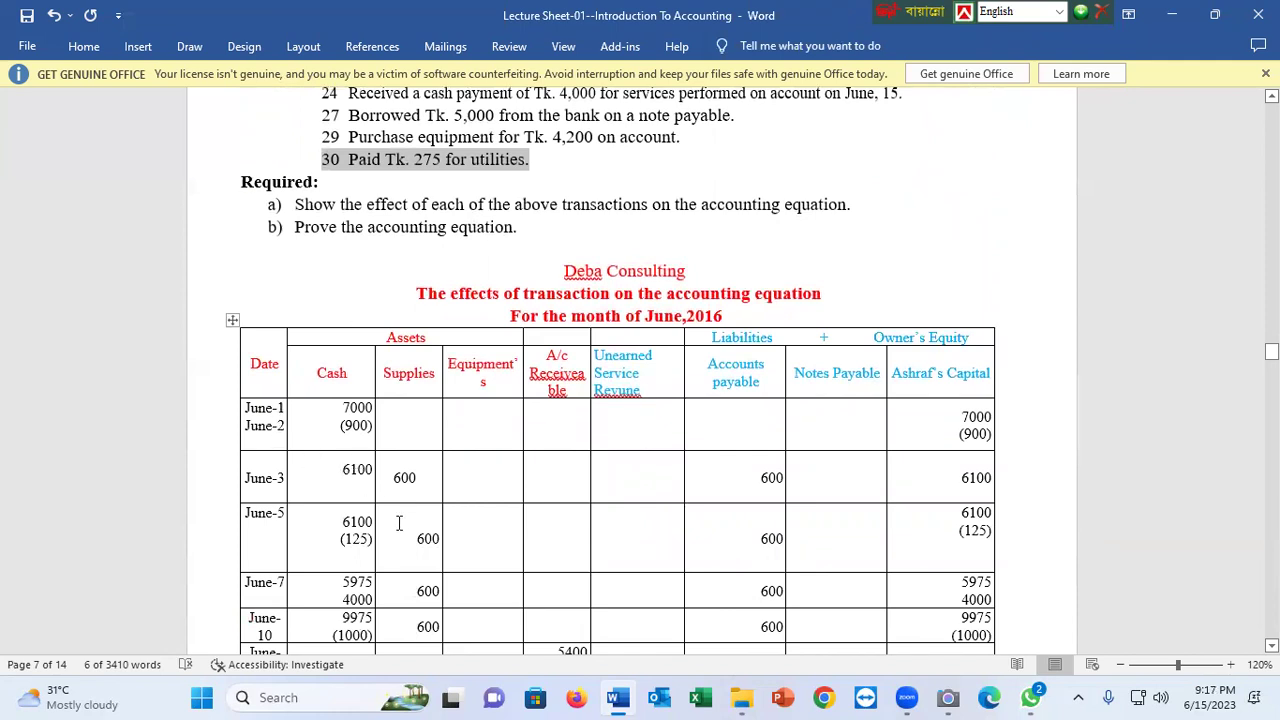
{"action": "scroll", "coordinate": [398, 523], "scroll_direction": "down", "scroll_amount": 6}
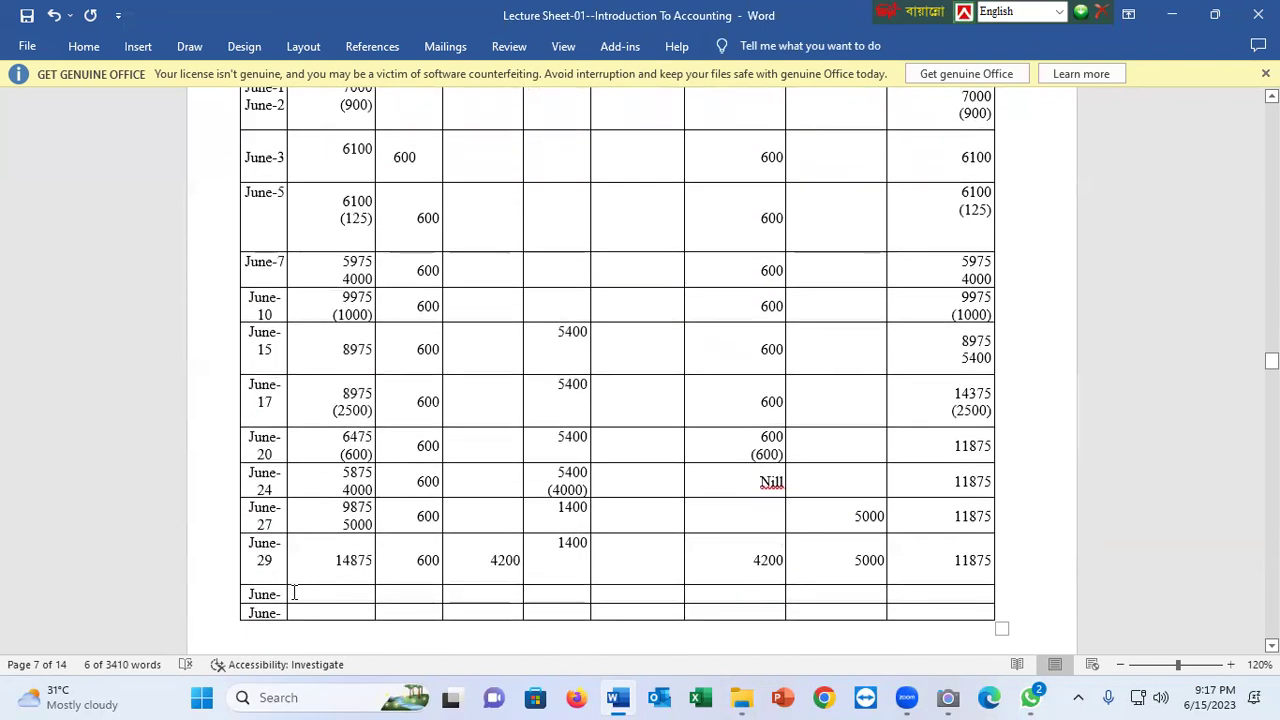
{"action": "left_click", "coordinate": [283, 595]}
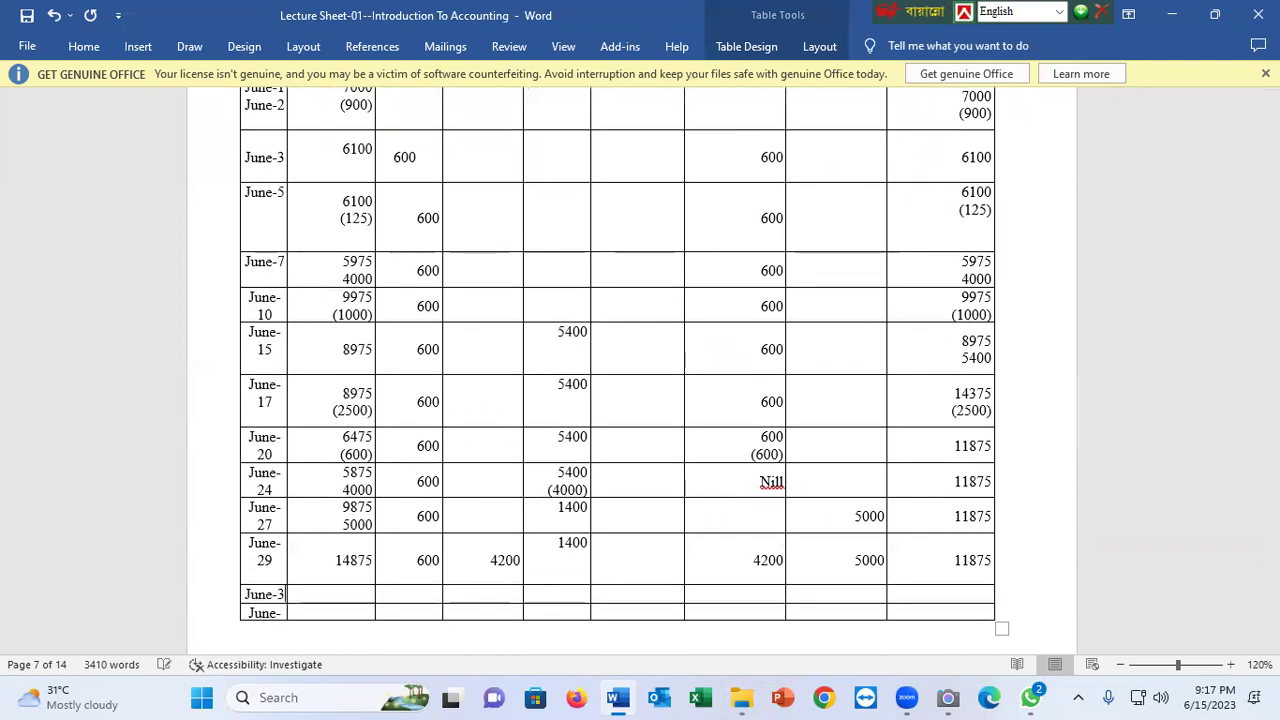
{"action": "type", "text": "30"}
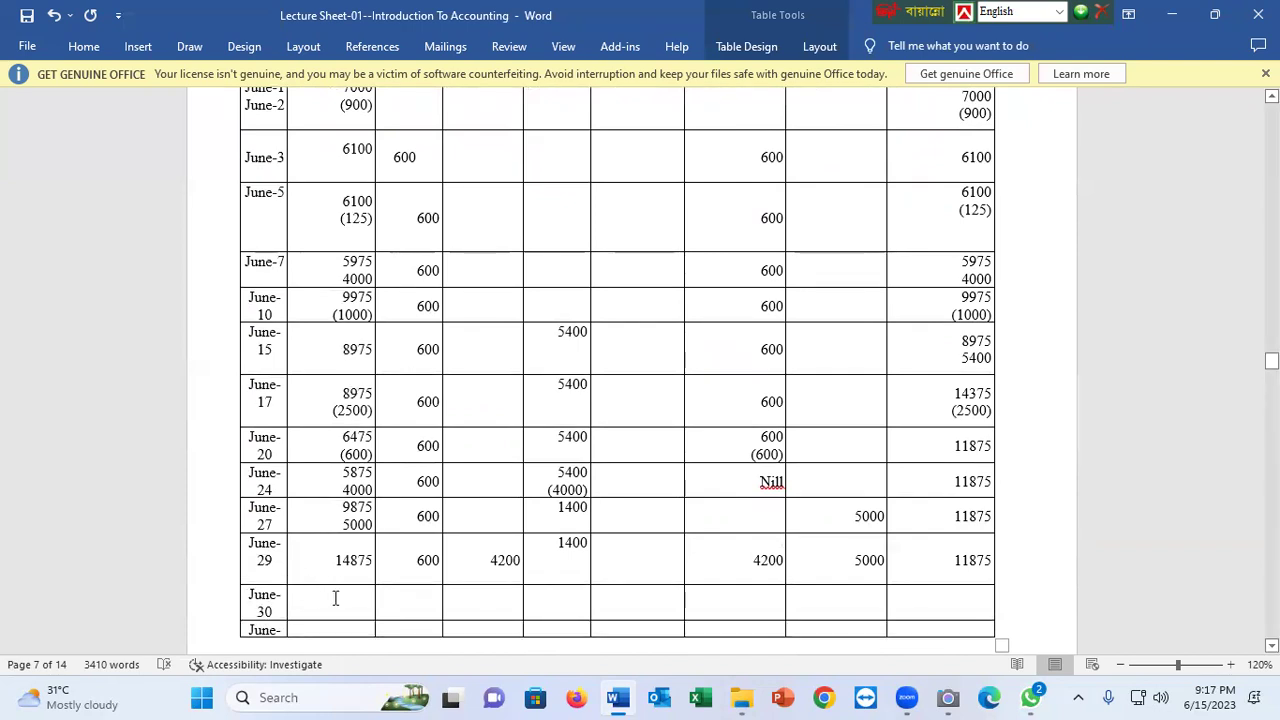
Copy the June-29 entries from Cash through Capital into the June-30 row
{"action": "left_click_drag", "start_coordinate": [993, 568], "coordinate": [985, 609]}
{"action": "key", "text": "ctrl+v"}
{"action": "scroll", "coordinate": [355, 533], "scroll_direction": "down", "scroll_amount": 2}
Enter (275) beneath the balances under both Cash and Capital in the June-30 row for the utilities payment
{"action": "left_click", "coordinate": [369, 489]}
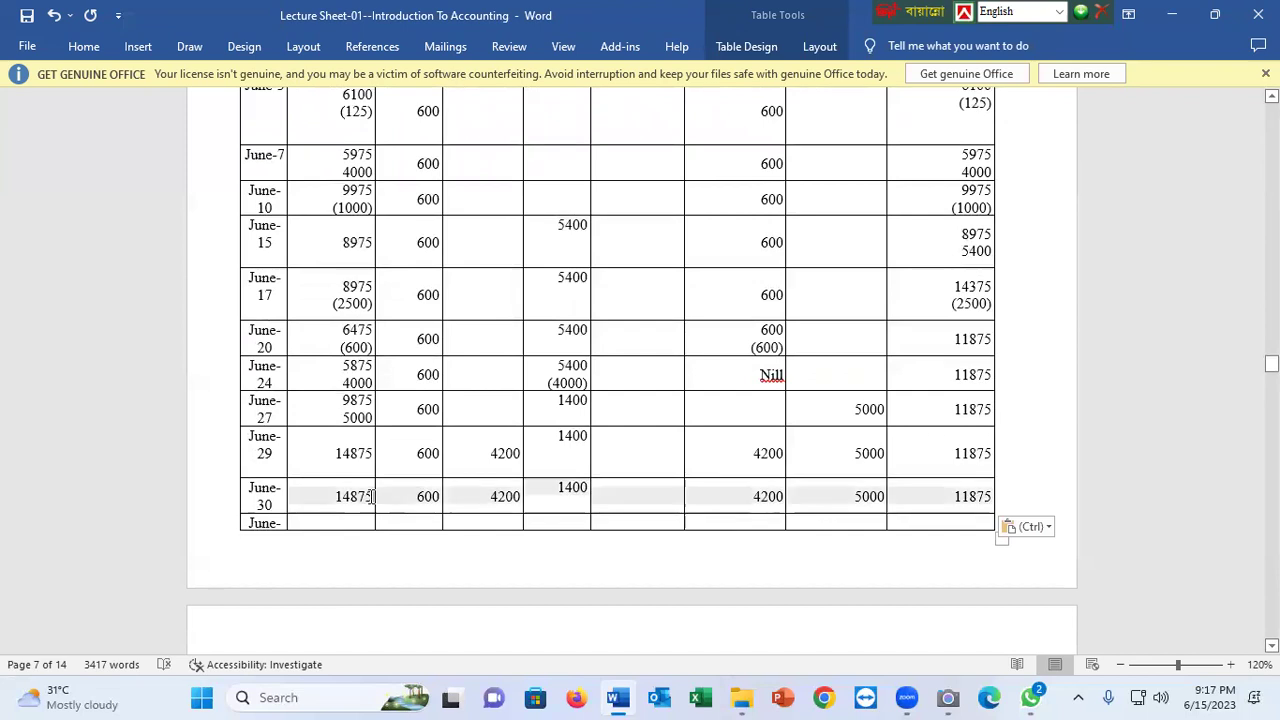
{"action": "scroll", "coordinate": [425, 484], "scroll_direction": "up", "scroll_amount": 7}
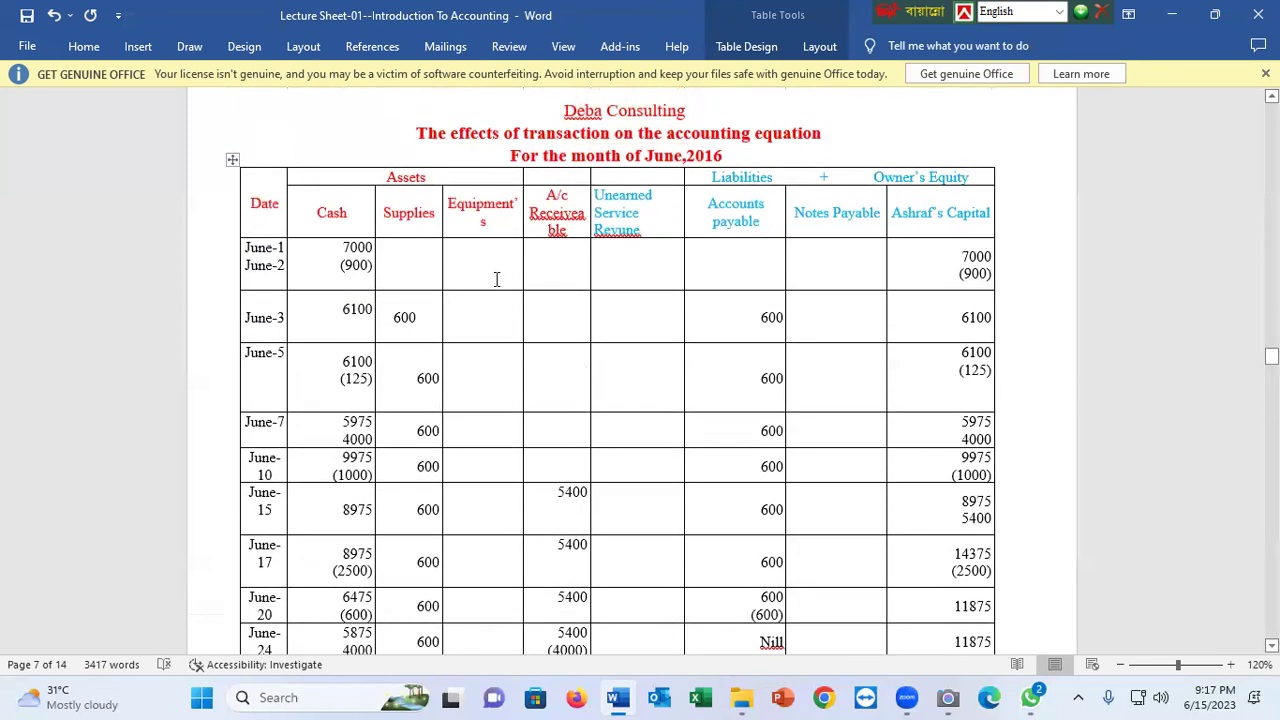
{"action": "scroll", "coordinate": [418, 388], "scroll_direction": "down", "scroll_amount": 6}
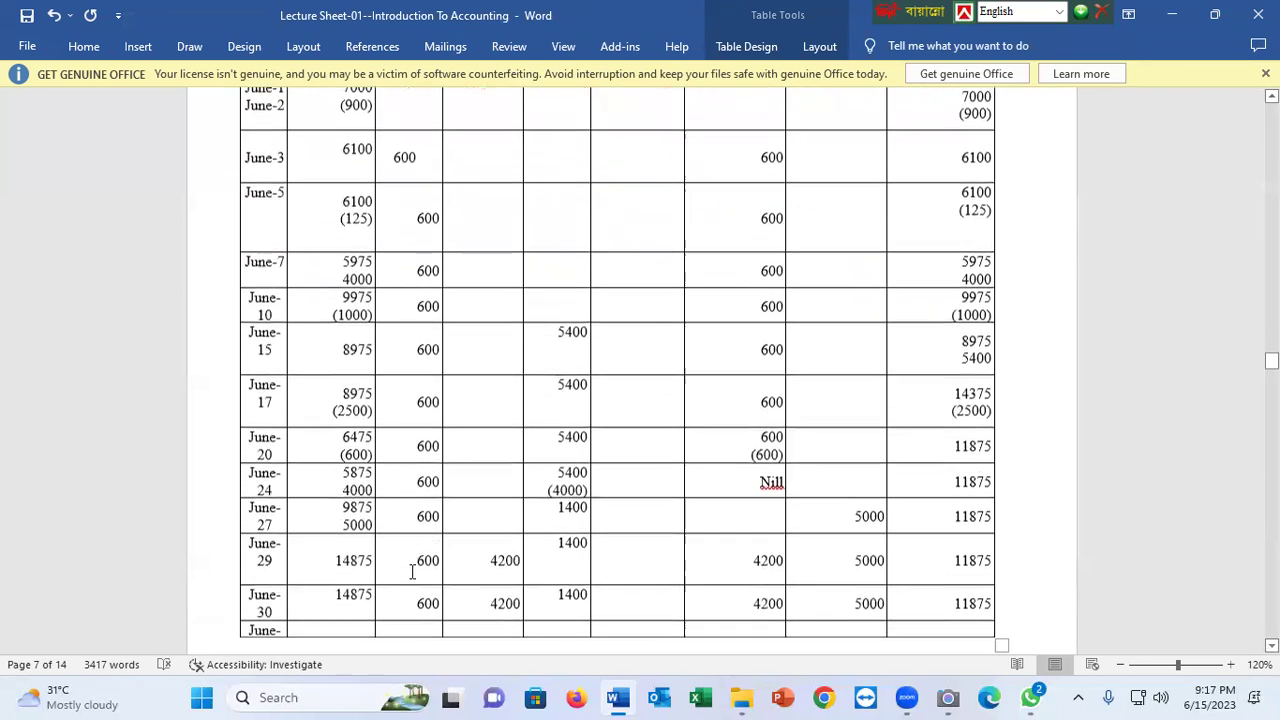
{"action": "type", "text": "(275"}
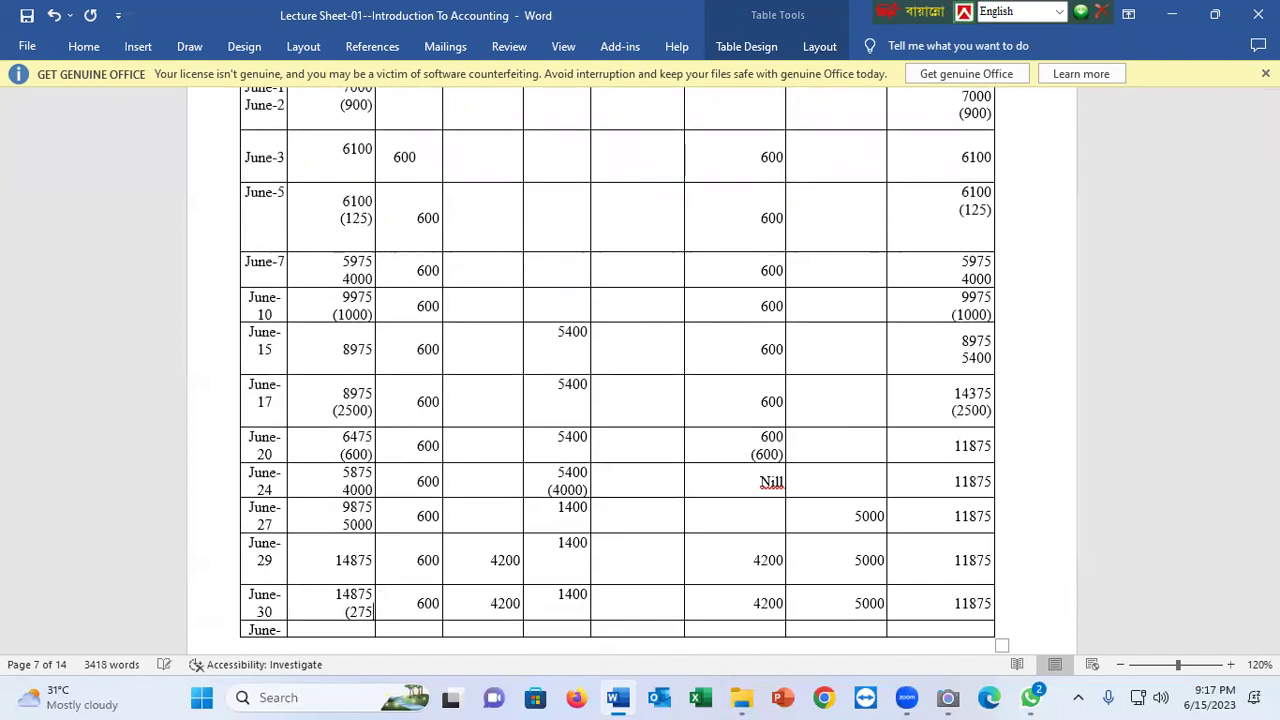
{"action": "type", "text": ")"}
{"action": "scroll", "coordinate": [694, 571], "scroll_direction": "down", "scroll_amount": 3}
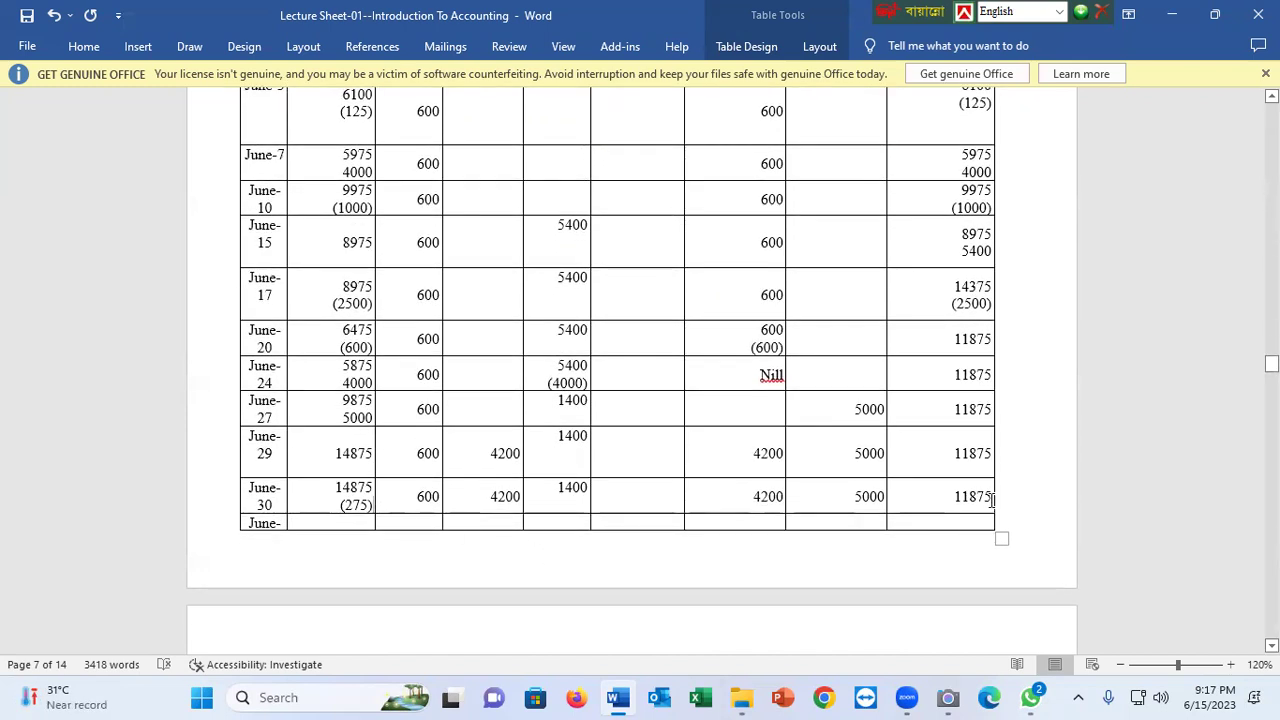
{"action": "key", "text": "Return"}
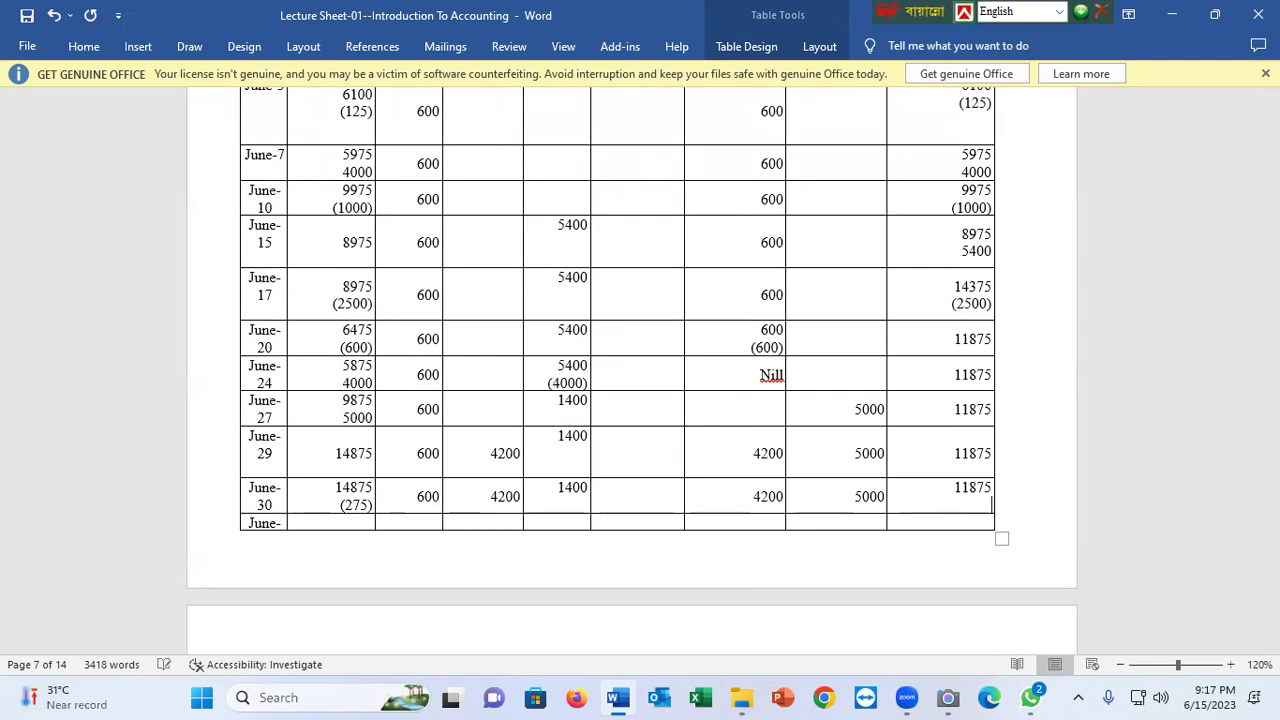
{"action": "type", "text": "(275)"}
Enter the closing balances in the table's last row: 14600 under Cash and 11600 under Capital
{"action": "scroll", "coordinate": [928, 371], "scroll_direction": "up", "scroll_amount": 3}
{"action": "scroll", "coordinate": [963, 482], "scroll_direction": "down", "scroll_amount": 4}
{"action": "scroll", "coordinate": [963, 482], "scroll_direction": "down", "scroll_amount": 2}
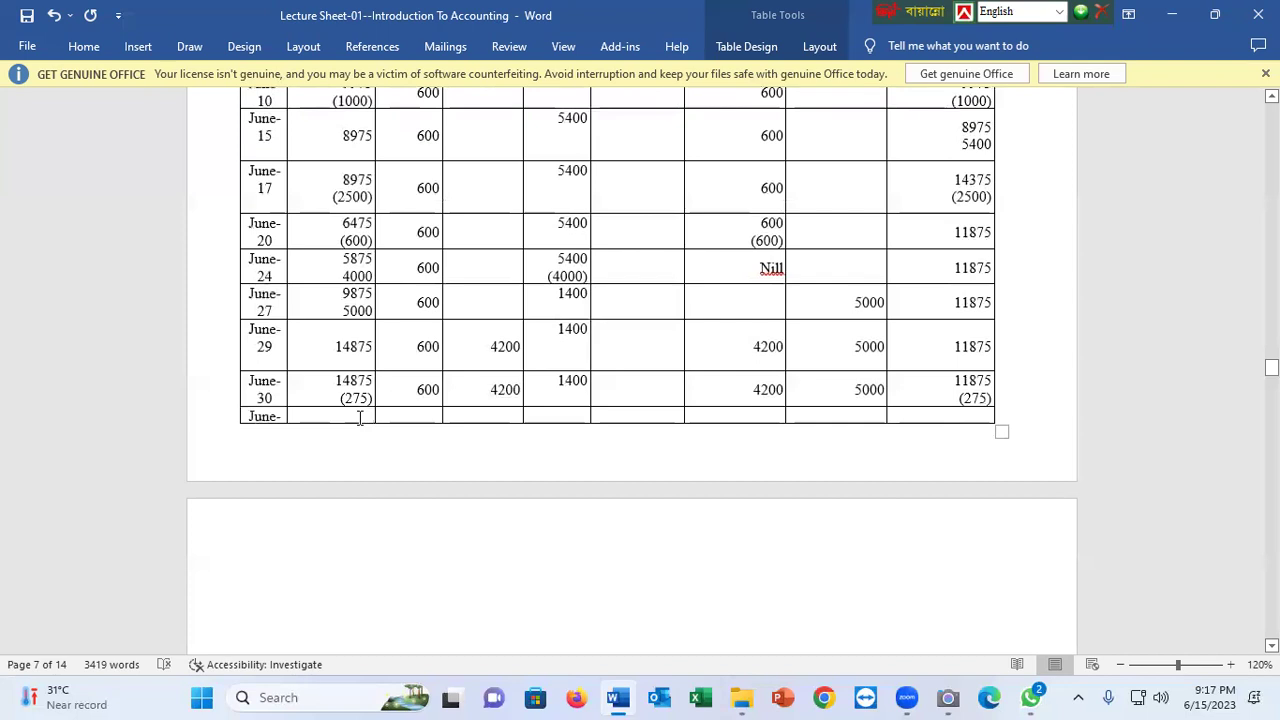
{"action": "type", "text": "14600"}
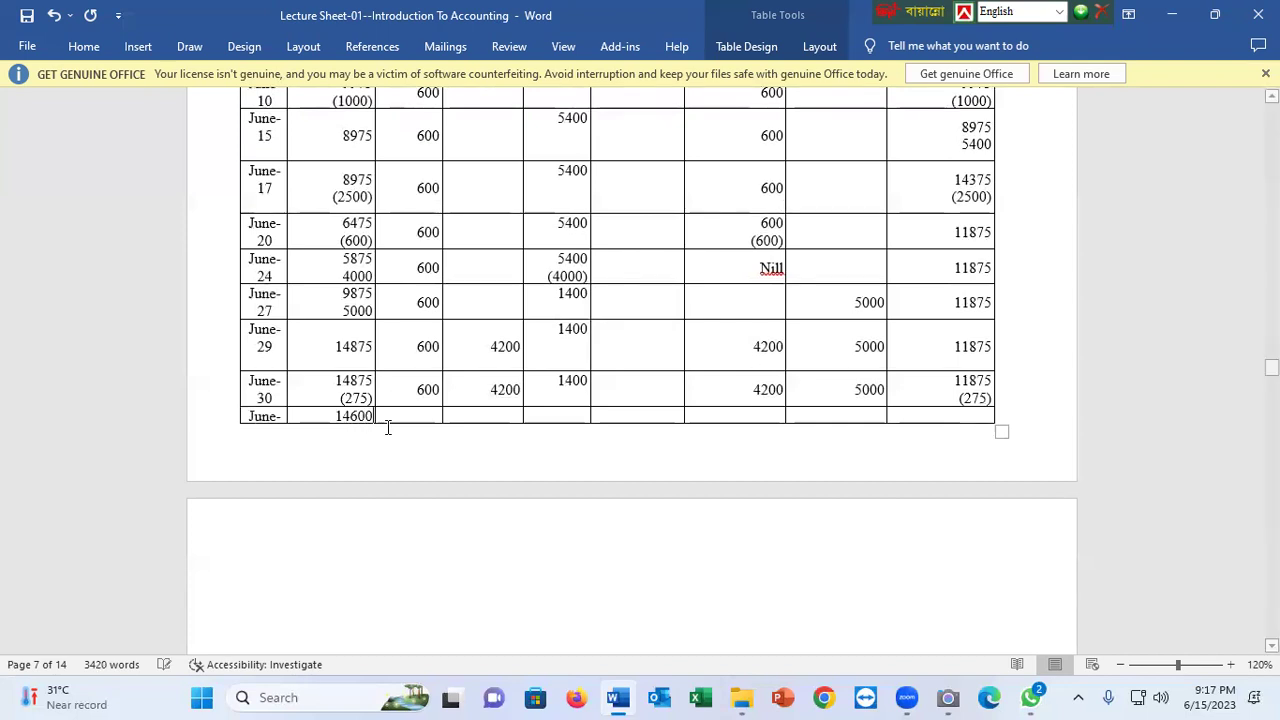
{"action": "left_click", "coordinate": [961, 414]}
{"action": "type", "text": "11600"}
Copy the June-30 entries from Supplies through Notes Payable into the table's last row
{"action": "left_click_drag", "start_coordinate": [901, 393], "coordinate": [405, 390]}
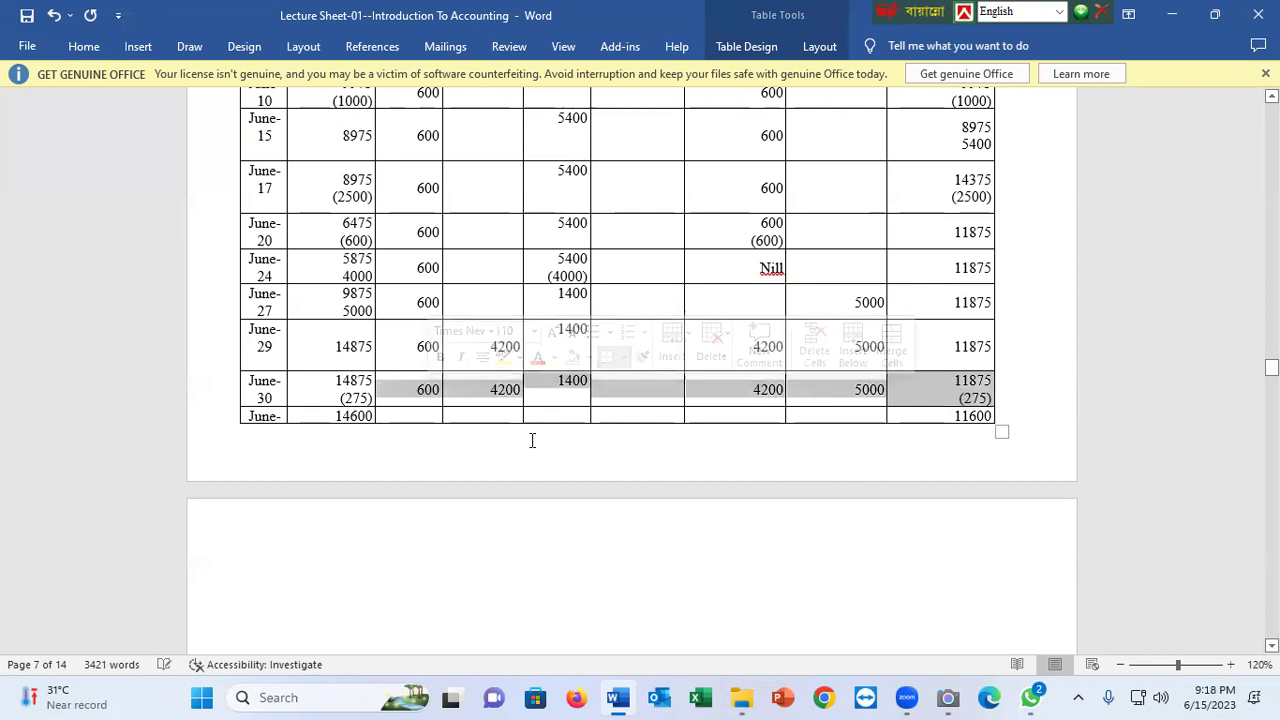
{"action": "left_click", "coordinate": [468, 398]}
{"action": "left_click_drag", "start_coordinate": [691, 386], "coordinate": [860, 389]}
{"action": "key", "text": "ctrl+c"}
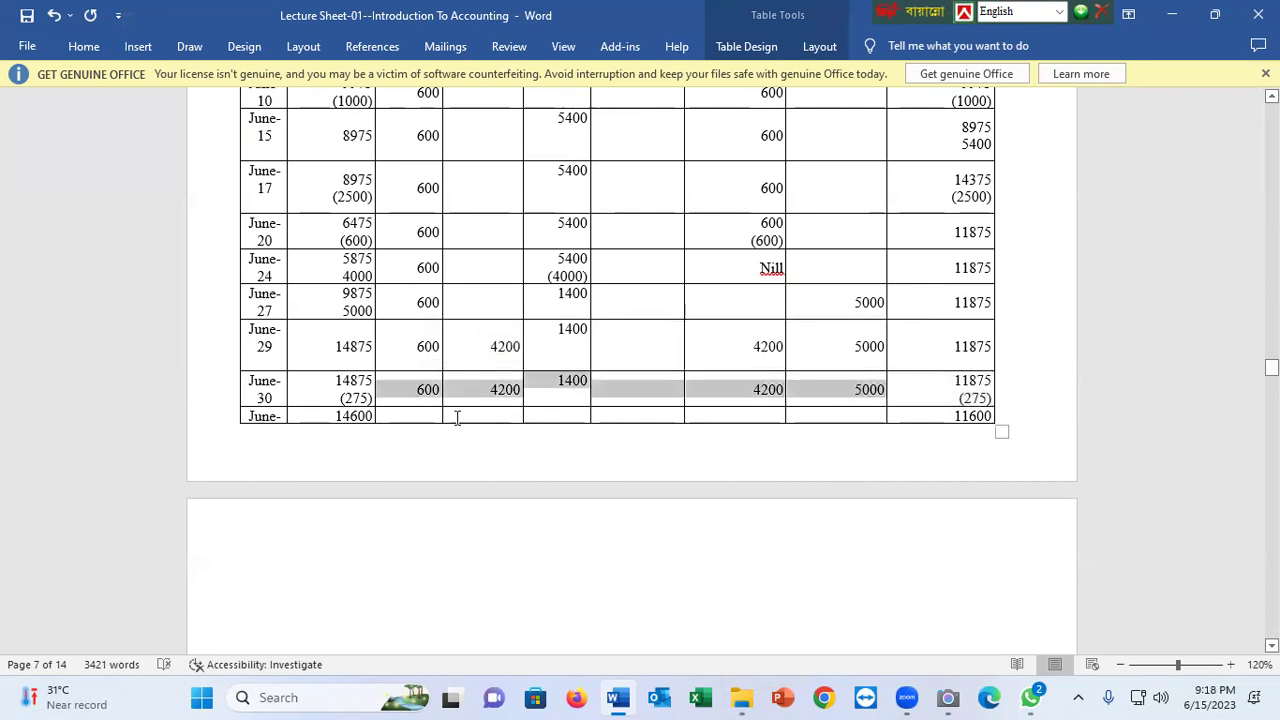
{"action": "left_click_drag", "start_coordinate": [435, 413], "coordinate": [866, 405]}
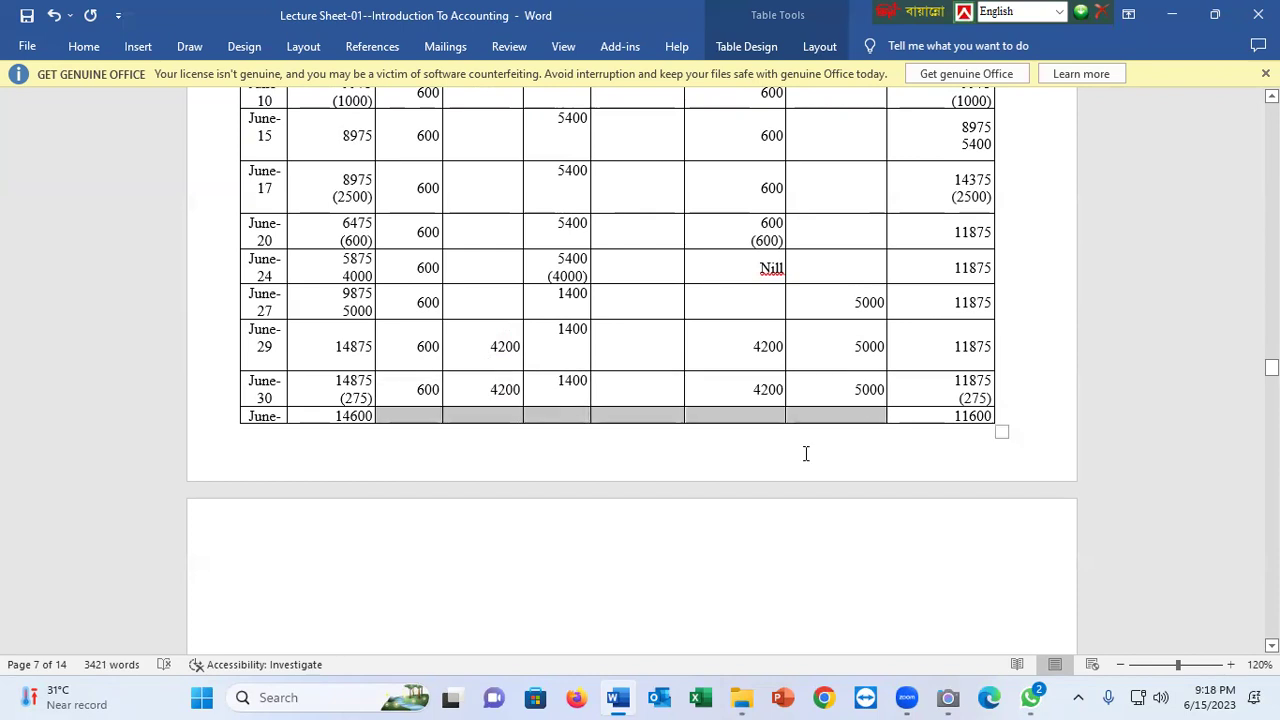
{"action": "key", "text": "ctrl+v"}
{"action": "scroll", "coordinate": [778, 481], "scroll_direction": "up", "scroll_amount": 5}
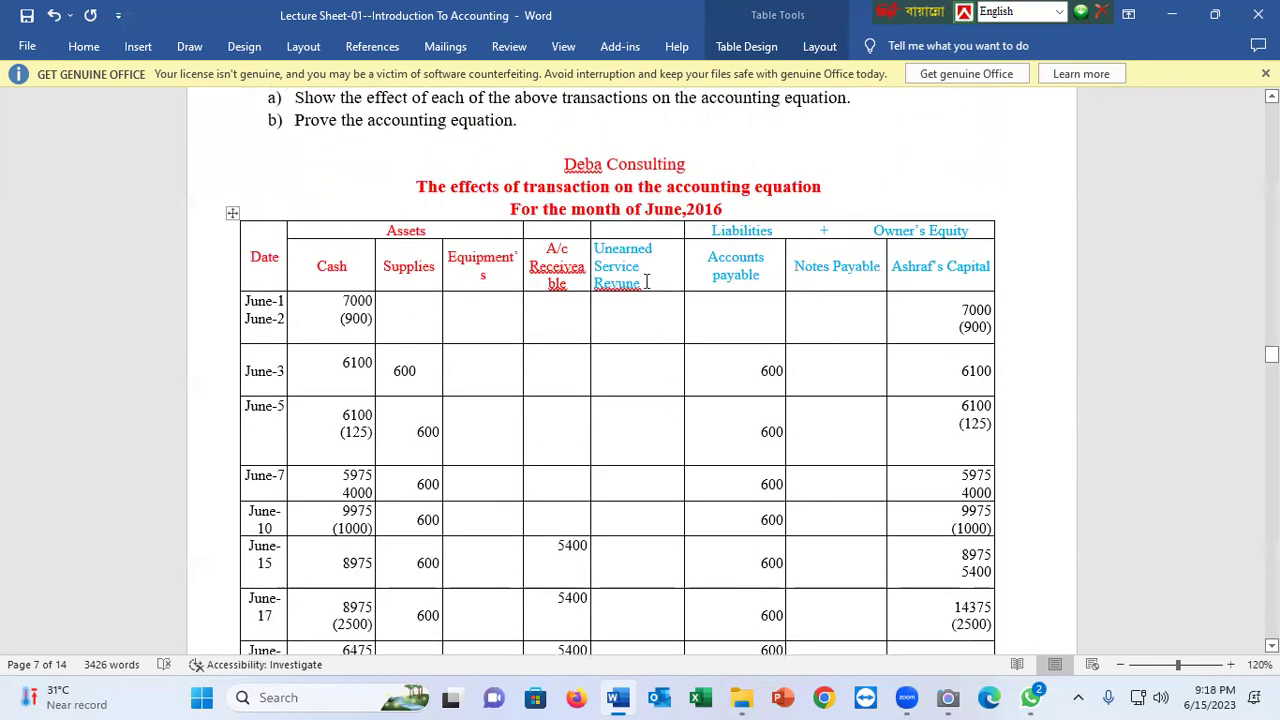
{"action": "scroll", "coordinate": [663, 451], "scroll_direction": "down", "scroll_amount": 2}
{"action": "scroll", "coordinate": [674, 477], "scroll_direction": "up", "scroll_amount": 5}
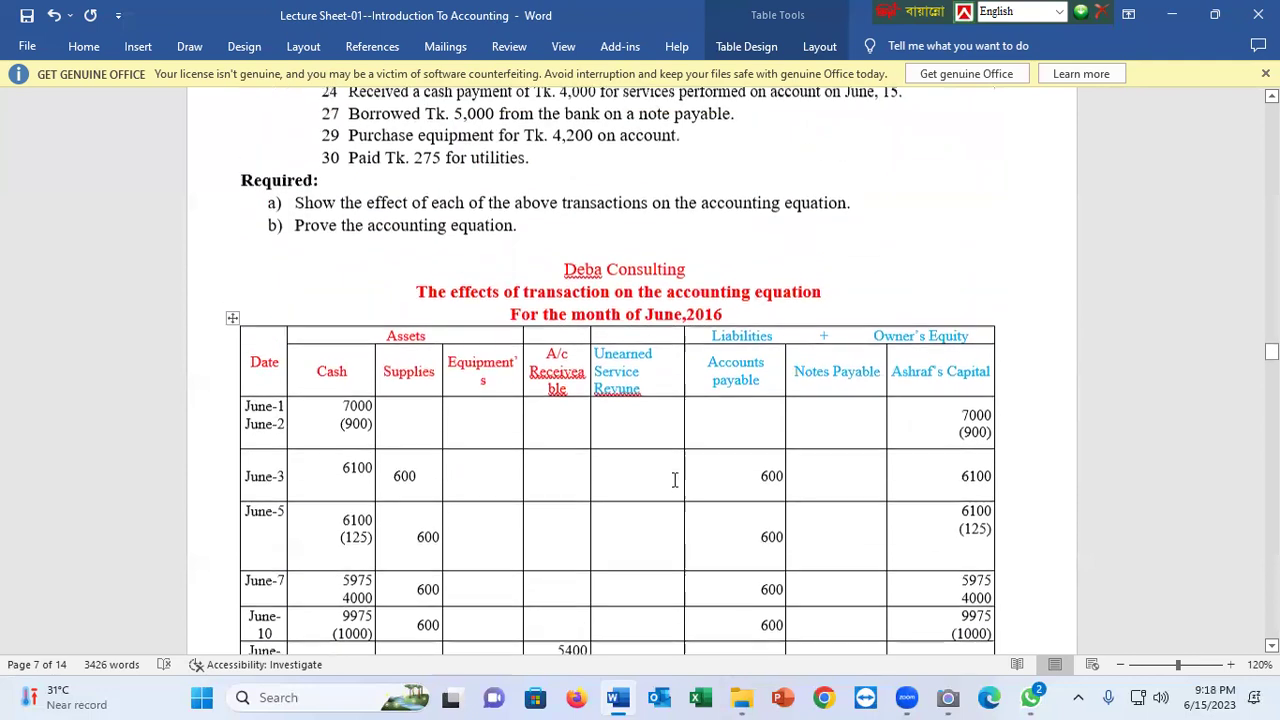
{"action": "scroll", "coordinate": [669, 460], "scroll_direction": "up", "scroll_amount": 1}
{"action": "scroll", "coordinate": [658, 525], "scroll_direction": "down", "scroll_amount": 3}
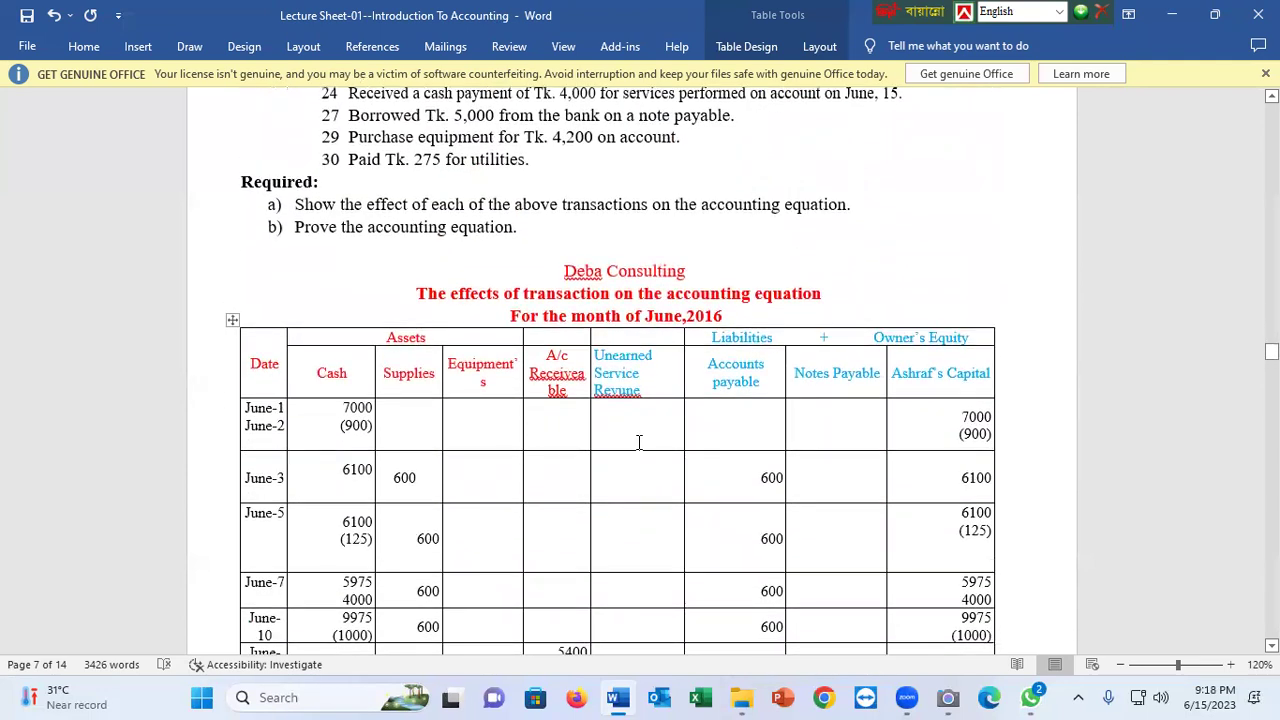
Replace the Unearned Service Revenue heading with "=" and narrow that column to fit just the sign
{"action": "left_click_drag", "start_coordinate": [656, 386], "coordinate": [603, 358]}
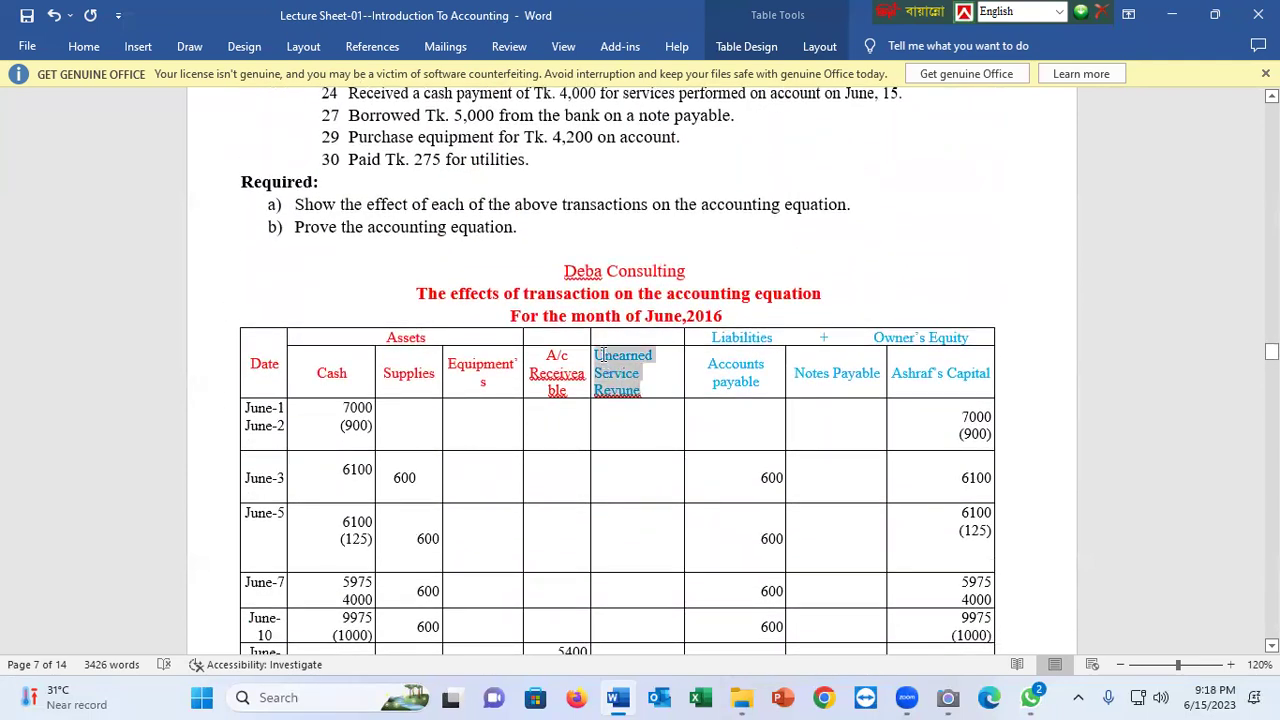
{"action": "type", "text": "="}
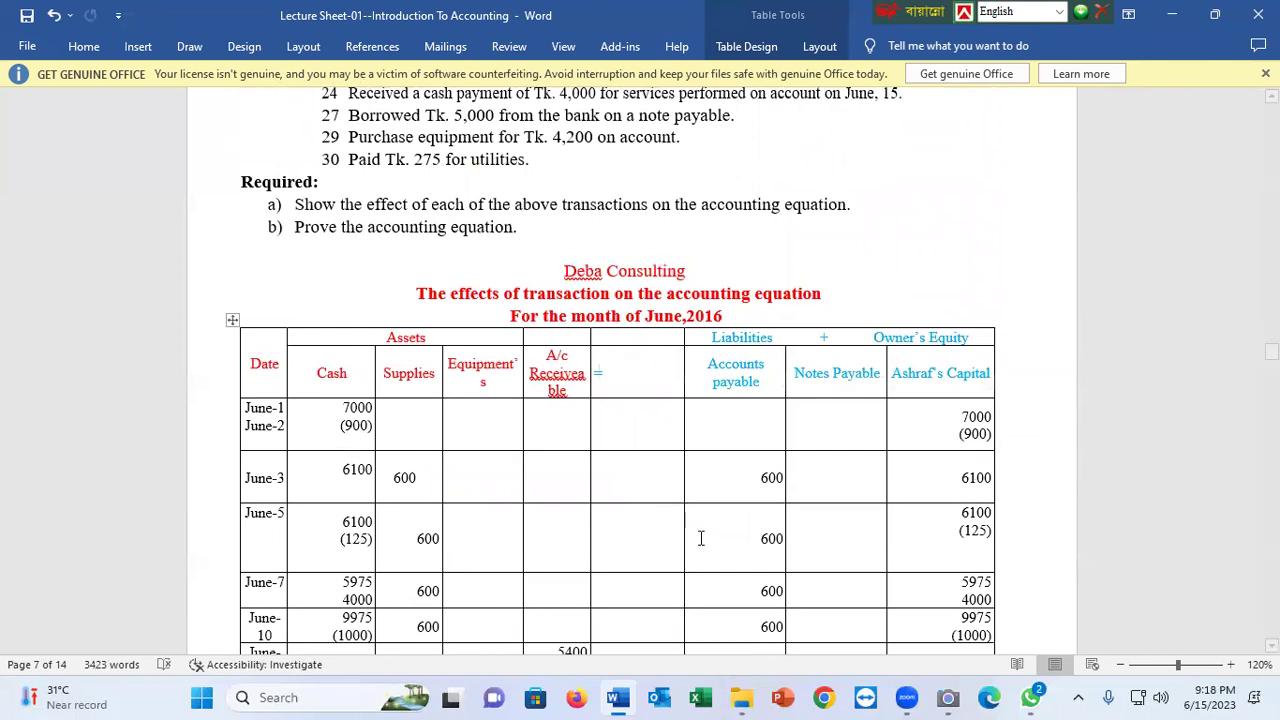
{"action": "left_click_drag", "start_coordinate": [676, 526], "coordinate": [610, 518]}
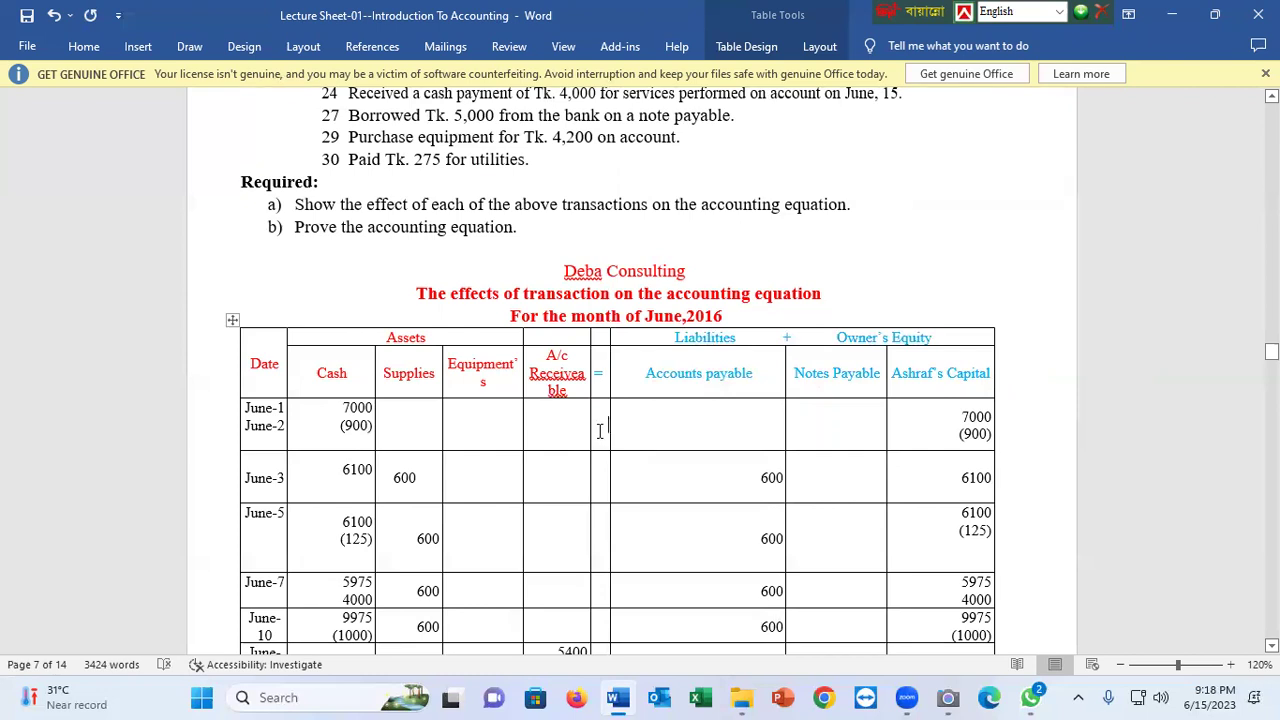
Enter "=" in the narrow column for each row from June-1 through June-10
{"action": "left_click", "coordinate": [600, 476]}
{"action": "type", "text": "="}
{"action": "left_click", "coordinate": [603, 538]}
{"action": "type", "text": "="}
{"action": "scroll", "coordinate": [606, 571], "scroll_direction": "down", "scroll_amount": 2}
{"action": "left_click", "coordinate": [603, 519]}
{"action": "type", "text": "="}
{"action": "left_click", "coordinate": [601, 497]}
{"action": "type", "text": "="}
{"action": "scroll", "coordinate": [509, 397], "scroll_direction": "up", "scroll_amount": 1}
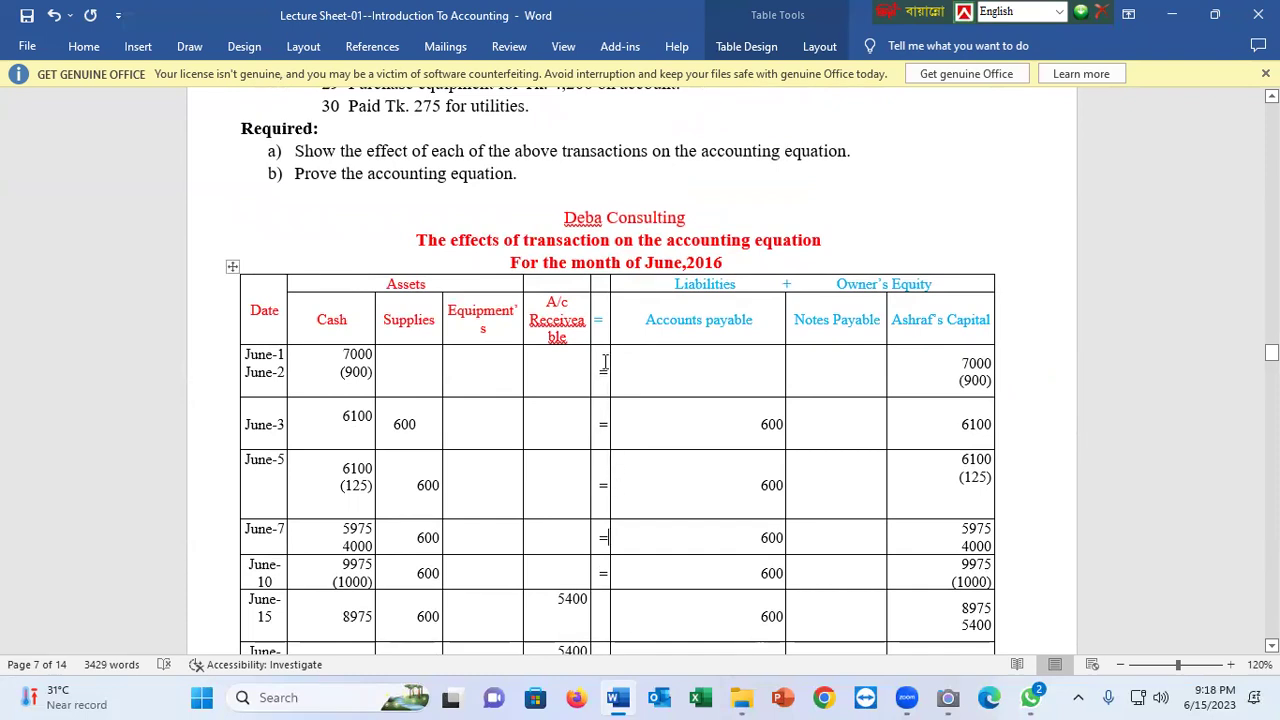
{"action": "left_click_drag", "start_coordinate": [603, 374], "coordinate": [601, 470]}
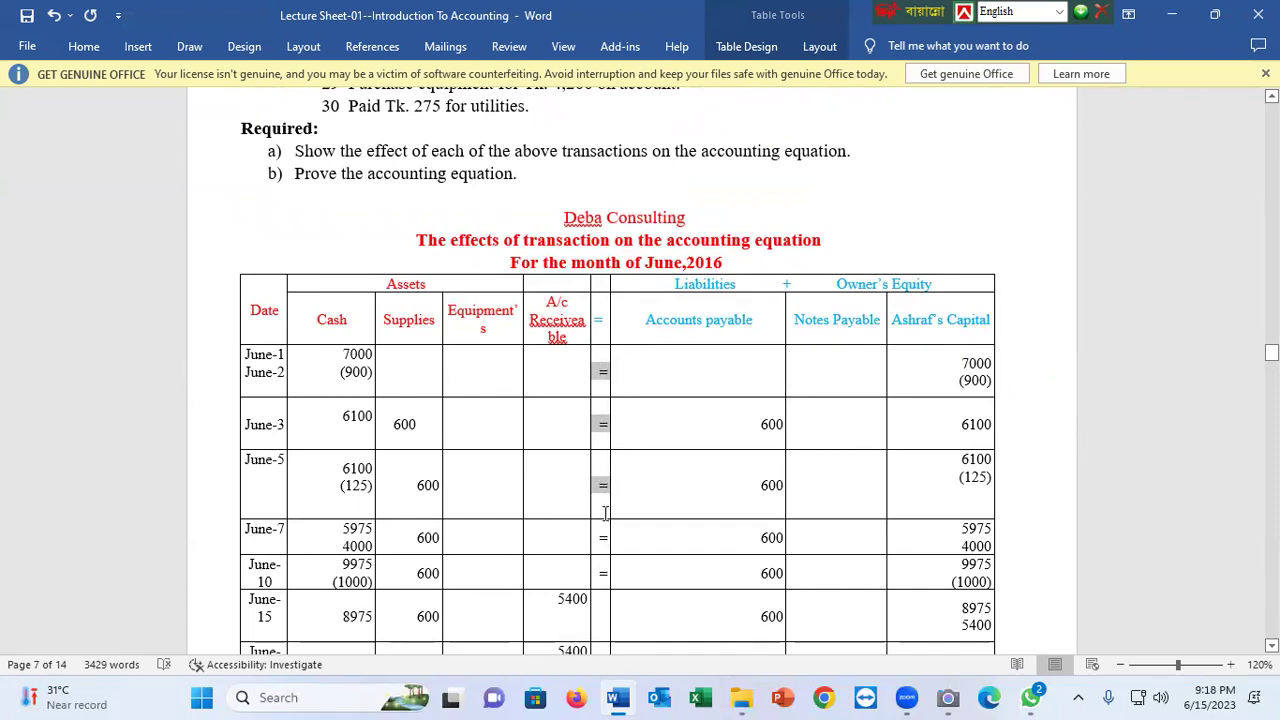
{"action": "left_click", "coordinate": [600, 393]}
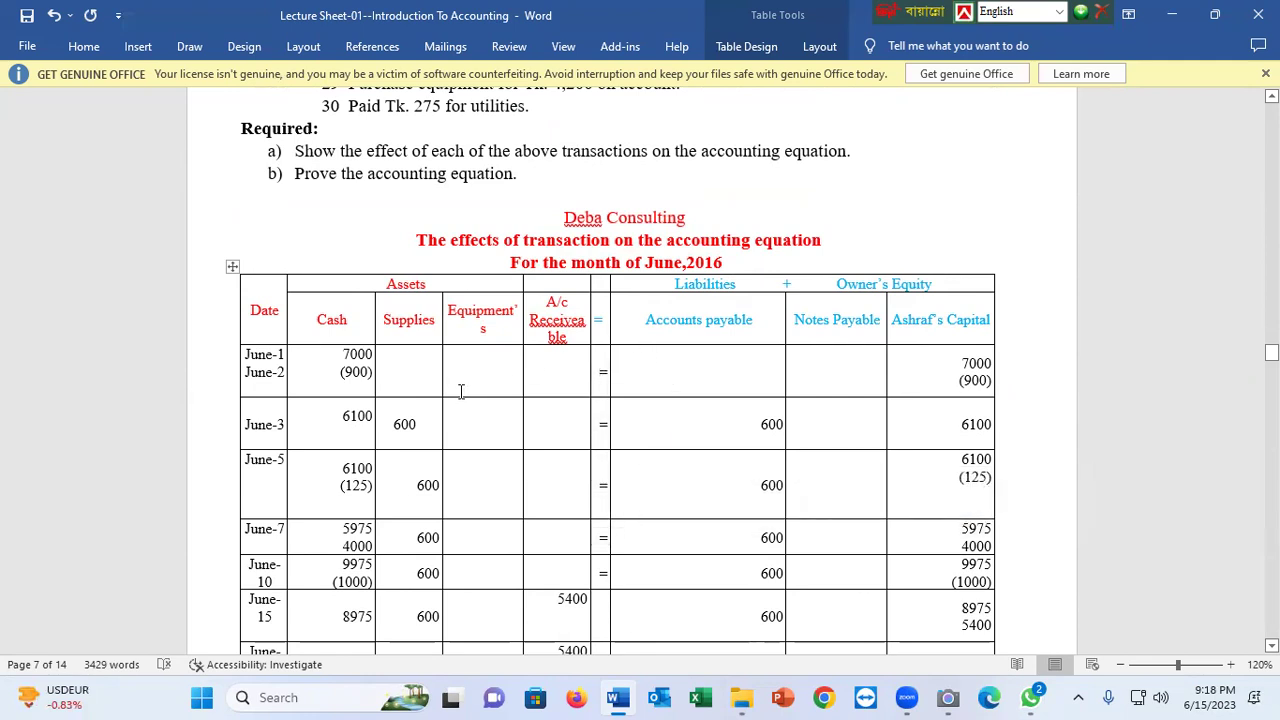
Highlight the asset closing balances in the table's last row, from Cash through A/c Receivable
{"action": "scroll", "coordinate": [620, 455], "scroll_direction": "down", "scroll_amount": 7}
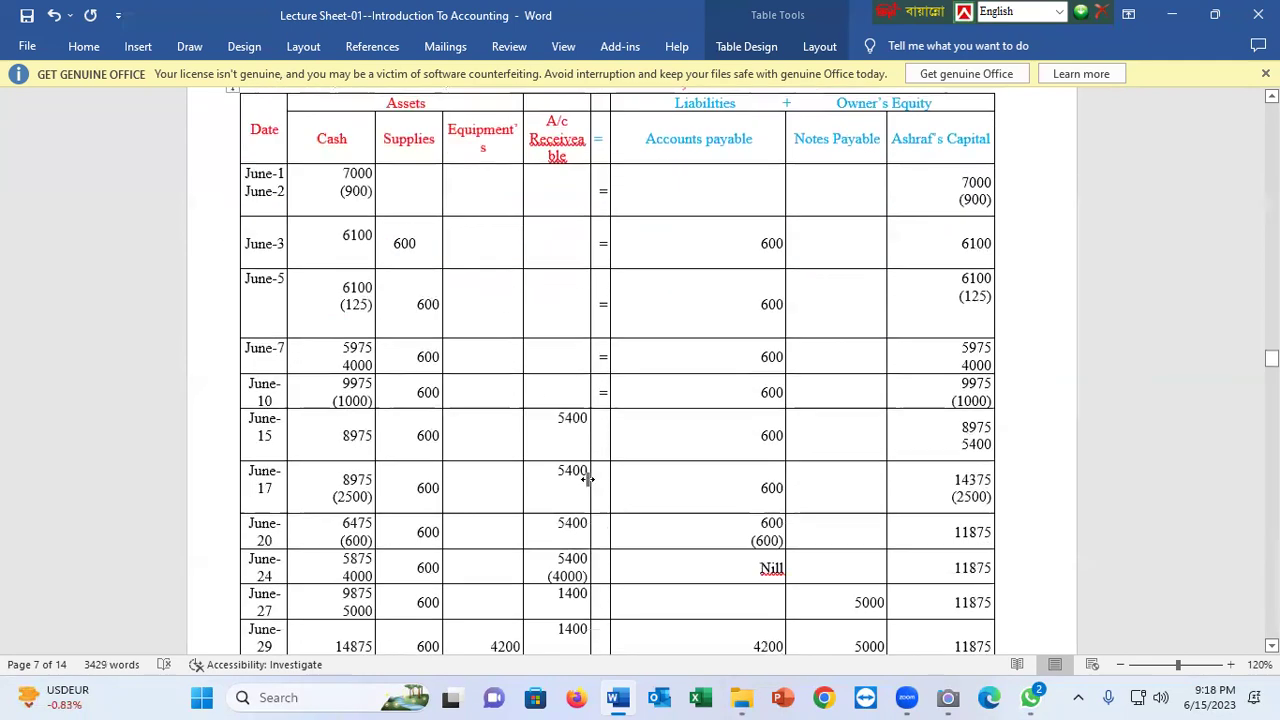
{"action": "scroll", "coordinate": [790, 480], "scroll_direction": "down", "scroll_amount": 2}
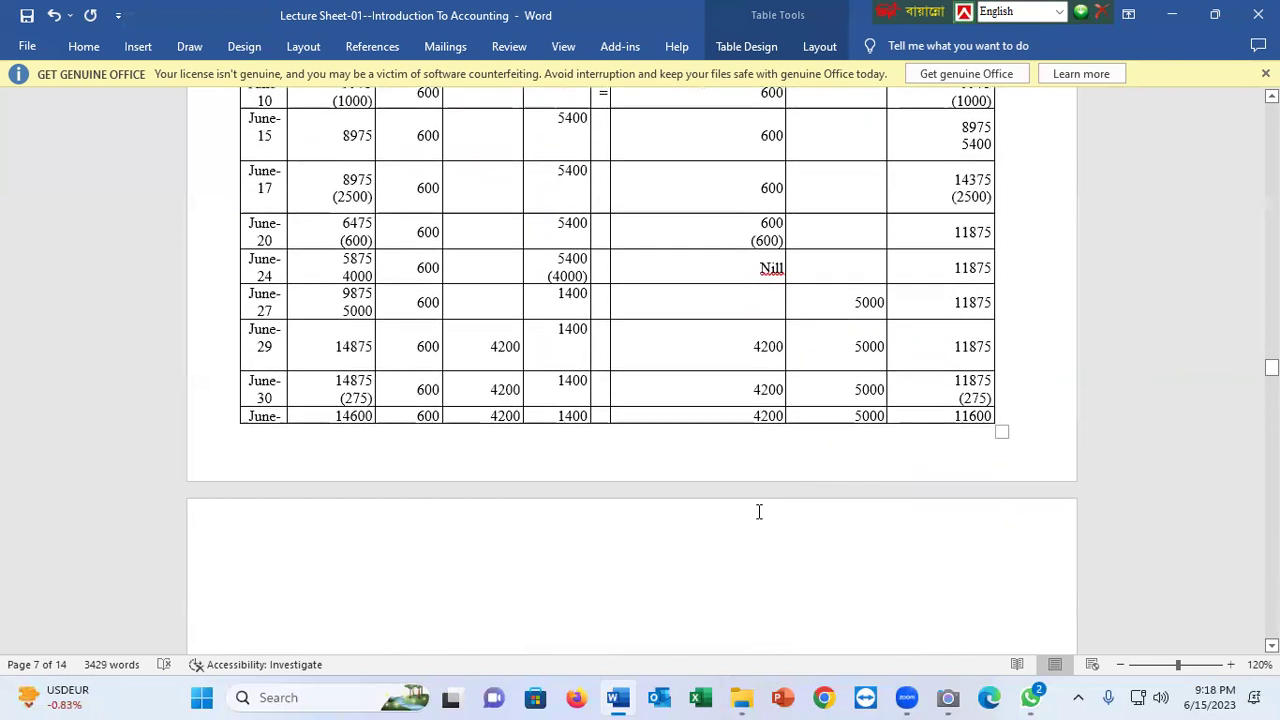
{"action": "left_click_drag", "start_coordinate": [338, 362], "coordinate": [555, 358]}
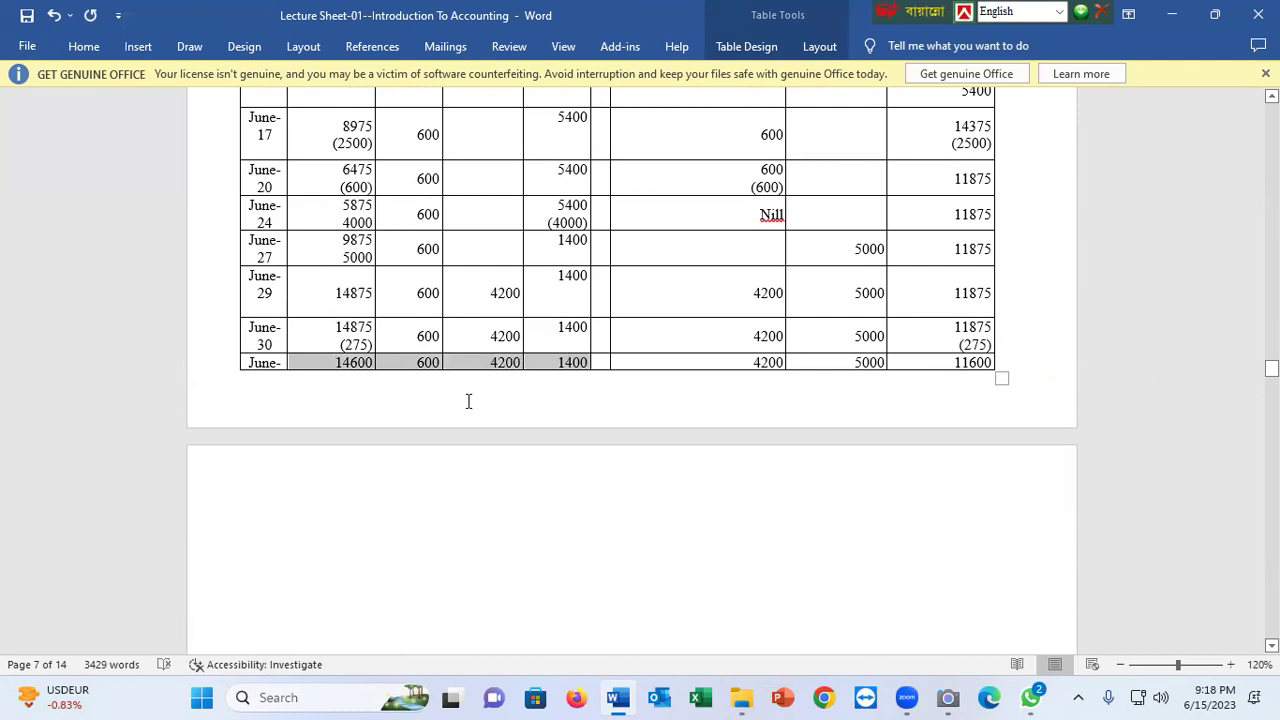
{"action": "scroll", "coordinate": [477, 394], "scroll_direction": "down", "scroll_amount": 2}
{"action": "left_click", "coordinate": [419, 260]}
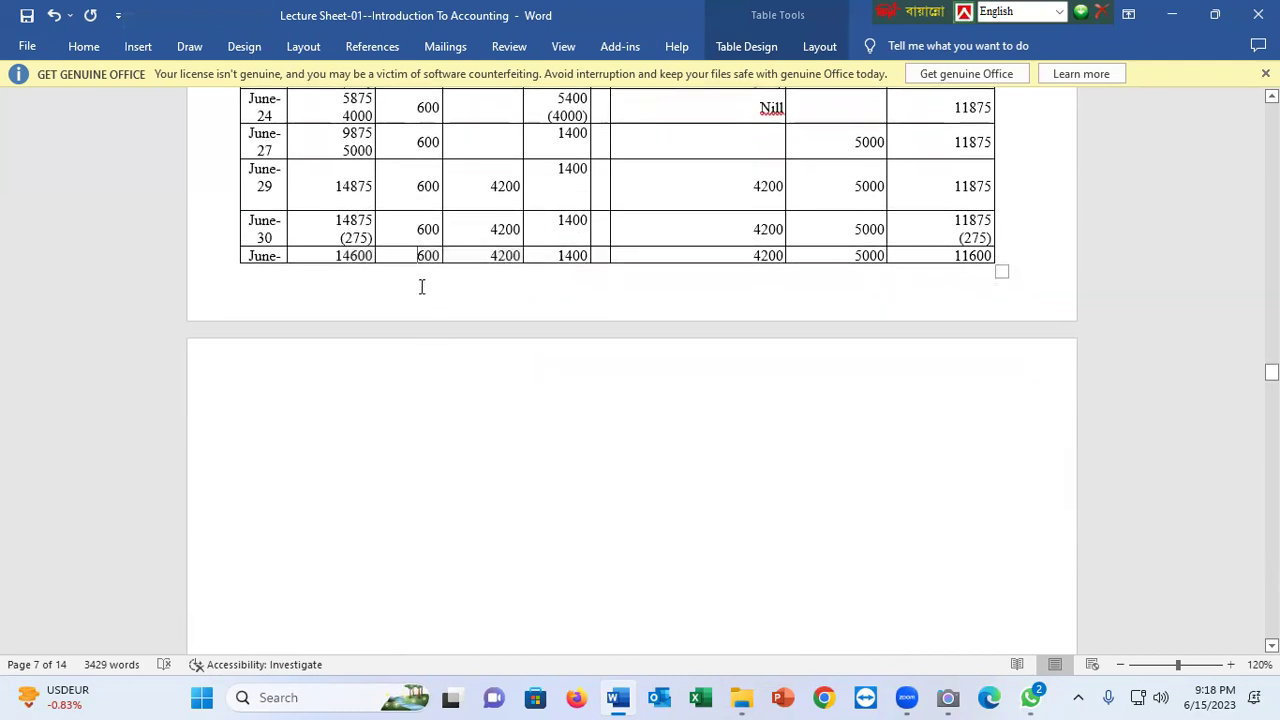
{"action": "left_click", "coordinate": [1008, 256]}
{"action": "key", "text": "Return"}
{"action": "left_click_drag", "start_coordinate": [908, 399], "coordinate": [262, 396]}
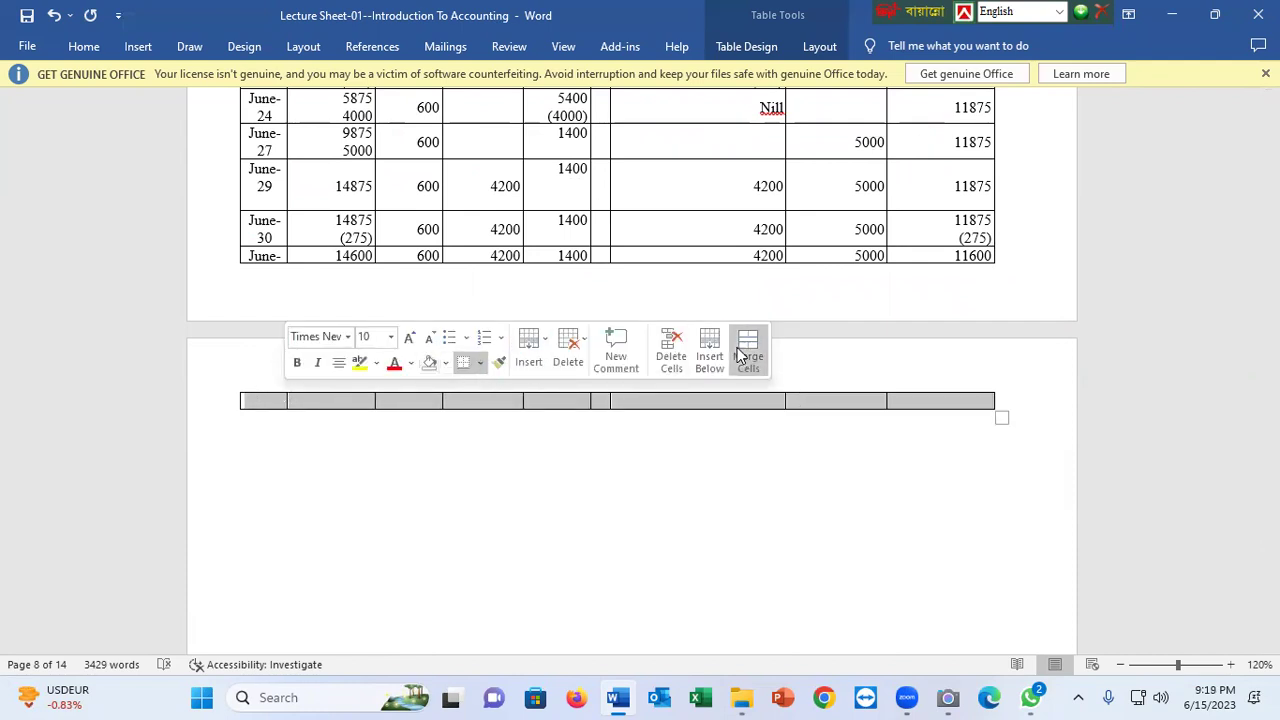
{"action": "left_click", "coordinate": [671, 360]}
{"action": "left_click", "coordinate": [601, 377]}
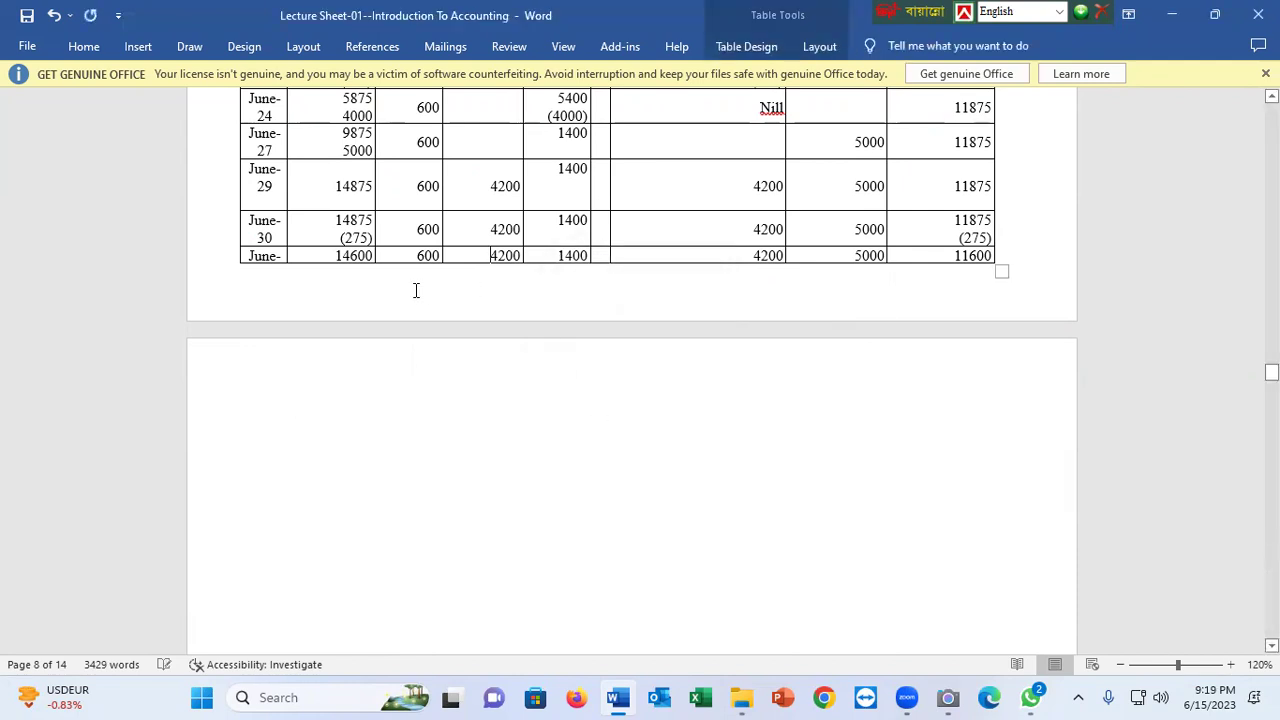
{"action": "left_click", "coordinate": [1001, 255]}
{"action": "key", "text": "Return"}
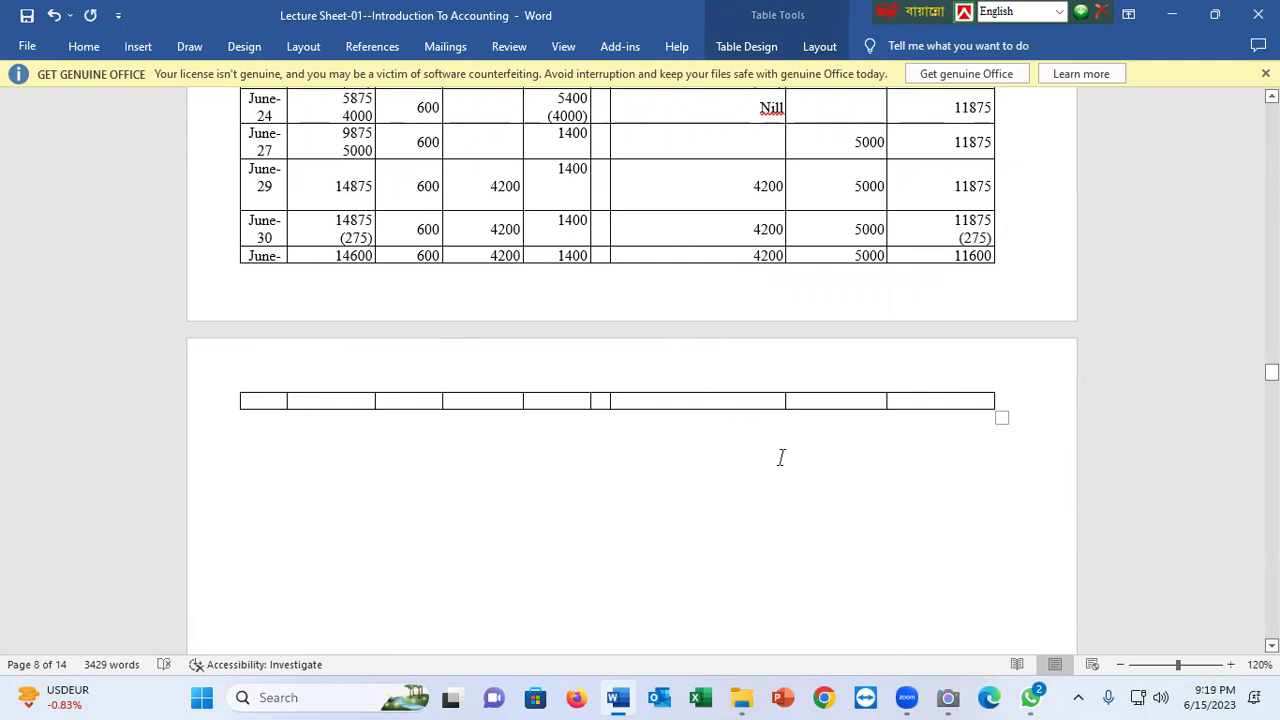
{"action": "key", "text": "ctrl+z"}
Draw a bracket beneath the asset closing balances and handwrite the double-underlined total 20800 below it
{"action": "scroll", "coordinate": [528, 509], "scroll_direction": "up", "scroll_amount": 4}
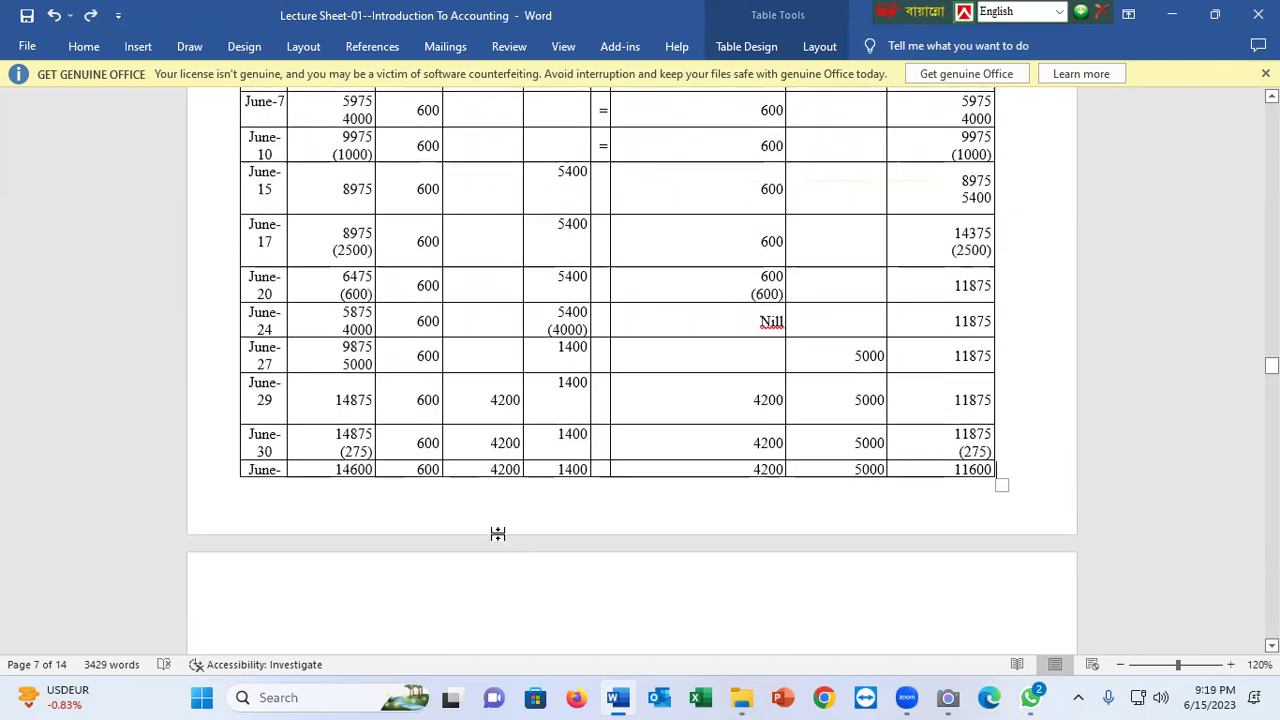
{"action": "left_click", "coordinate": [441, 509]}
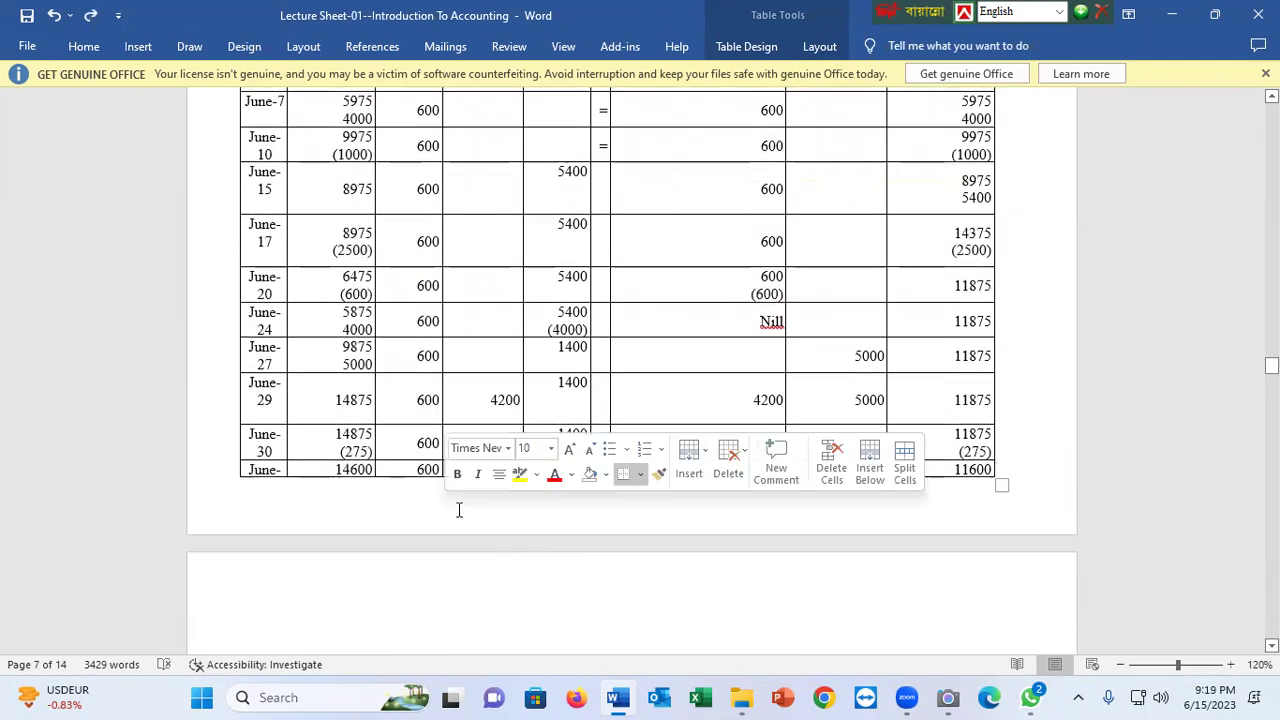
{"action": "left_click", "coordinate": [866, 697]}
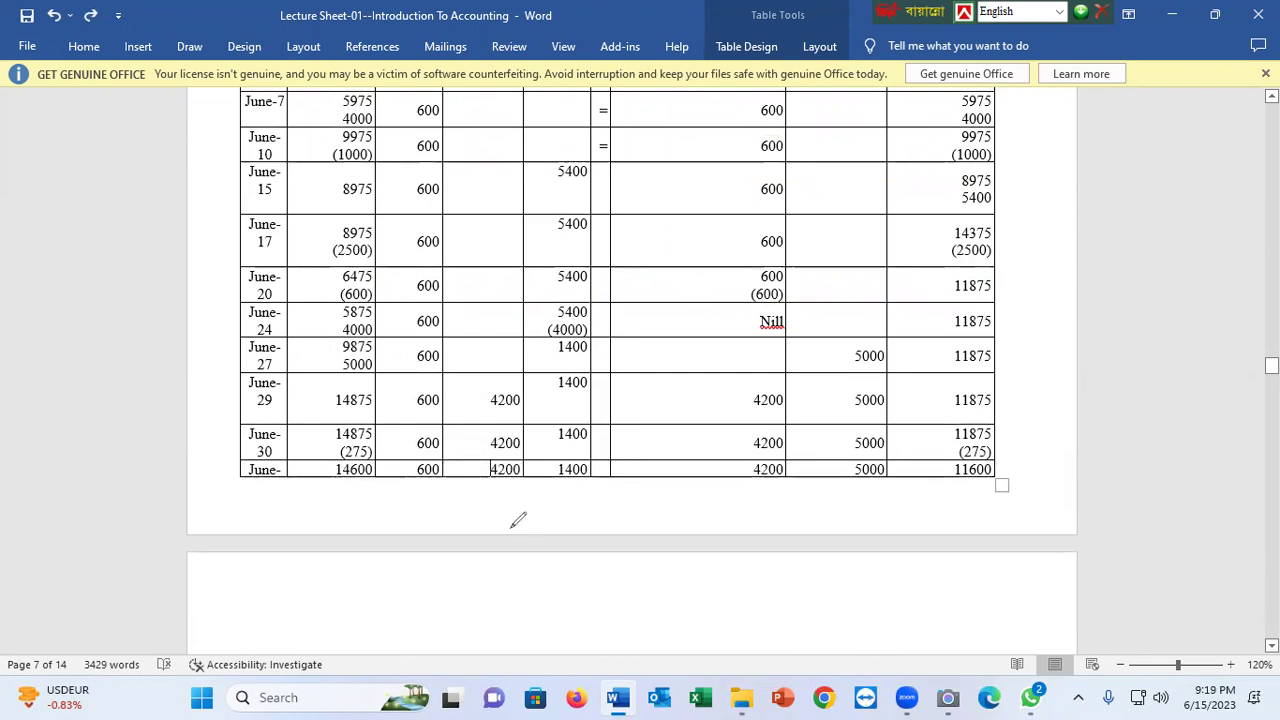
{"action": "mouse_move", "coordinate": [329, 475]}
{"action": "left_mouse_down"}
{"action": "mouse_move", "coordinate": [338, 488]}
{"action": "mouse_move", "coordinate": [425, 487]}
{"action": "mouse_move", "coordinate": [580, 470]}
{"action": "left_mouse_up"}
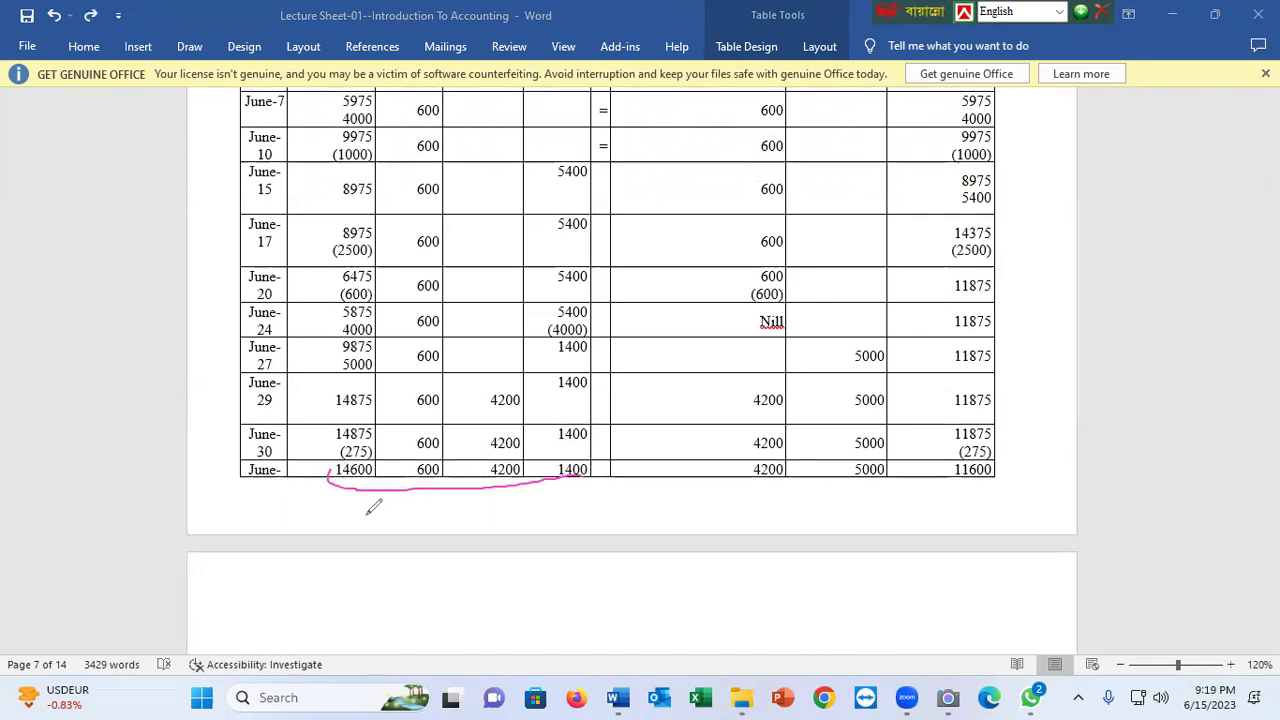
{"action": "mouse_move", "coordinate": [376, 497]}
{"action": "left_mouse_down"}
{"action": "mouse_move", "coordinate": [379, 513]}
{"action": "mouse_move", "coordinate": [400, 514]}
{"action": "mouse_move", "coordinate": [438, 492]}
{"action": "mouse_move", "coordinate": [436, 515]}
{"action": "mouse_move", "coordinate": [494, 492]}
{"action": "left_mouse_up"}
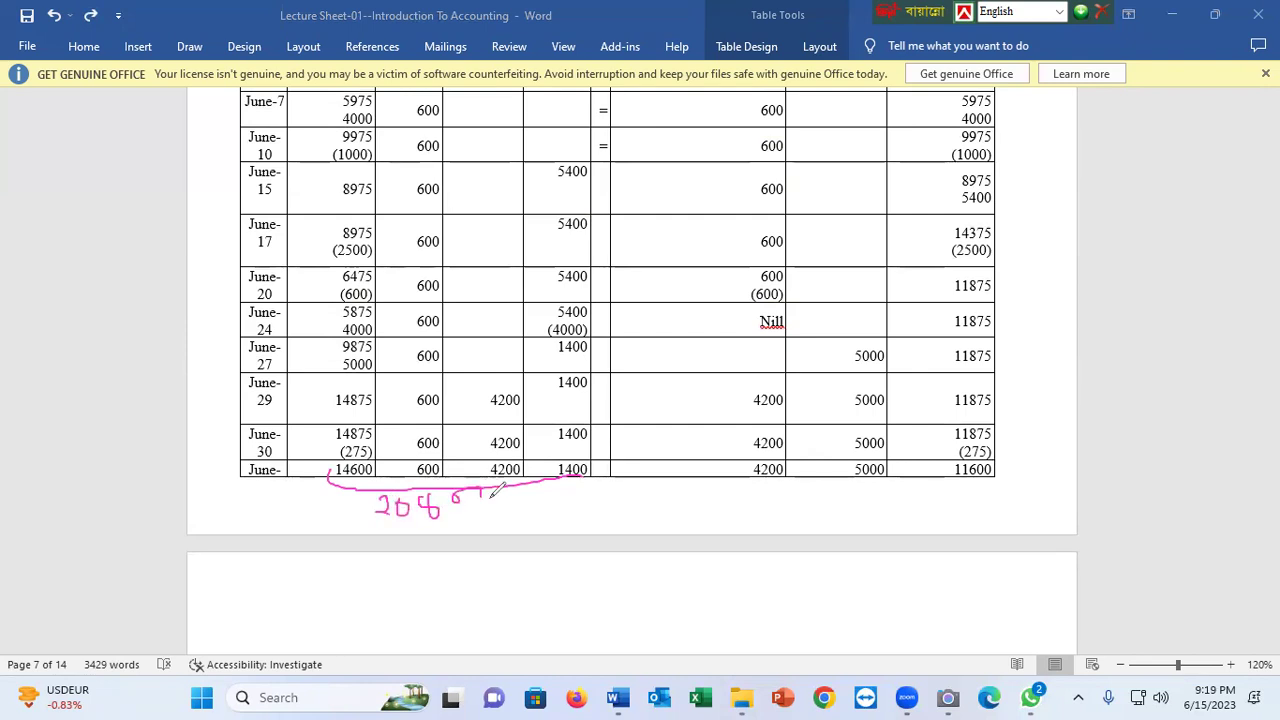
{"action": "left_click_drag", "start_coordinate": [375, 518], "coordinate": [531, 514]}
{"action": "left_click_drag", "start_coordinate": [372, 529], "coordinate": [518, 528]}
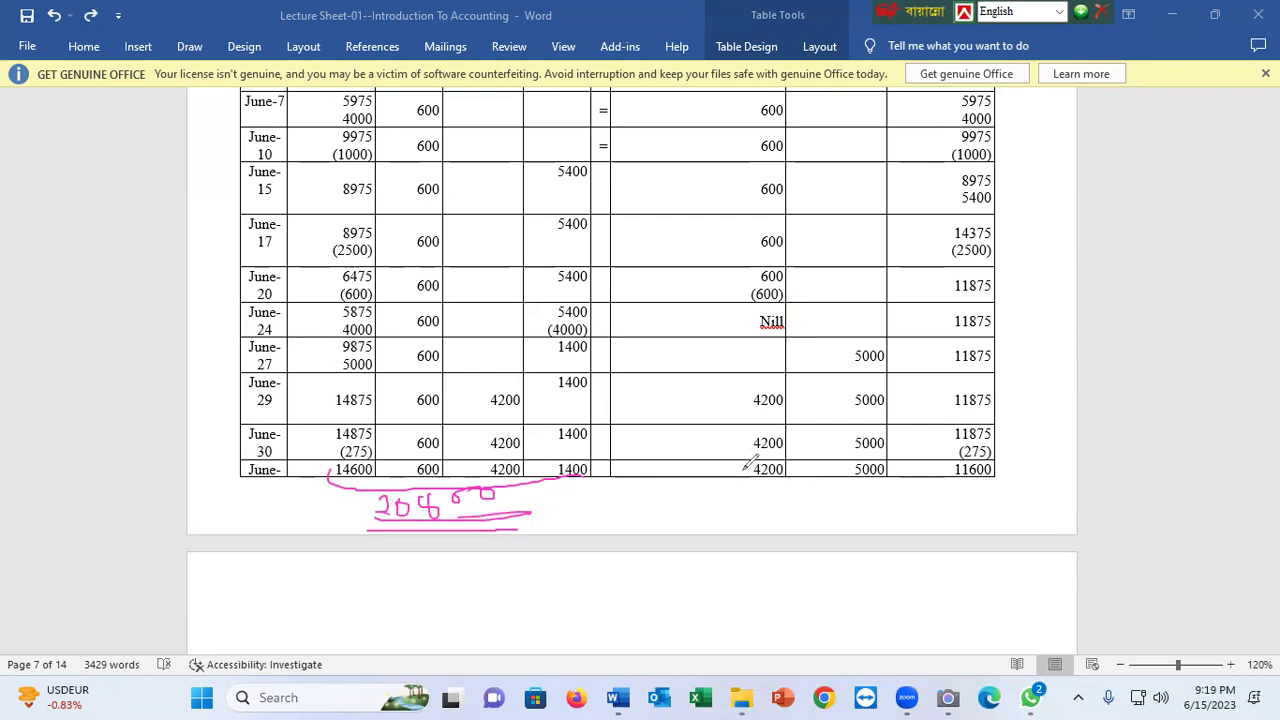
Draw a line beneath the liabilities and capital closing balances and handwrite the underlined total 20800 below it
{"action": "left_click_drag", "start_coordinate": [744, 487], "coordinate": [998, 477]}
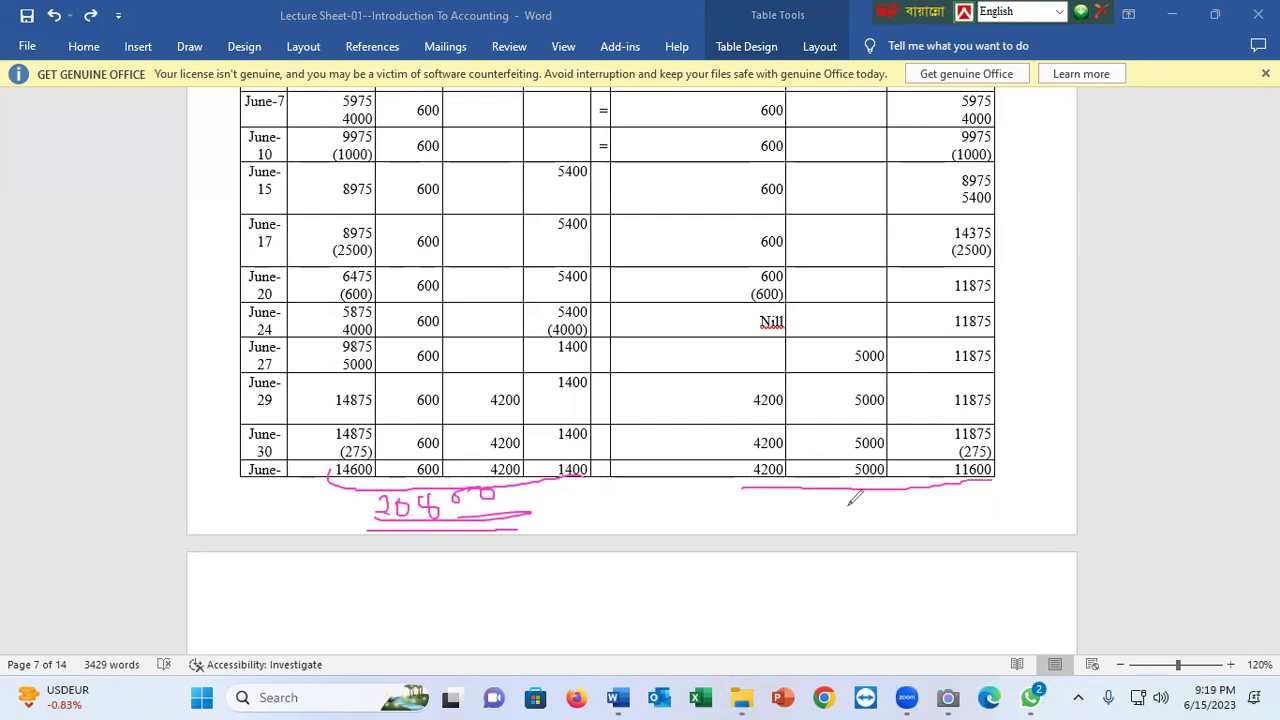
{"action": "mouse_move", "coordinate": [833, 499]}
{"action": "left_mouse_down"}
{"action": "mouse_move", "coordinate": [857, 512]}
{"action": "mouse_move", "coordinate": [890, 494]}
{"action": "mouse_move", "coordinate": [898, 506]}
{"action": "mouse_move", "coordinate": [906, 490]}
{"action": "mouse_move", "coordinate": [935, 495]}
{"action": "left_mouse_up"}
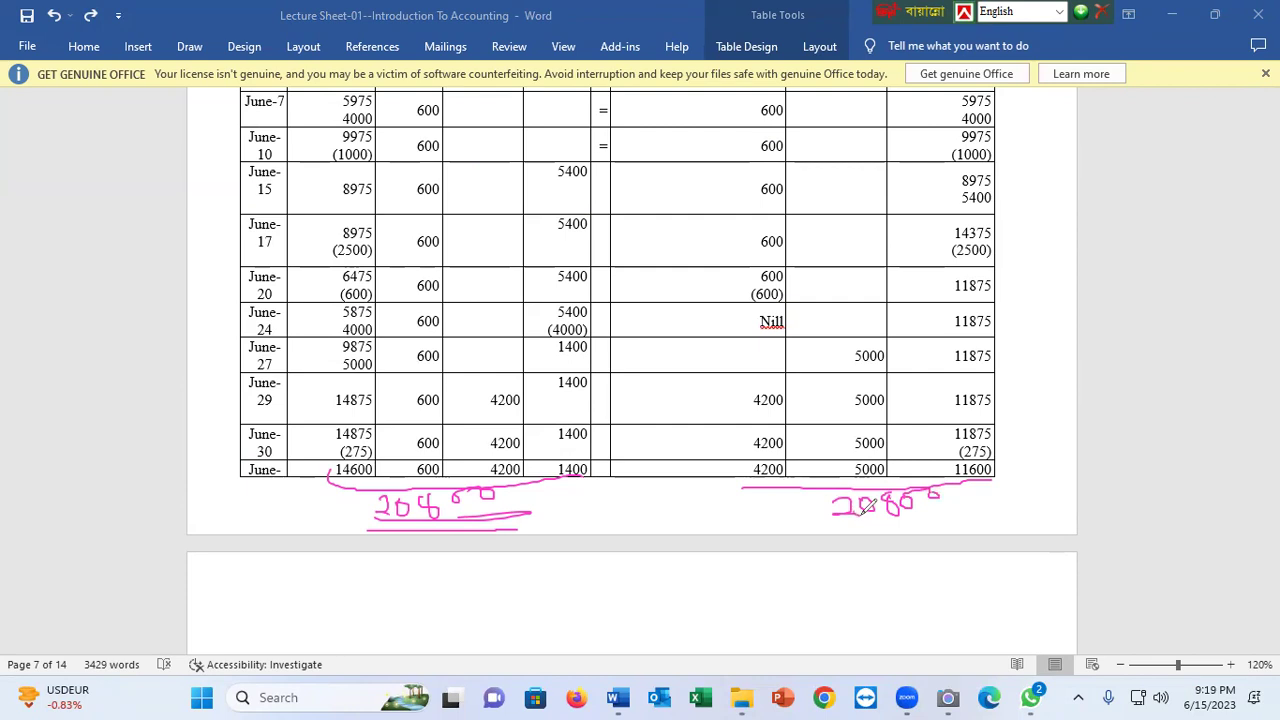
{"action": "left_click_drag", "start_coordinate": [834, 524], "coordinate": [966, 523]}
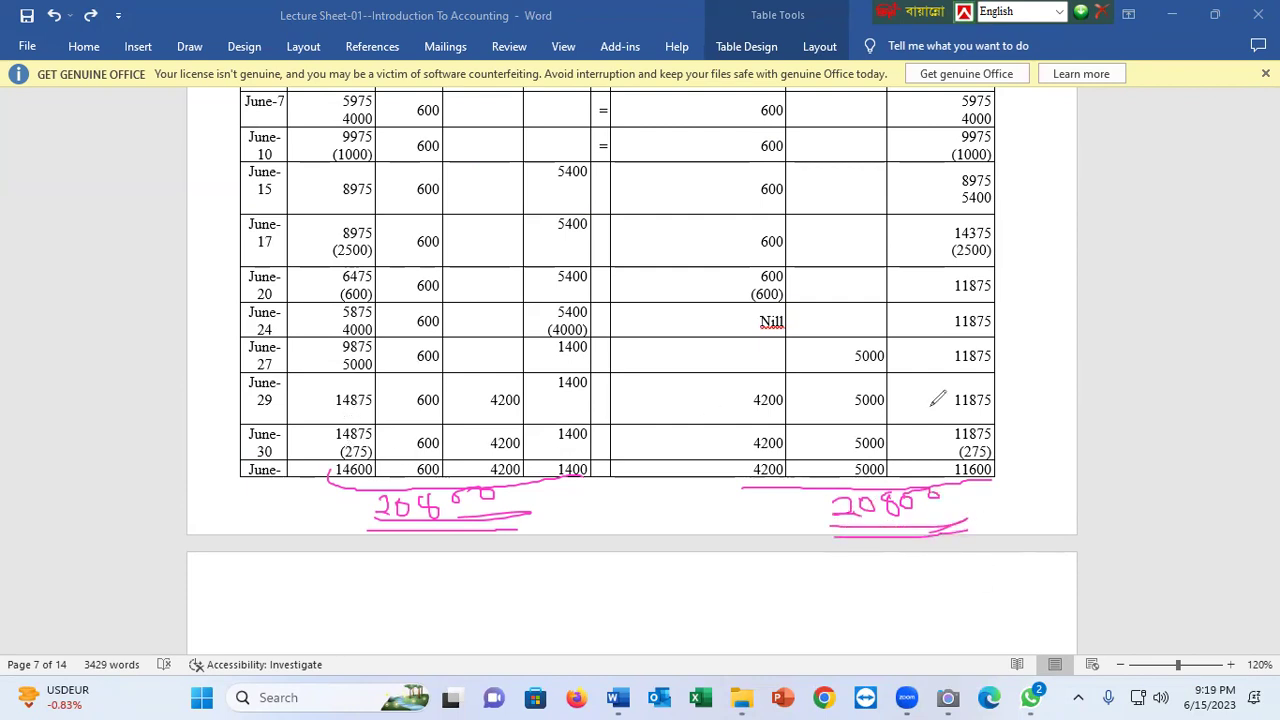
Draw tick marks by the June-29 Cash and Capital balances and add more underlines beneath both handwritten totals
{"action": "left_click_drag", "start_coordinate": [976, 412], "coordinate": [1050, 379]}
{"action": "left_click_drag", "start_coordinate": [360, 411], "coordinate": [446, 365]}
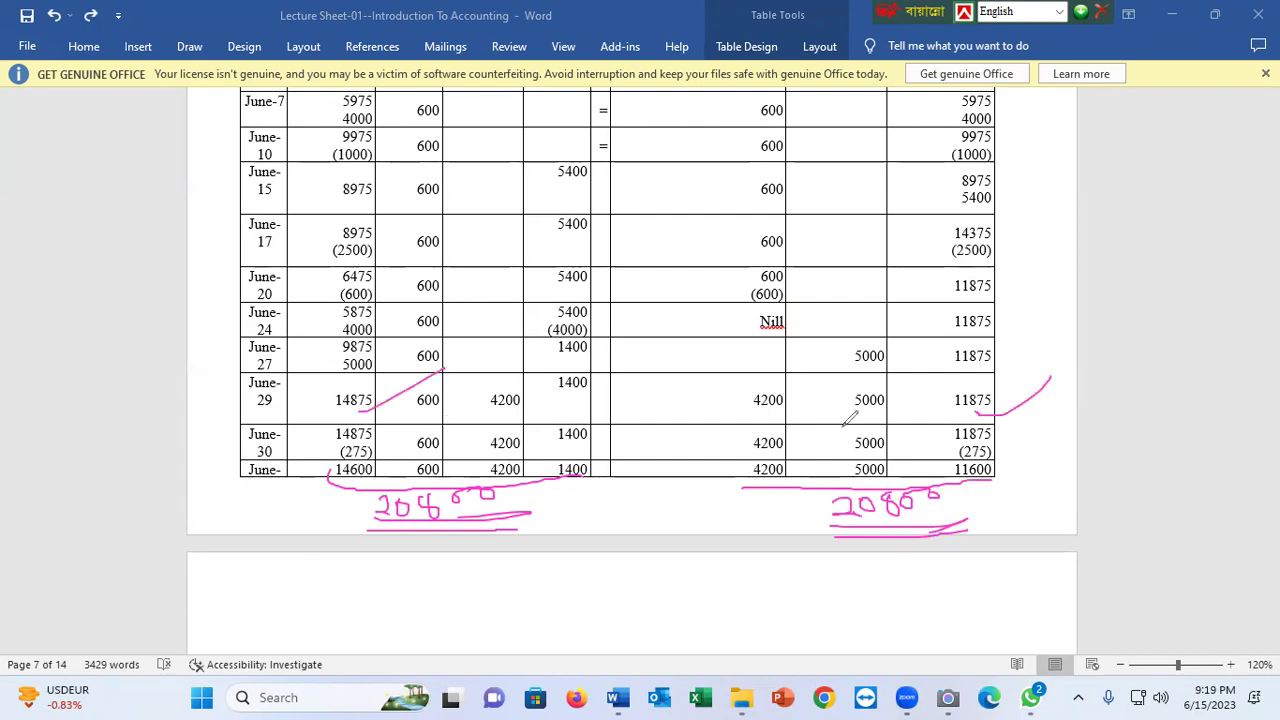
{"action": "left_click_drag", "start_coordinate": [984, 412], "coordinate": [1022, 388]}
{"action": "left_click_drag", "start_coordinate": [326, 410], "coordinate": [443, 372]}
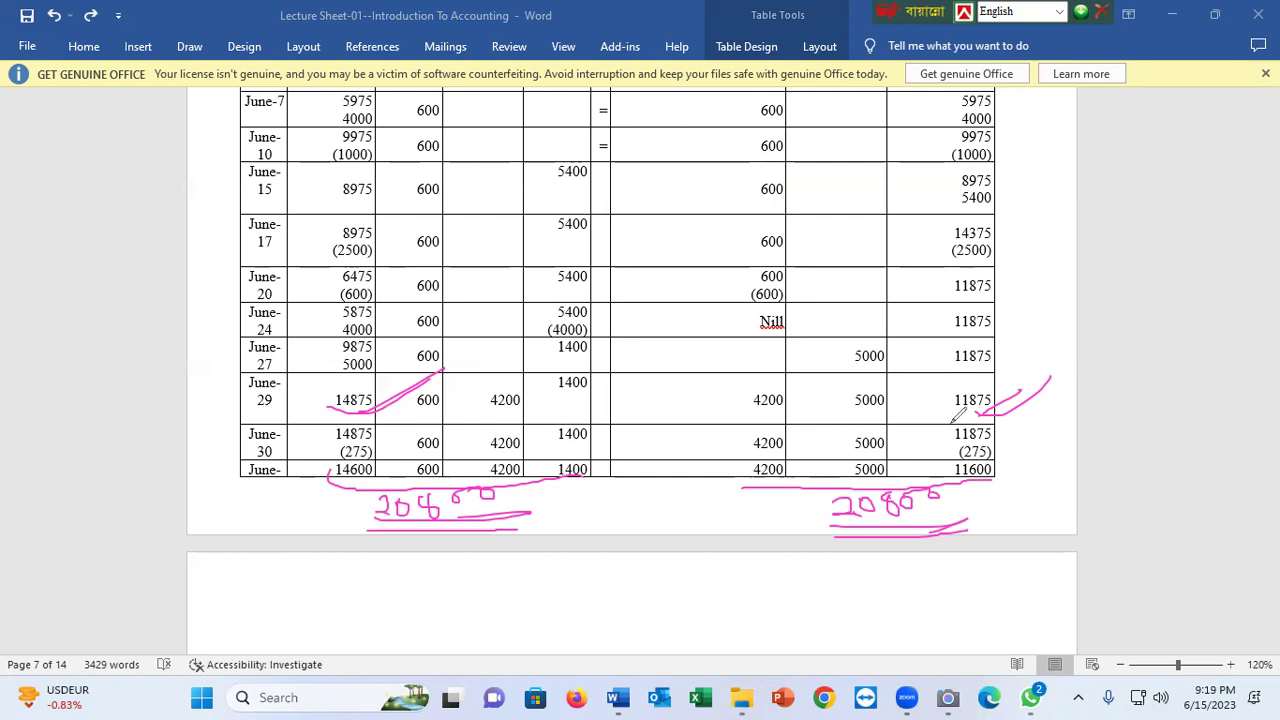
{"action": "left_click_drag", "start_coordinate": [300, 419], "coordinate": [330, 418]}
{"action": "left_click_drag", "start_coordinate": [926, 412], "coordinate": [1080, 365]}
{"action": "mouse_move", "coordinate": [998, 514]}
{"action": "left_mouse_down"}
{"action": "mouse_move", "coordinate": [842, 540]}
{"action": "mouse_move", "coordinate": [915, 530]}
{"action": "mouse_move", "coordinate": [802, 526]}
{"action": "left_mouse_up"}
{"action": "left_click_drag", "start_coordinate": [532, 510], "coordinate": [352, 520]}
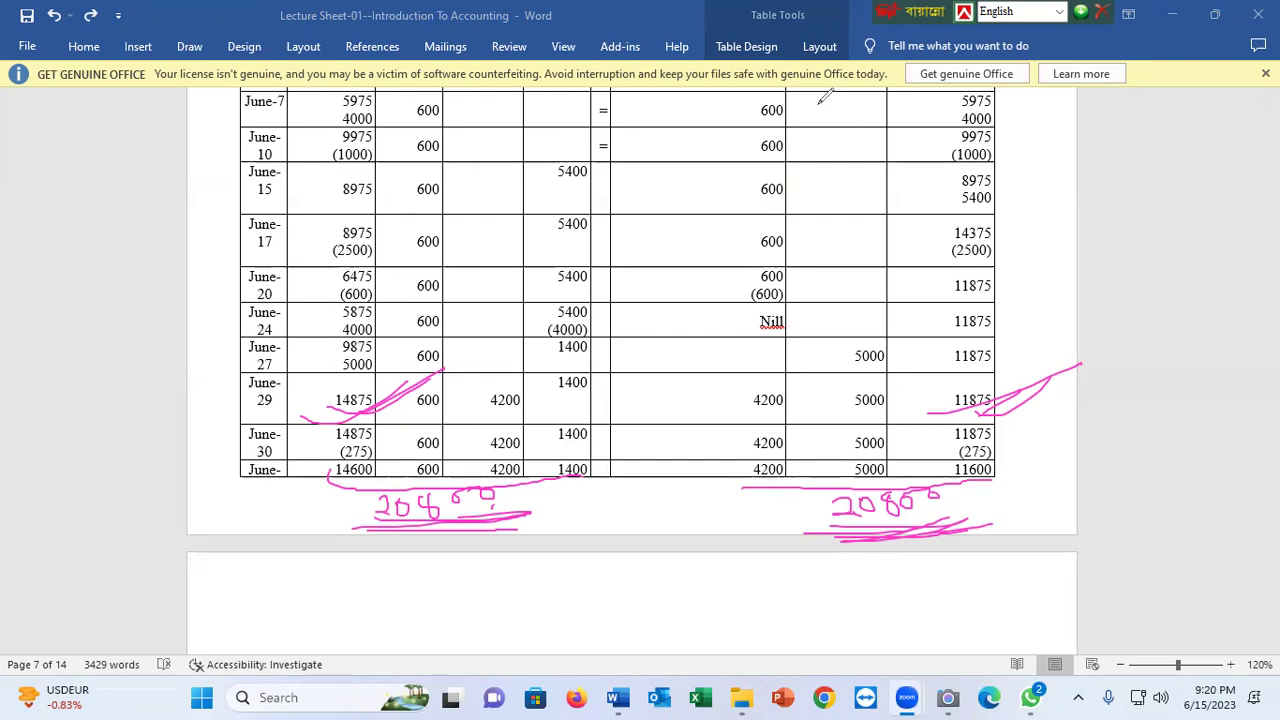
Clear all the pen annotations and highlight requirement b, "Prove the accounting equation", above the table
{"action": "key", "text": "e"}
{"action": "scroll", "coordinate": [320, 240], "scroll_direction": "up", "scroll_amount": 10}
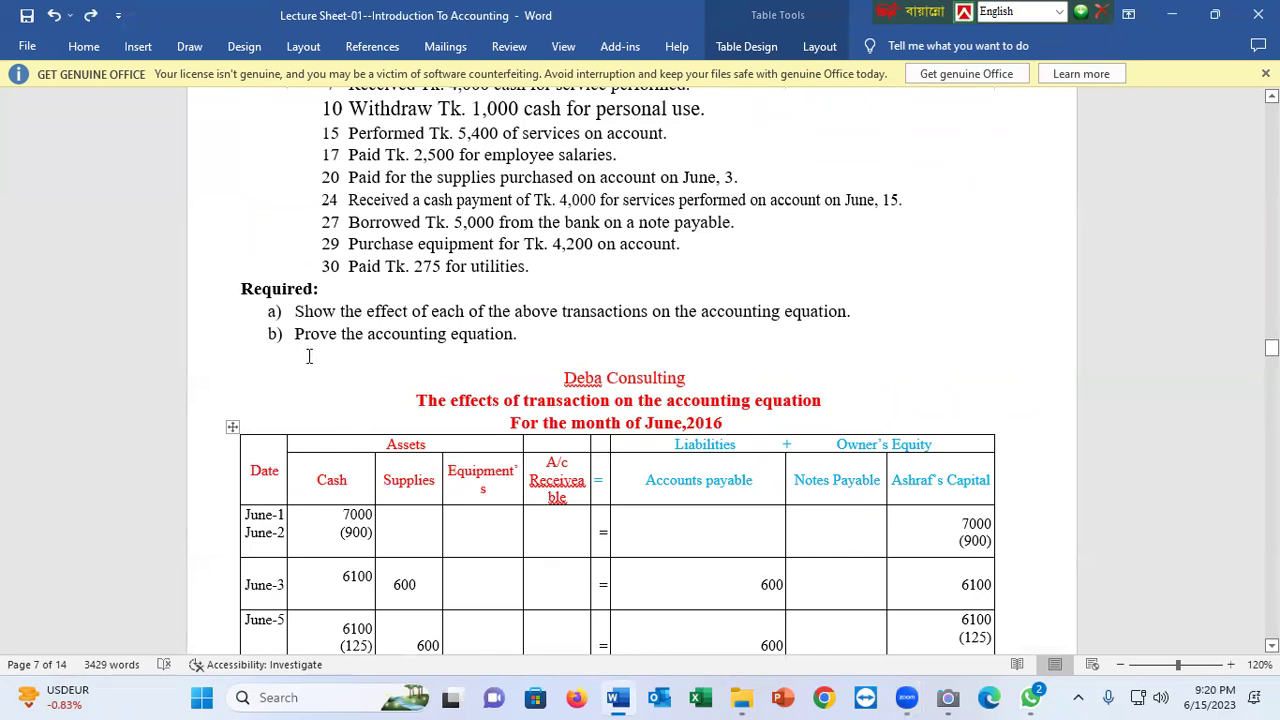
{"action": "left_click_drag", "start_coordinate": [297, 334], "coordinate": [520, 336]}
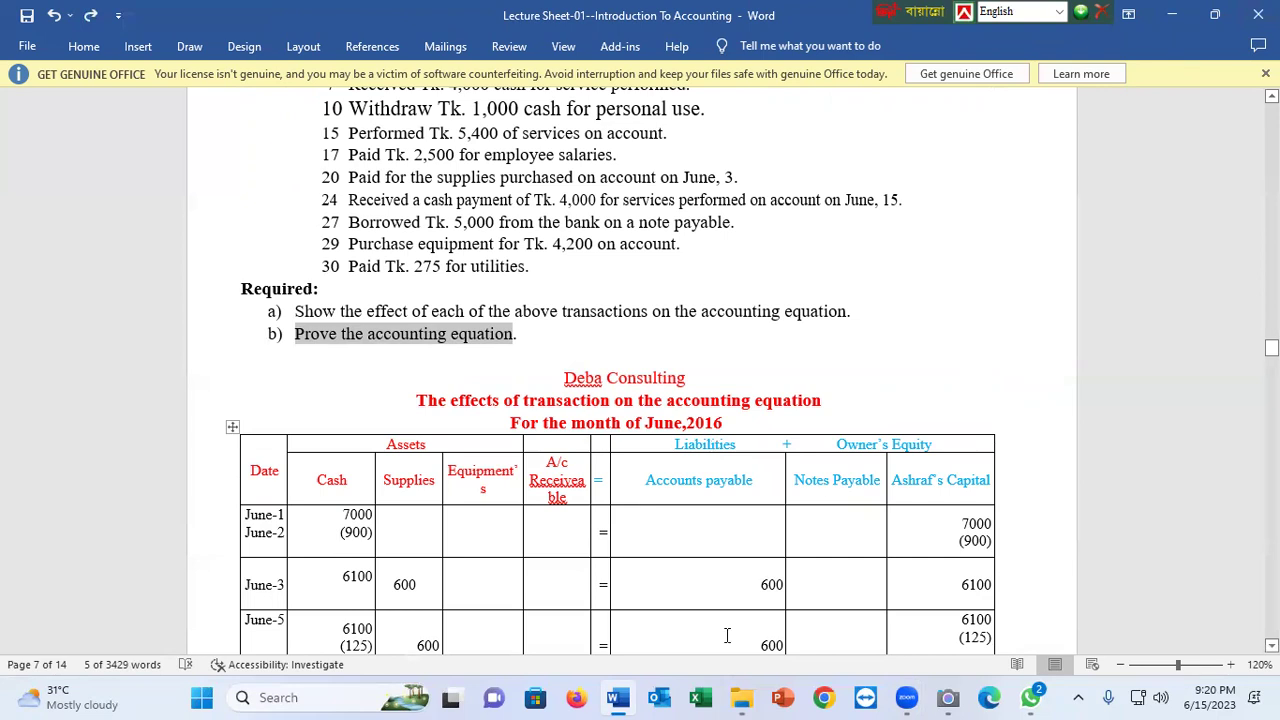
Return from the Camera view to the Word lecture sheet and examine the closing balances in the table's last row
{"action": "scroll", "coordinate": [363, 397], "scroll_direction": "up", "scroll_amount": 4}
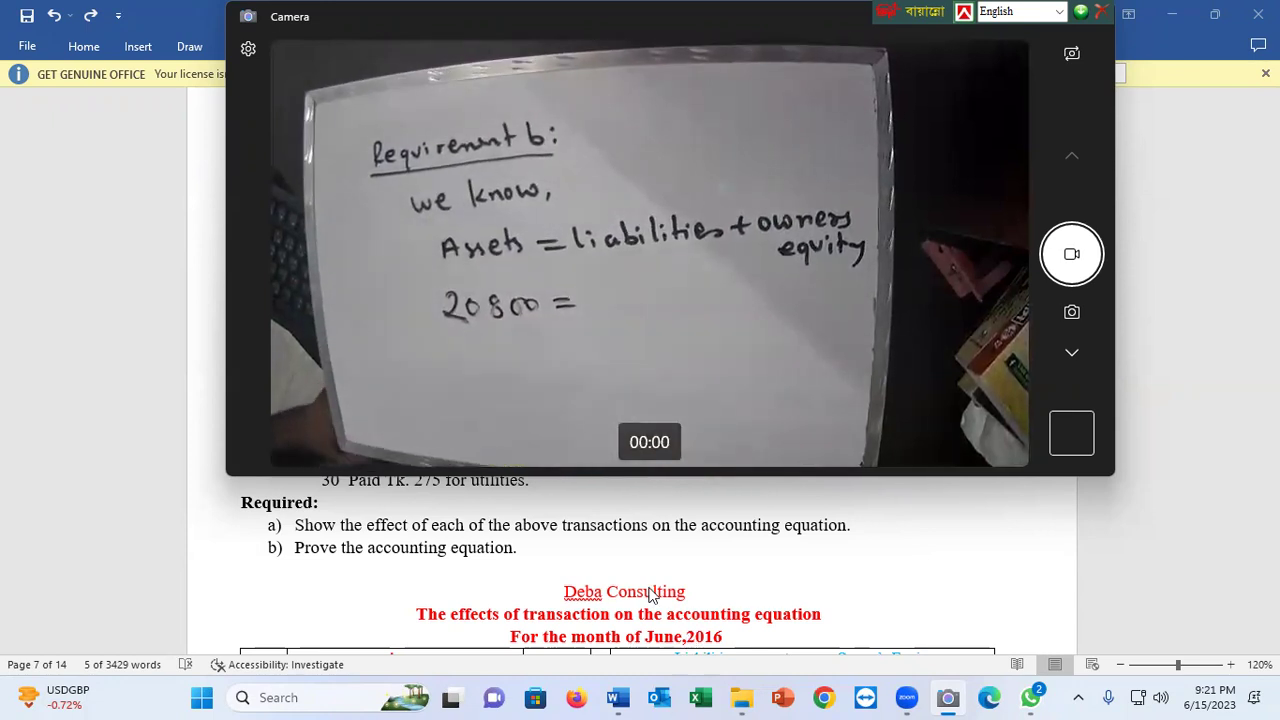
{"action": "scroll", "coordinate": [651, 595], "scroll_direction": "down", "scroll_amount": 7}
{"action": "key", "text": "alt+Tab"}
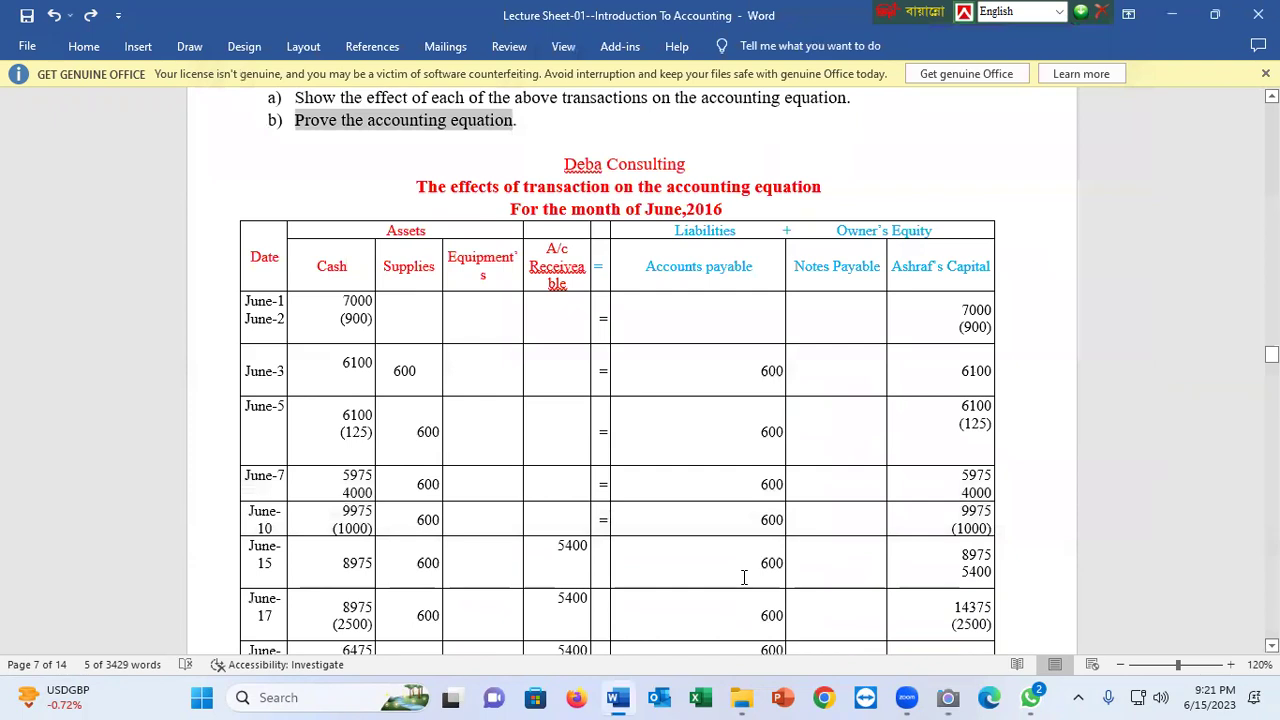
{"action": "scroll", "coordinate": [744, 577], "scroll_direction": "down", "scroll_amount": 8}
{"action": "scroll", "coordinate": [826, 460], "scroll_direction": "up", "scroll_amount": 3}
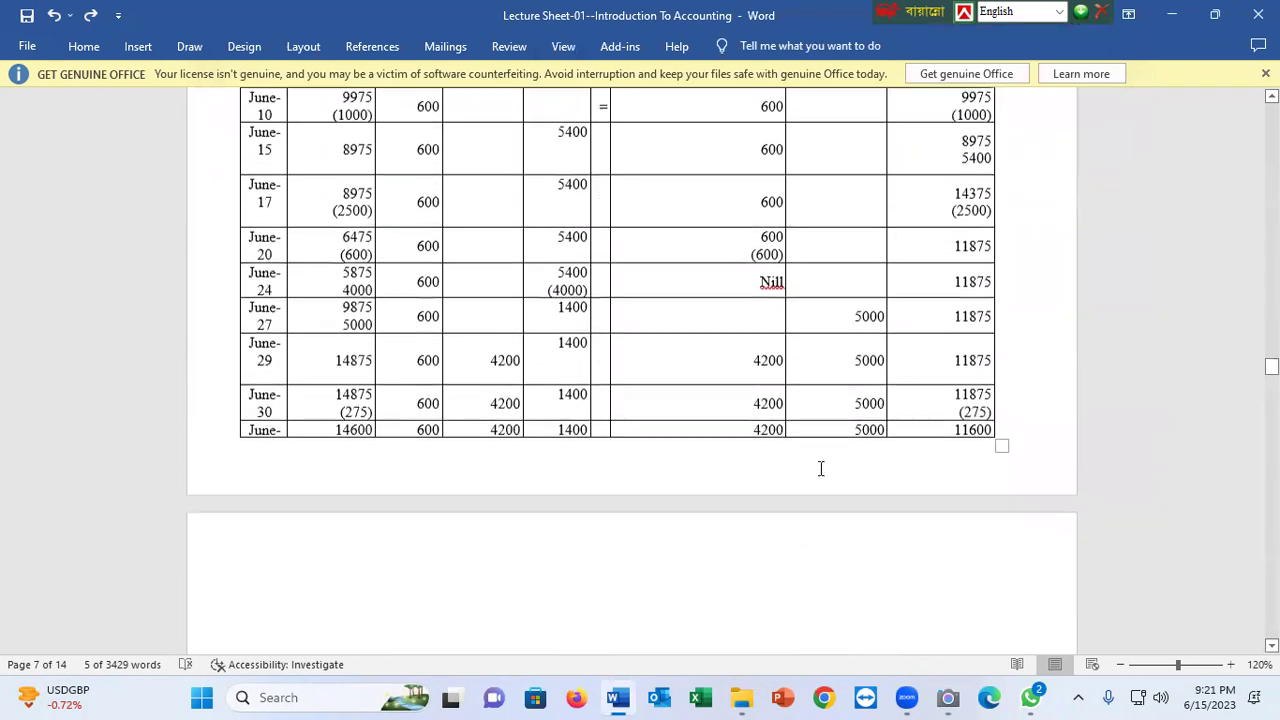